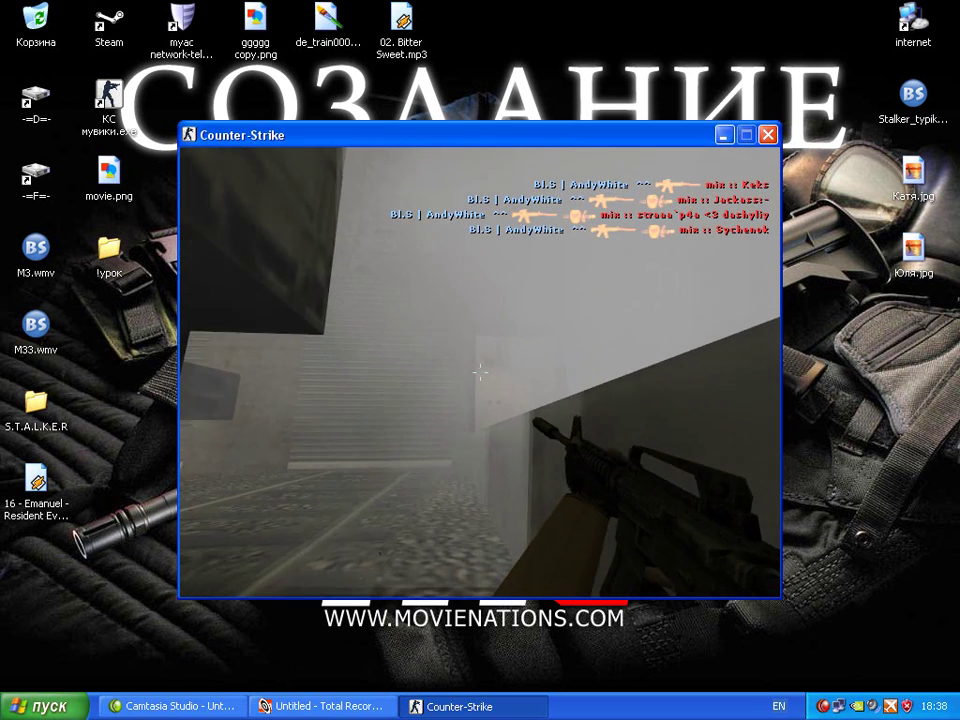
Stop the frame capture of the demo with the console command endmovie.
{"action": "key", "text": "grave"}
{"action": "type", "text": "endmovie"}
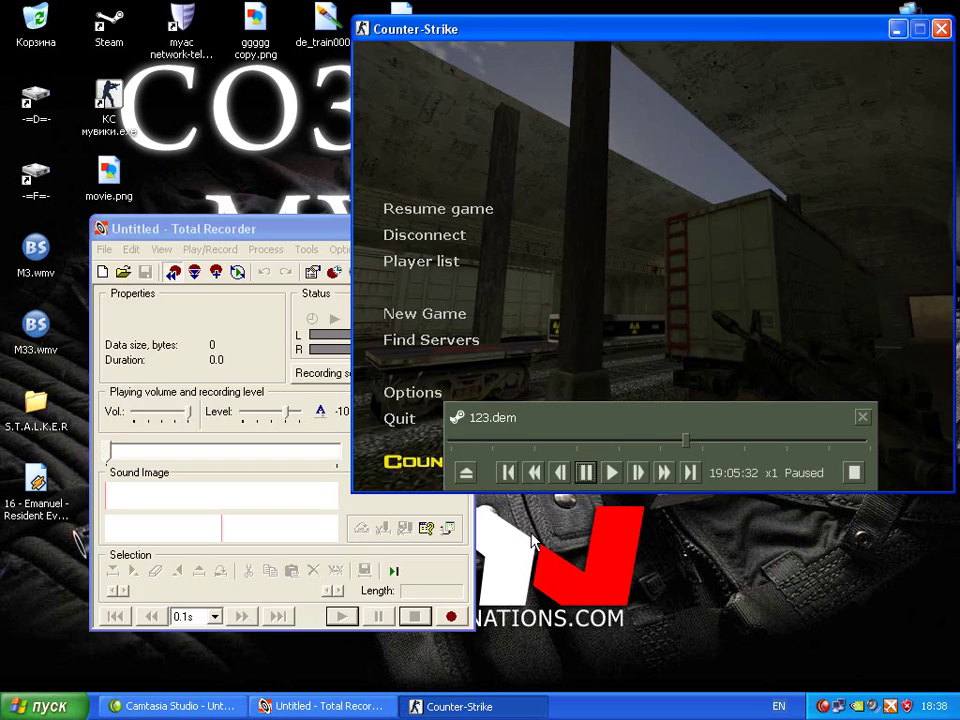
Record the sound of 123.dem in Total Recorder while the demo plays in the game, and stop the recording after the scene.
{"action": "left_click", "coordinate": [451, 616]}
{"action": "left_click", "coordinate": [611, 472]}
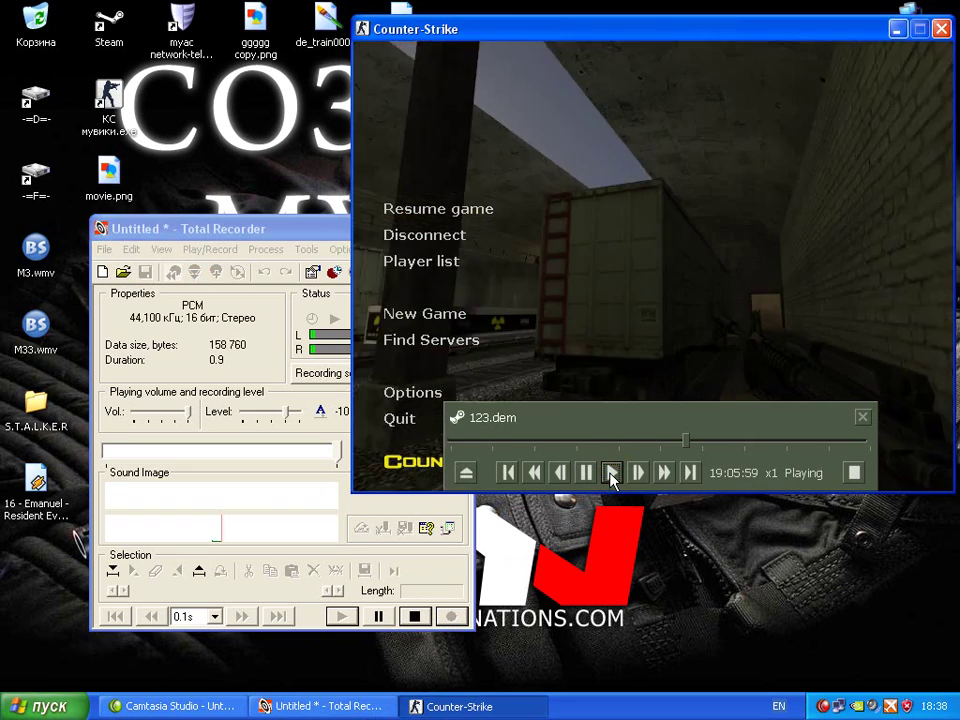
{"action": "key", "text": "Escape"}
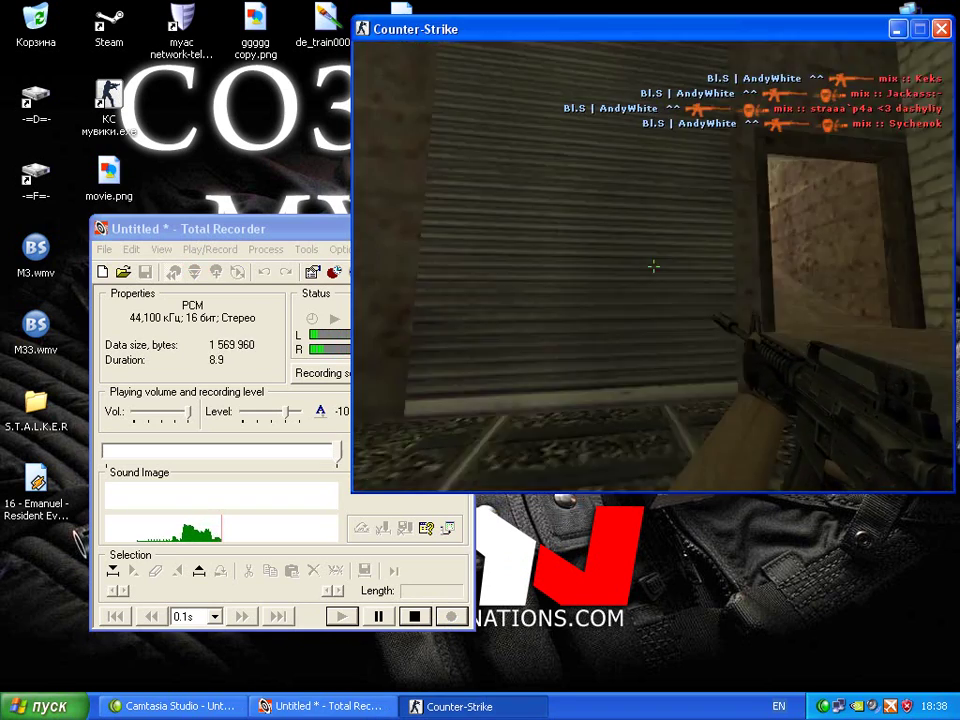
{"action": "key", "text": "Escape"}
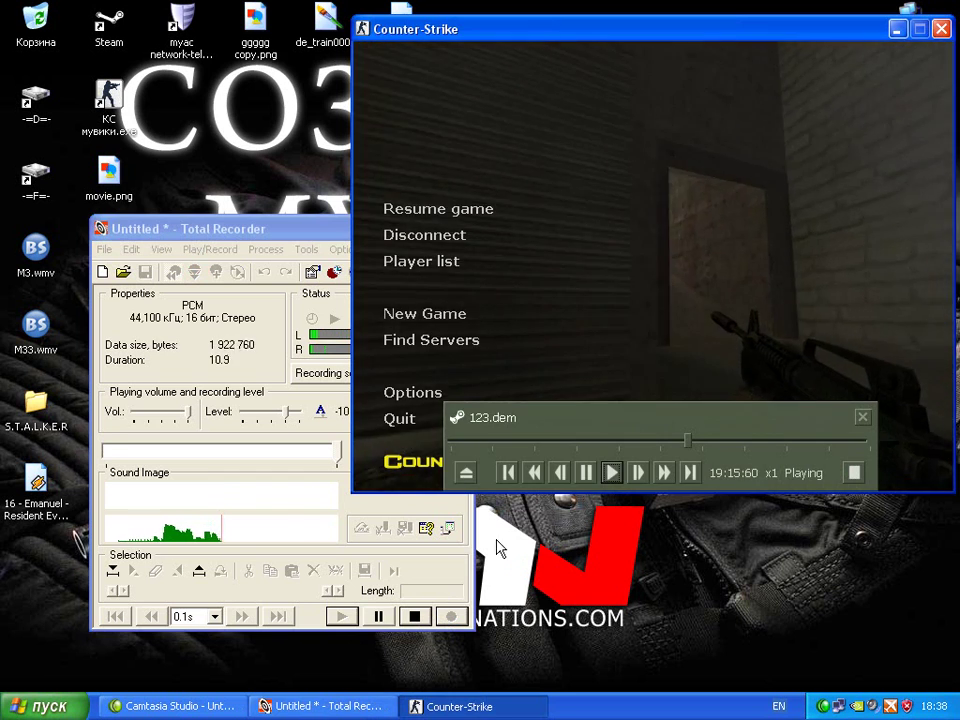
{"action": "left_click", "coordinate": [428, 618]}
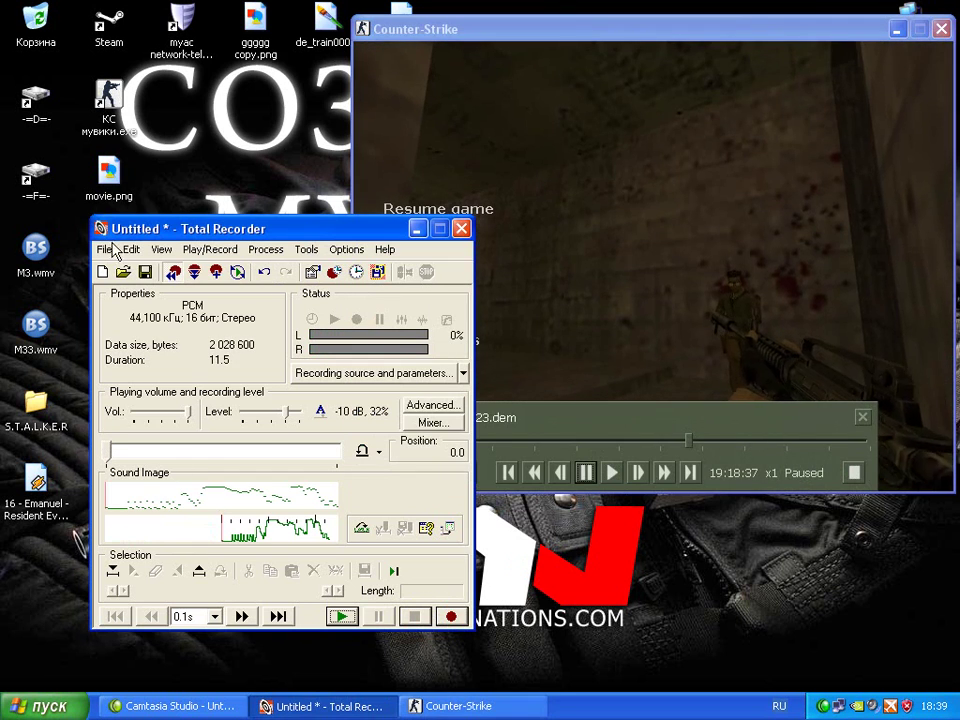
Save the sound recording as the wave file фывфыв111 on the desktop and resume playback of 123.dem.
{"action": "left_click", "coordinate": [104, 250]}
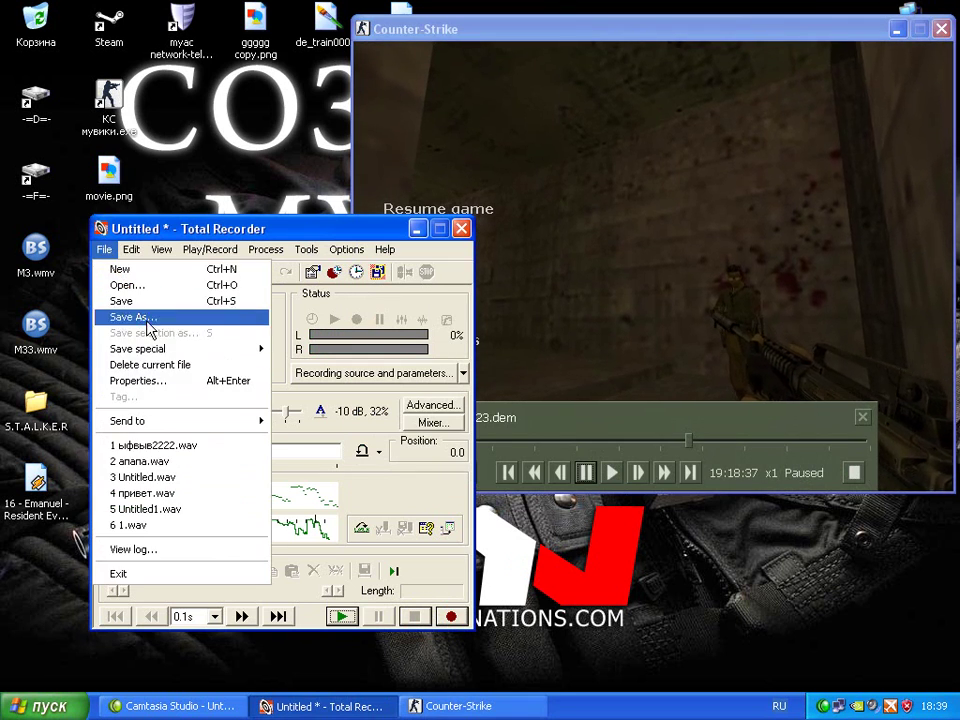
{"action": "left_click", "coordinate": [150, 316]}
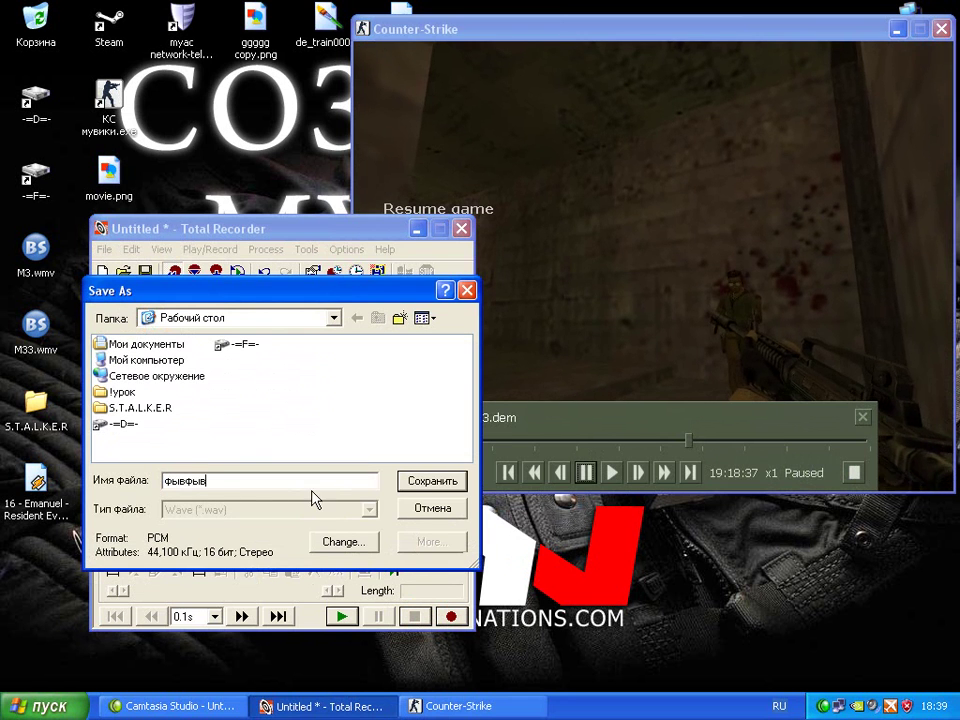
{"action": "left_click", "coordinate": [432, 482]}
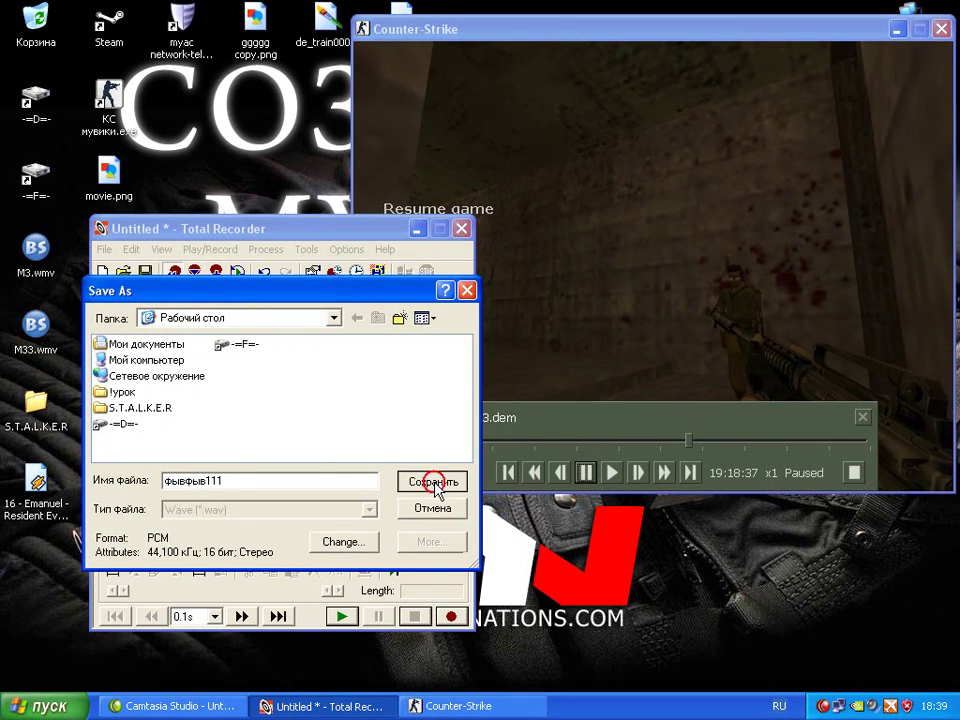
{"action": "left_click", "coordinate": [40, 556]}
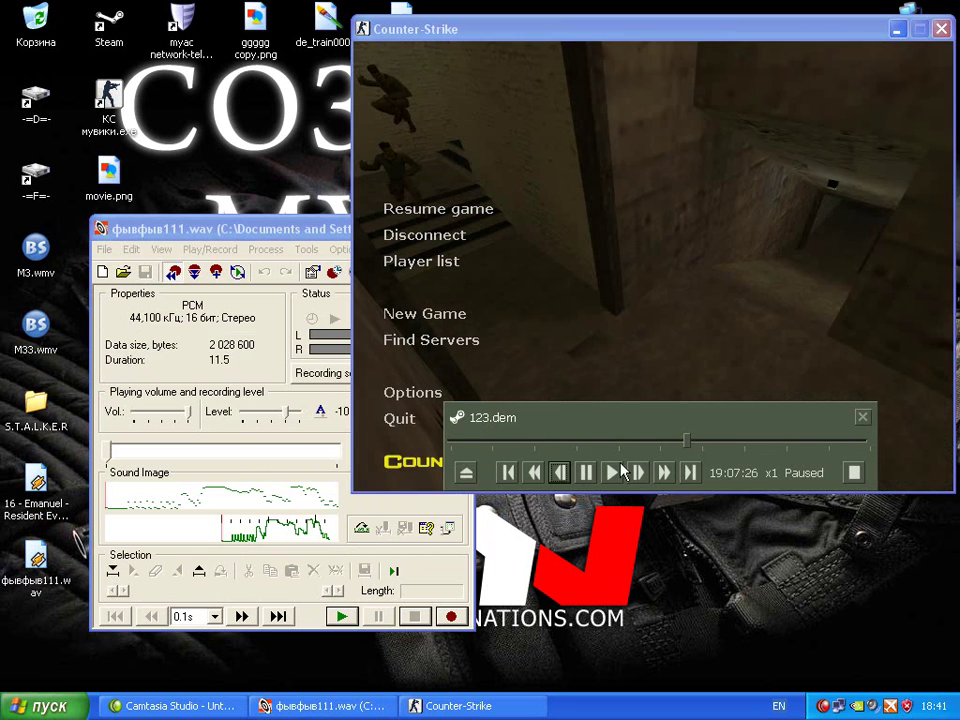
{"action": "left_click", "coordinate": [611, 471]}
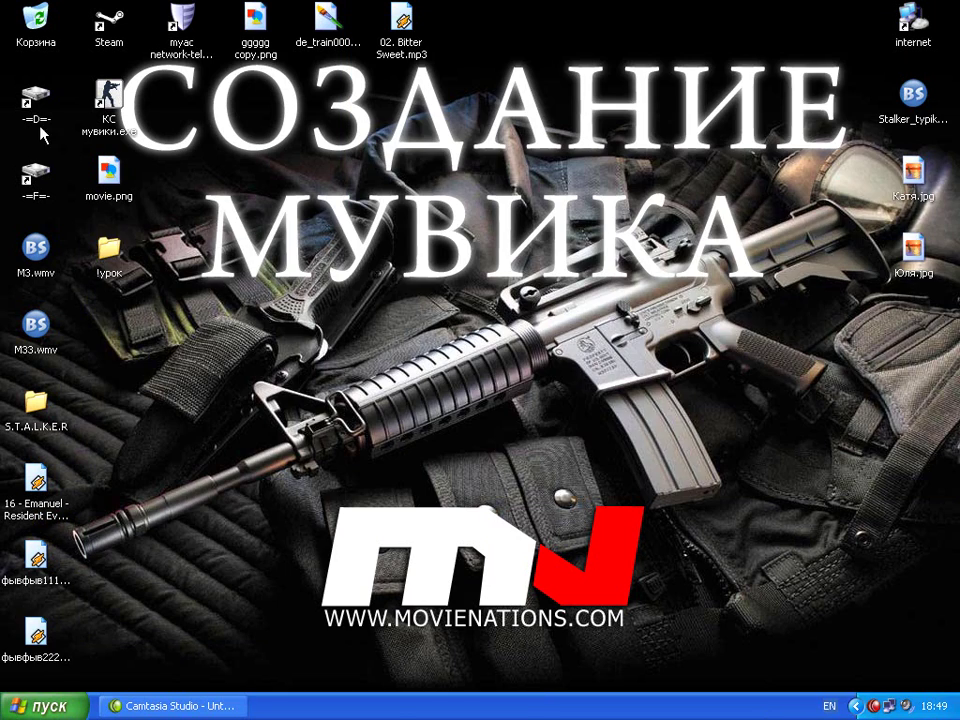
Open the folder D:\Games\Counter-Strike2\cstrike and find the captured BMP frames.
{"action": "double_click", "coordinate": [33, 110]}
{"action": "double_click", "coordinate": [664, 188]}
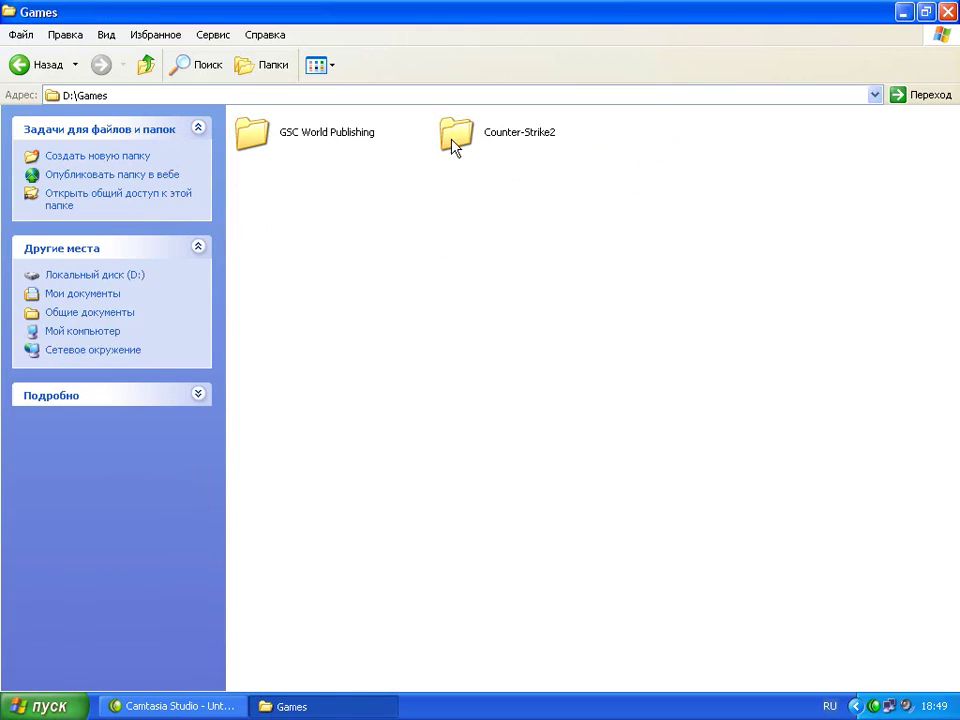
{"action": "double_click", "coordinate": [458, 134]}
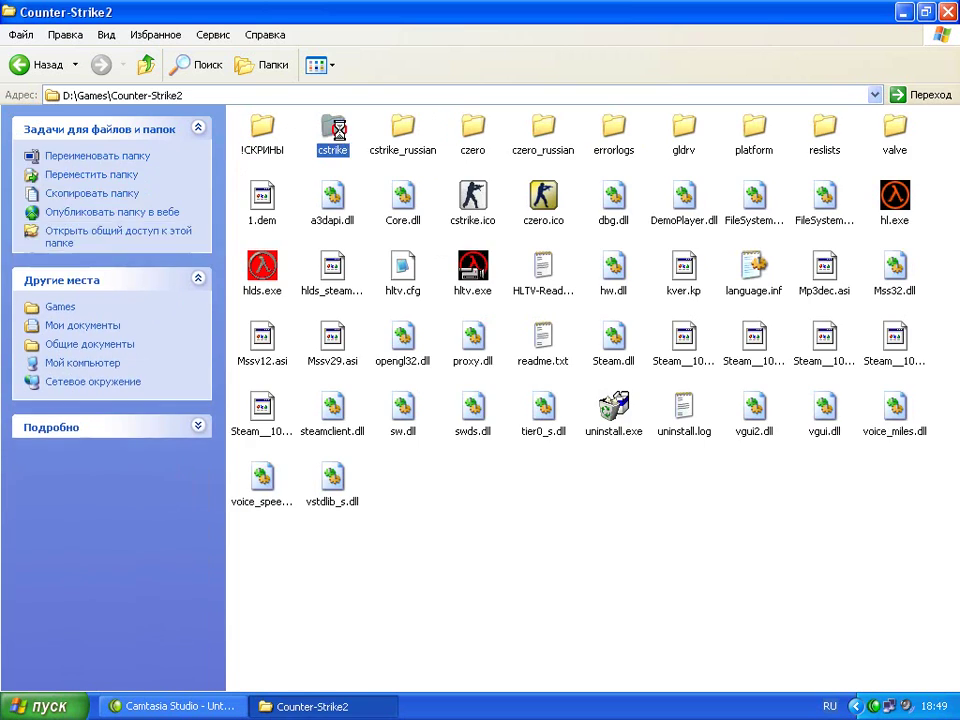
{"action": "double_click", "coordinate": [332, 142]}
{"action": "scroll", "coordinate": [403, 474], "scroll_direction": "down", "scroll_amount": 9}
{"action": "scroll", "coordinate": [380, 516], "scroll_direction": "down", "scroll_amount": 1}
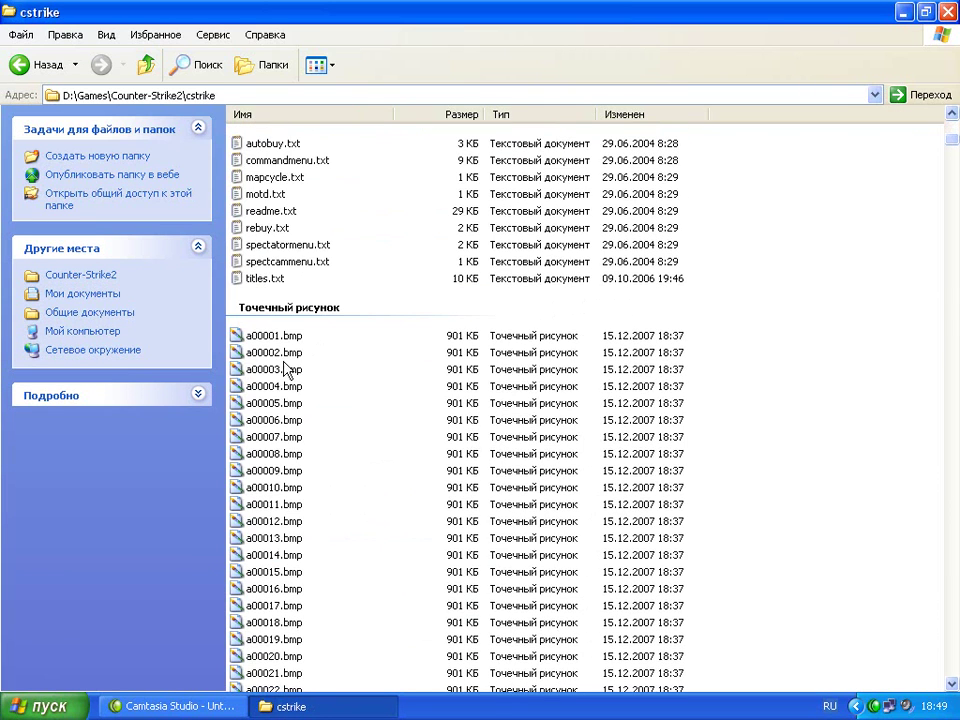
Look through the captured frames in the image viewer and close it.
{"action": "double_click", "coordinate": [270, 338]}
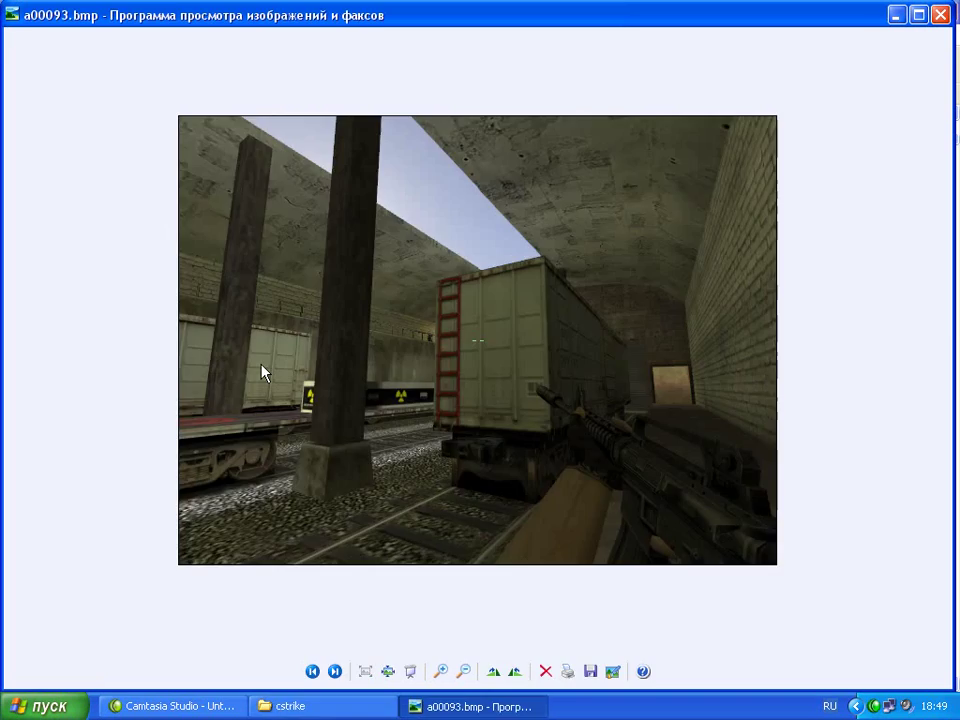
{"action": "key", "text": "Right"}
{"action": "key", "text": "Right"}
{"action": "key", "text": "Right"}
{"action": "key", "text": "Right"}
{"action": "key", "text": "Right"}
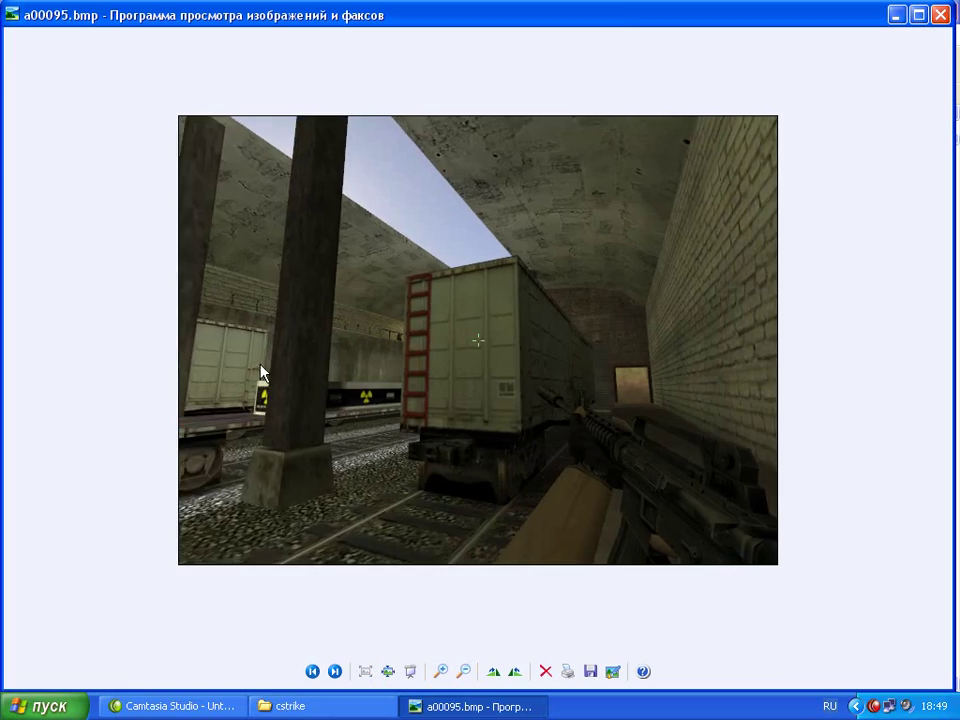
{"action": "key", "text": "Right"}
{"action": "left_click", "coordinate": [941, 15]}
Move all captured BMP frames from the cstrike folder into the !СКРИНЫ folder of Counter-Strike2, and minimise the folder window.
{"action": "left_click_drag", "start_coordinate": [362, 332], "coordinate": [243, 253]}
{"action": "right_click", "coordinate": [252, 230]}
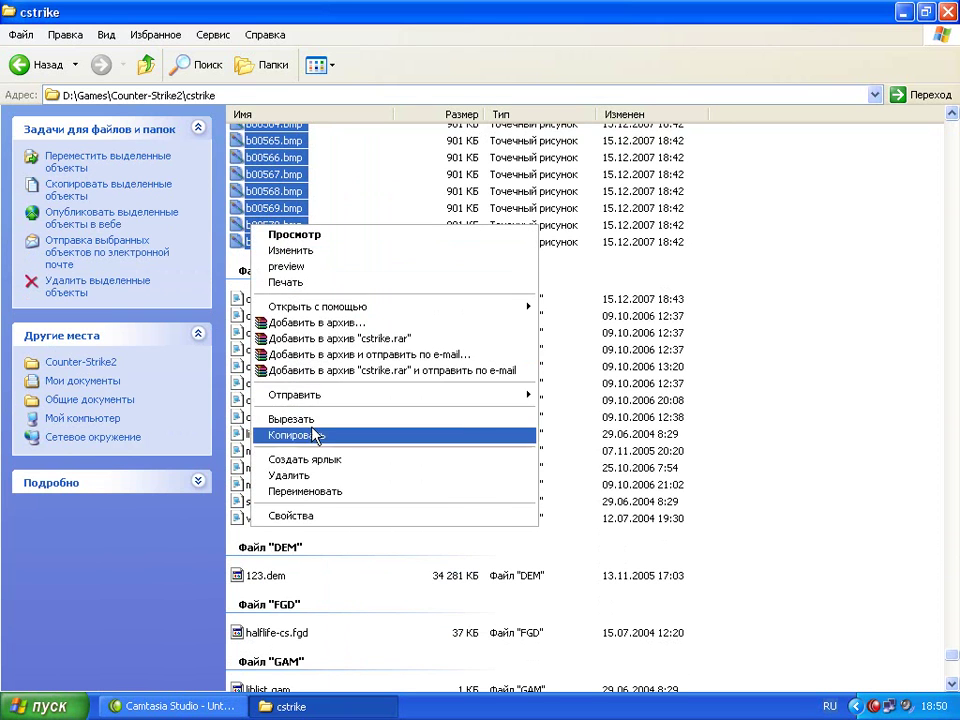
{"action": "left_click", "coordinate": [311, 418]}
{"action": "left_click", "coordinate": [146, 64]}
{"action": "double_click", "coordinate": [261, 133]}
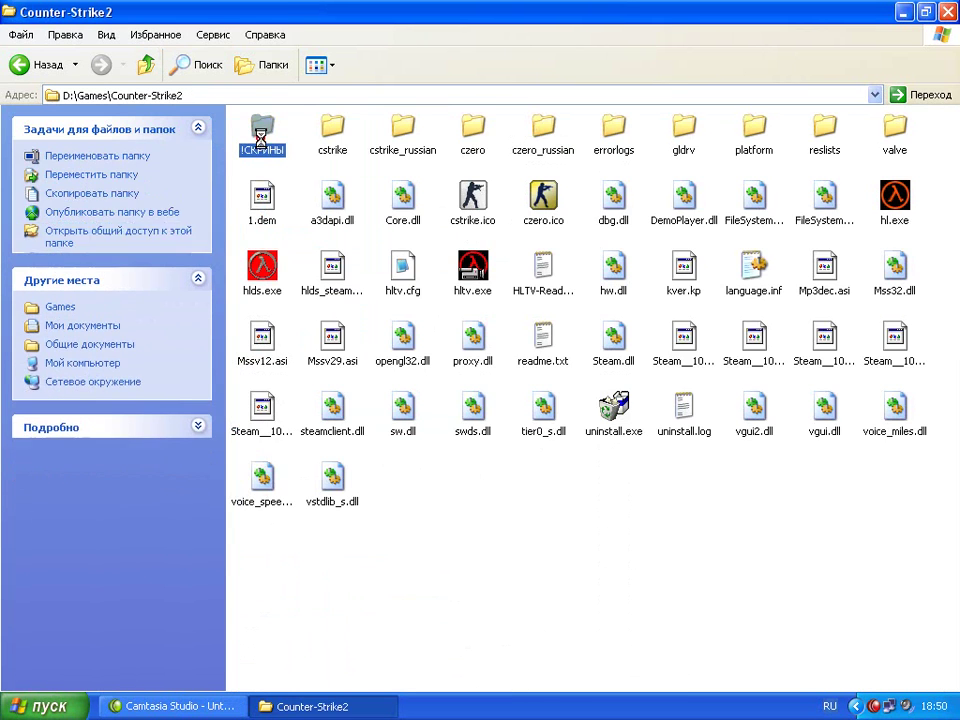
{"action": "right_click", "coordinate": [361, 369]}
{"action": "left_click", "coordinate": [426, 466]}
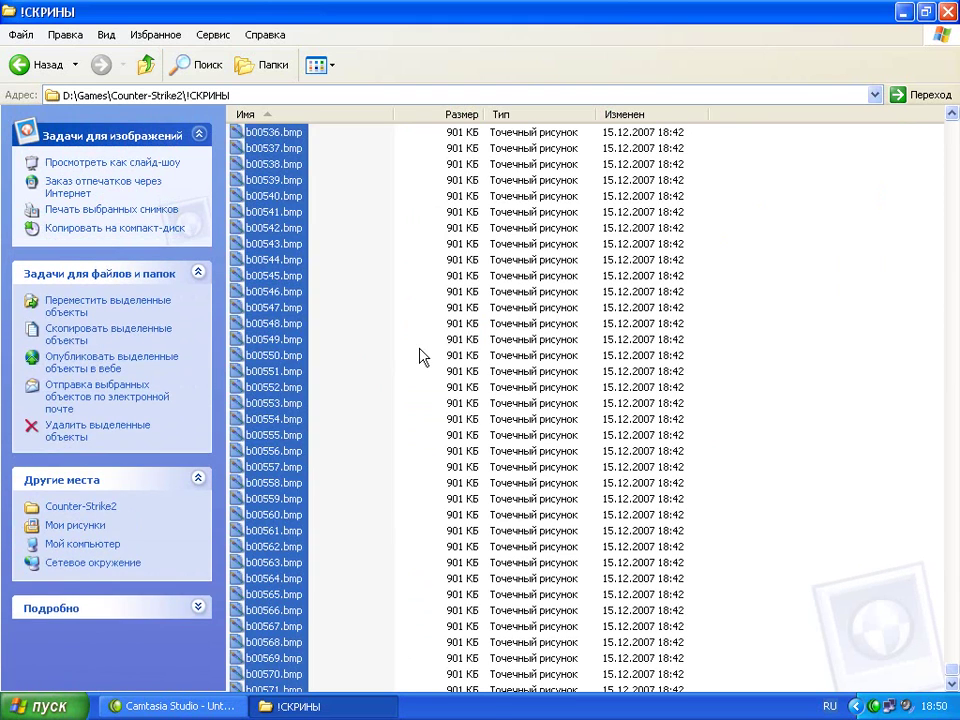
{"action": "left_click", "coordinate": [906, 11]}
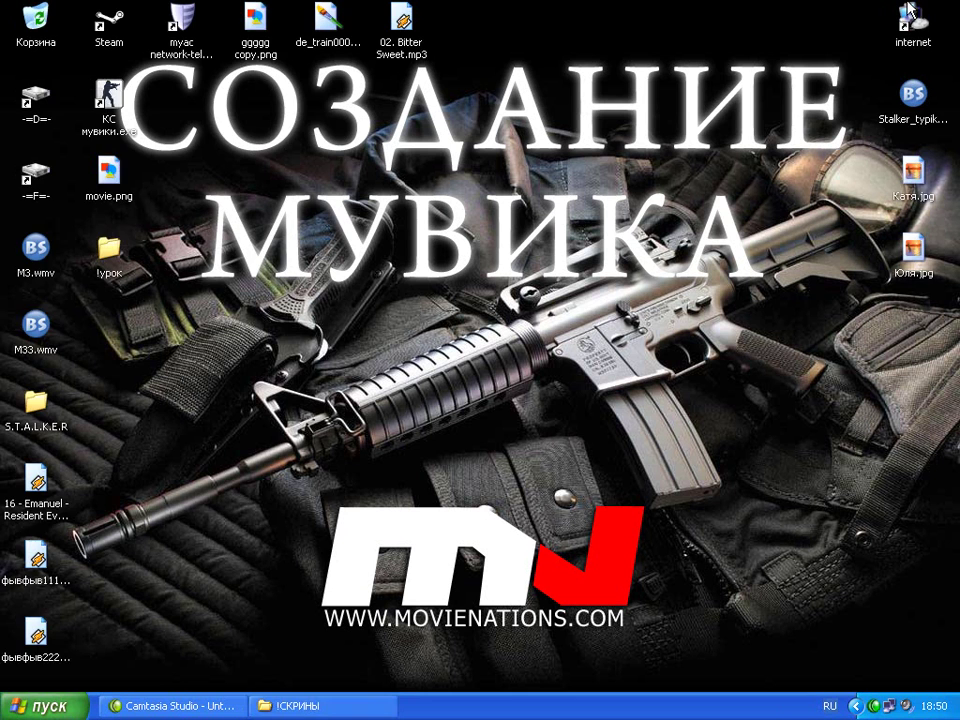
Start VirtualDub and load the image sequence beginning with a00001.bmp from the !СКРИНЫ folder.
{"action": "key", "text": "super"}
{"action": "left_click", "coordinate": [107, 328]}
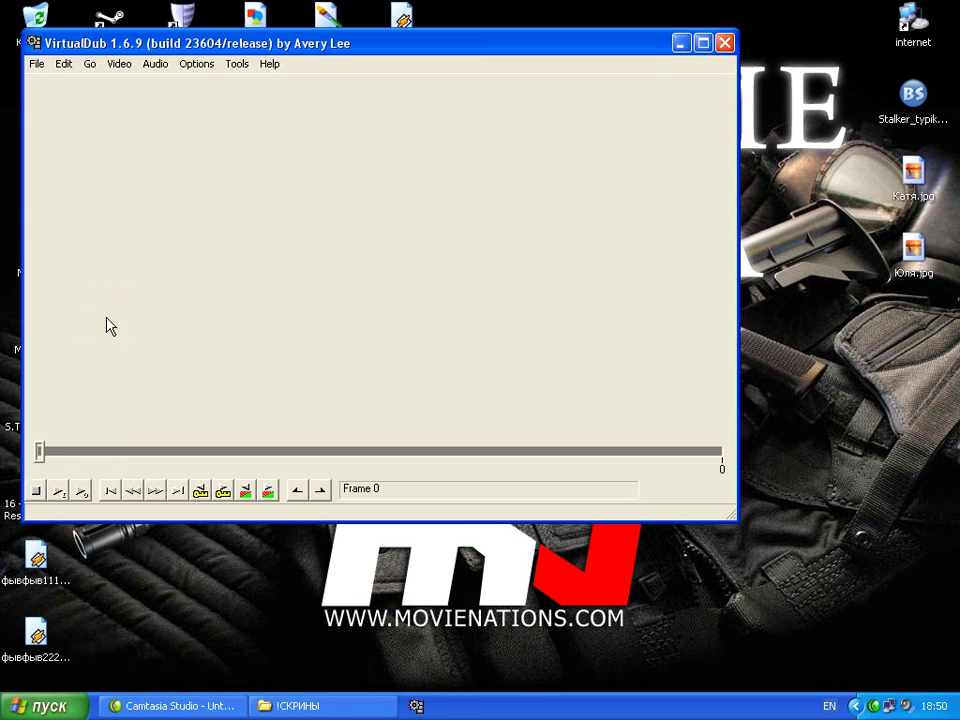
{"action": "left_click", "coordinate": [36, 63]}
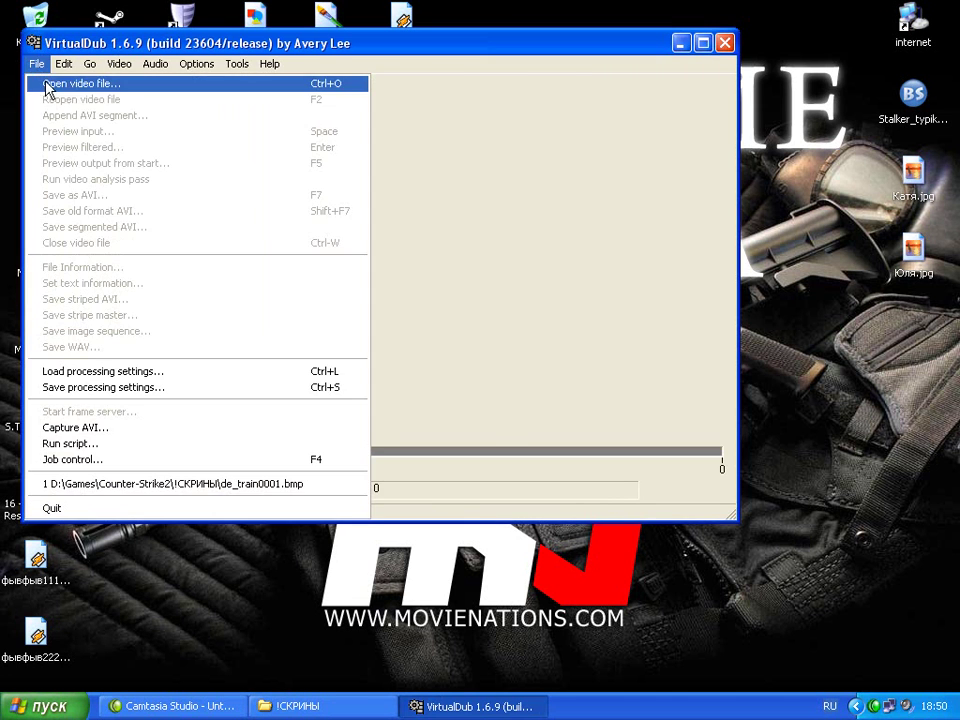
{"action": "left_click", "coordinate": [50, 87]}
{"action": "left_click", "coordinate": [166, 148]}
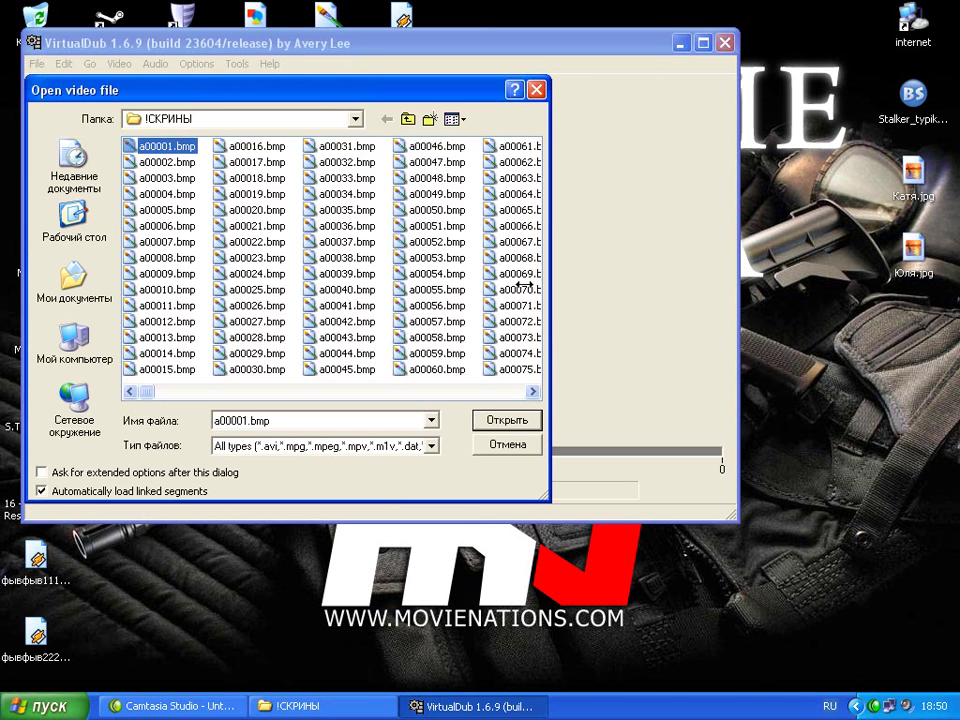
{"action": "left_click", "coordinate": [505, 420]}
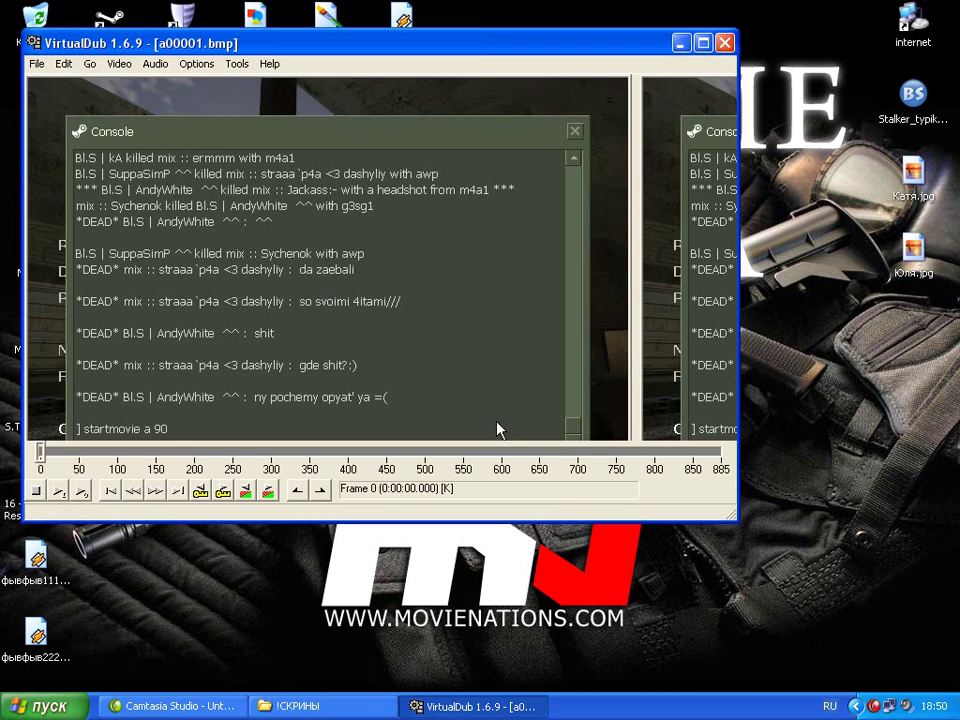
Change the source frame rate of the loaded sequence to 30 frames per second.
{"action": "left_click", "coordinate": [119, 64]}
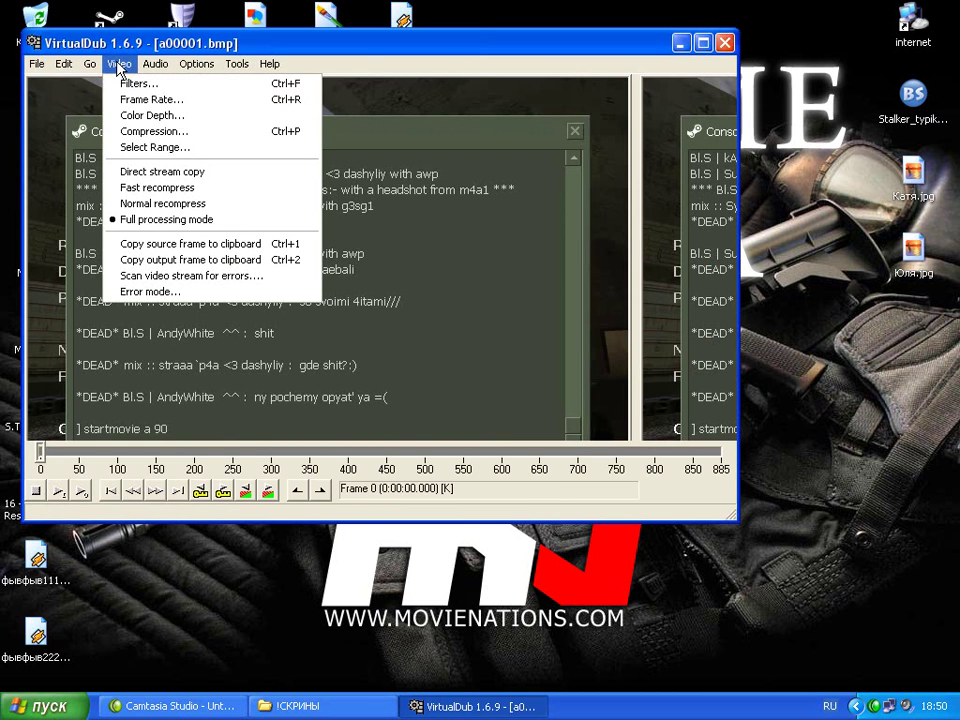
{"action": "left_click", "coordinate": [140, 100]}
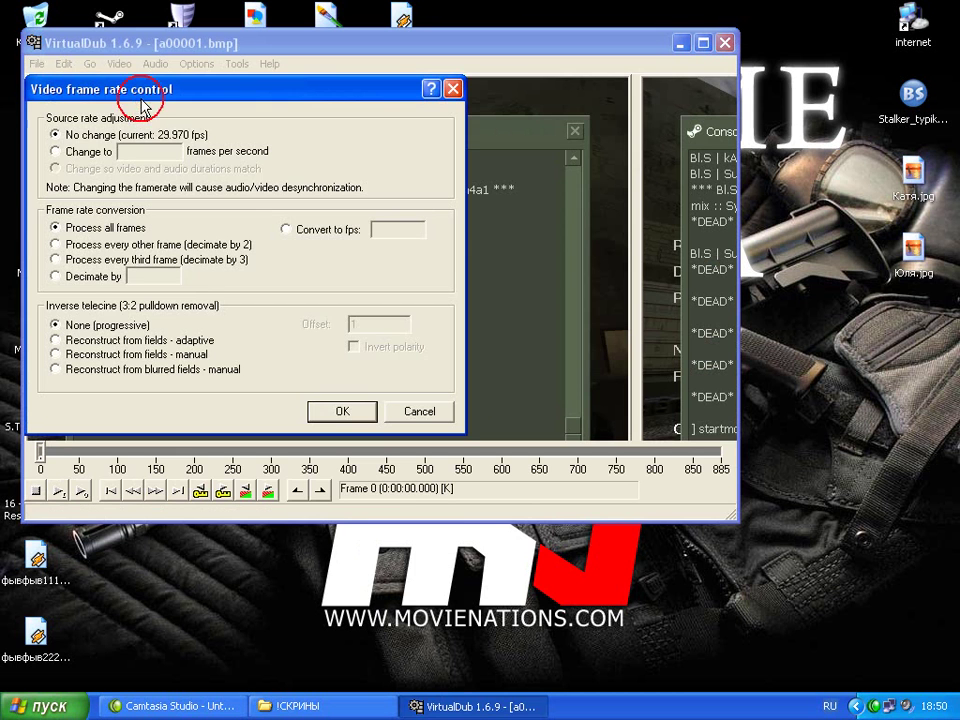
{"action": "left_click", "coordinate": [55, 152]}
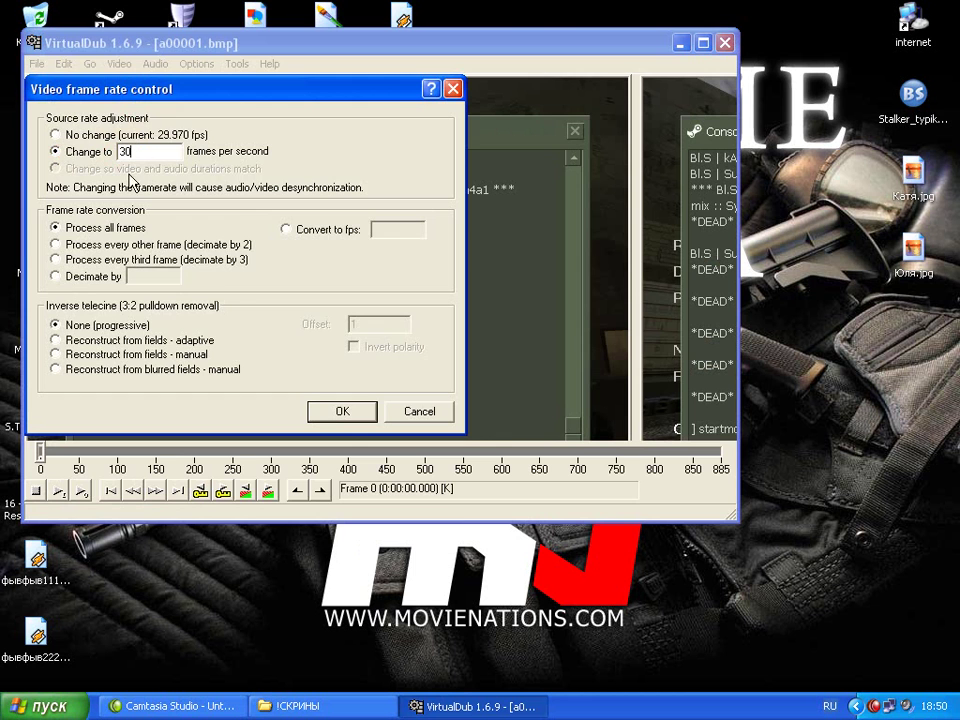
{"action": "left_click", "coordinate": [338, 418]}
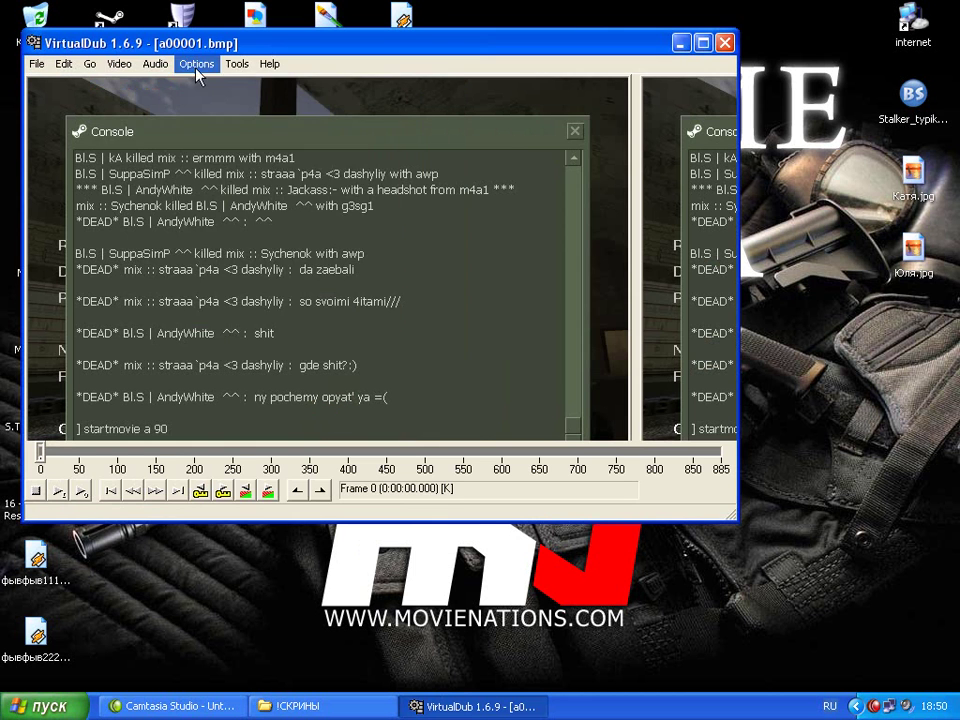
Set the video compression to Uncompressed RGB/YCbCr.
{"action": "left_click", "coordinate": [119, 63]}
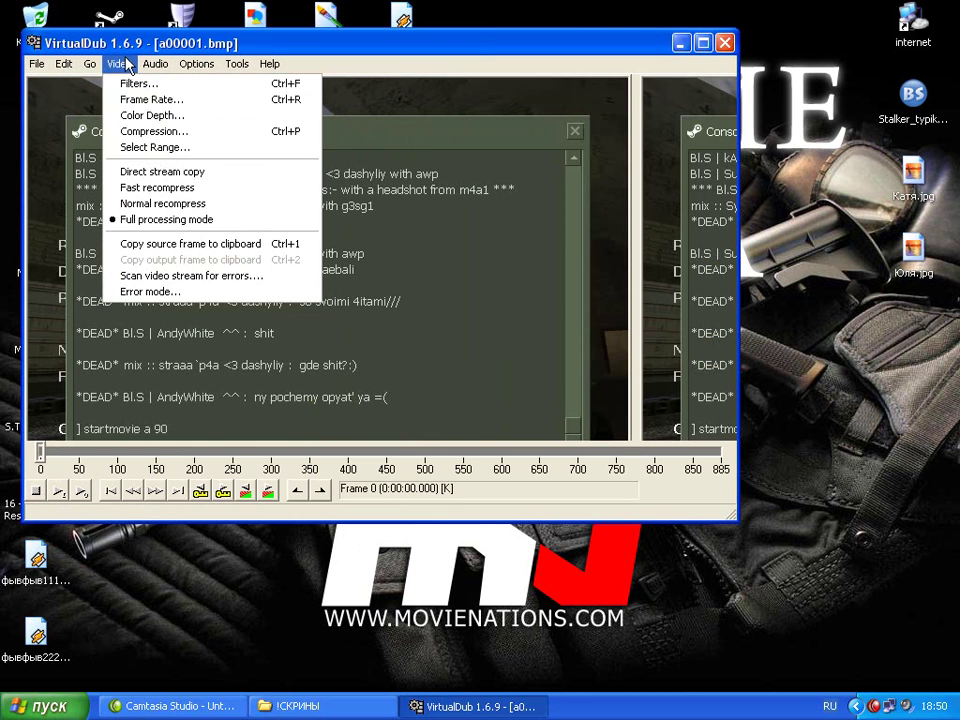
{"action": "left_click", "coordinate": [156, 132]}
{"action": "left_click", "coordinate": [145, 131]}
{"action": "left_click", "coordinate": [128, 119]}
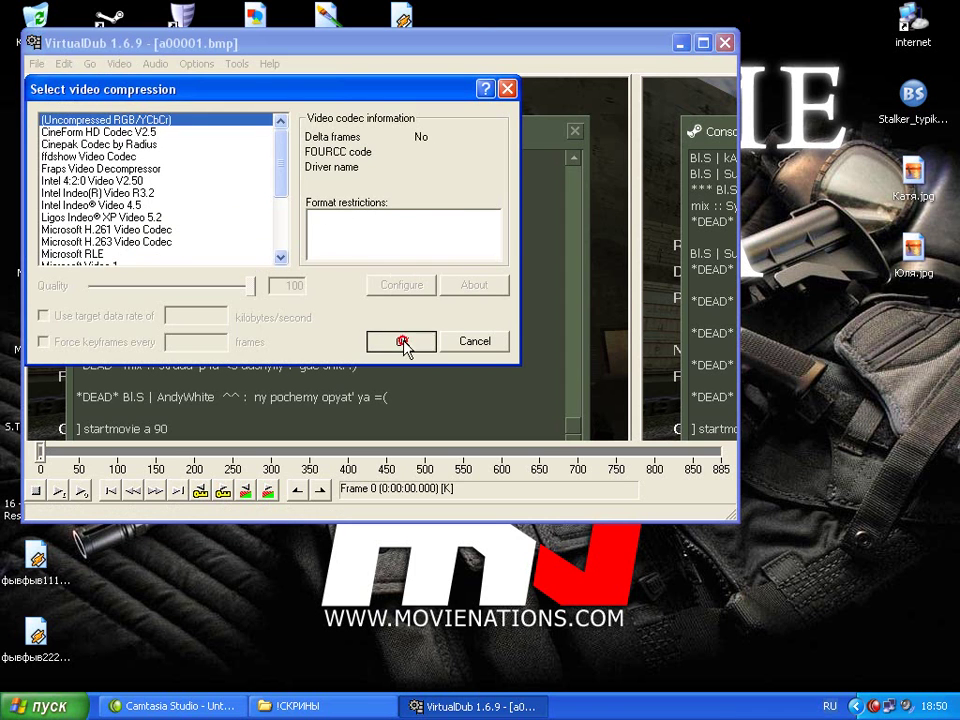
{"action": "left_click", "coordinate": [401, 341]}
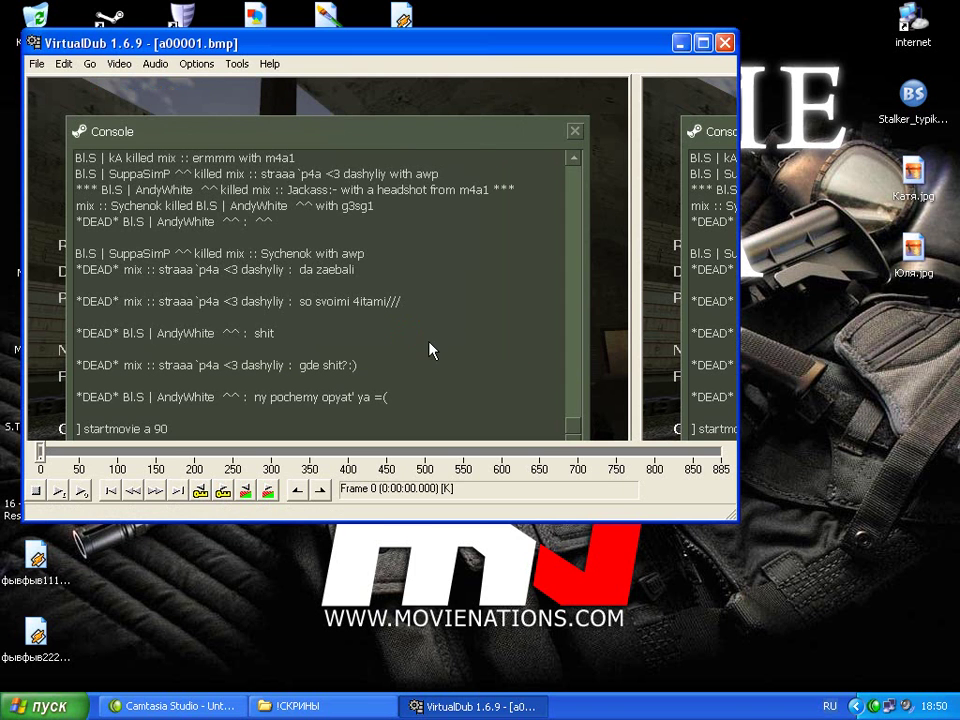
Save the sequence as an AVI file named 1 in the !СКРИНЫ folder.
{"action": "left_click", "coordinate": [37, 64]}
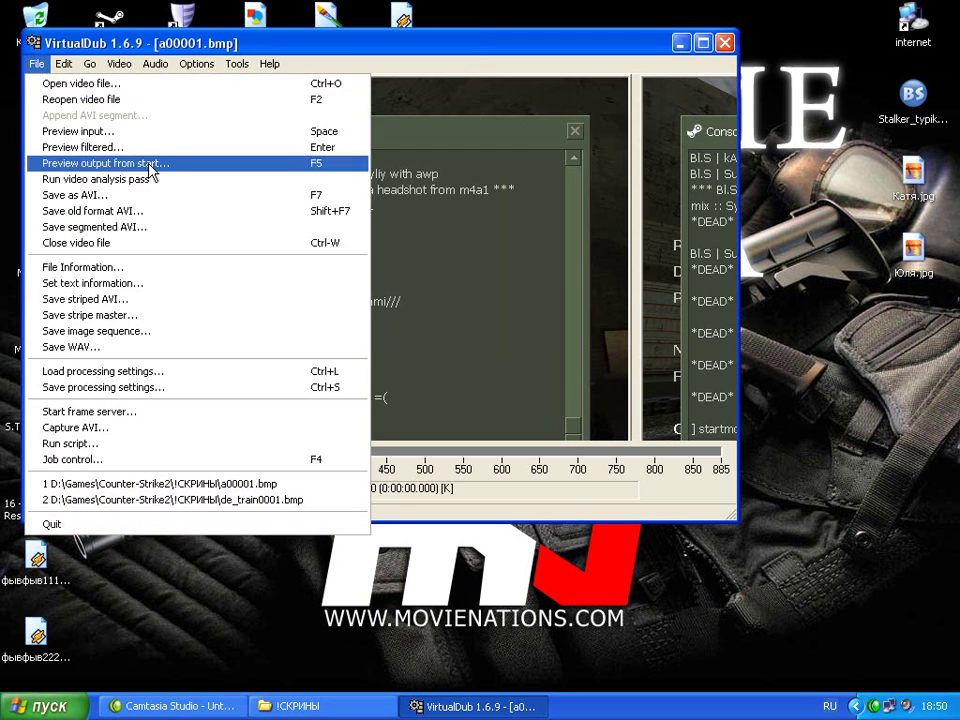
{"action": "left_click", "coordinate": [147, 200]}
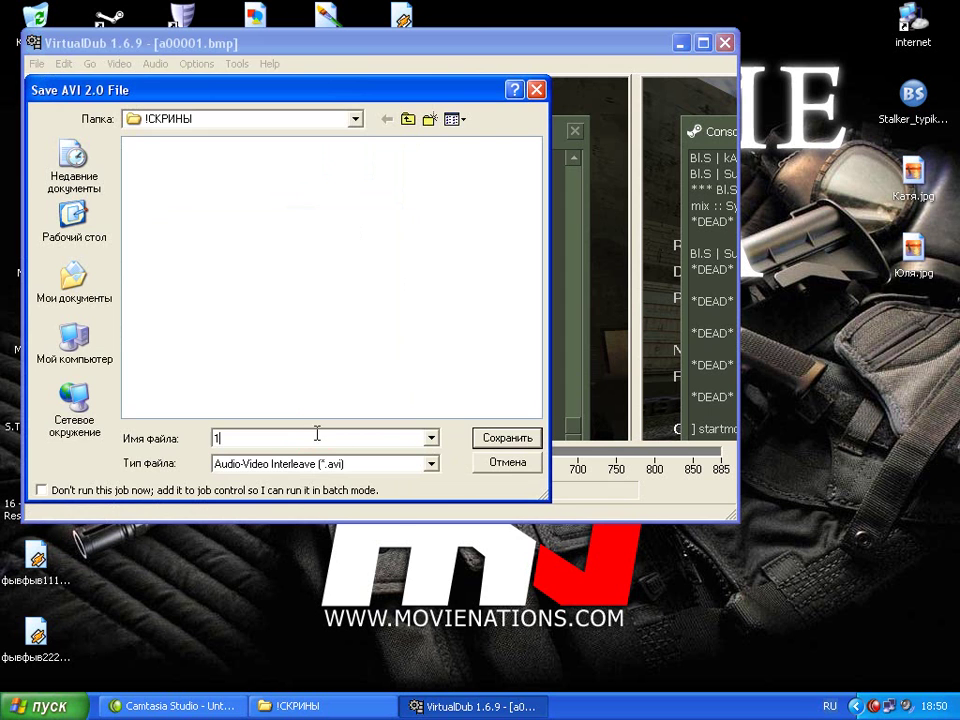
{"action": "left_click", "coordinate": [493, 438]}
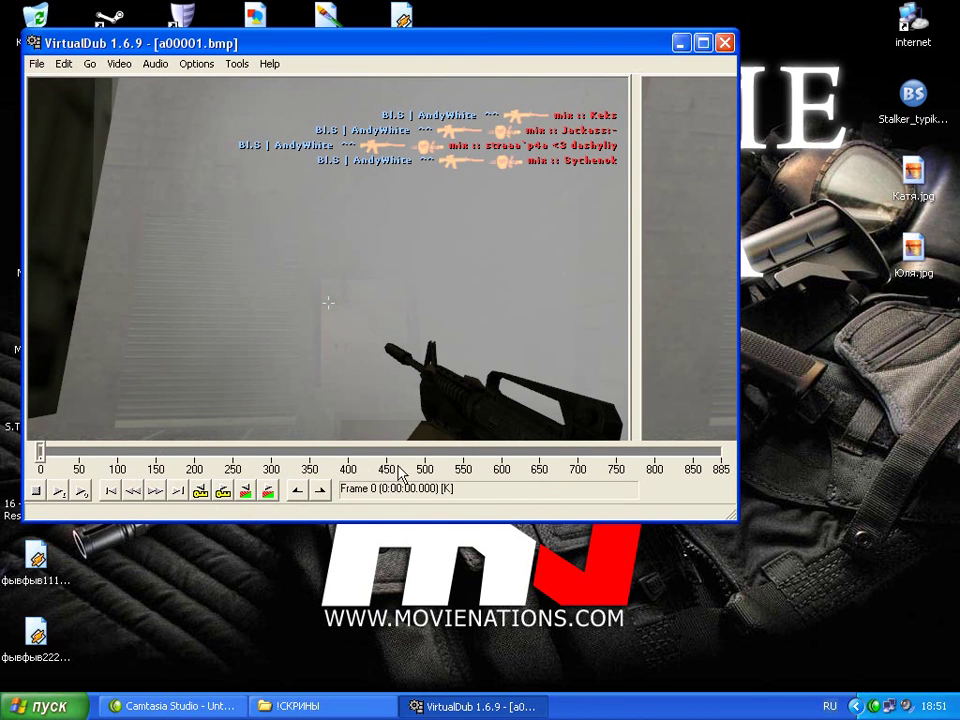
Load the second image sequence, starting with b00001.bmp, from the !СКРИНЫ folder.
{"action": "left_click", "coordinate": [35, 65]}
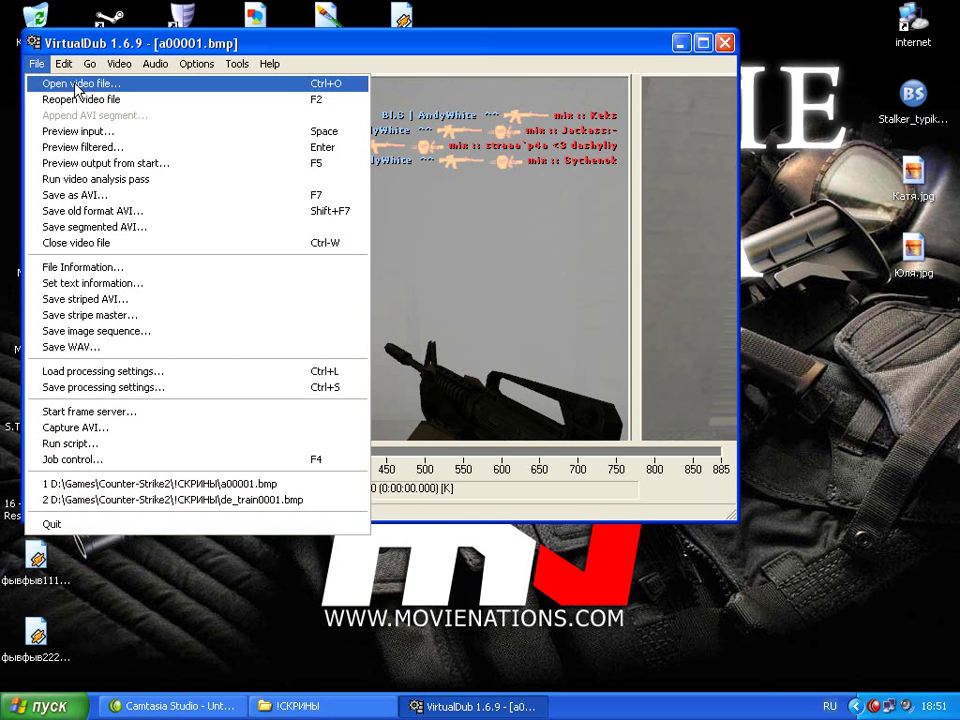
{"action": "left_click", "coordinate": [74, 84]}
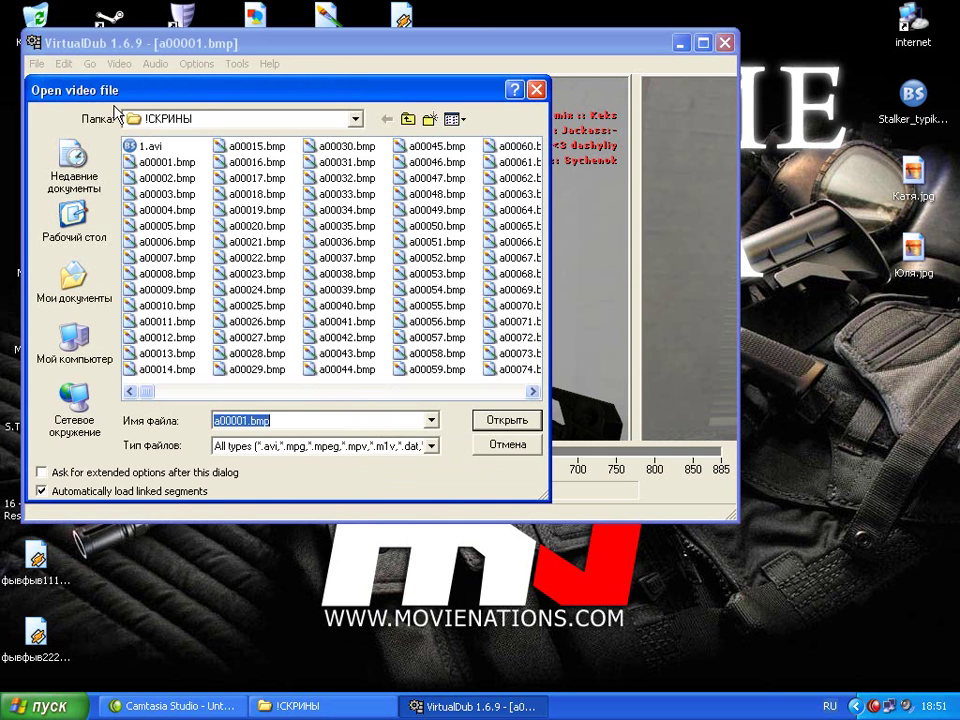
{"action": "left_click", "coordinate": [537, 90]}
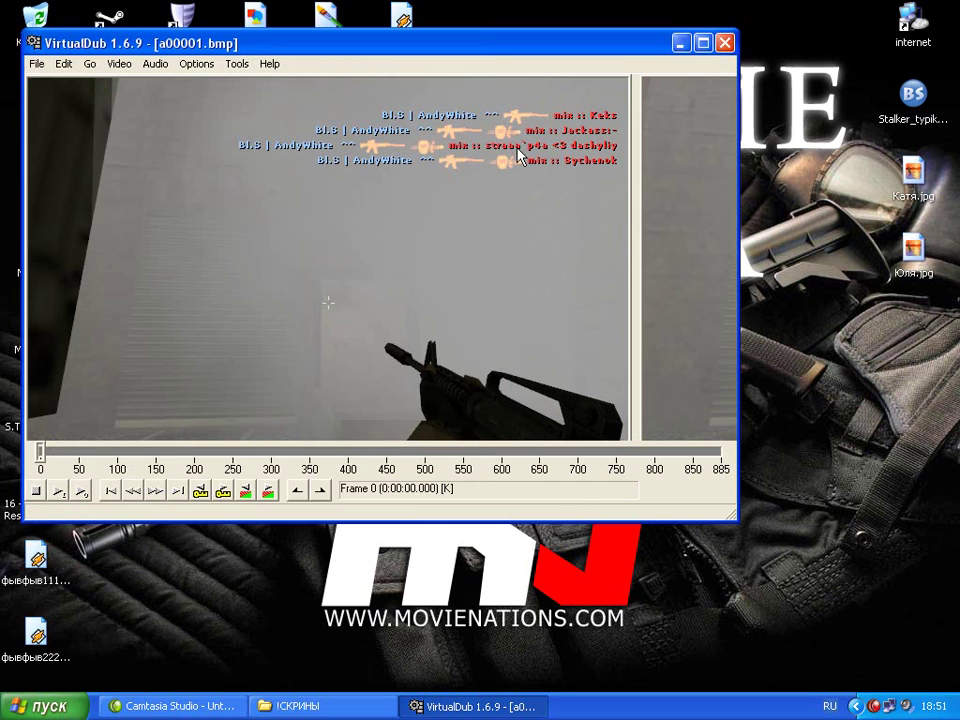
{"action": "key", "text": "ctrl+o"}
{"action": "type", "text": "b00001.bmp"}
{"action": "key", "text": "Return"}
Save the second sequence as an AVI file named 2 in the !СКРИНЫ folder and close VirtualDub.
{"action": "left_click", "coordinate": [35, 64]}
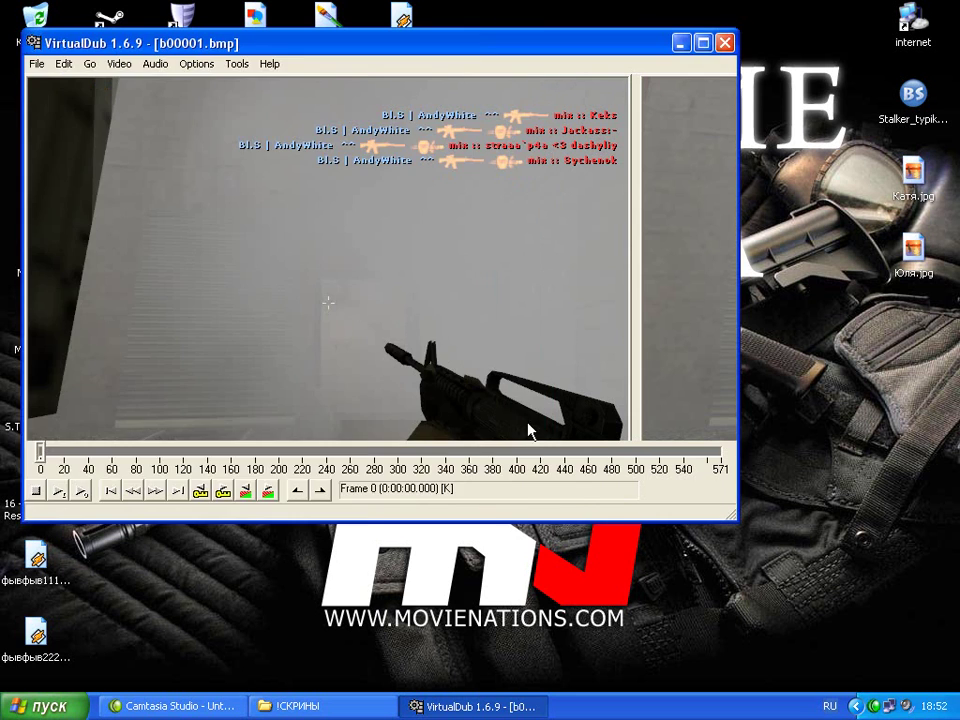
{"action": "left_click", "coordinate": [103, 193]}
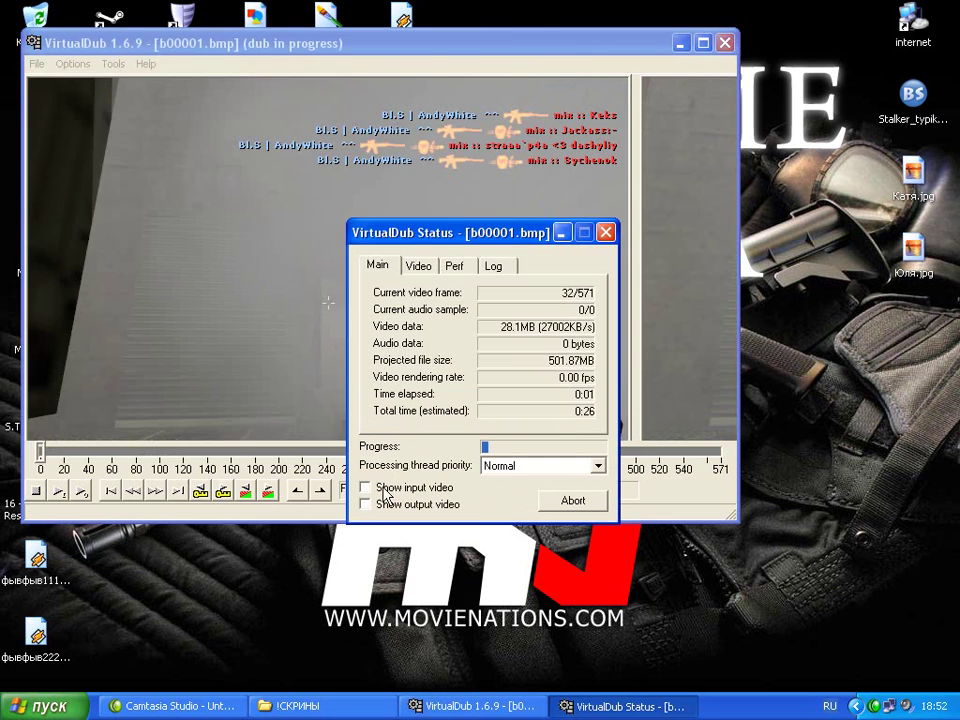
{"action": "left_click", "coordinate": [366, 487]}
{"action": "left_click", "coordinate": [366, 488]}
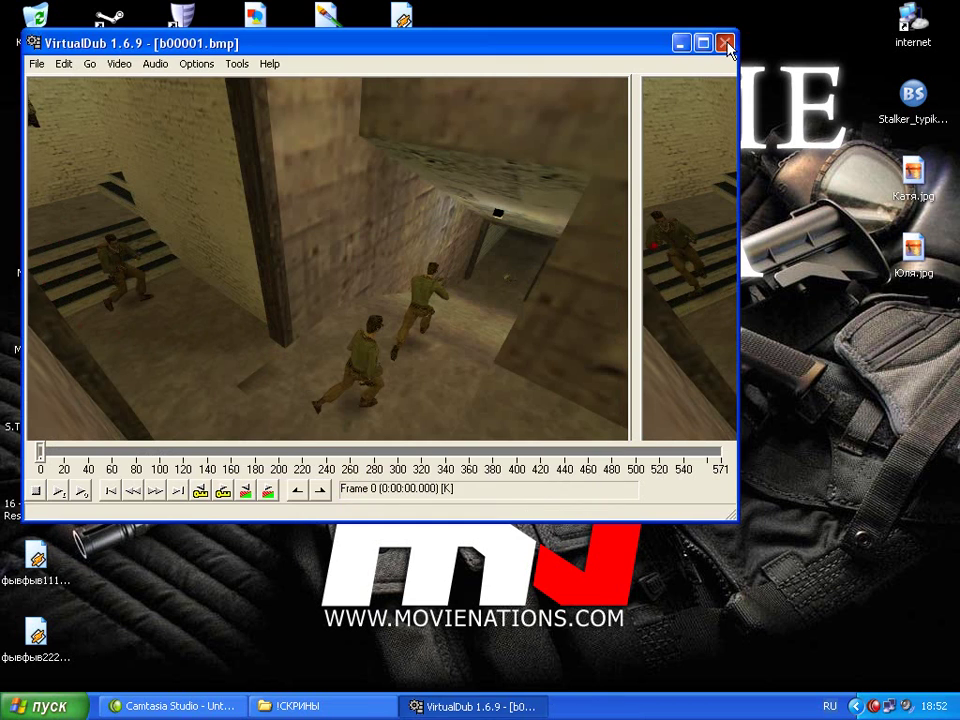
{"action": "left_click", "coordinate": [726, 44]}
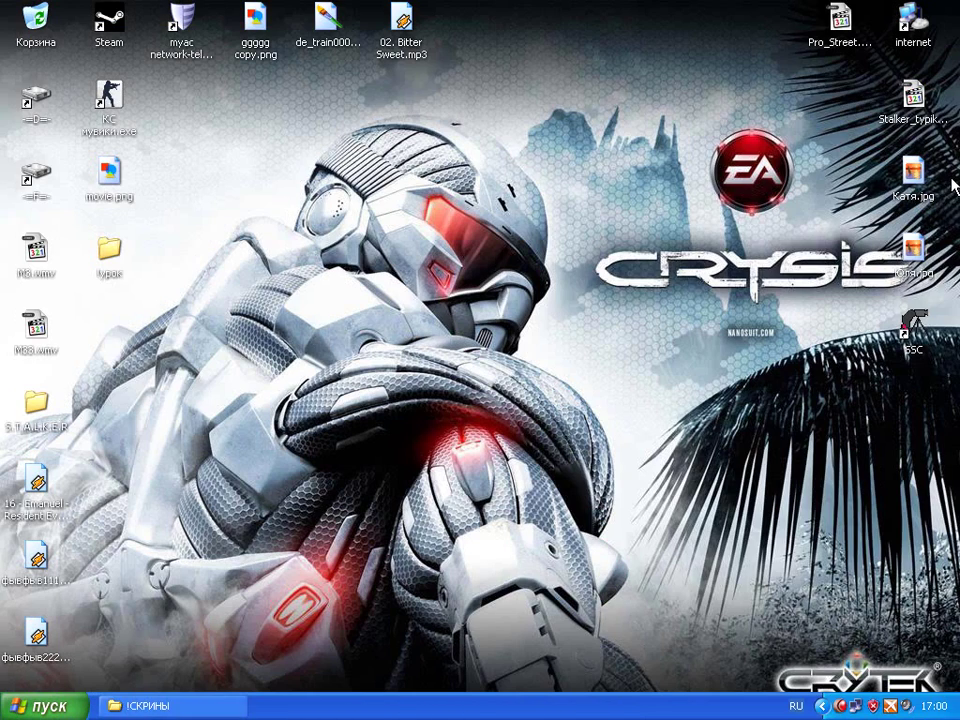
In the !СКРИНЫ folder, rename 1.avi to инферно-4.avi and 2.avi to инферно-4_камера.avi.
{"action": "left_click", "coordinate": [165, 706]}
{"action": "left_click", "coordinate": [252, 134]}
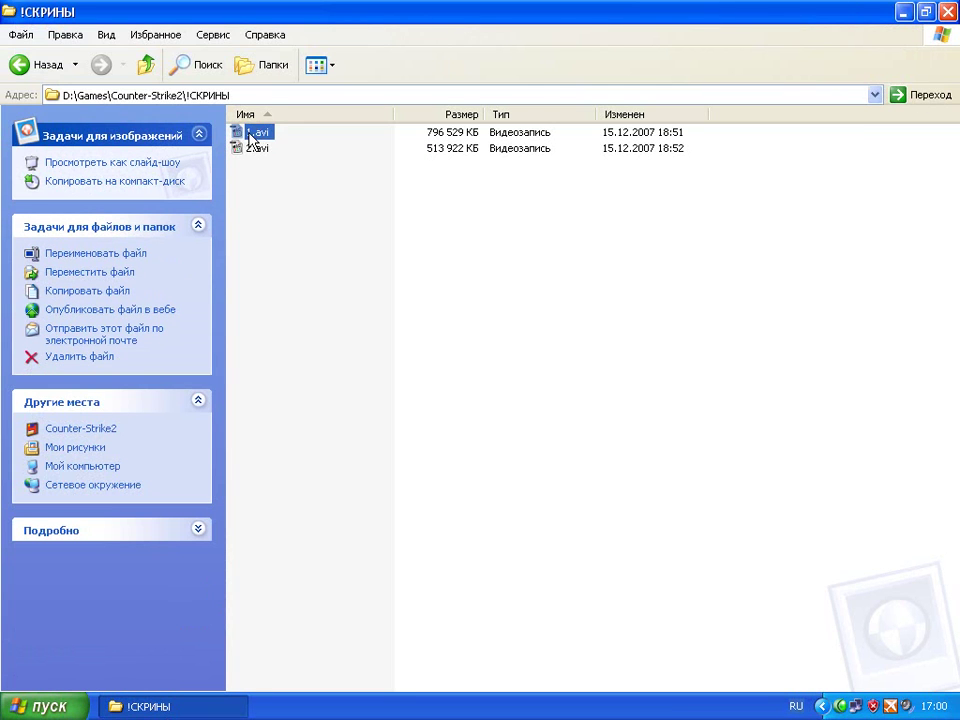
{"action": "type", "text": "инферно-4"}
{"action": "left_click", "coordinate": [250, 150]}
{"action": "left_click", "coordinate": [252, 150]}
{"action": "type", "text": "инферно-4"}
{"action": "left_click", "coordinate": [431, 296]}
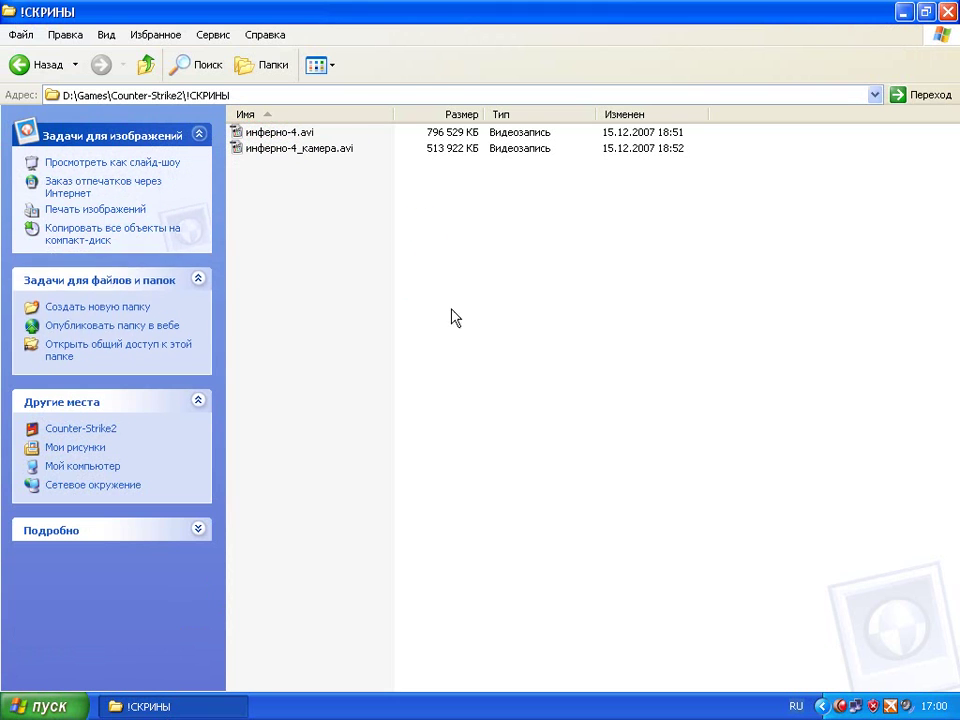
Start Sony Vegas and place инферно-4.avi and инферно-4_камера.avi from the !СКРИНЫ folder on the timeline.
{"action": "left_click", "coordinate": [899, 12]}
{"action": "left_click", "coordinate": [45, 706]}
{"action": "left_click", "coordinate": [60, 568]}
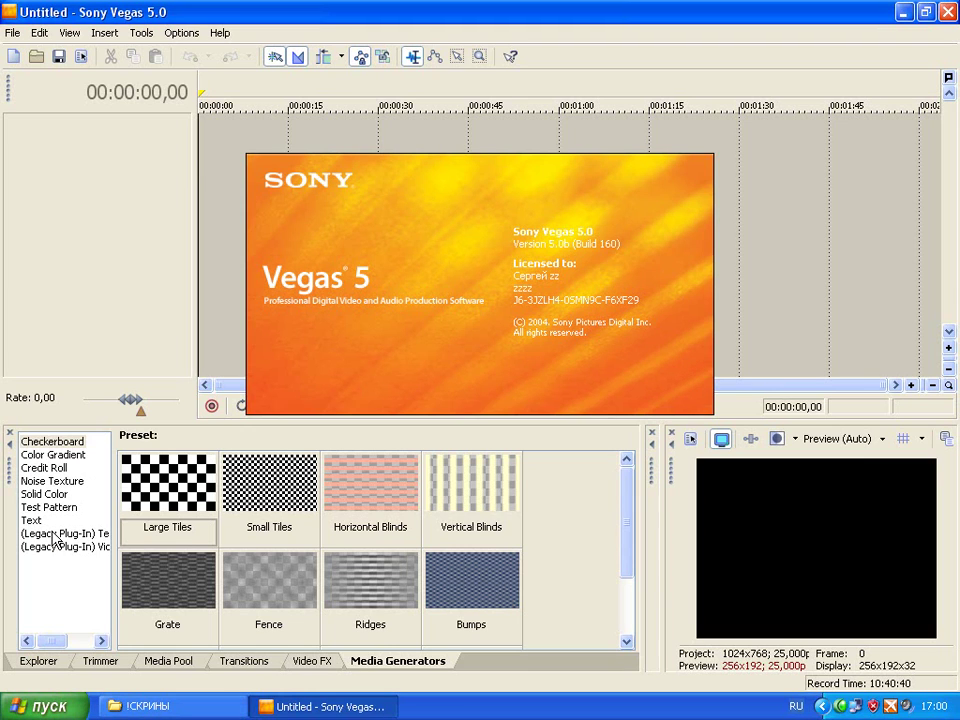
{"action": "left_click", "coordinate": [175, 706]}
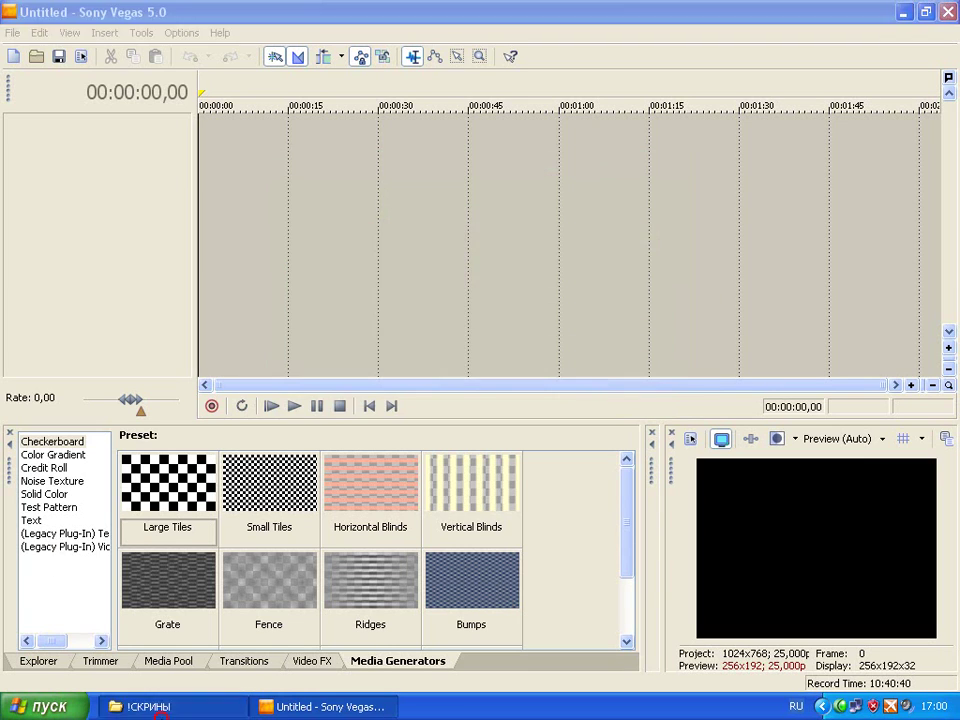
{"action": "left_click_drag", "start_coordinate": [279, 221], "coordinate": [240, 140]}
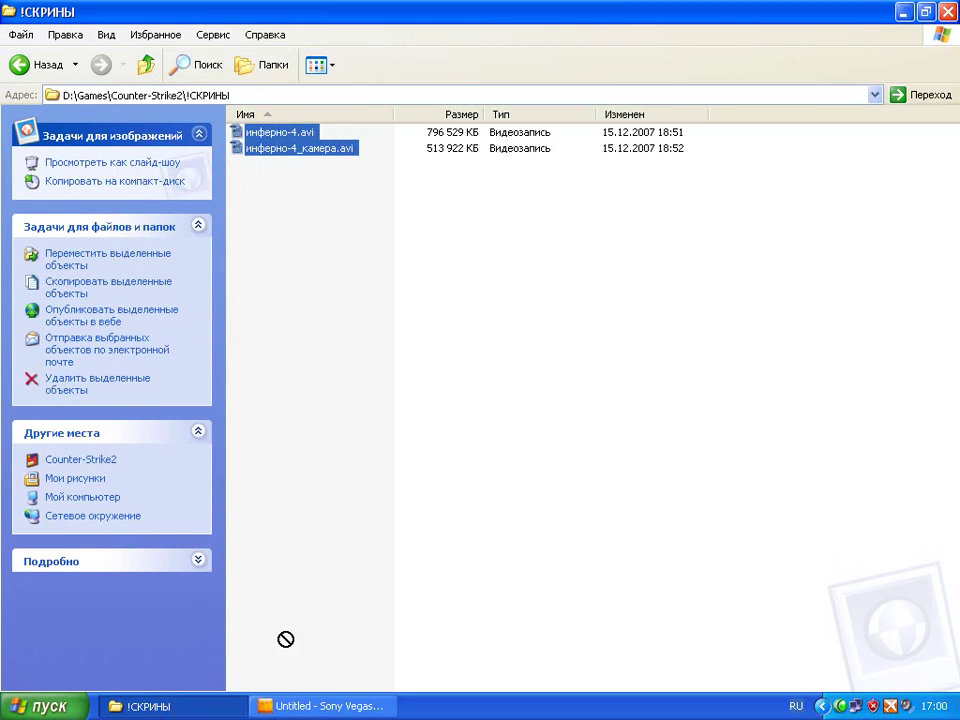
{"action": "left_click_drag", "start_coordinate": [286, 639], "coordinate": [292, 716]}
{"action": "left_click_drag", "start_coordinate": [366, 402], "coordinate": [294, 150]}
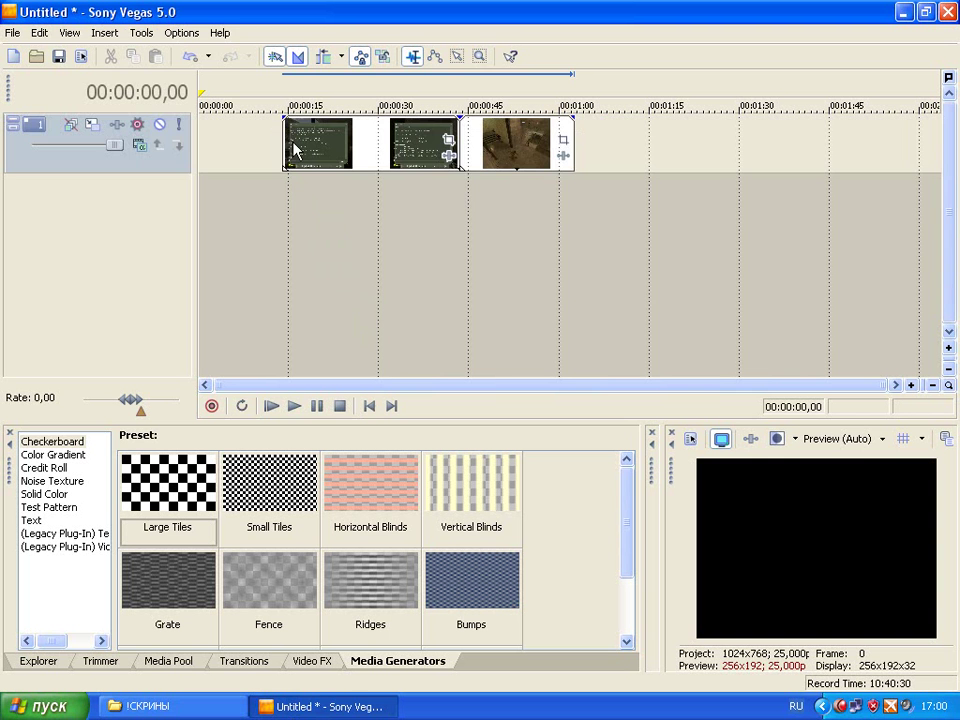
Add the two desktop sound files whose names begin with фывфыв to the timeline below the video track.
{"action": "left_click", "coordinate": [190, 707]}
{"action": "left_click", "coordinate": [905, 12]}
{"action": "left_click", "coordinate": [906, 13]}
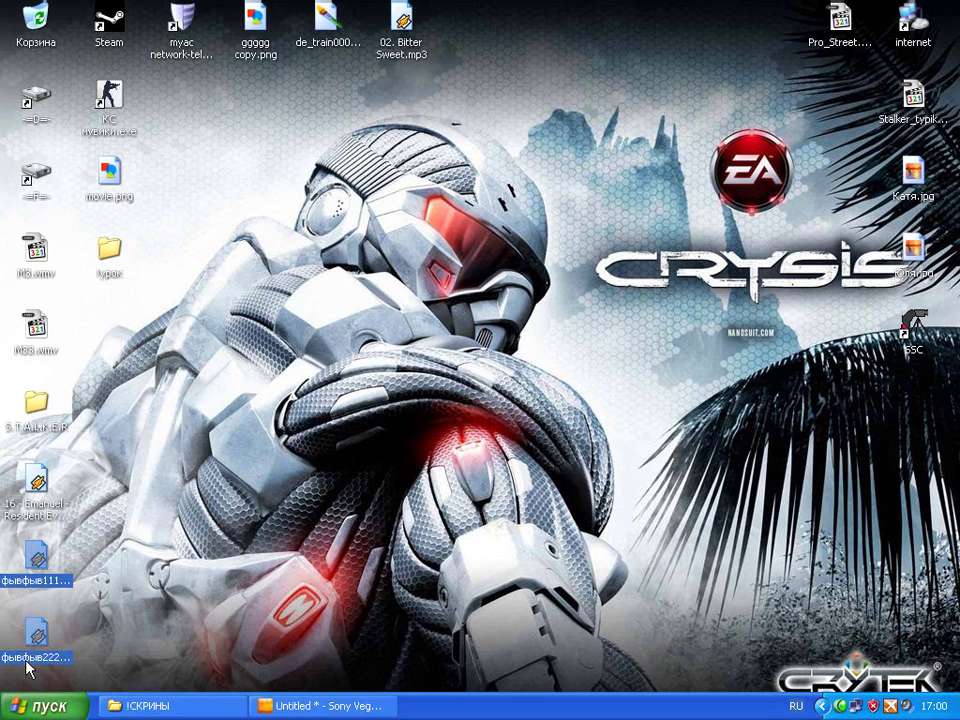
{"action": "left_click_drag", "start_coordinate": [35, 541], "coordinate": [324, 205]}
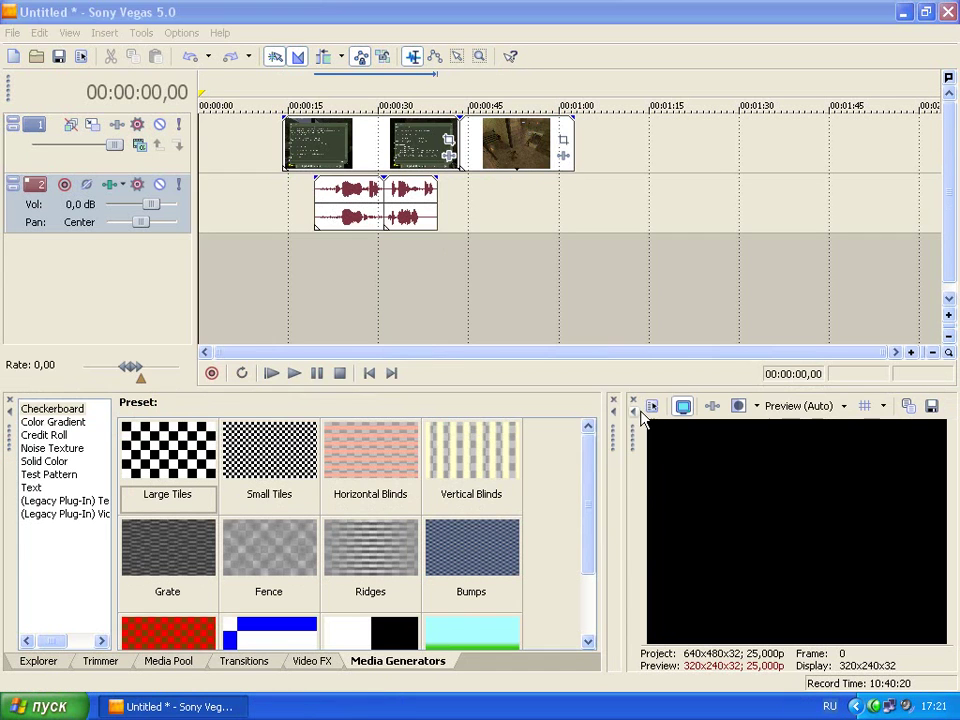
Set the project's frame rate to 30 fps in the project properties.
{"action": "left_click", "coordinate": [650, 405]}
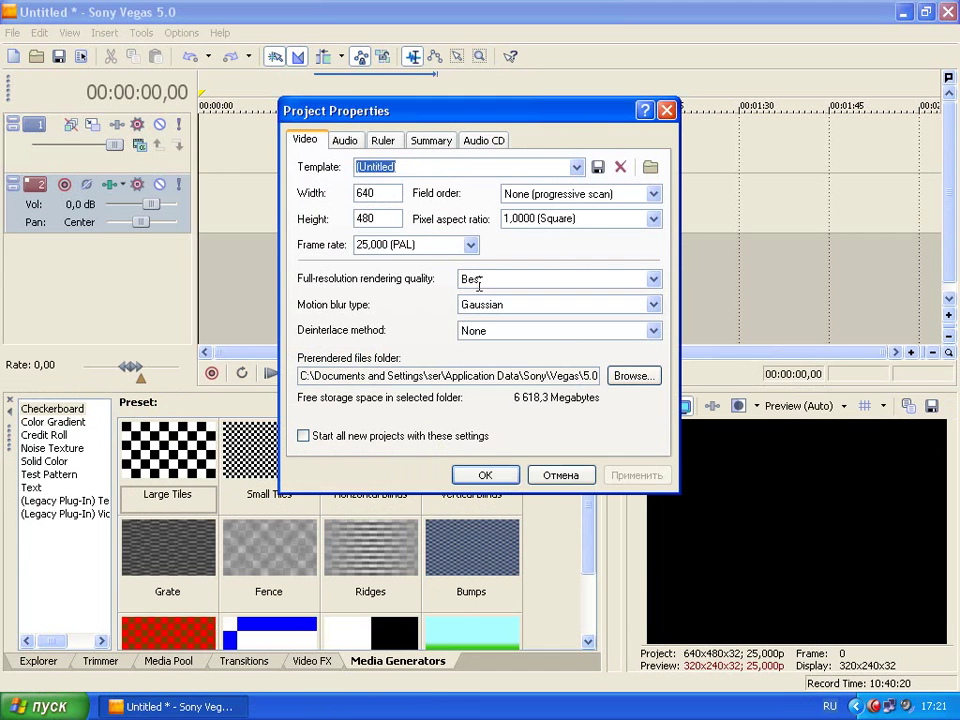
{"action": "left_click", "coordinate": [390, 218]}
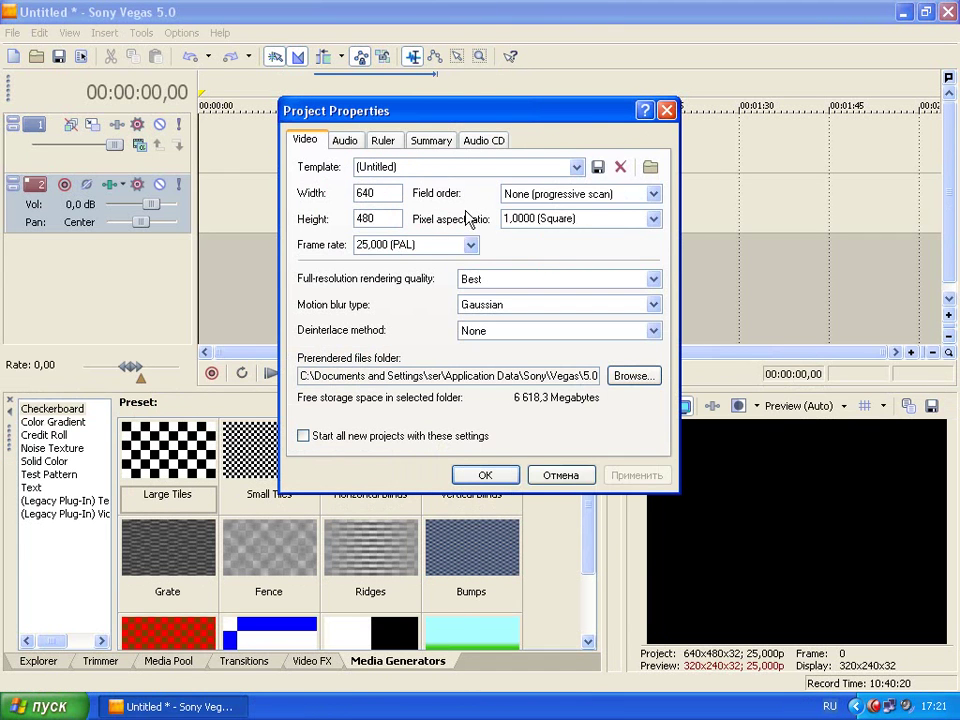
{"action": "left_click", "coordinate": [473, 248]}
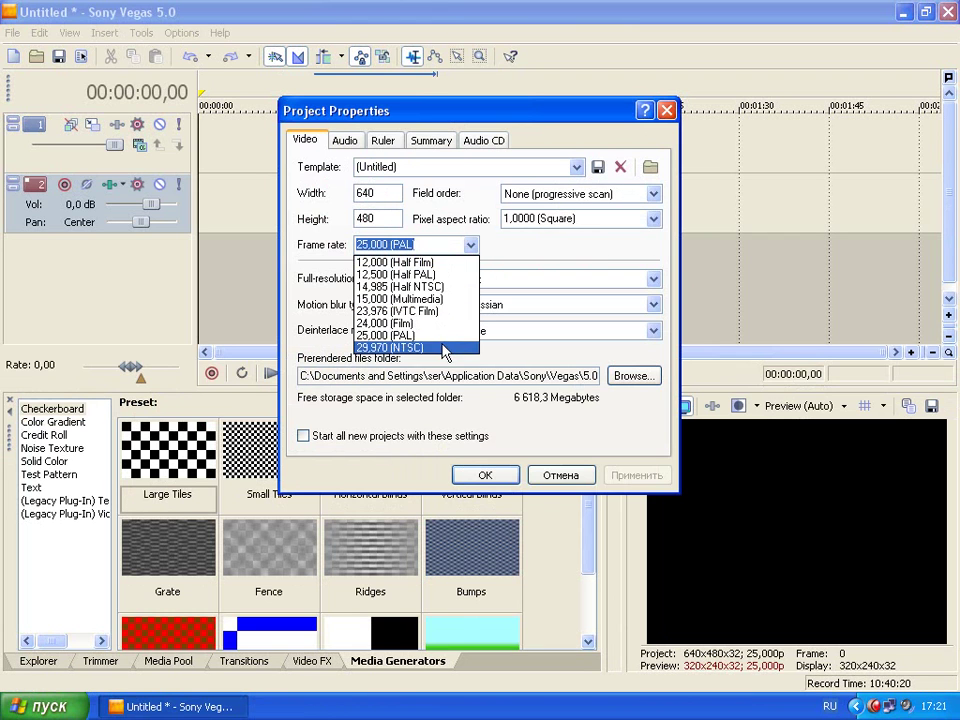
{"action": "left_click", "coordinate": [435, 245]}
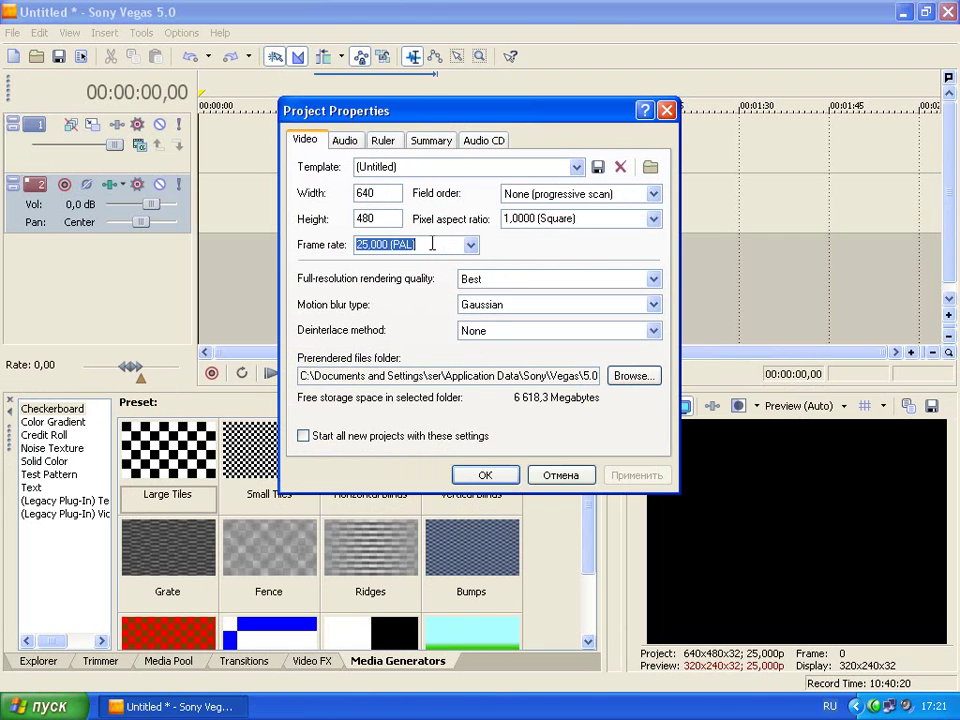
{"action": "type", "text": "30"}
{"action": "left_click", "coordinate": [484, 476]}
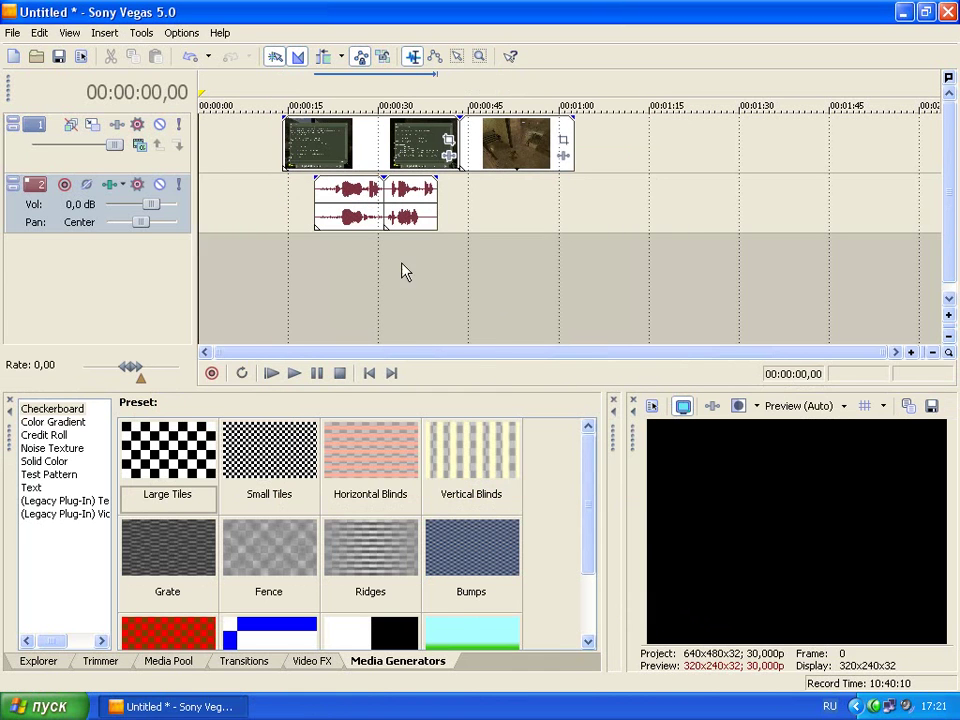
Move the инферно-4_камера clip to about 1:02 and the second sound clip to about 1:09 on the timeline.
{"action": "left_click_drag", "start_coordinate": [545, 168], "coordinate": [659, 162]}
{"action": "left_click_drag", "start_coordinate": [401, 206], "coordinate": [633, 206]}
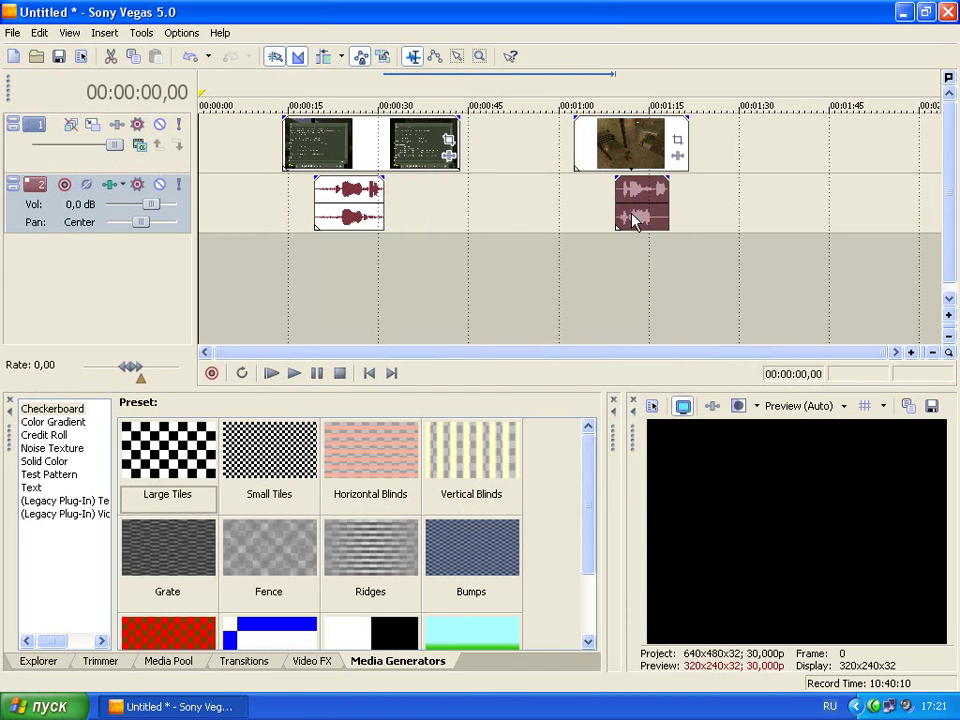
Set the playback rate of the инферно-4 and инферно-4_камера video events to 3.
{"action": "left_click", "coordinate": [365, 140]}
{"action": "right_click", "coordinate": [365, 140]}
{"action": "left_click", "coordinate": [438, 510]}
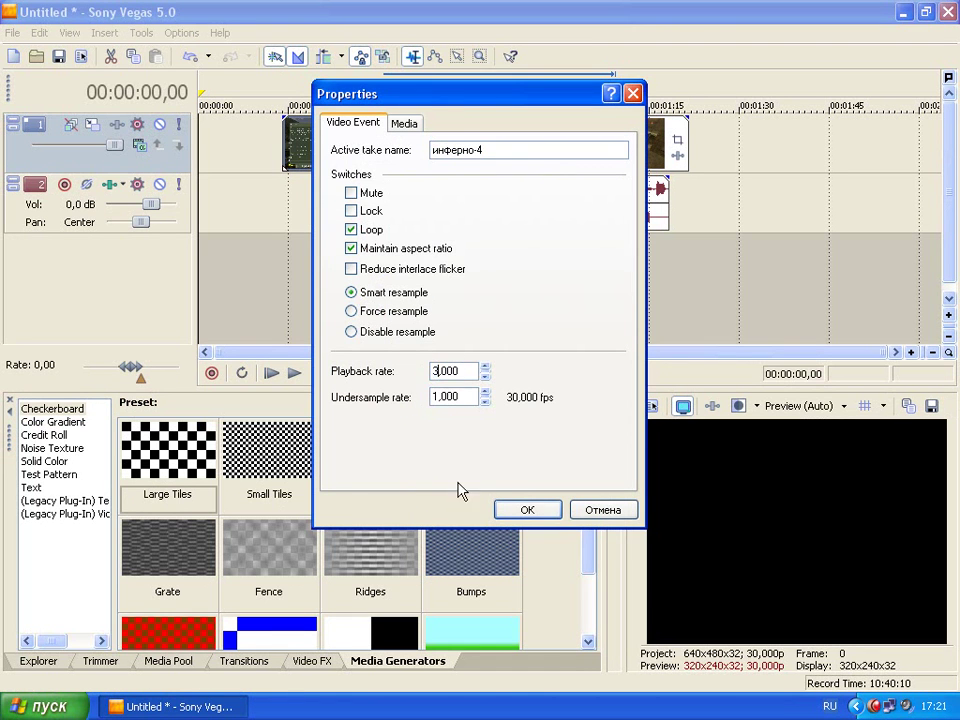
{"action": "left_click", "coordinate": [518, 510]}
{"action": "right_click", "coordinate": [634, 125]}
{"action": "left_click", "coordinate": [726, 499]}
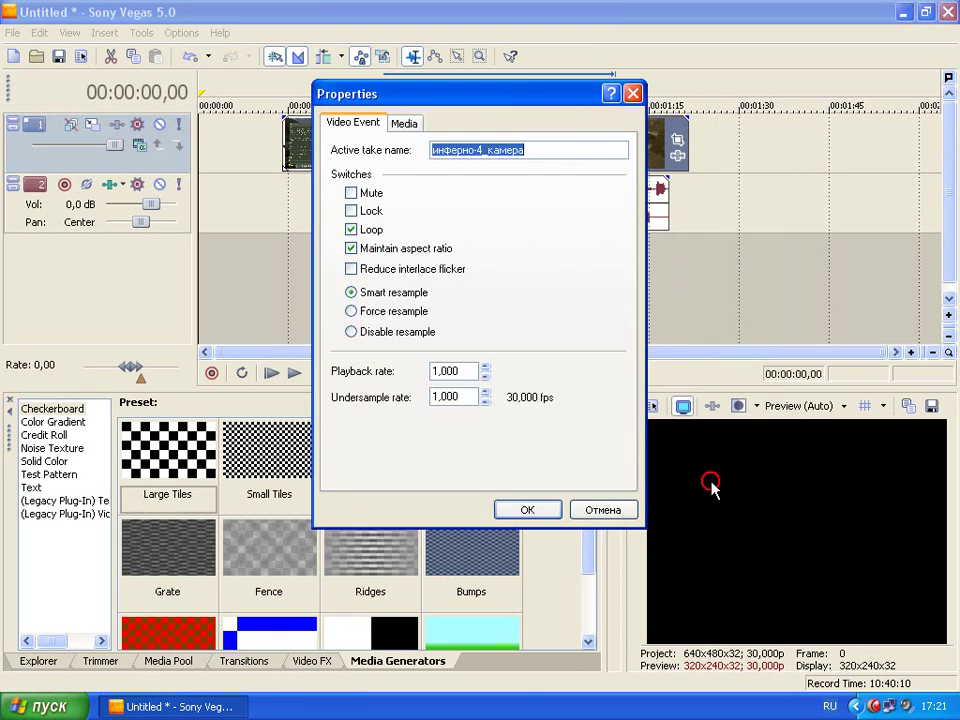
{"action": "double_click", "coordinate": [438, 372]}
{"action": "type", "text": "3"}
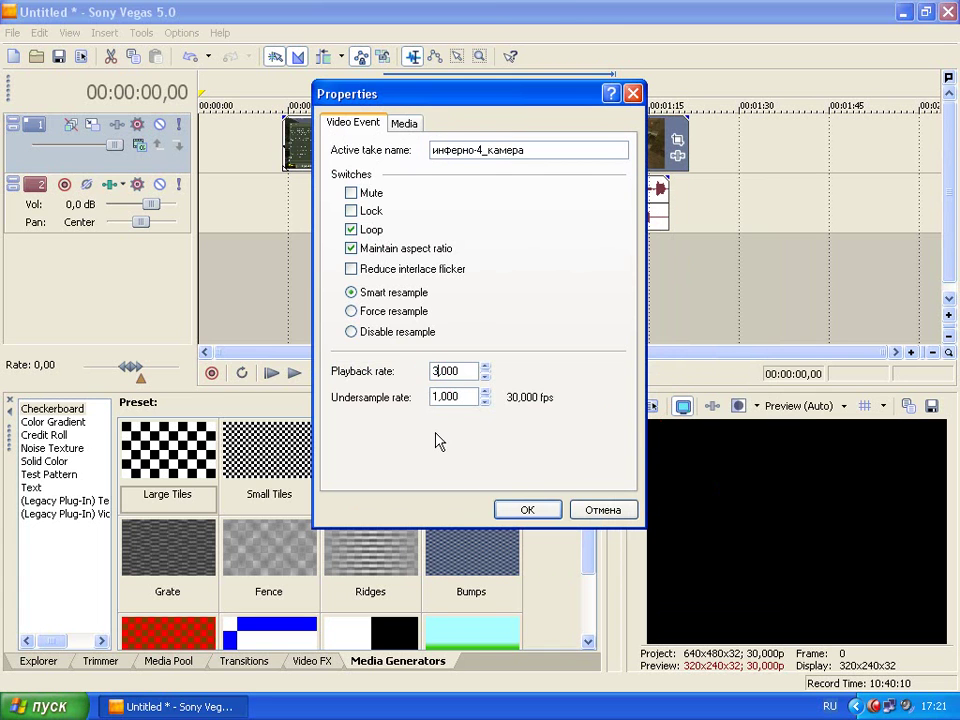
{"action": "left_click", "coordinate": [518, 510]}
Trim the video clips' ends to about 0:24 and 1:09, and the first clip's start to about 0:15.
{"action": "left_click_drag", "start_coordinate": [450, 143], "coordinate": [341, 135]}
{"action": "left_click_drag", "start_coordinate": [688, 140], "coordinate": [624, 137]}
{"action": "mouse_move", "coordinate": [283, 130]}
{"action": "left_mouse_down"}
{"action": "mouse_move", "coordinate": [275, 129]}
{"action": "mouse_move", "coordinate": [285, 134]}
{"action": "left_mouse_up"}
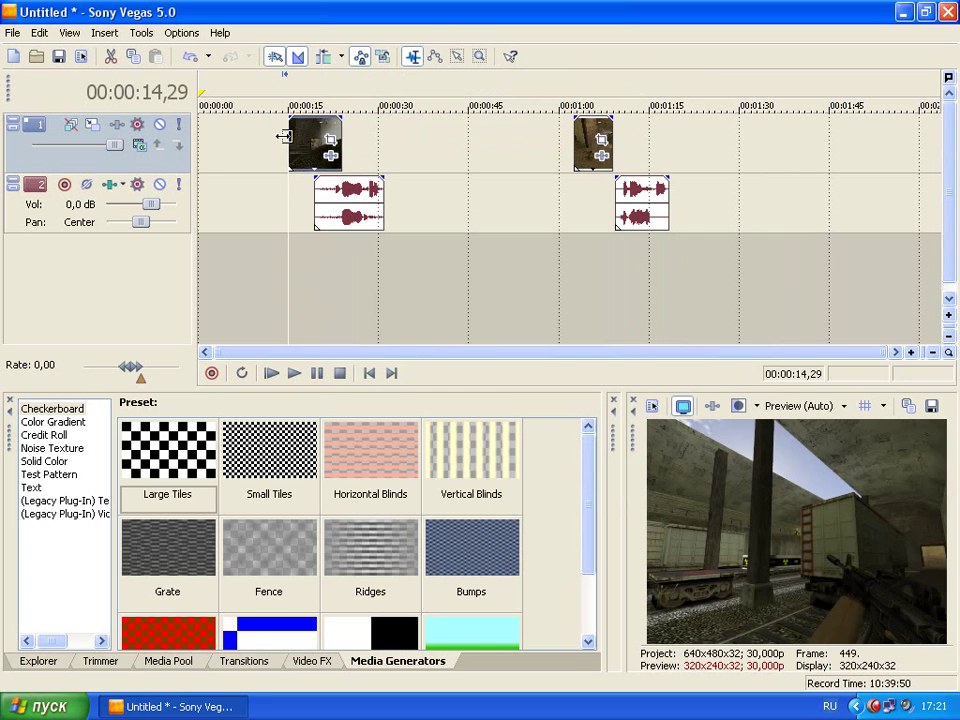
Trim the end of the first video clip to about 22.5 seconds, playing it back around the cut.
{"action": "scroll", "coordinate": [335, 143], "scroll_direction": "up", "scroll_amount": 2}
{"action": "left_click", "coordinate": [763, 145]}
{"action": "left_click", "coordinate": [833, 188], "text": "ctrl"}
{"action": "left_click_drag", "start_coordinate": [752, 142], "coordinate": [544, 142]}
{"action": "left_click", "coordinate": [538, 145]}
{"action": "scroll", "coordinate": [567, 188], "scroll_direction": "up", "scroll_amount": 3}
{"action": "scroll", "coordinate": [567, 188], "scroll_direction": "down", "scroll_amount": 3}
{"action": "left_click_drag", "start_coordinate": [406, 134], "coordinate": [394, 138]}
{"action": "left_click", "coordinate": [536, 144]}
{"action": "key", "text": "space"}
{"action": "key", "text": "Return"}
{"action": "left_click_drag", "start_coordinate": [533, 135], "coordinate": [583, 129]}
{"action": "left_click", "coordinate": [578, 135]}
{"action": "key", "text": "space"}
{"action": "key", "text": "Return"}
Move the first sound clip under the first video clip so that it starts at about 14 seconds.
{"action": "left_click_drag", "start_coordinate": [657, 207], "coordinate": [615, 200]}
{"action": "left_click", "coordinate": [510, 178]}
{"action": "left_click", "coordinate": [356, 143]}
{"action": "key", "text": "space"}
{"action": "scroll", "coordinate": [450, 150], "scroll_direction": "up", "scroll_amount": 5}
{"action": "left_click", "coordinate": [493, 150]}
{"action": "left_click_drag", "start_coordinate": [650, 215], "coordinate": [545, 225]}
Step frame by frame through the first video clip to the first gunshot and add a marker at 00:00:18,20.
{"action": "left_click", "coordinate": [486, 152]}
{"action": "key", "text": "Right"}
{"action": "key", "text": "Right"}
{"action": "key", "text": "Right"}
{"action": "key", "text": "Right"}
{"action": "key", "text": "Right"}
{"action": "key", "text": "Right"}
{"action": "key", "text": "Right"}
{"action": "key", "text": "Right"}
{"action": "key", "text": "Right"}
{"action": "key", "text": "Right"}
{"action": "key", "text": "Right"}
{"action": "key", "text": "Right"}
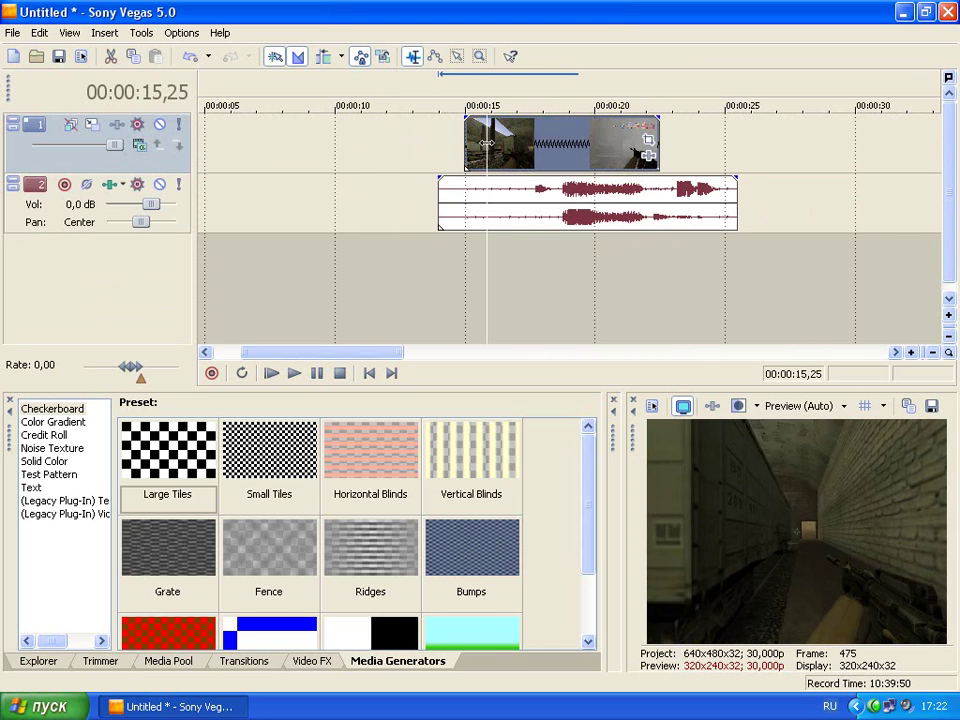
{"action": "key", "text": "space"}
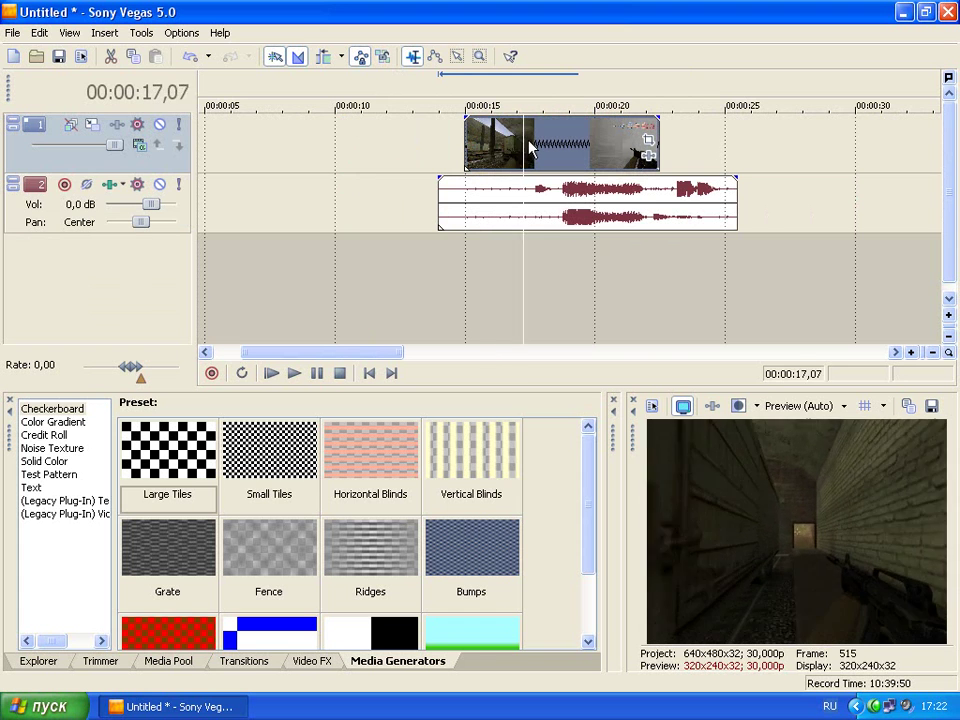
{"action": "key", "text": "Right"}
{"action": "key", "text": "Right"}
{"action": "key", "text": "Right"}
{"action": "key", "text": "Right"}
{"action": "key", "text": "Right"}
{"action": "key", "text": "Right"}
{"action": "key", "text": "Right"}
{"action": "key", "text": "Right"}
{"action": "key", "text": "Right"}
{"action": "key", "text": "Right"}
{"action": "key", "text": "Right"}
{"action": "key", "text": "Right"}
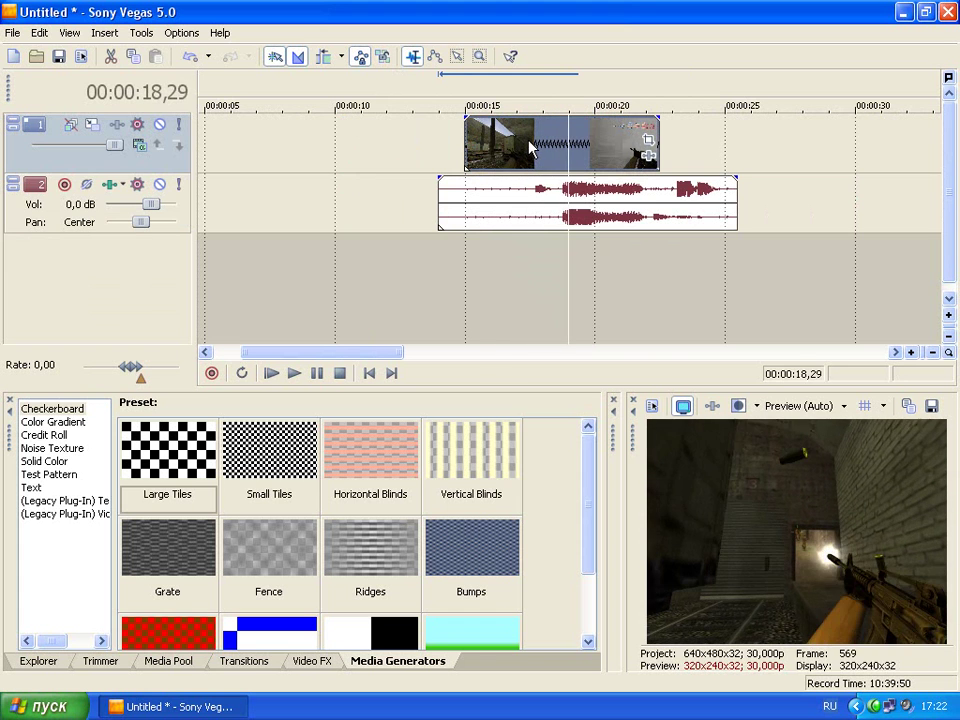
{"action": "key", "text": "Left"}
{"action": "key", "text": "Left"}
{"action": "key", "text": "Left"}
{"action": "key", "text": "Left"}
{"action": "key", "text": "Left"}
{"action": "key", "text": "Left"}
{"action": "key", "text": "Left"}
{"action": "key", "text": "Left"}
{"action": "key", "text": "Left"}
{"action": "key", "text": "Left"}
{"action": "key", "text": "Left"}
{"action": "key", "text": "Left"}
{"action": "key", "text": "Left"}
{"action": "key", "text": "Left"}
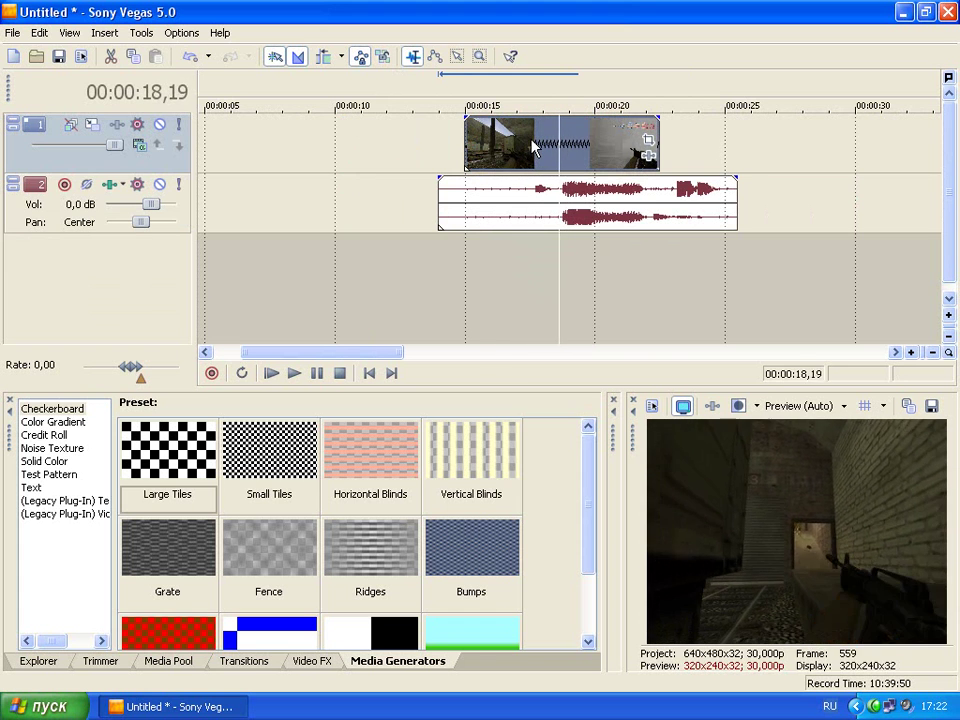
{"action": "key", "text": "Right"}
{"action": "key", "text": "Right"}
{"action": "key", "text": "Right"}
{"action": "key", "text": "Right"}
{"action": "key", "text": "Right"}
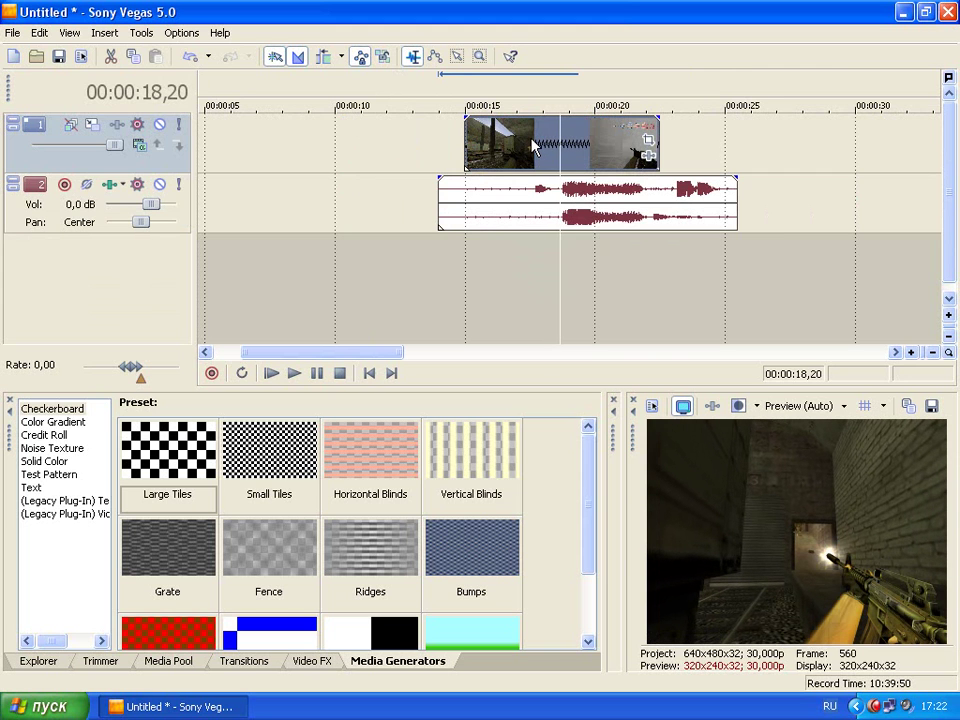
{"action": "key", "text": "Up"}
{"action": "key", "text": "m"}
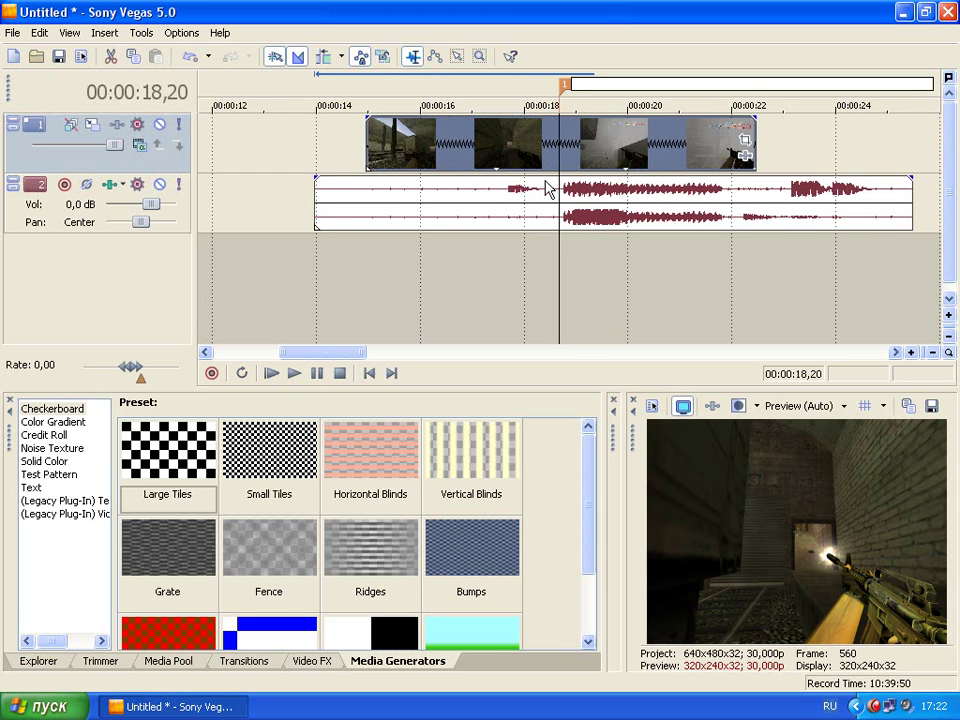
Shift the first sound clip slightly earlier so its gunshot burst begins exactly at the marker, after playing it to check the timing.
{"action": "left_click", "coordinate": [513, 203]}
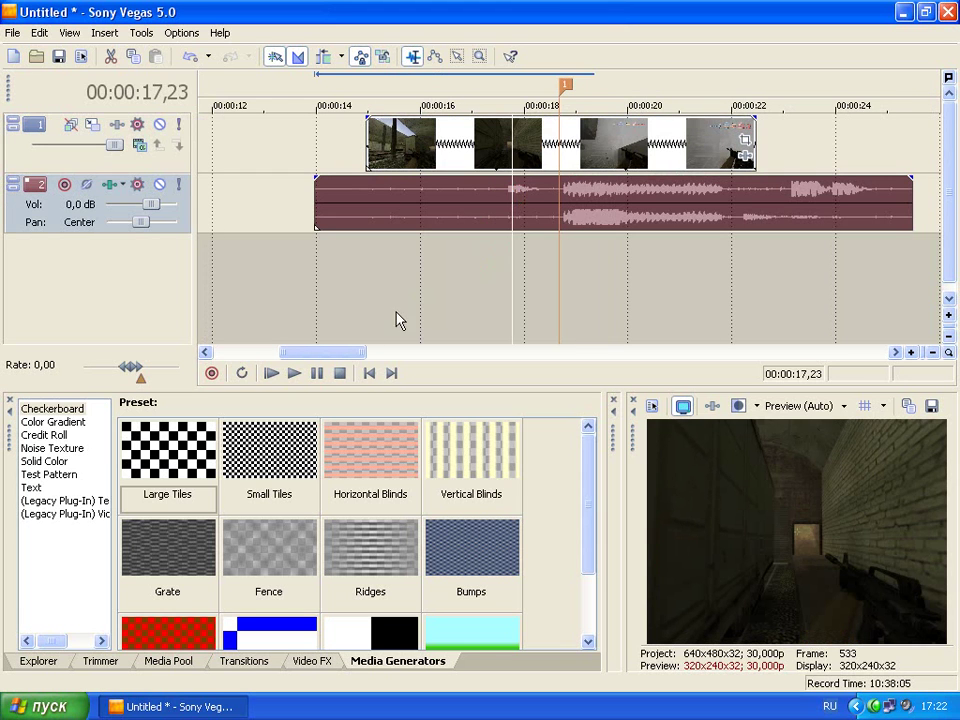
{"action": "left_click", "coordinate": [293, 374]}
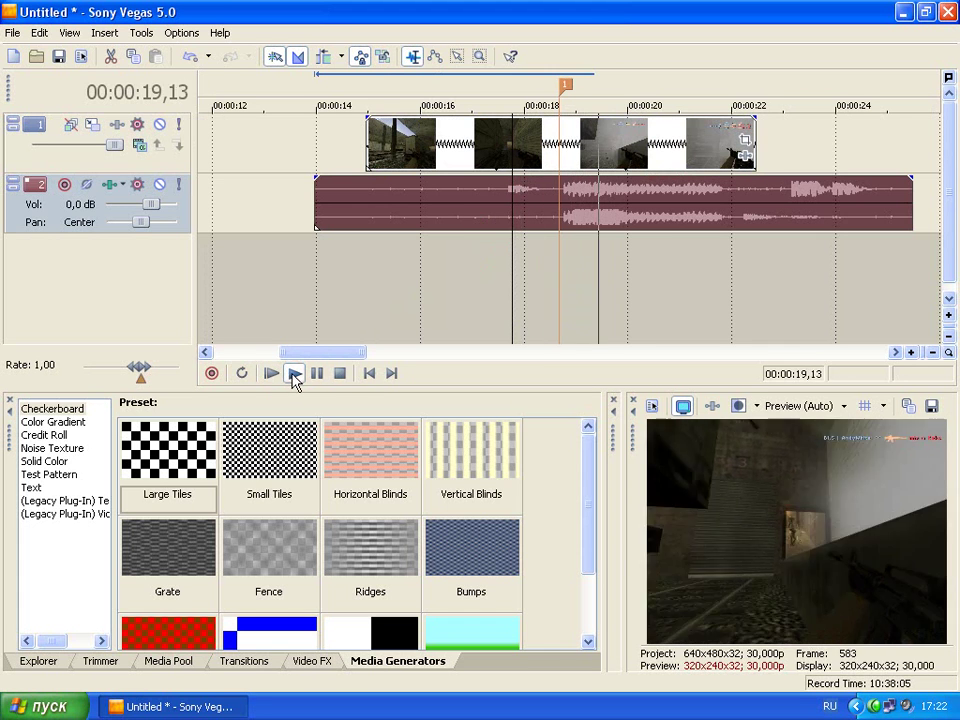
{"action": "left_click", "coordinate": [339, 373]}
{"action": "left_click", "coordinate": [578, 200]}
{"action": "left_click", "coordinate": [560, 197]}
{"action": "scroll", "coordinate": [560, 197], "scroll_direction": "up", "scroll_amount": 3}
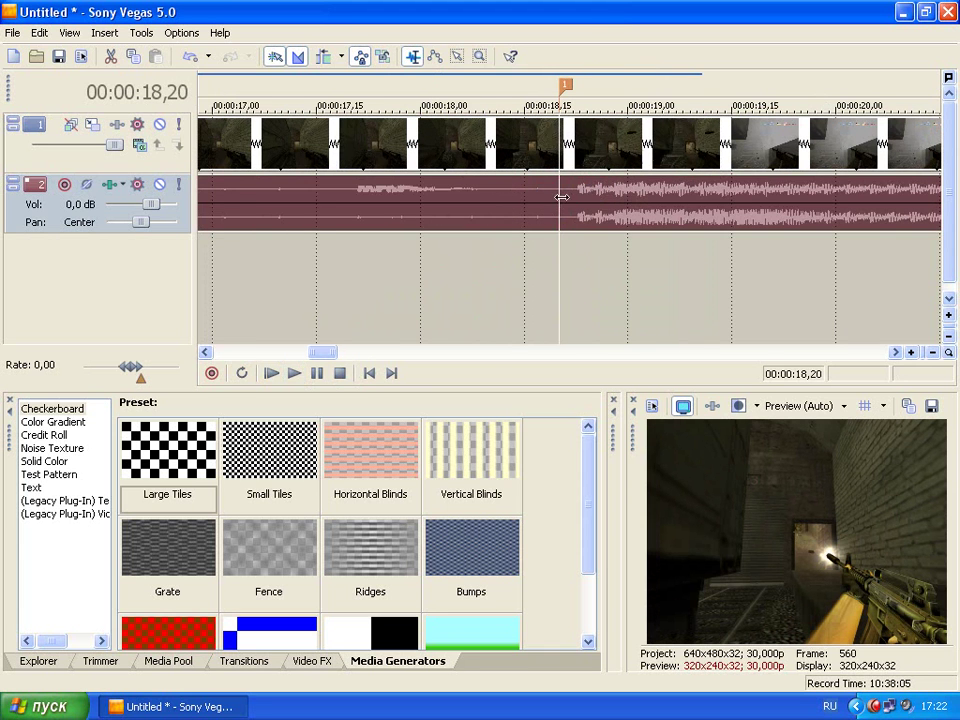
{"action": "left_click_drag", "start_coordinate": [639, 190], "coordinate": [619, 191]}
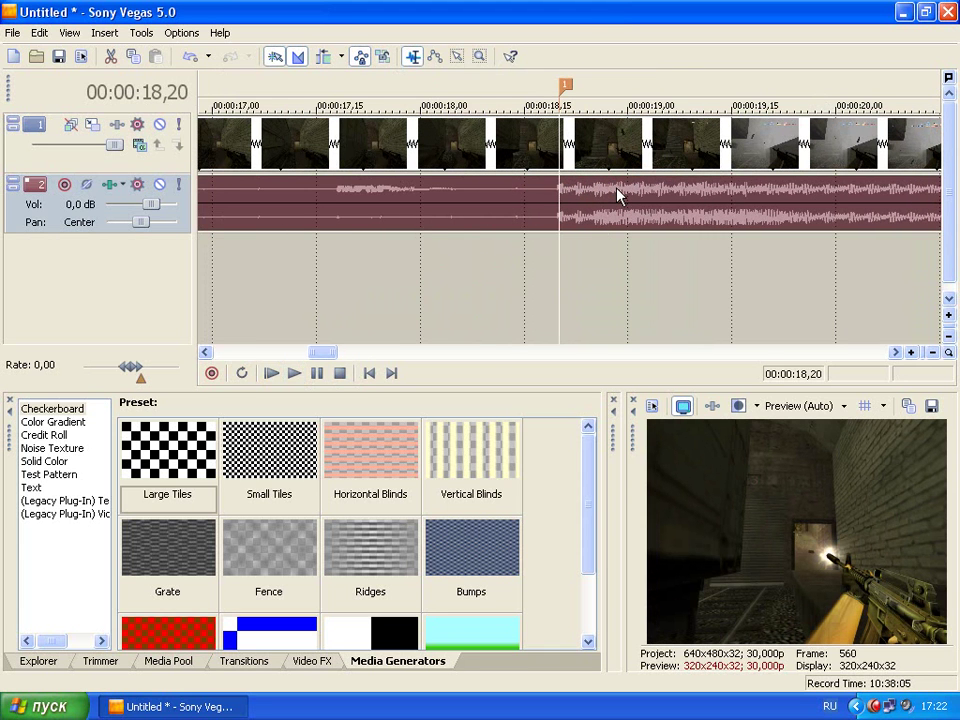
Trim both ends of the first sound clip to match the first video clip, and play back the gunshot passage.
{"action": "scroll", "coordinate": [566, 232], "scroll_direction": "down", "scroll_amount": 5}
{"action": "left_click_drag", "start_coordinate": [439, 193], "coordinate": [463, 191]}
{"action": "left_click_drag", "start_coordinate": [733, 192], "coordinate": [658, 190]}
{"action": "left_click", "coordinate": [528, 212]}
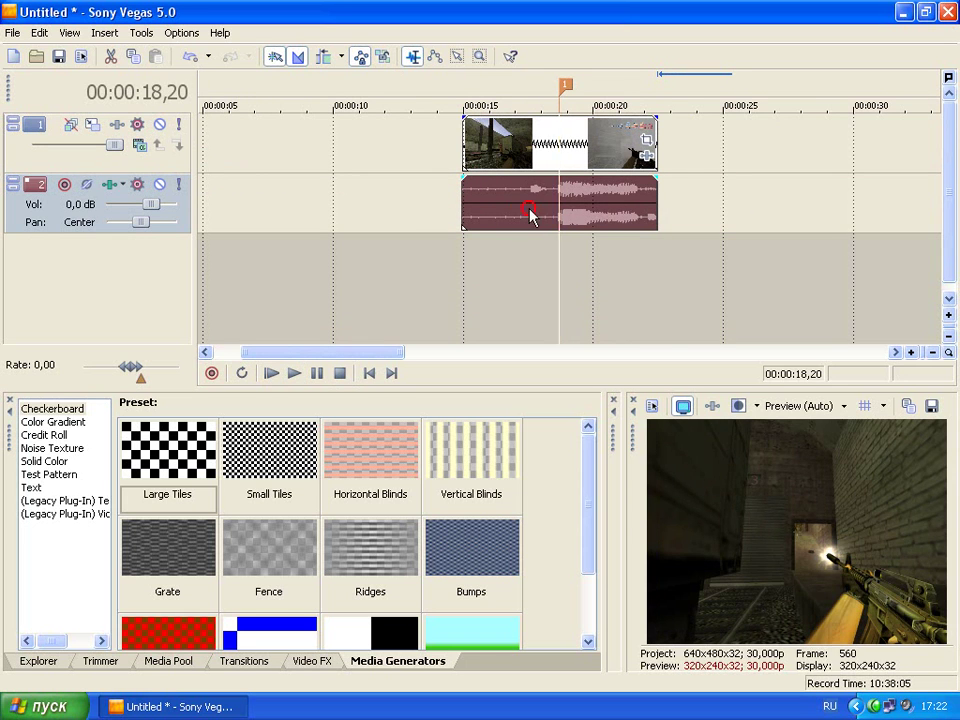
{"action": "left_click", "coordinate": [294, 373]}
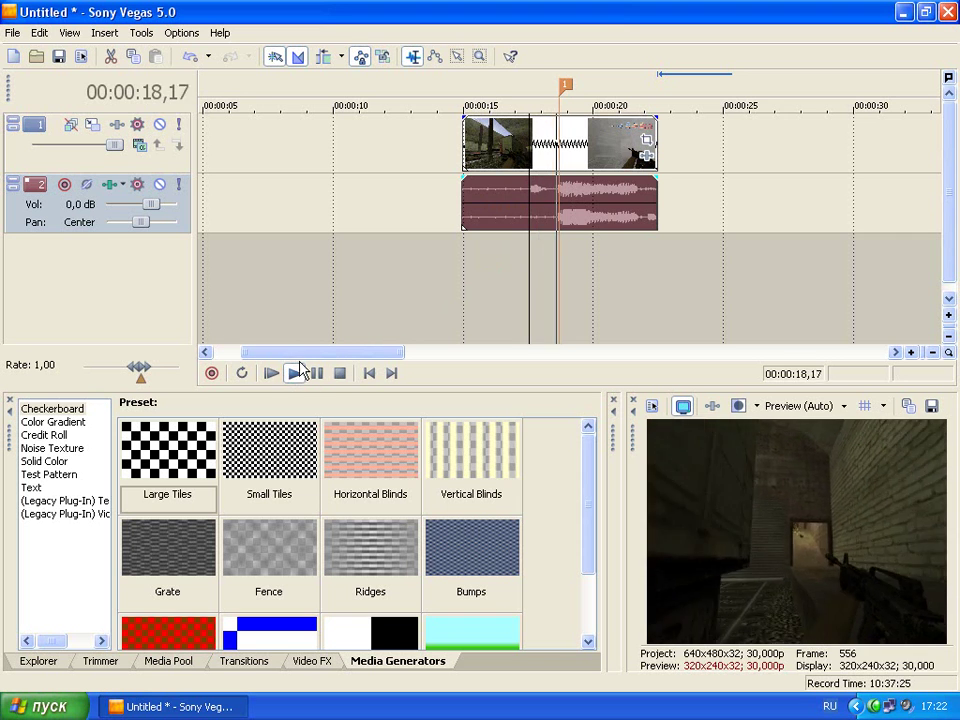
{"action": "left_click", "coordinate": [338, 375]}
Move the second sound clip earlier beneath the second video clip so that it starts at about 38.8 seconds.
{"action": "scroll", "coordinate": [414, 311], "scroll_direction": "down", "scroll_amount": 3}
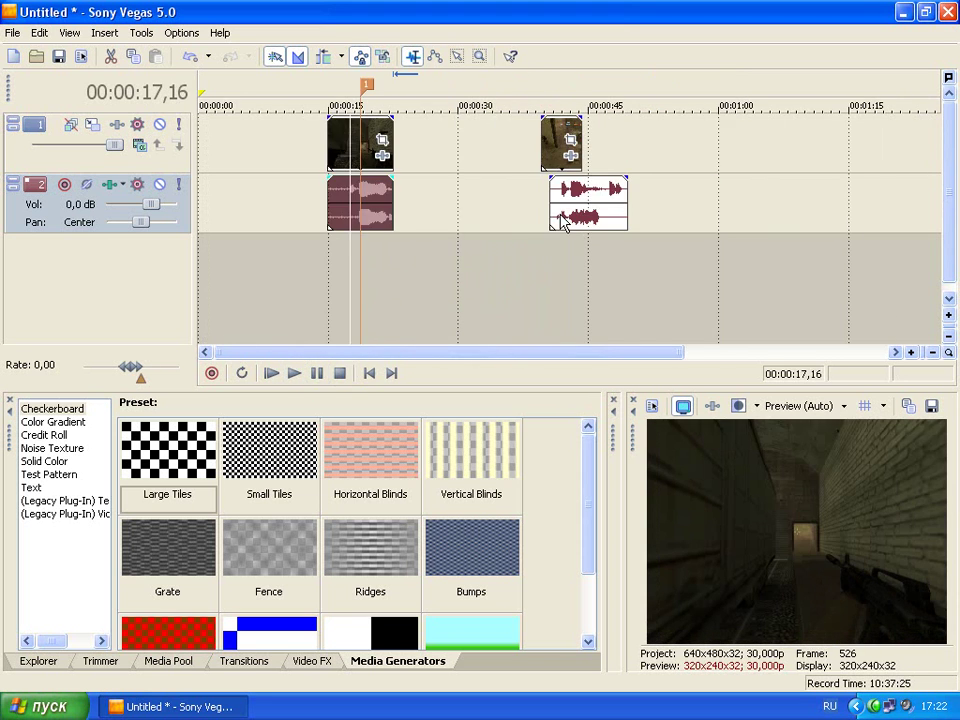
{"action": "left_click", "coordinate": [542, 158]}
{"action": "scroll", "coordinate": [542, 158], "scroll_direction": "up", "scroll_amount": 3}
{"action": "left_click", "coordinate": [582, 134]}
{"action": "left_click_drag", "start_coordinate": [724, 206], "coordinate": [634, 206]}
Go frame by frame through the second video clip to the first shot and add a marker at 00:00:41,04.
{"action": "left_click", "coordinate": [620, 134]}
{"action": "key", "text": "Right"}
{"action": "key", "text": "Right"}
{"action": "key", "text": "Right"}
{"action": "key", "text": "Right"}
{"action": "key", "text": "Right"}
{"action": "key", "text": "Right"}
{"action": "key", "text": "Right"}
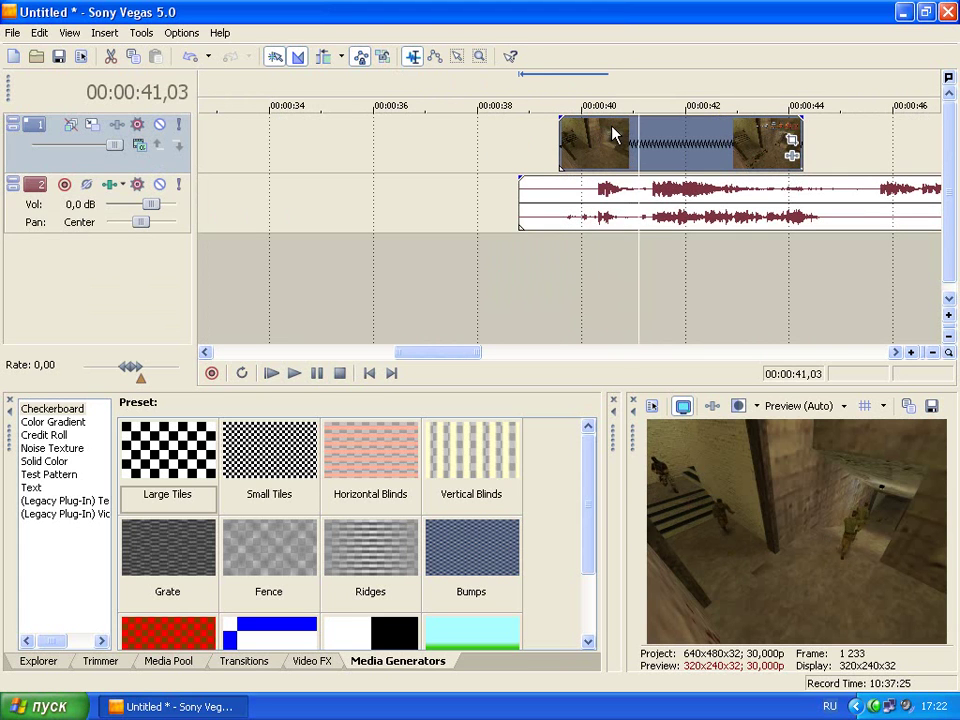
{"action": "scroll", "coordinate": [621, 176], "scroll_direction": "up", "scroll_amount": 3}
{"action": "key", "text": "m"}
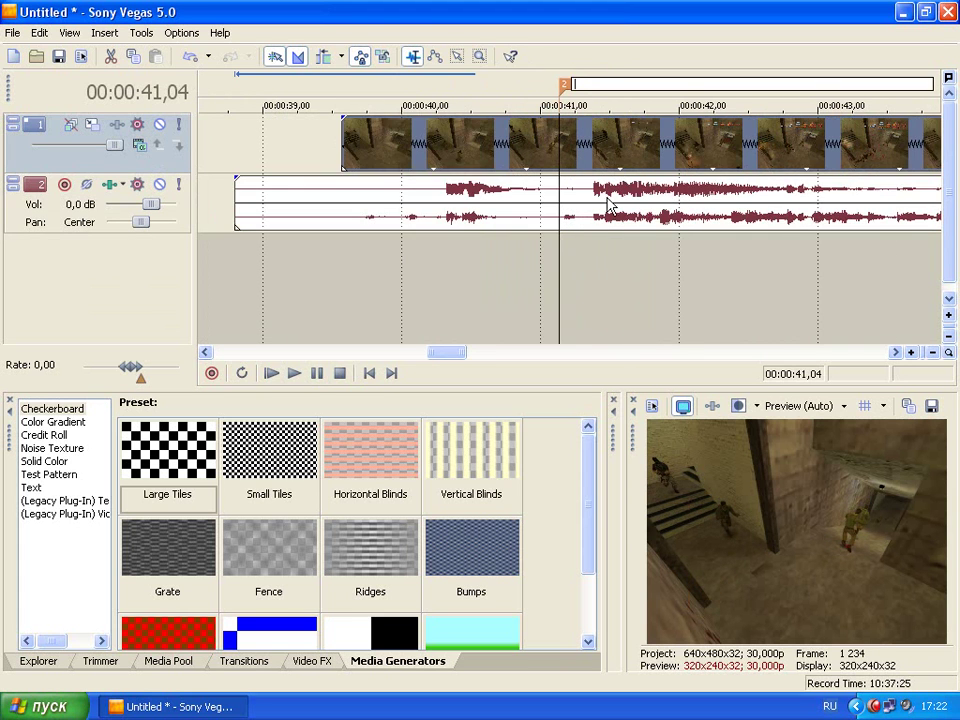
Shift the second sound clip slightly earlier so its gunshot burst begins at the second marker, and play it to check the timing.
{"action": "left_click", "coordinate": [571, 192]}
{"action": "scroll", "coordinate": [570, 190], "scroll_direction": "down", "scroll_amount": 2}
{"action": "left_click", "coordinate": [530, 195]}
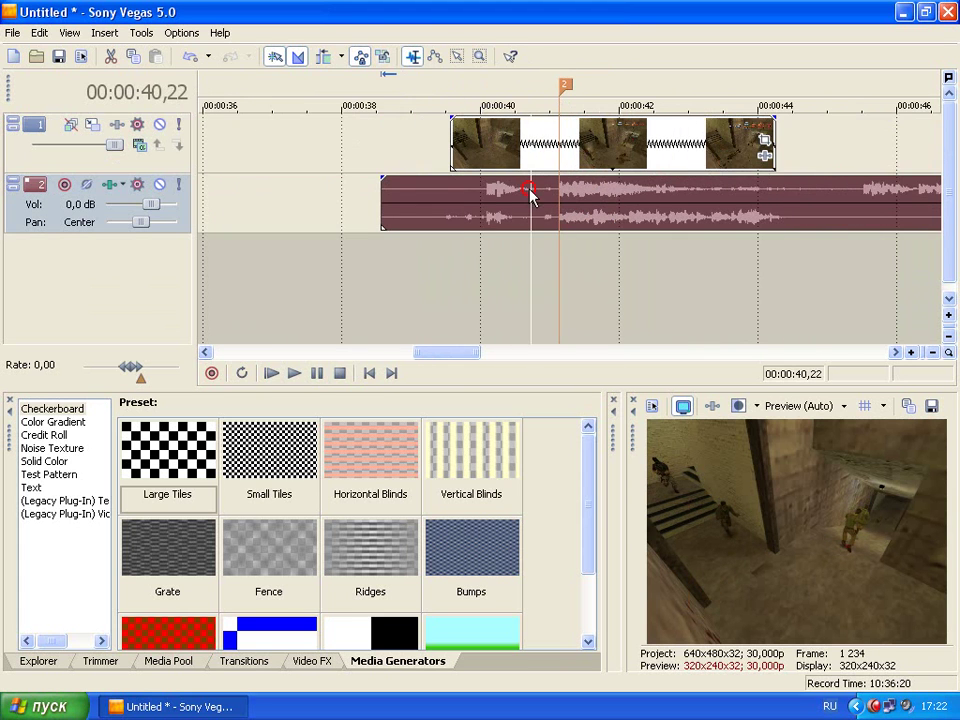
{"action": "left_click", "coordinate": [294, 374]}
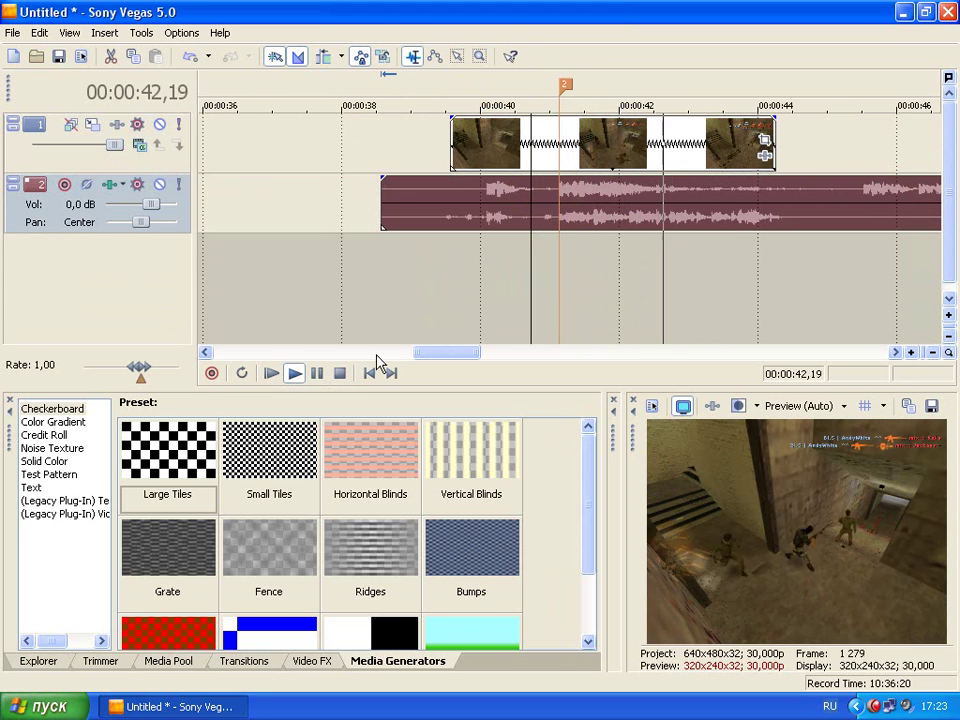
{"action": "left_click", "coordinate": [339, 372]}
Trim both ends of the second sound clip to match the start and end of the second video clip.
{"action": "scroll", "coordinate": [546, 228], "scroll_direction": "down", "scroll_amount": 3}
{"action": "left_click_drag", "start_coordinate": [498, 192], "coordinate": [526, 190]}
{"action": "left_click", "coordinate": [517, 196]}
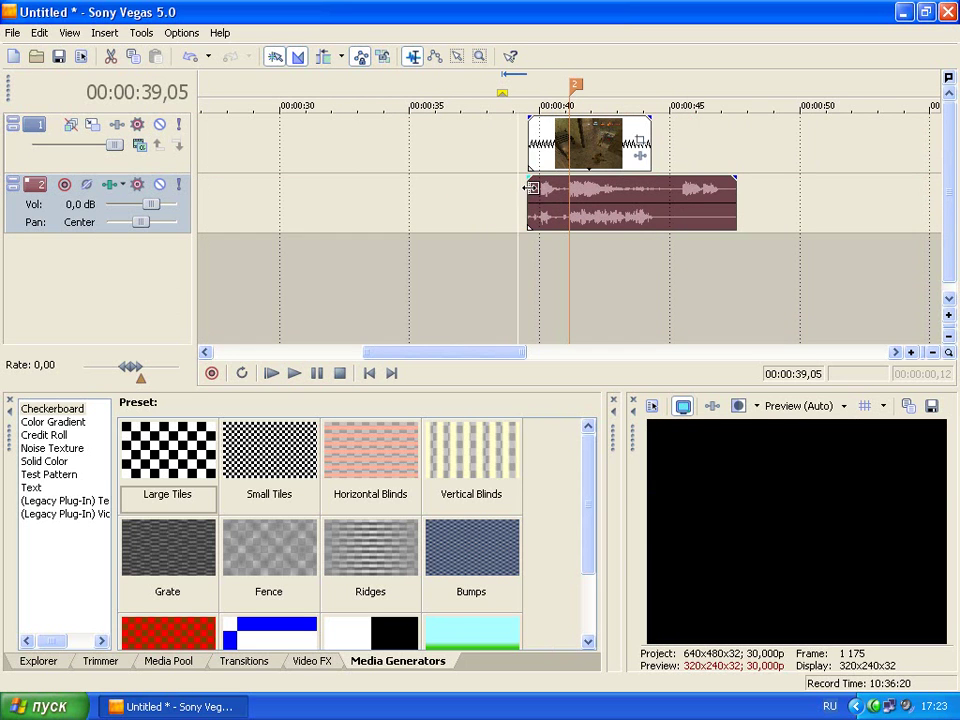
{"action": "left_click_drag", "start_coordinate": [735, 200], "coordinate": [649, 195]}
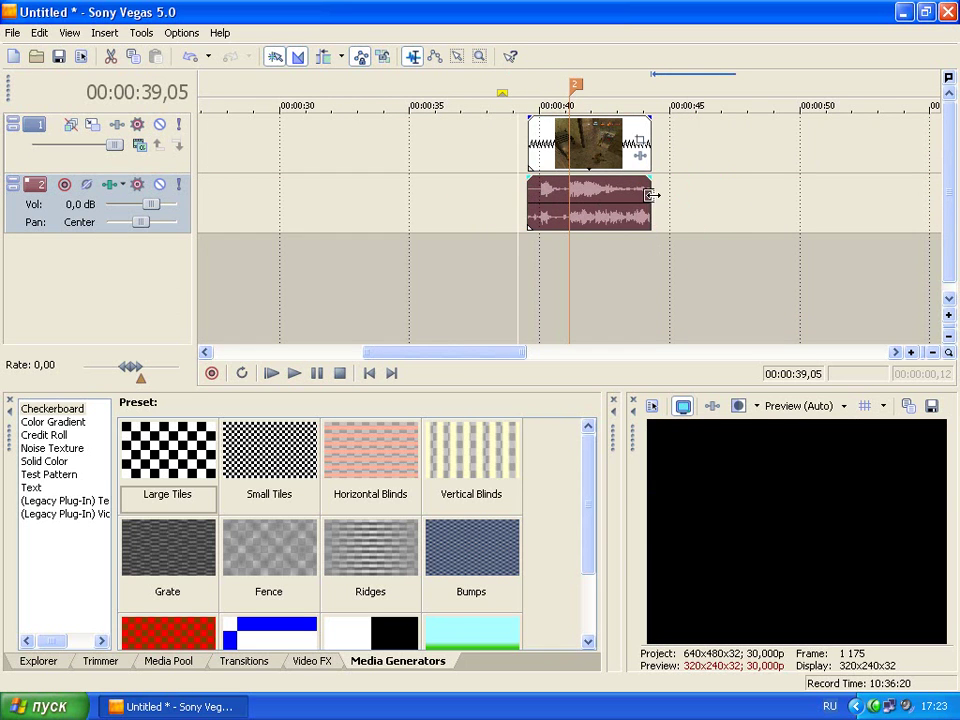
Apply the Levels video effect to the first video clip, with the preview at the first marker.
{"action": "scroll", "coordinate": [465, 193], "scroll_direction": "down", "scroll_amount": 3}
{"action": "left_click", "coordinate": [394, 144]}
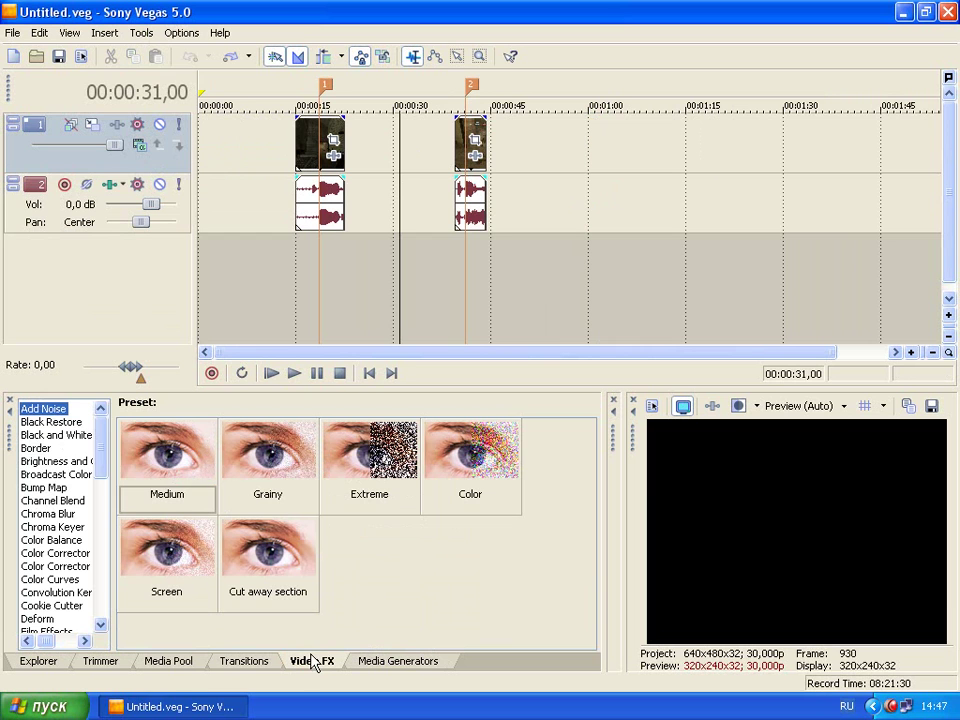
{"action": "left_click_drag", "start_coordinate": [103, 439], "coordinate": [99, 488]}
{"action": "left_click", "coordinate": [319, 144]}
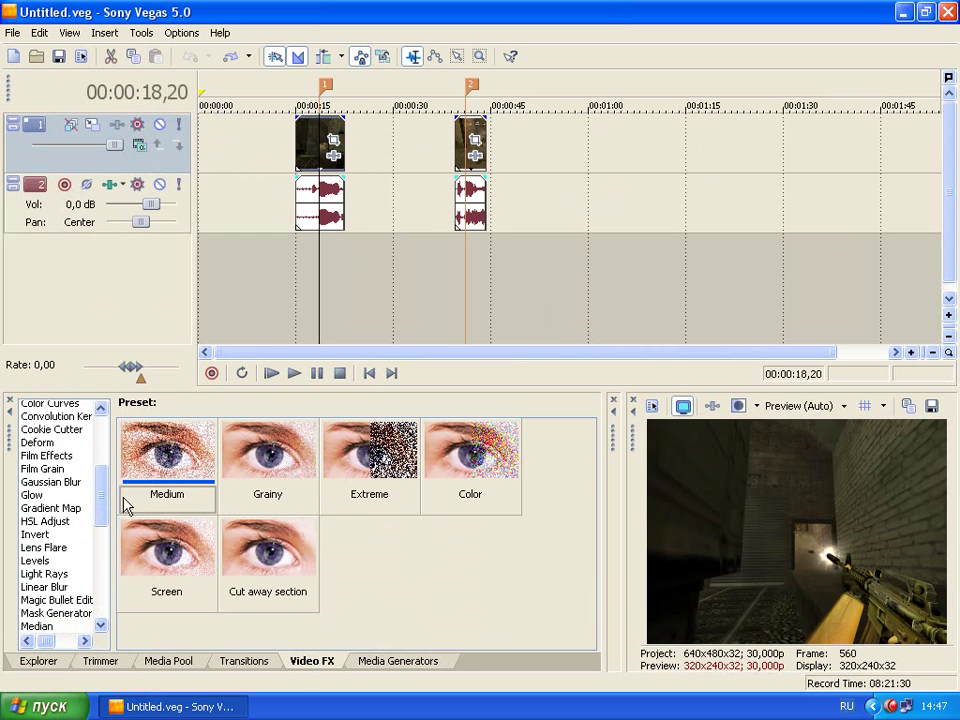
{"action": "left_click_drag", "start_coordinate": [107, 508], "coordinate": [101, 520]}
{"action": "left_click", "coordinate": [36, 522]}
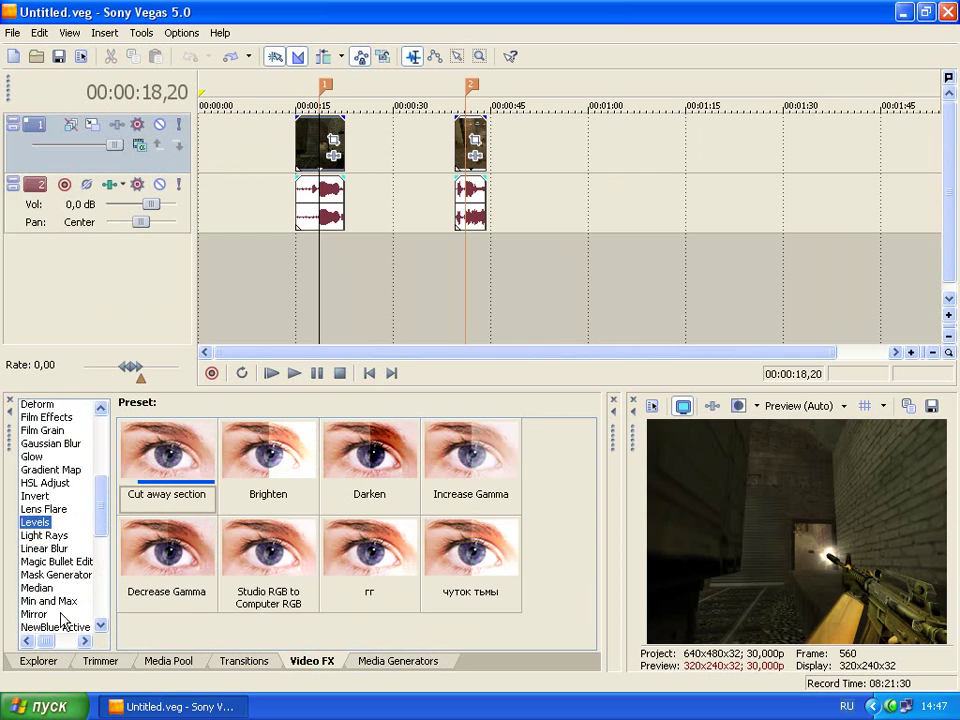
{"action": "left_click_drag", "start_coordinate": [222, 458], "coordinate": [320, 140]}
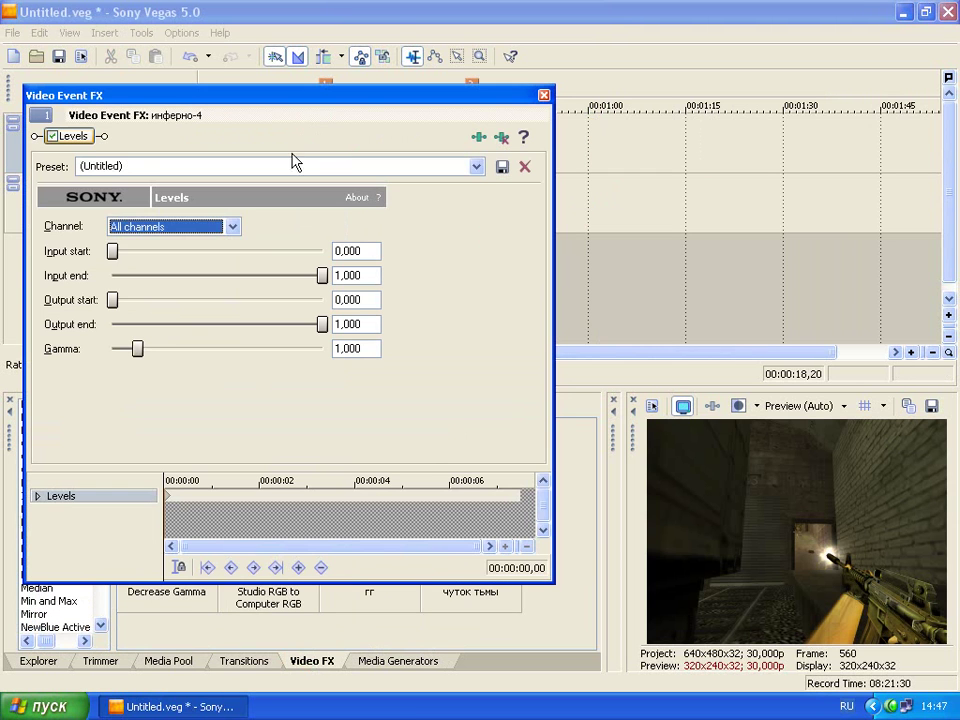
Set the Levels input start to 0,049 and input end to 0,875, comparing the picture with the effect off and on.
{"action": "mouse_move", "coordinate": [110, 253]}
{"action": "left_mouse_down"}
{"action": "mouse_move", "coordinate": [238, 256]}
{"action": "mouse_move", "coordinate": [117, 256]}
{"action": "left_mouse_up"}
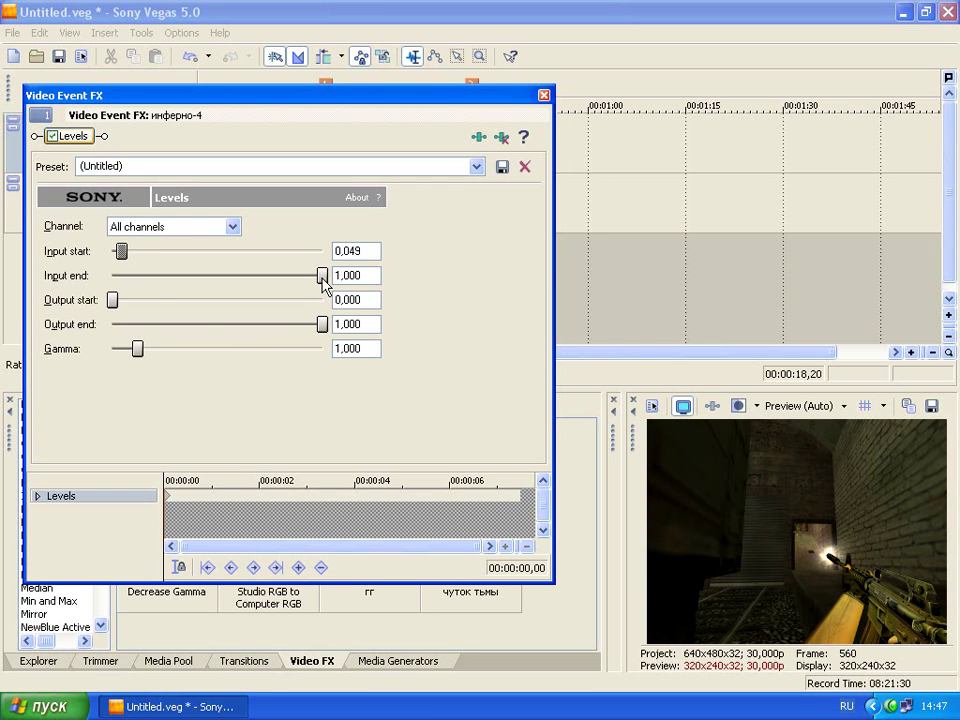
{"action": "left_click_drag", "start_coordinate": [322, 278], "coordinate": [296, 270]}
{"action": "left_click_drag", "start_coordinate": [115, 252], "coordinate": [124, 256]}
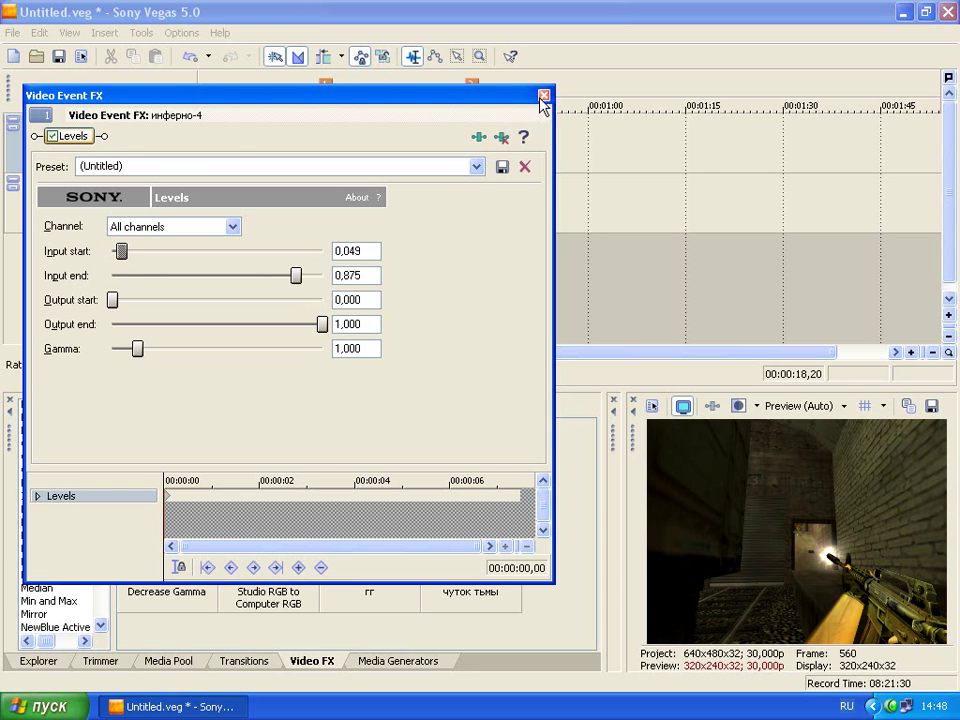
{"action": "left_click", "coordinate": [52, 139]}
{"action": "left_click", "coordinate": [52, 139]}
{"action": "left_click", "coordinate": [52, 139]}
{"action": "left_click", "coordinate": [52, 139]}
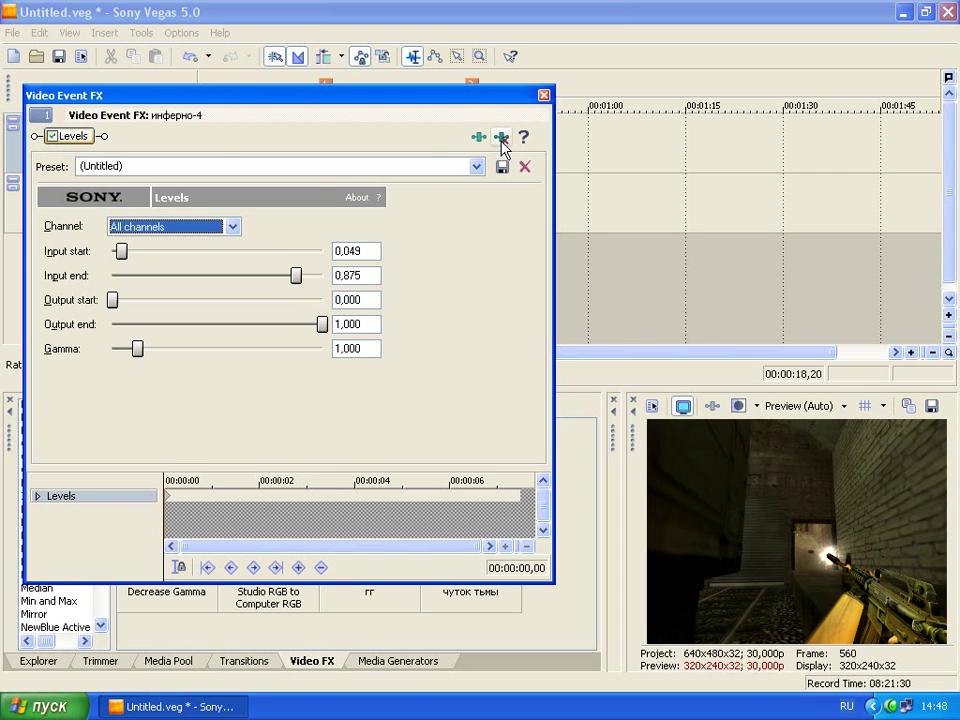
{"action": "left_click", "coordinate": [544, 95]}
Try the Magic Bullet Editors Mexicali look on the first video clip with Pre Saturation at -60, and remove that effect again.
{"action": "left_click_drag", "start_coordinate": [105, 491], "coordinate": [99, 514]}
{"action": "left_click", "coordinate": [66, 512]}
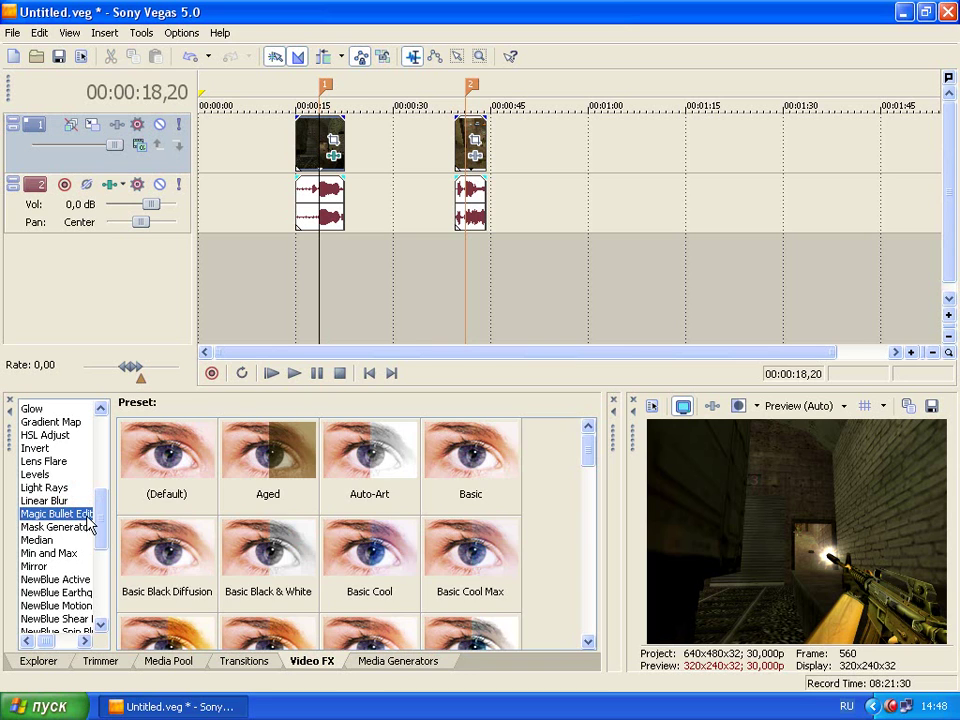
{"action": "left_click_drag", "start_coordinate": [590, 462], "coordinate": [568, 566]}
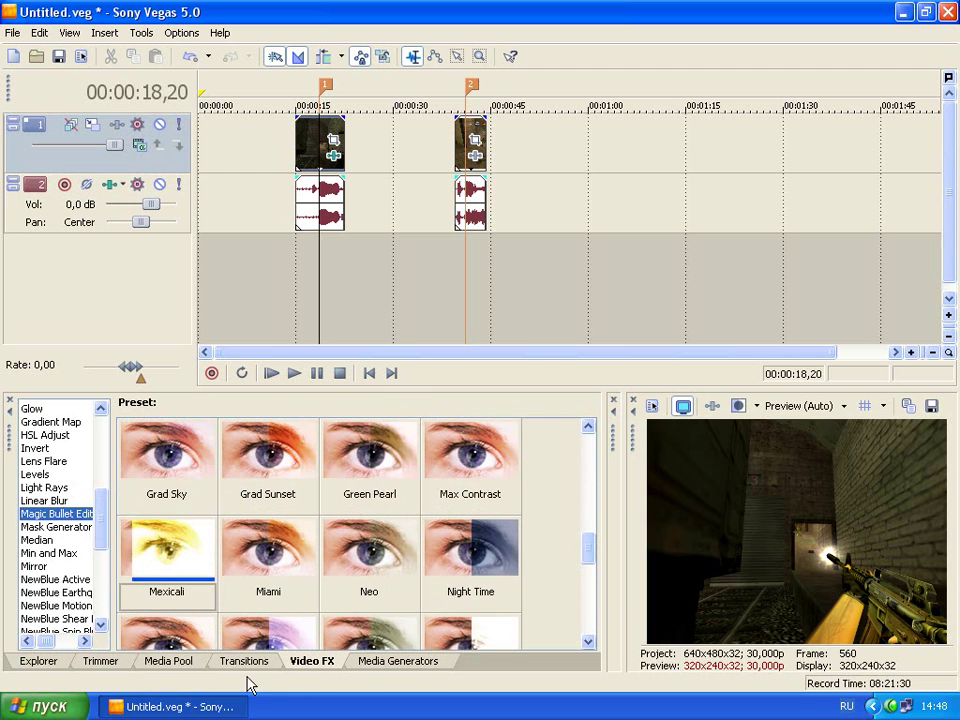
{"action": "left_click_drag", "start_coordinate": [190, 555], "coordinate": [315, 148]}
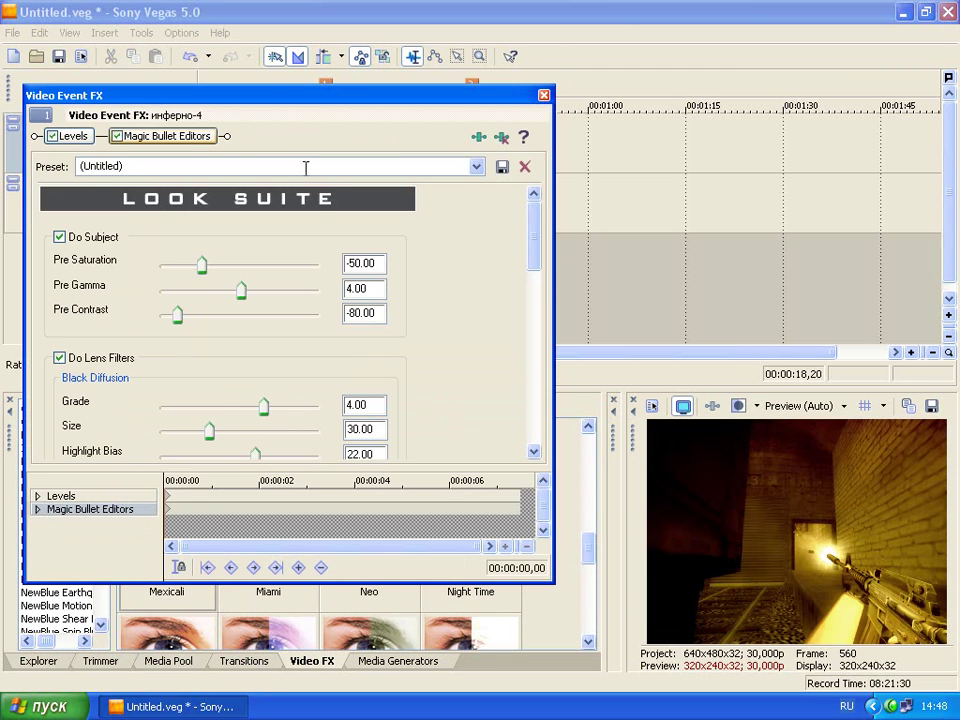
{"action": "mouse_move", "coordinate": [535, 247]}
{"action": "left_mouse_down"}
{"action": "mouse_move", "coordinate": [534, 454]}
{"action": "mouse_move", "coordinate": [535, 222]}
{"action": "left_mouse_up"}
{"action": "mouse_move", "coordinate": [203, 268]}
{"action": "left_mouse_down"}
{"action": "mouse_move", "coordinate": [365, 273]}
{"action": "mouse_move", "coordinate": [100, 258]}
{"action": "mouse_move", "coordinate": [385, 256]}
{"action": "mouse_move", "coordinate": [246, 251]}
{"action": "mouse_move", "coordinate": [194, 263]}
{"action": "left_mouse_up"}
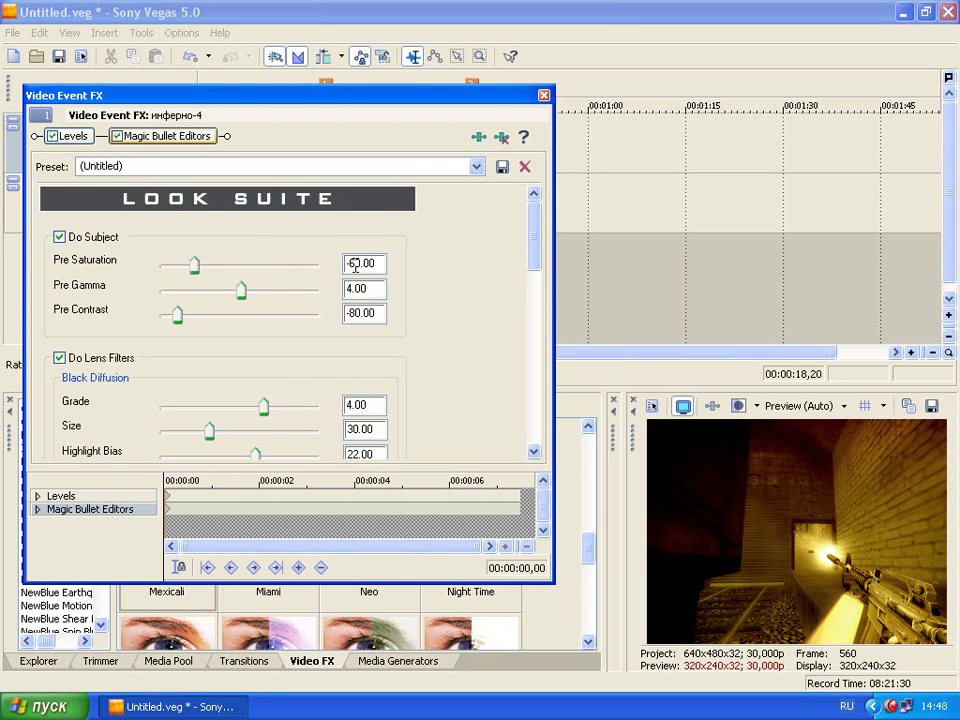
{"action": "left_click", "coordinate": [502, 139]}
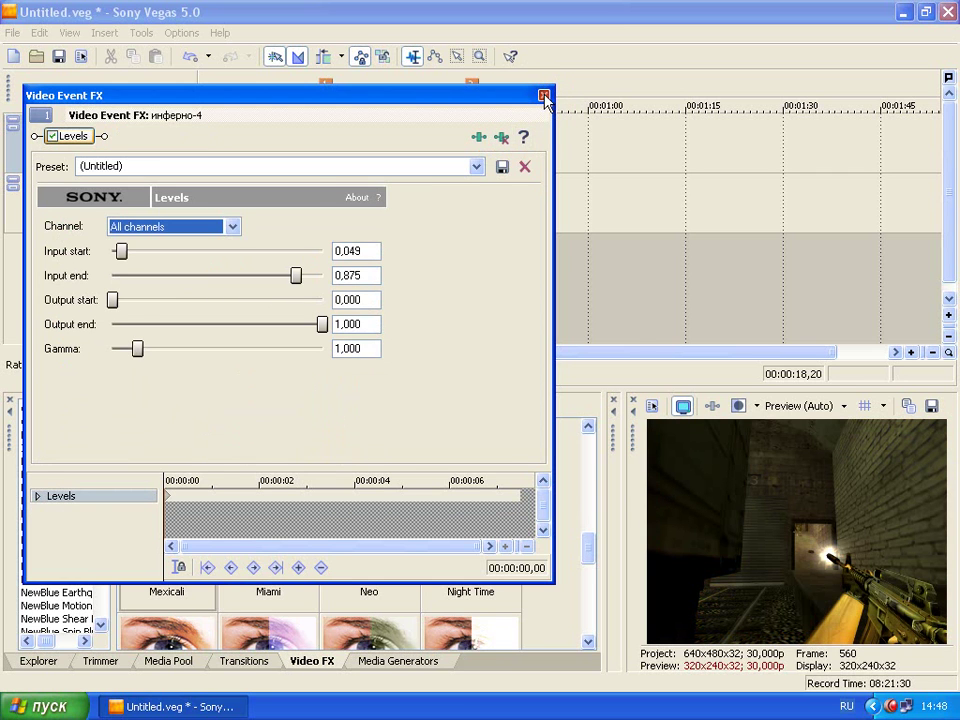
{"action": "left_click", "coordinate": [544, 96]}
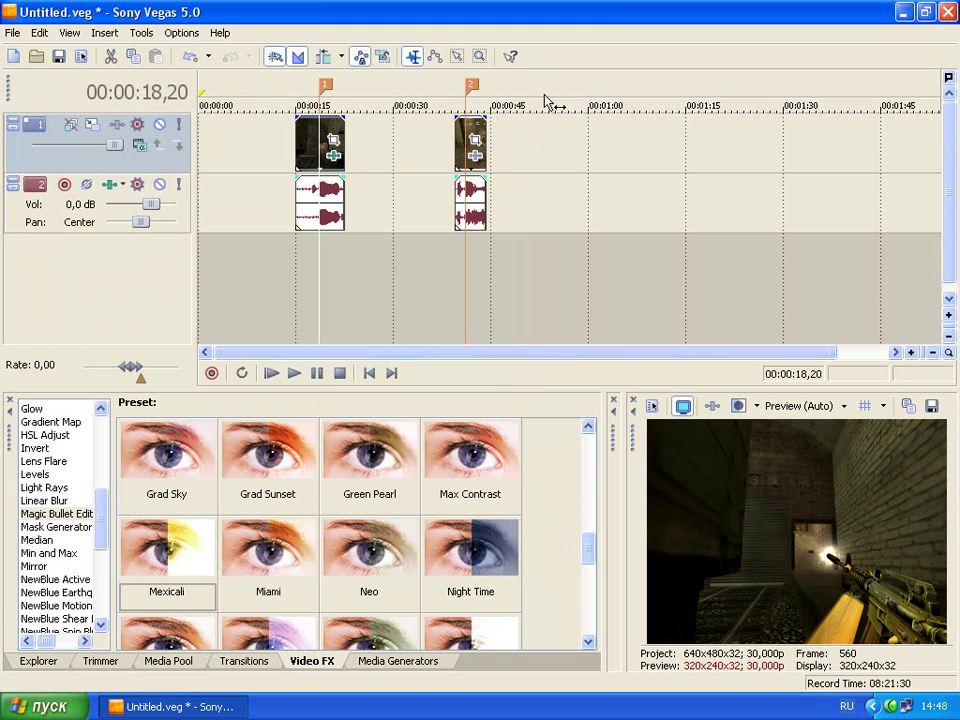
Open the pan/crop settings of the first video clip and look through its frames up to 00:00:03,28.
{"action": "left_click", "coordinate": [334, 142]}
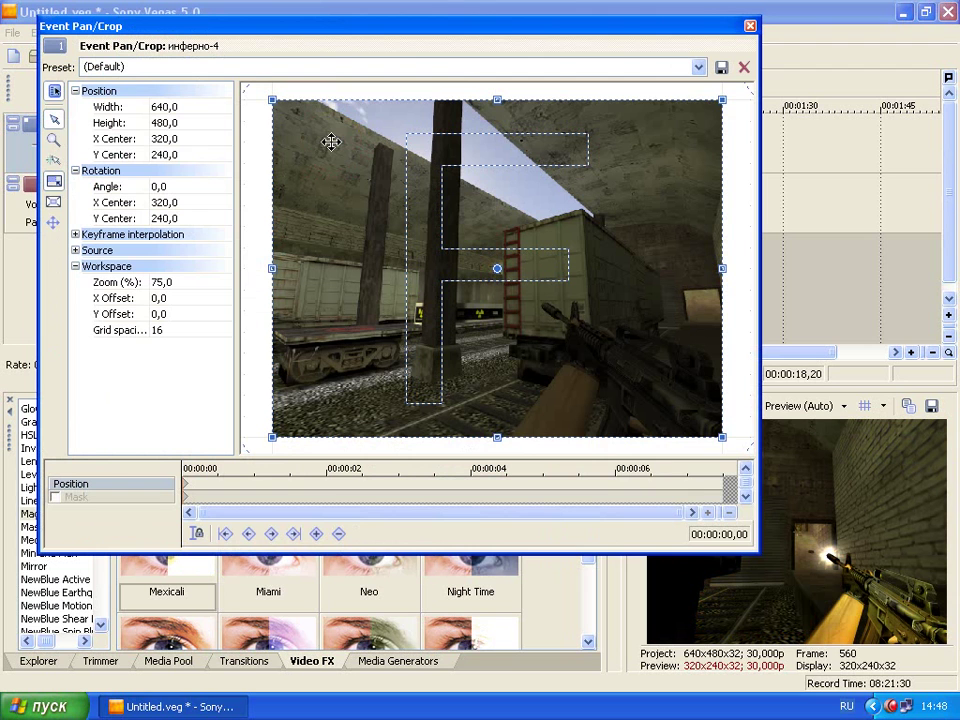
{"action": "left_click", "coordinate": [271, 486]}
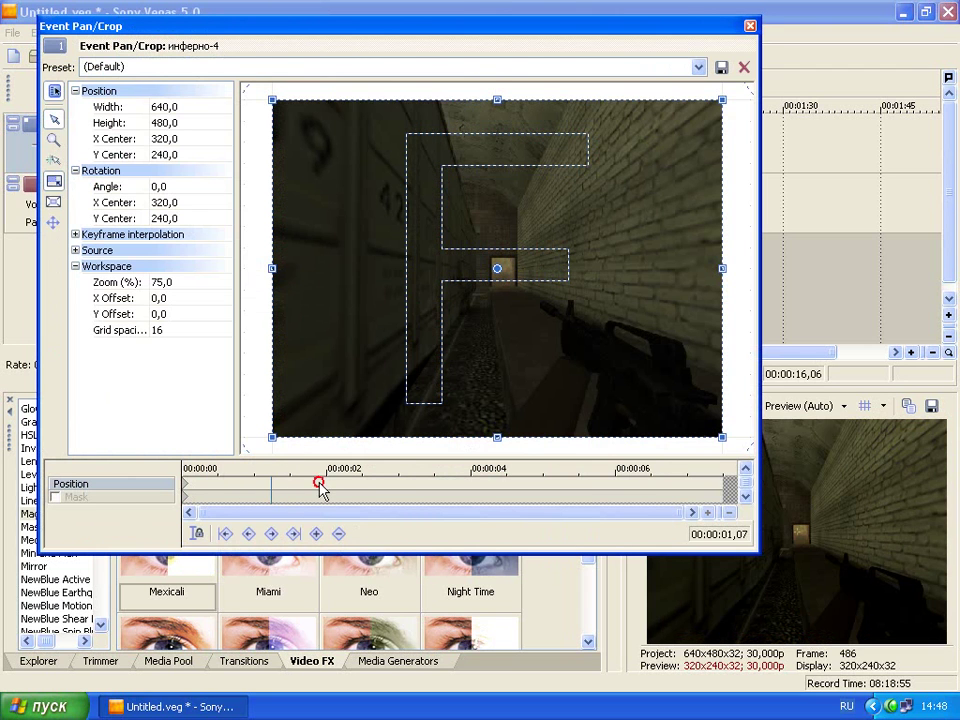
{"action": "left_click", "coordinate": [320, 486]}
{"action": "left_click", "coordinate": [354, 486]}
{"action": "left_click", "coordinate": [399, 487]}
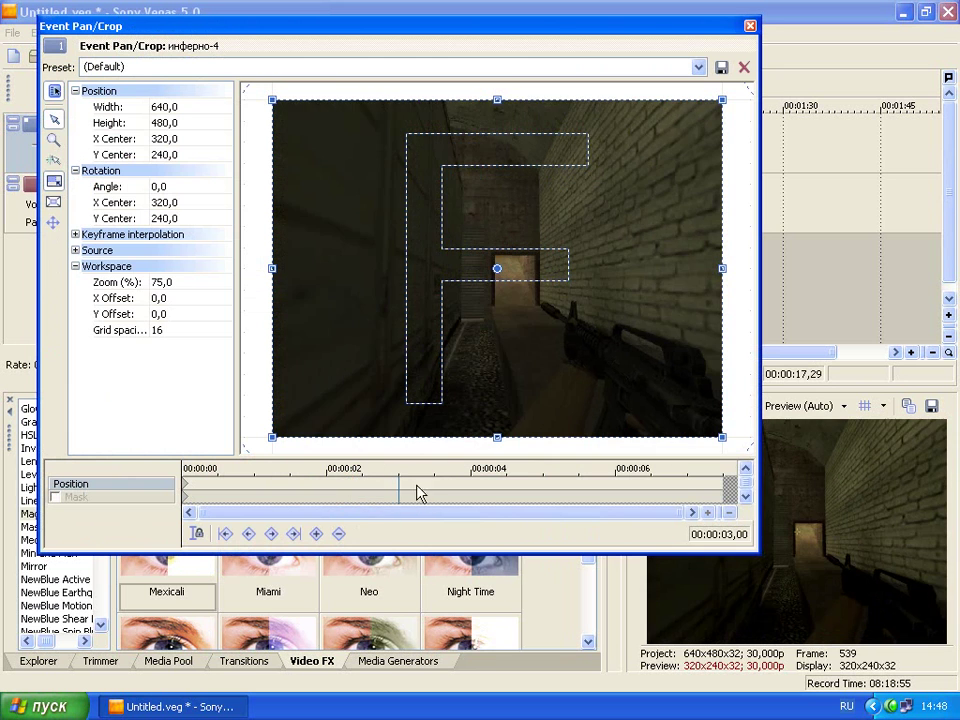
{"action": "left_click", "coordinate": [429, 486]}
{"action": "left_click", "coordinate": [467, 486]}
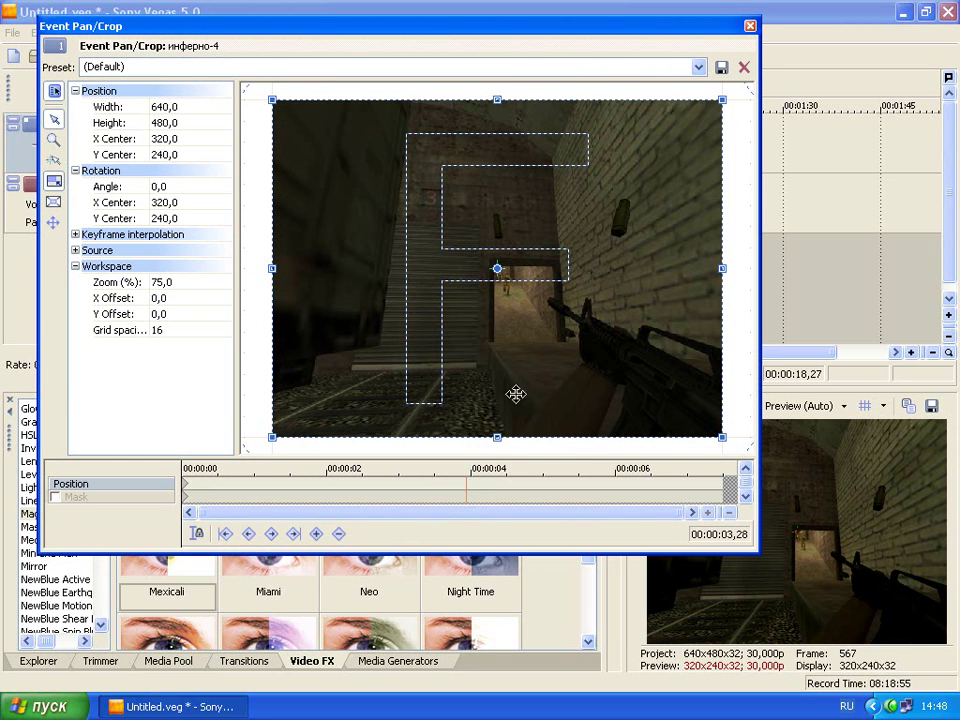
{"action": "scroll", "coordinate": [512, 330], "scroll_direction": "up", "scroll_amount": 10}
{"action": "scroll", "coordinate": [498, 334], "scroll_direction": "up", "scroll_amount": 5}
{"action": "scroll", "coordinate": [495, 334], "scroll_direction": "down", "scroll_amount": 15}
{"action": "scroll", "coordinate": [488, 340], "scroll_direction": "down", "scroll_amount": 1}
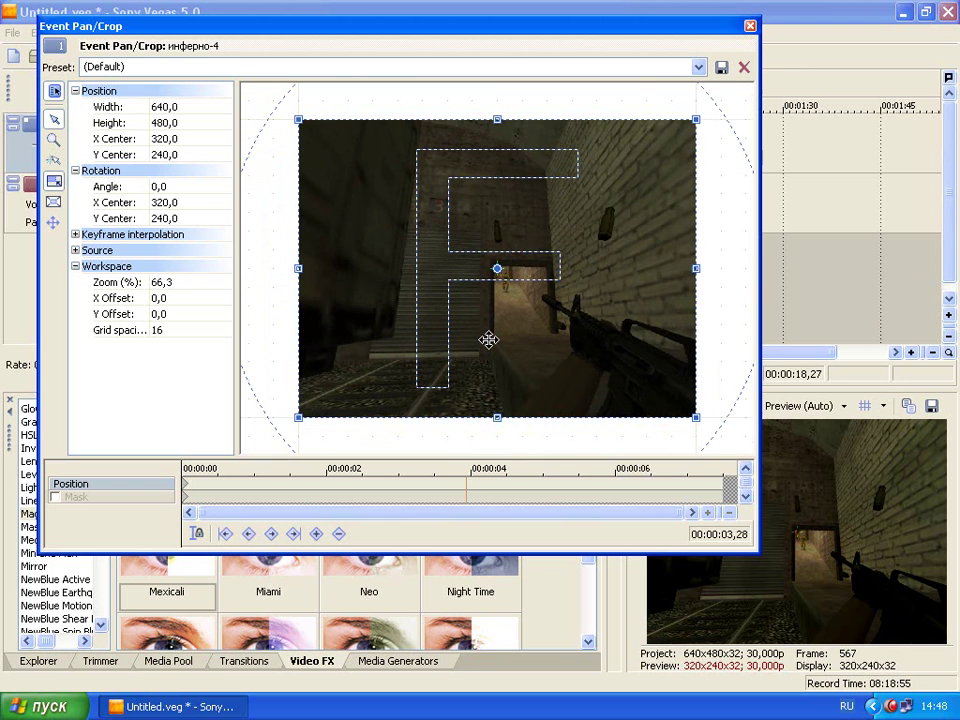
Search the first clip's pan/crop timeline frame by frame around four seconds for the moment the second kill occurs.
{"action": "left_click", "coordinate": [187, 490]}
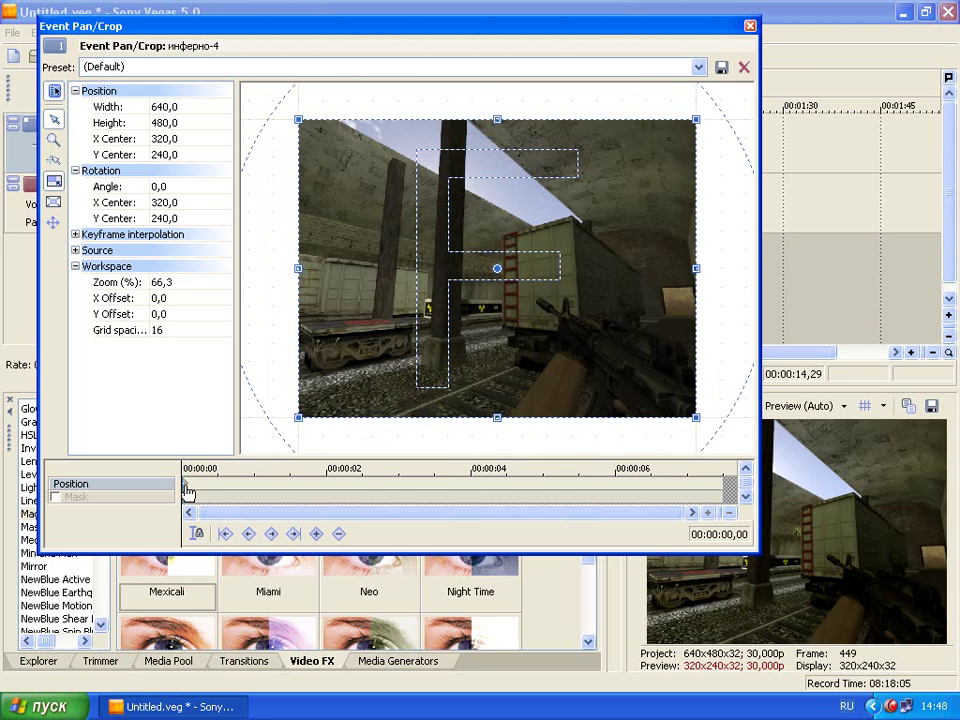
{"action": "left_click", "coordinate": [510, 490]}
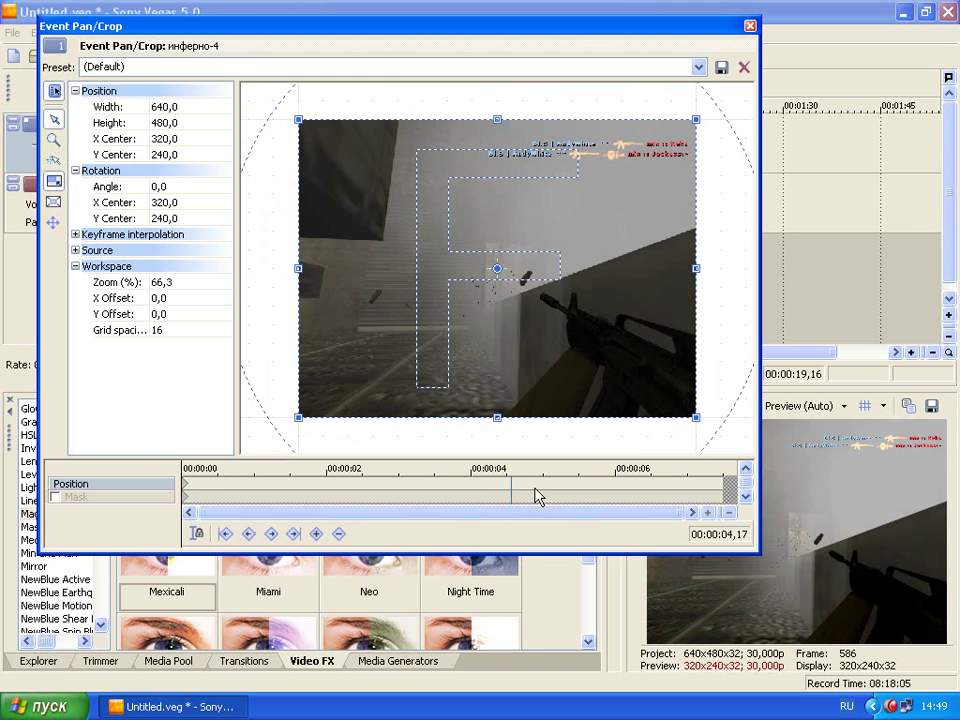
{"action": "left_click", "coordinate": [491, 489]}
{"action": "scroll", "coordinate": [491, 489], "scroll_direction": "up", "scroll_amount": 2}
{"action": "scroll", "coordinate": [491, 489], "scroll_direction": "down", "scroll_amount": 1}
{"action": "key", "text": "Left"}
{"action": "key", "text": "Left"}
{"action": "key", "text": "Left"}
{"action": "key", "text": "Left"}
{"action": "key", "text": "Left"}
{"action": "key", "text": "Left"}
{"action": "key", "text": "Left"}
{"action": "key", "text": "Left"}
{"action": "key", "text": "Left"}
{"action": "key", "text": "Left"}
{"action": "key", "text": "Left"}
{"action": "key", "text": "Left"}
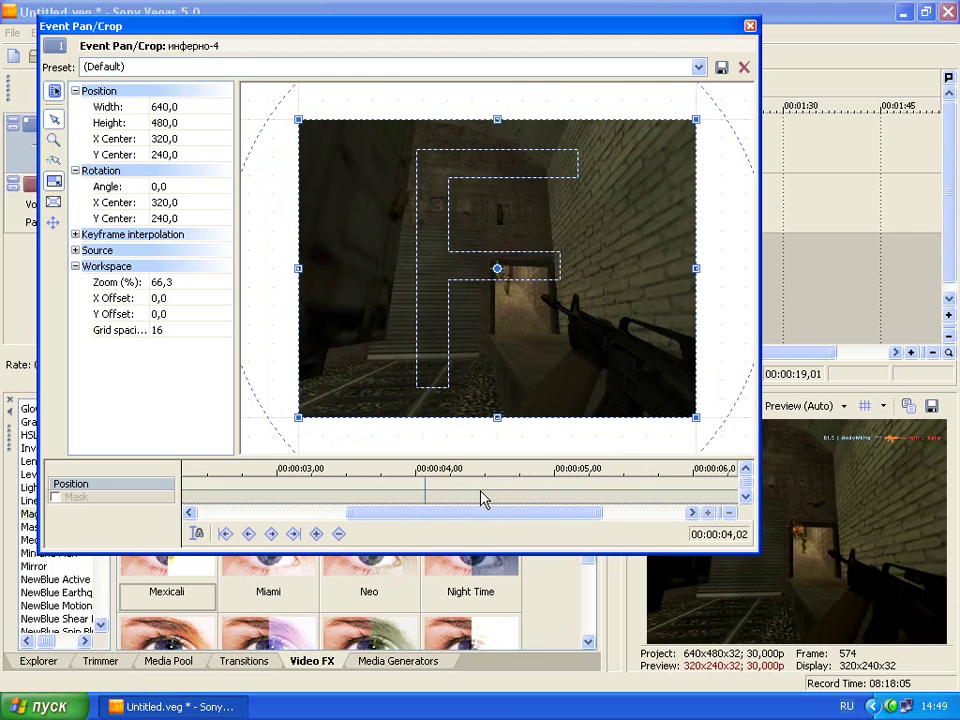
{"action": "key", "text": "Right"}
{"action": "key", "text": "Right"}
{"action": "key", "text": "Right"}
{"action": "key", "text": "Right"}
{"action": "key", "text": "Right"}
{"action": "key", "text": "Right"}
{"action": "key", "text": "Right"}
{"action": "key", "text": "Right"}
{"action": "key", "text": "Right"}
{"action": "key", "text": "Right"}
{"action": "key", "text": "Right"}
{"action": "key", "text": "Right"}
{"action": "key", "text": "Right"}
{"action": "key", "text": "Right"}
{"action": "key", "text": "Right"}
{"action": "key", "text": "Right"}
{"action": "key", "text": "Right"}
{"action": "key", "text": "Right"}
{"action": "key", "text": "Right"}
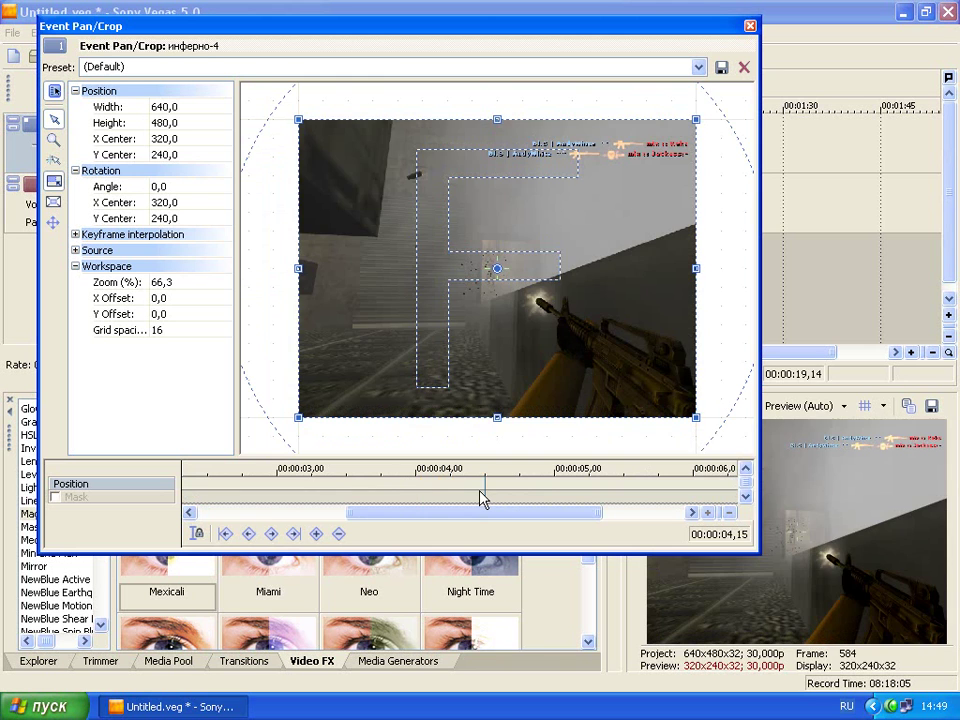
Add two adjacent Position keyframes at 00:00:04,14 and 00:00:04,15 in the first clip's pan/crop timeline.
{"action": "key", "text": "Left"}
{"action": "key", "text": "Right"}
{"action": "key", "text": "Left"}
{"action": "key", "text": "Right"}
{"action": "scroll", "coordinate": [474, 500], "scroll_direction": "up", "scroll_amount": 1}
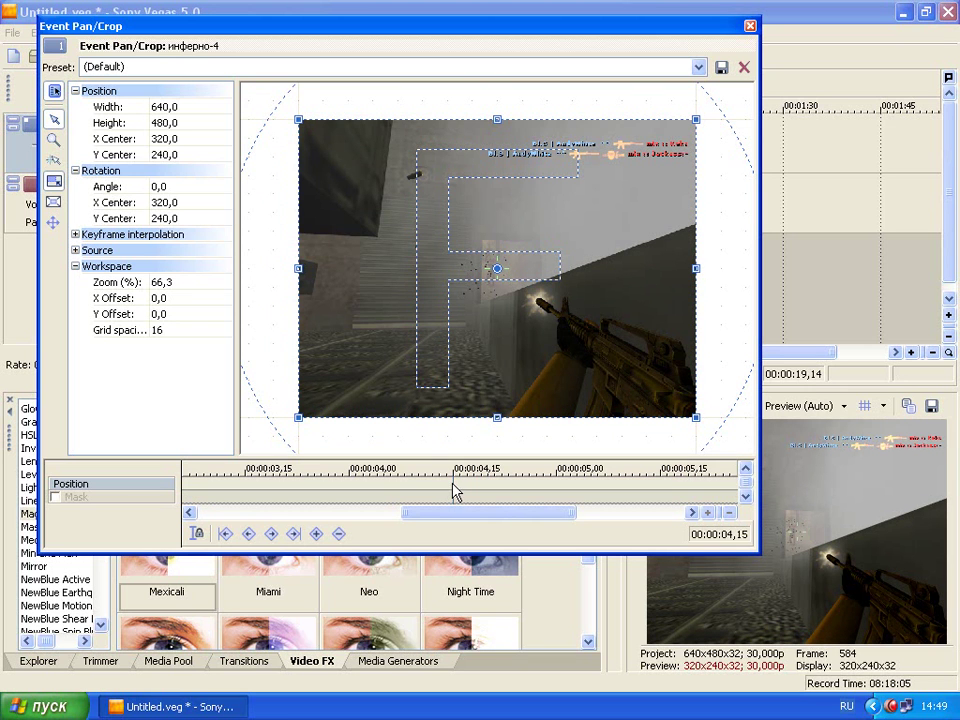
{"action": "left_click", "coordinate": [445, 484]}
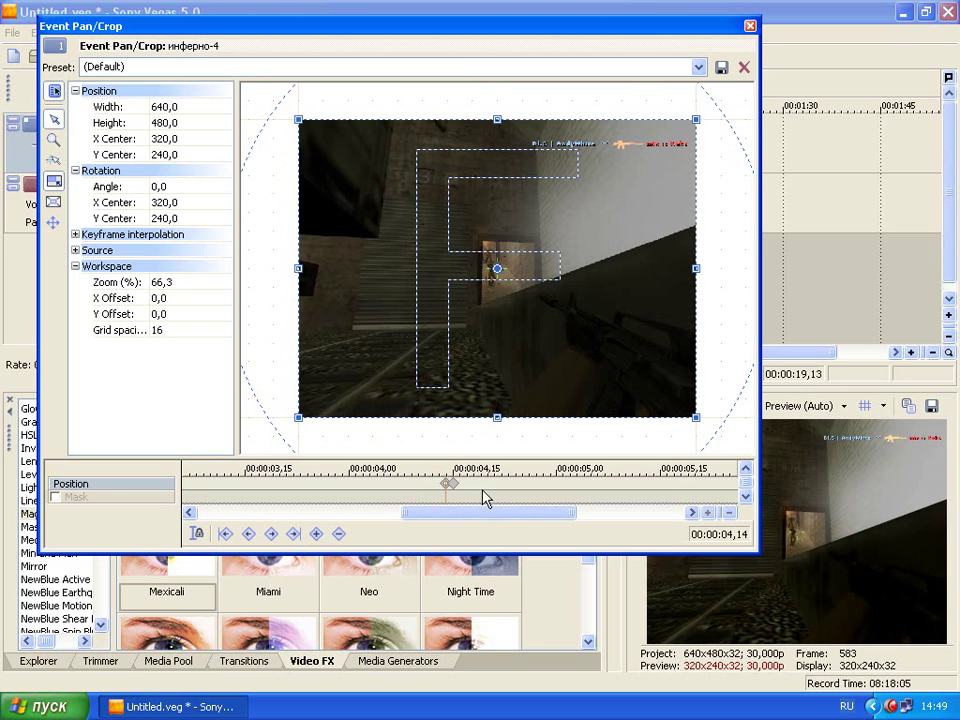
Add another Position keyframe at 00:00:04,24 in the first clip's pan/crop timeline, after the two adjacent keyframes.
{"action": "key", "text": "Home"}
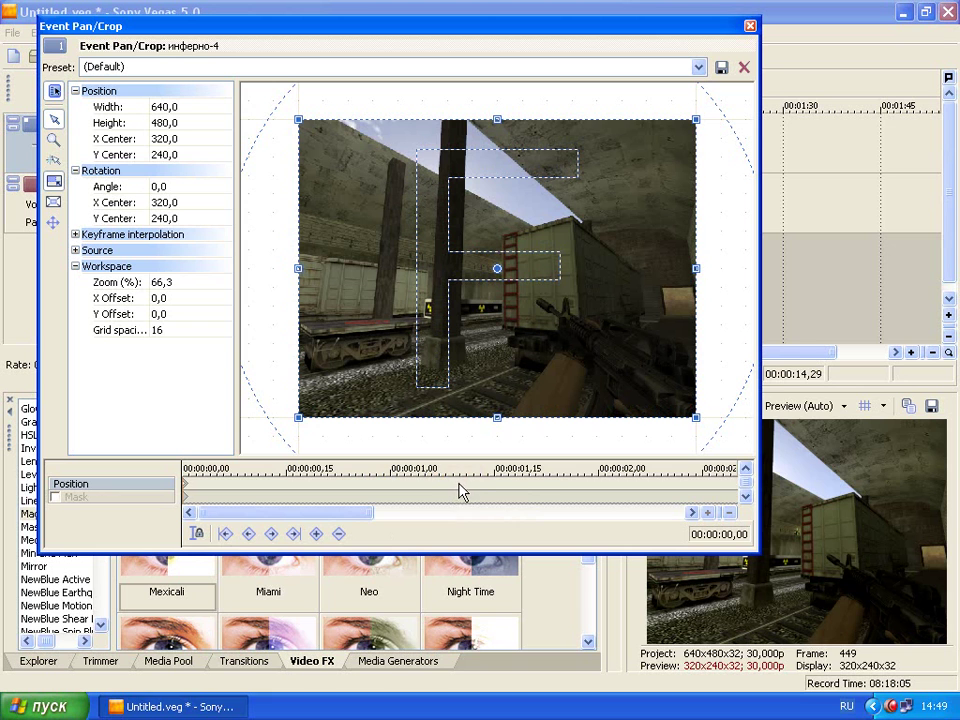
{"action": "scroll", "coordinate": [524, 486], "scroll_direction": "down", "scroll_amount": 3}
{"action": "left_click", "coordinate": [507, 485]}
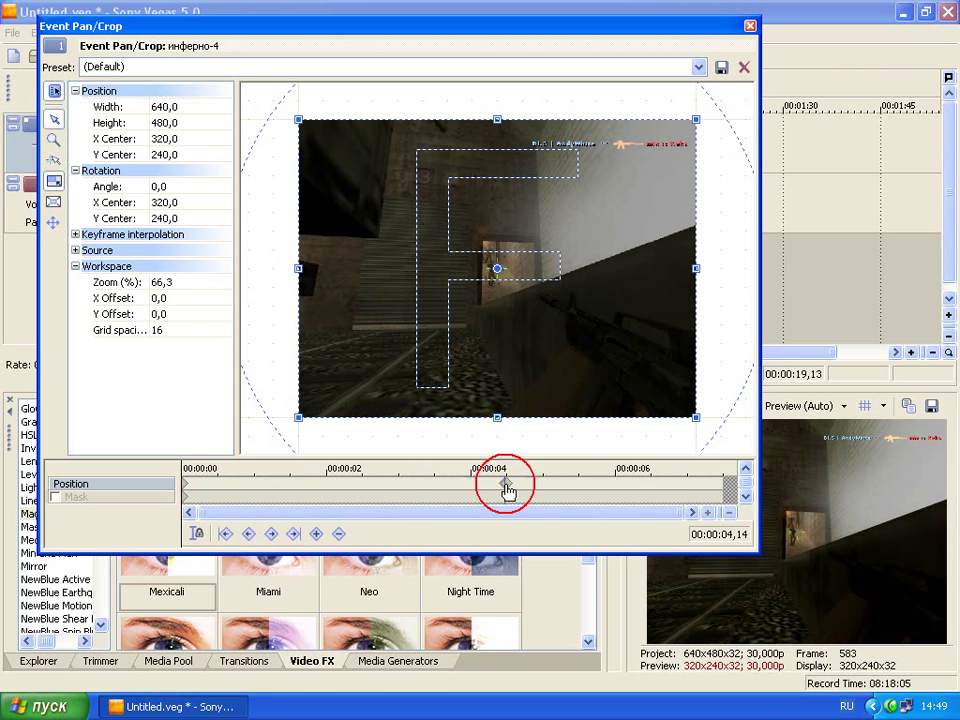
{"action": "scroll", "coordinate": [510, 490], "scroll_direction": "up", "scroll_amount": 5}
{"action": "left_click", "coordinate": [467, 486]}
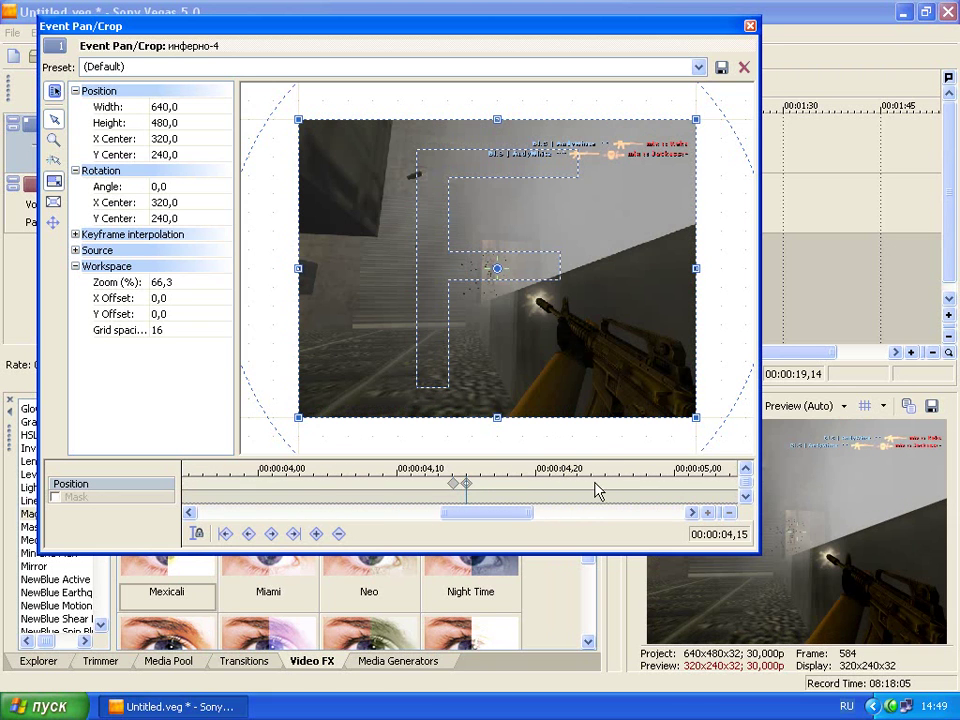
{"action": "left_click", "coordinate": [584, 480]}
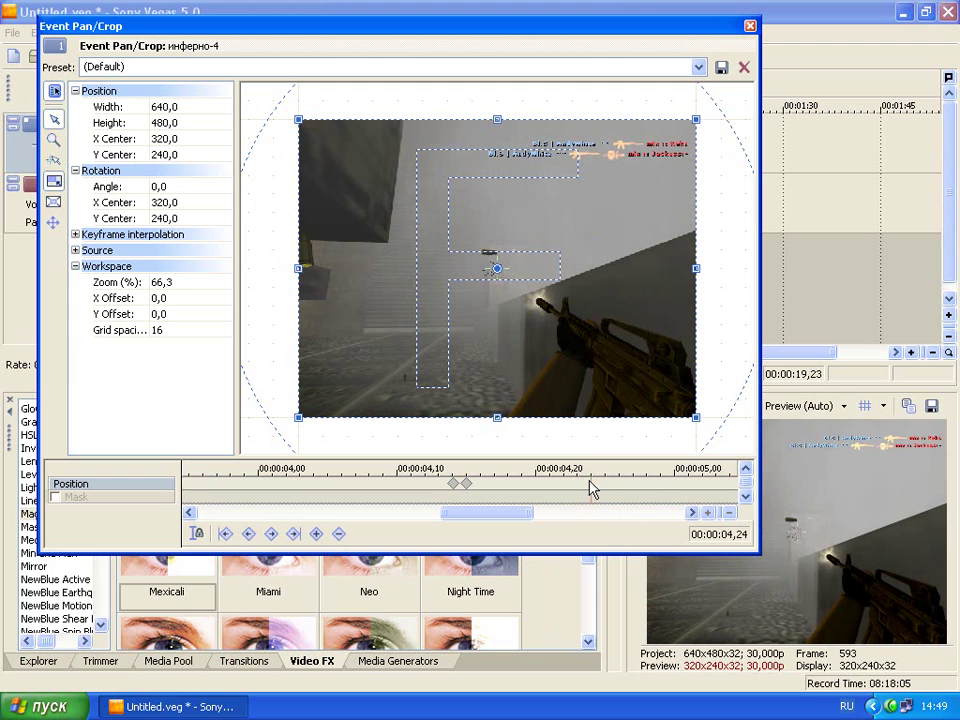
At the 00:00:04,15 keyframe, shrink the crop frame about its centre to a width of 196,3 and height of 147,2.
{"action": "left_click", "coordinate": [467, 485]}
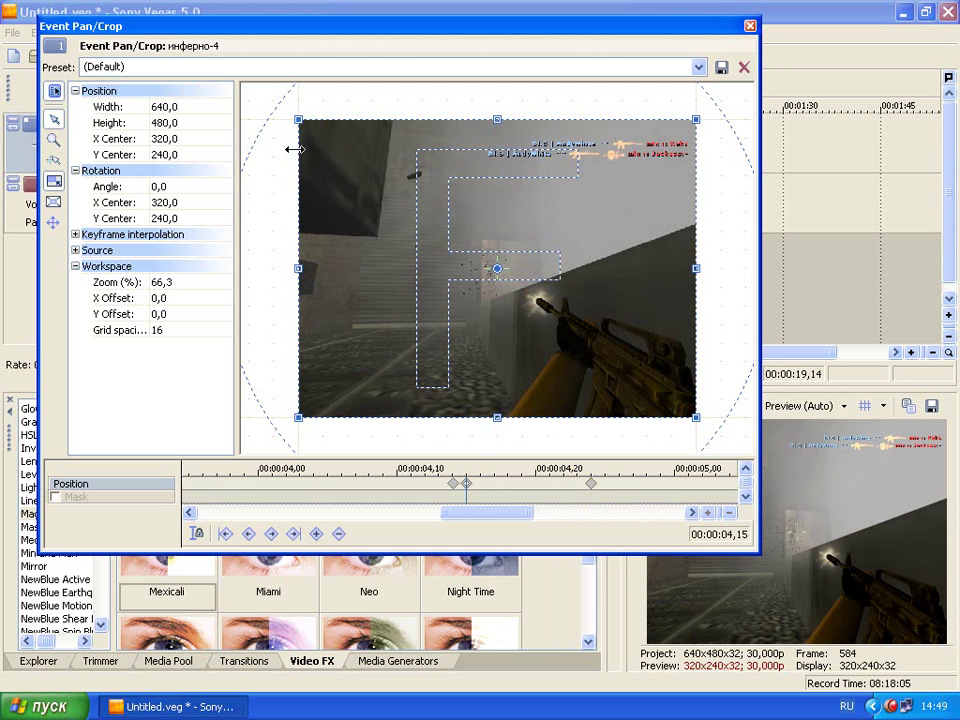
{"action": "left_click", "coordinate": [56, 200]}
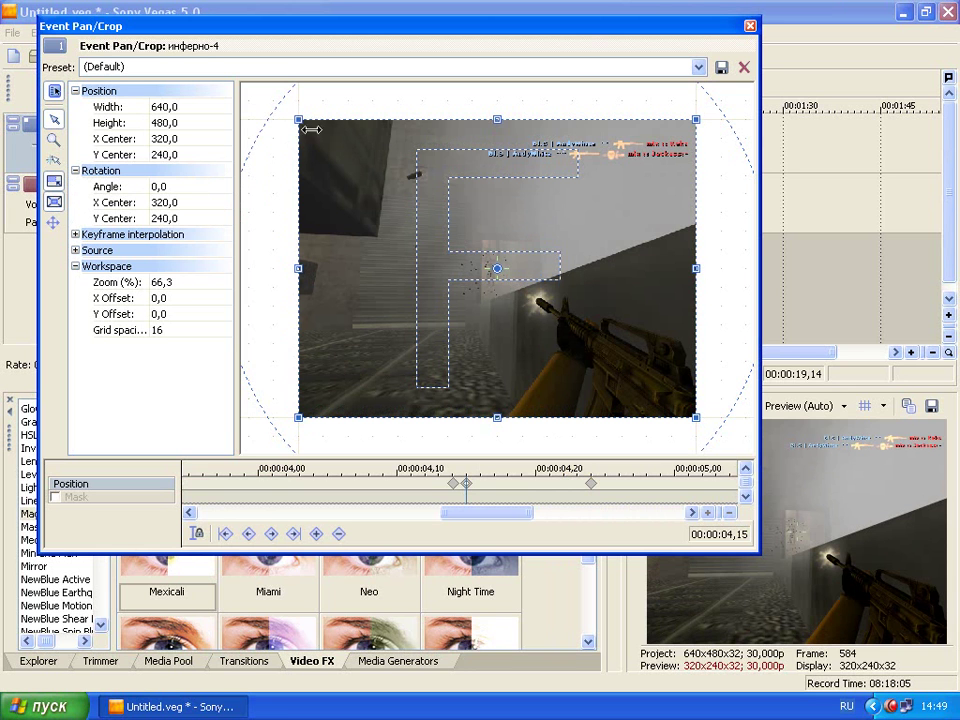
{"action": "left_click_drag", "start_coordinate": [300, 119], "coordinate": [437, 203]}
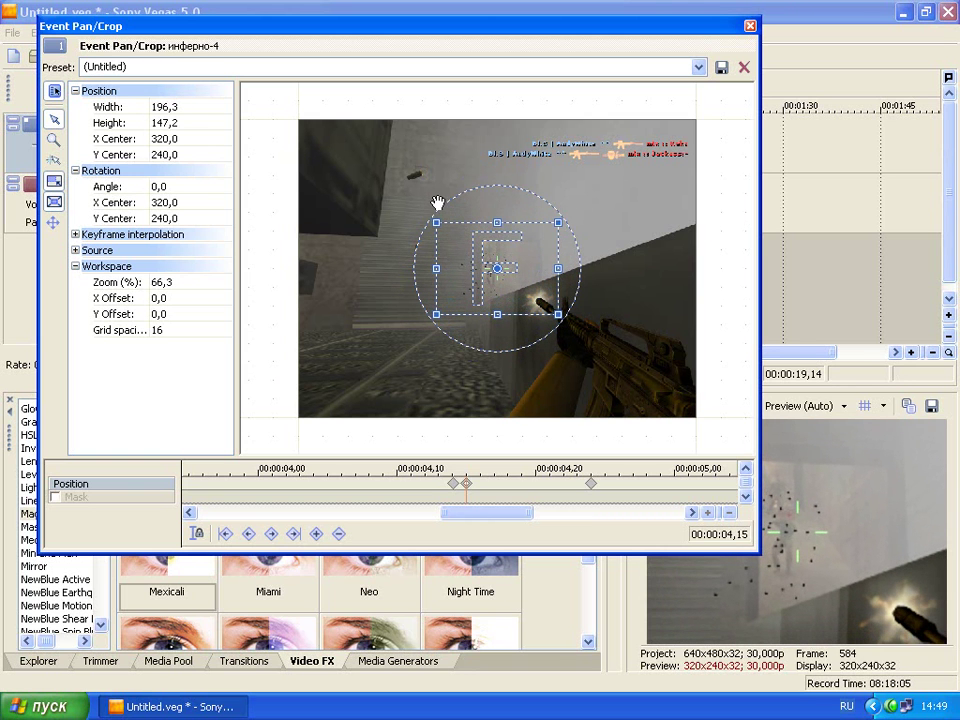
Play the zoom from 00:00:04,11 in the pan/crop timeline, close it, and play the whole first clip in the project timeline.
{"action": "left_click", "coordinate": [418, 497]}
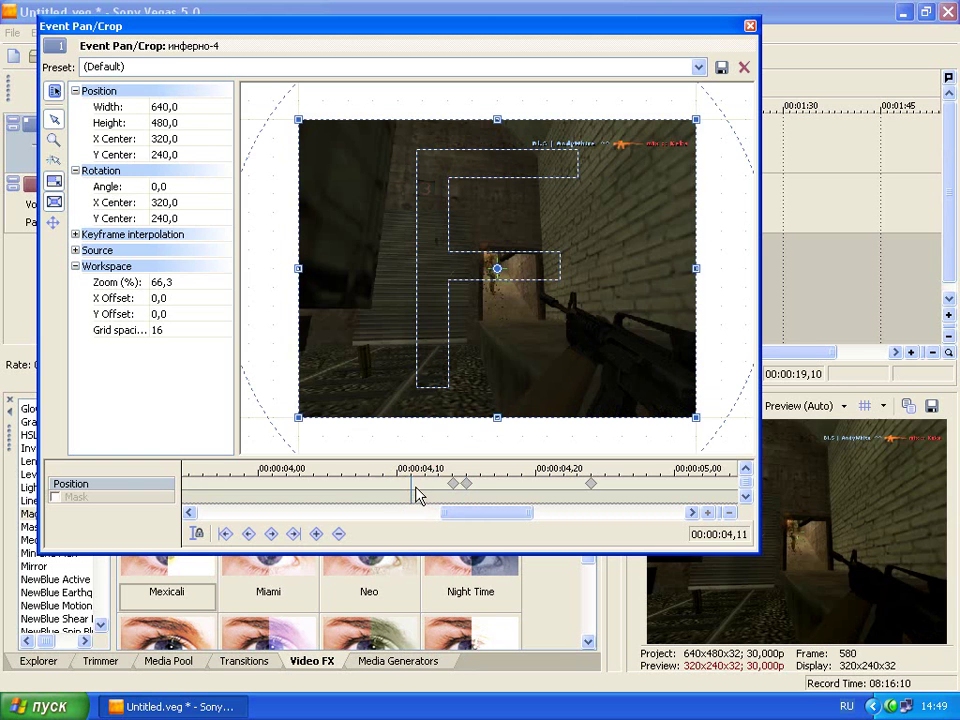
{"action": "left_click_drag", "start_coordinate": [518, 36], "coordinate": [416, 27]}
{"action": "key", "text": "space"}
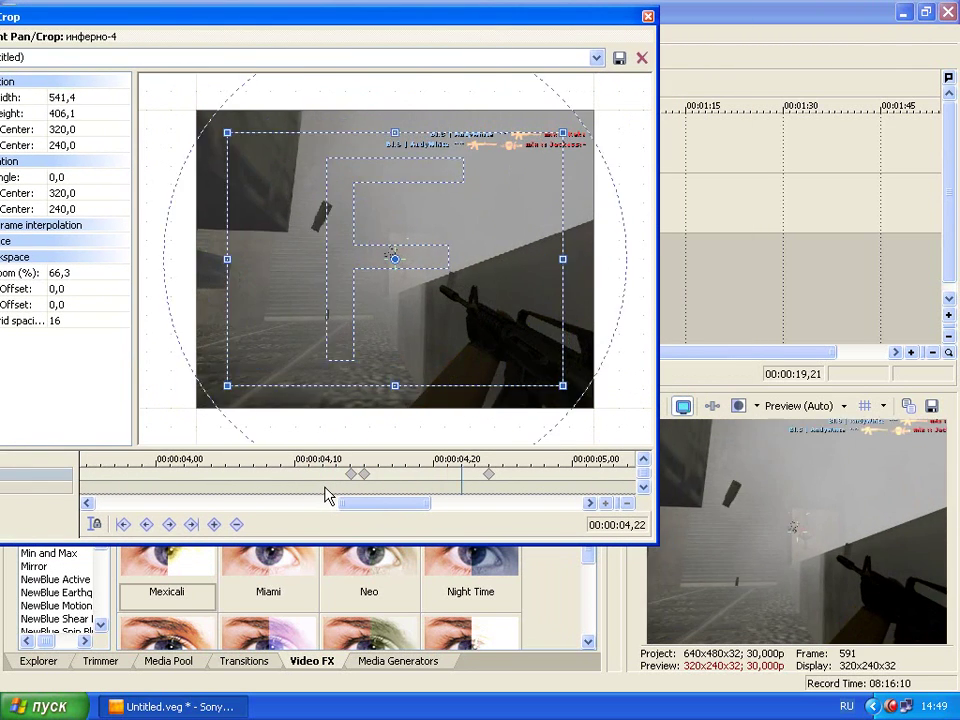
{"action": "left_click", "coordinate": [647, 16]}
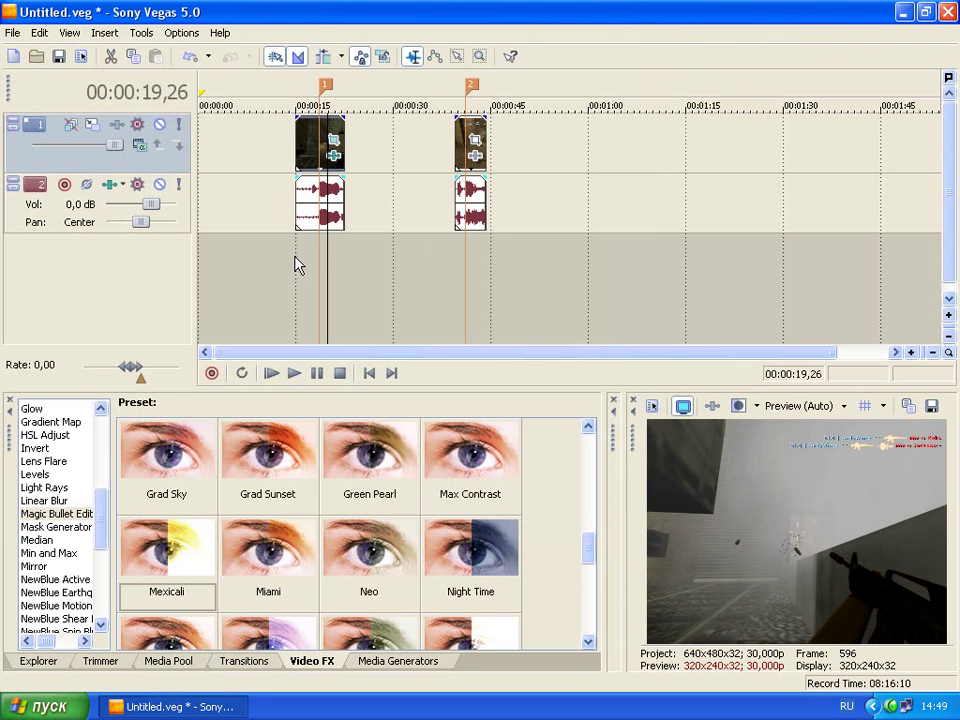
{"action": "left_click", "coordinate": [296, 265]}
{"action": "left_click", "coordinate": [293, 373]}
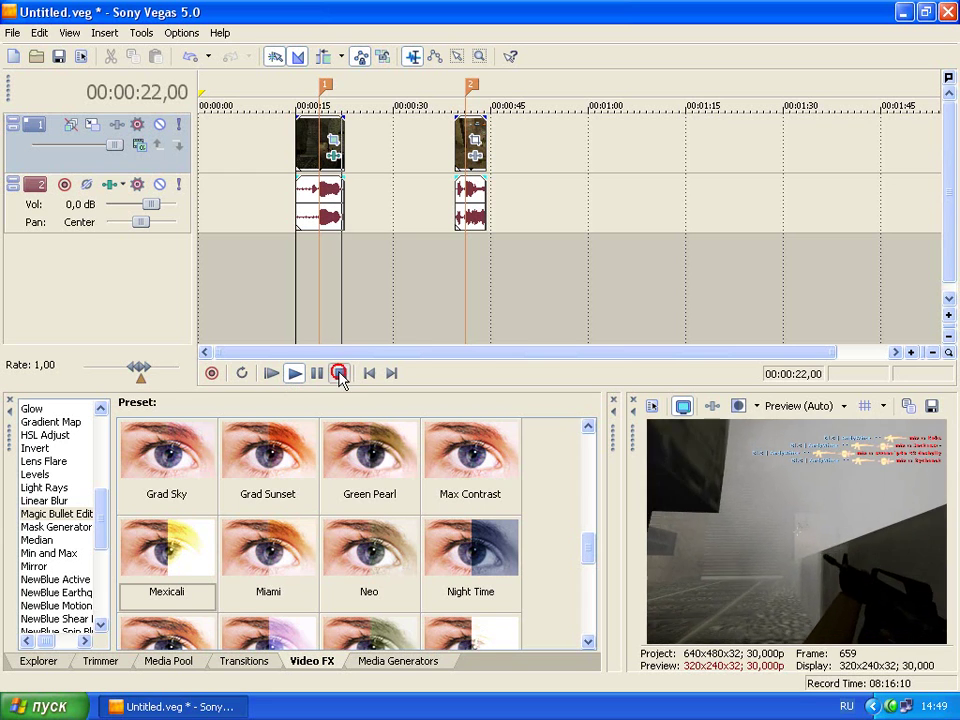
{"action": "left_click", "coordinate": [339, 373]}
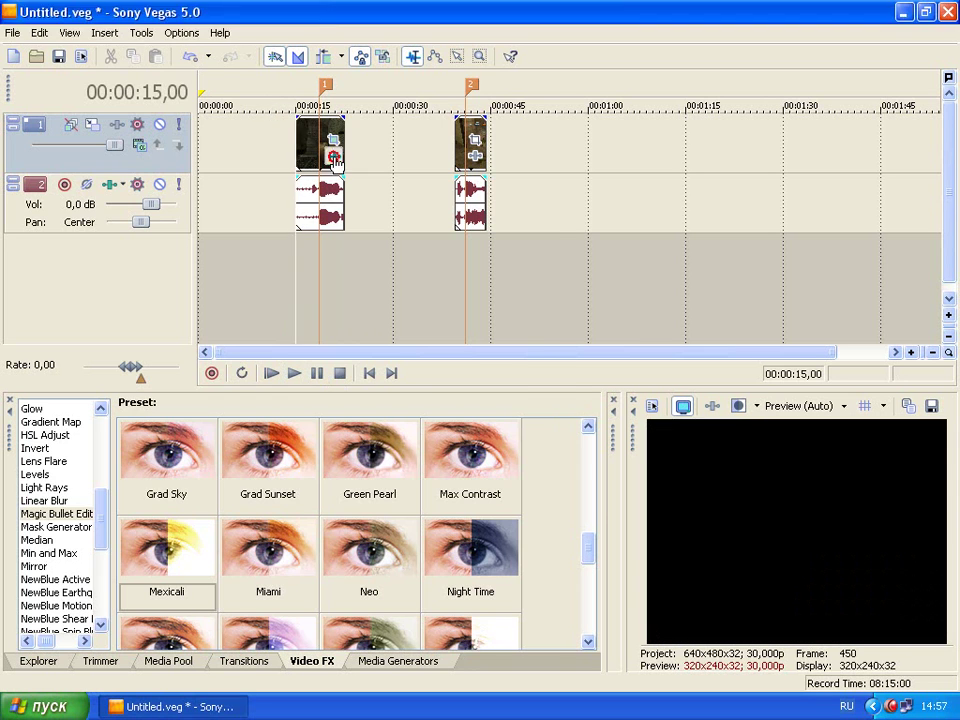
Set Input end to 0,870 in the Levels effect of the first video clip.
{"action": "left_click", "coordinate": [334, 157]}
{"action": "left_click_drag", "start_coordinate": [295, 103], "coordinate": [357, 116]}
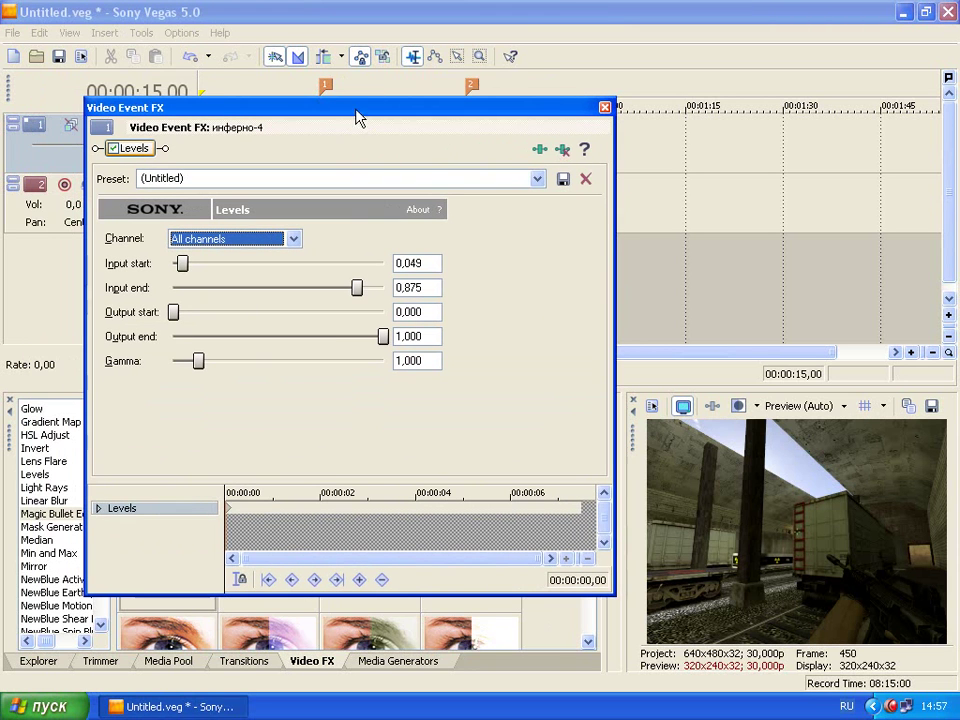
{"action": "mouse_move", "coordinate": [358, 289]}
{"action": "left_mouse_down"}
{"action": "mouse_move", "coordinate": [326, 287]}
{"action": "mouse_move", "coordinate": [358, 290]}
{"action": "left_mouse_up"}
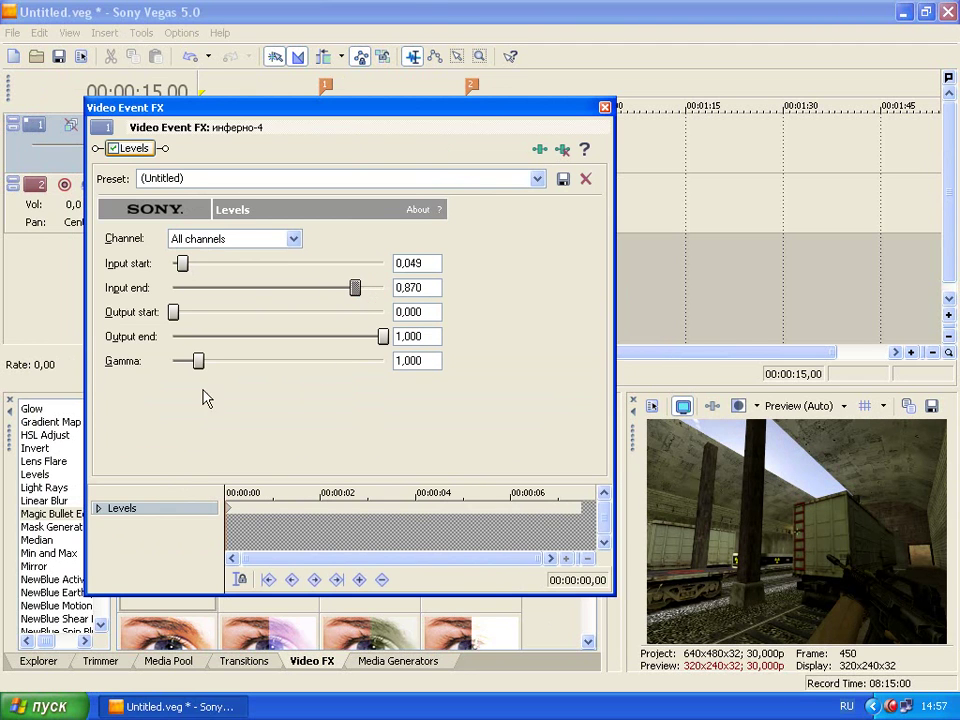
Save the first clip's Levels settings as a preset named 123 and close the effect settings.
{"action": "left_click", "coordinate": [186, 180]}
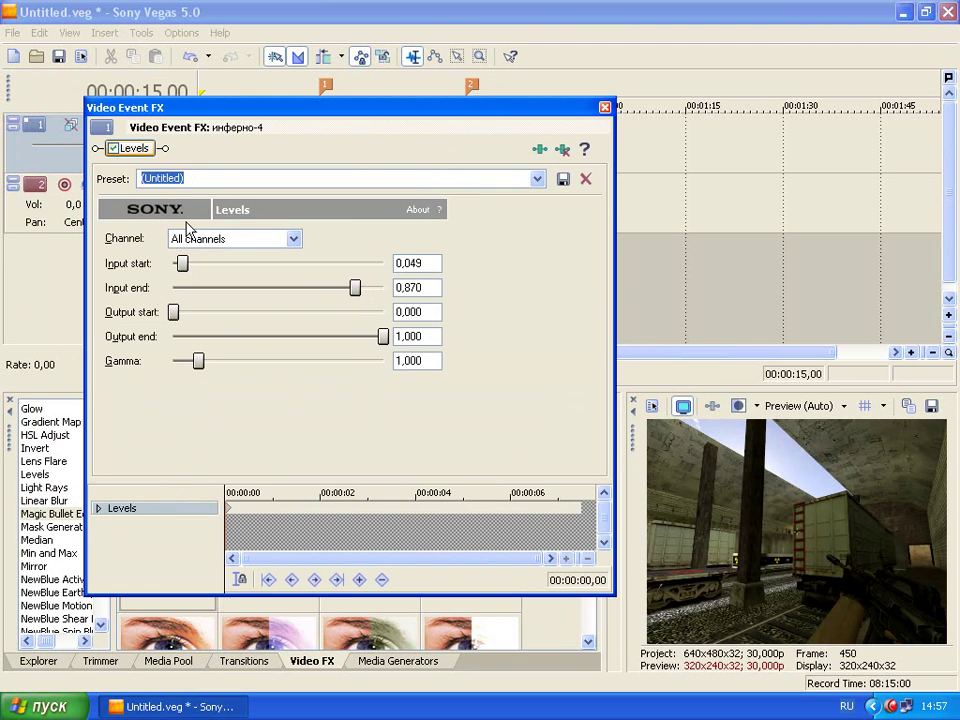
{"action": "type", "text": "12"}
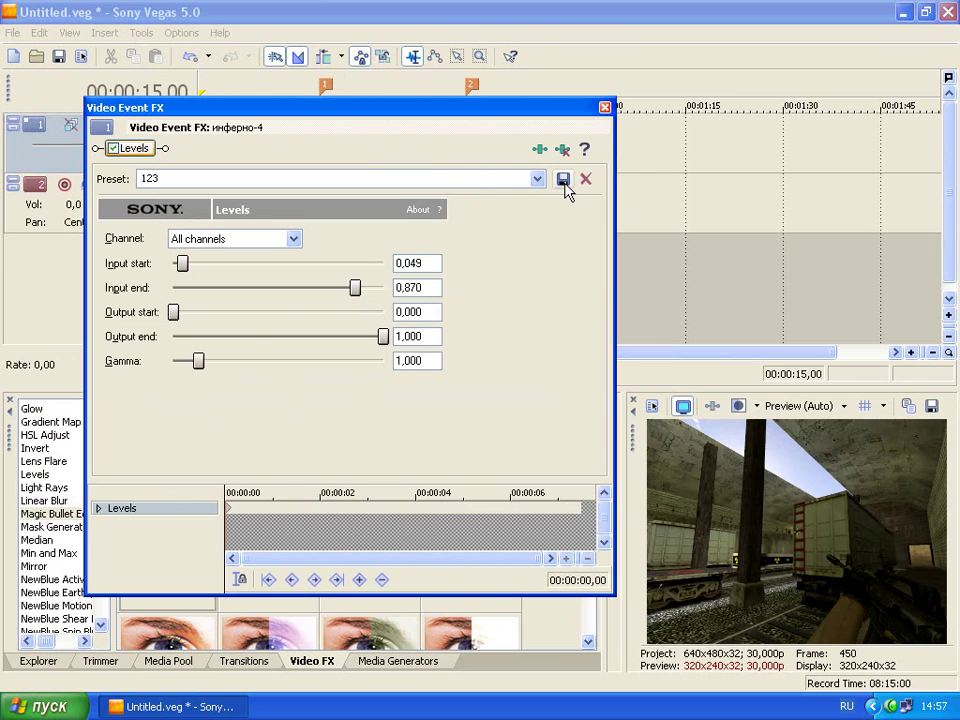
{"action": "type", "text": "3"}
{"action": "left_click", "coordinate": [564, 180]}
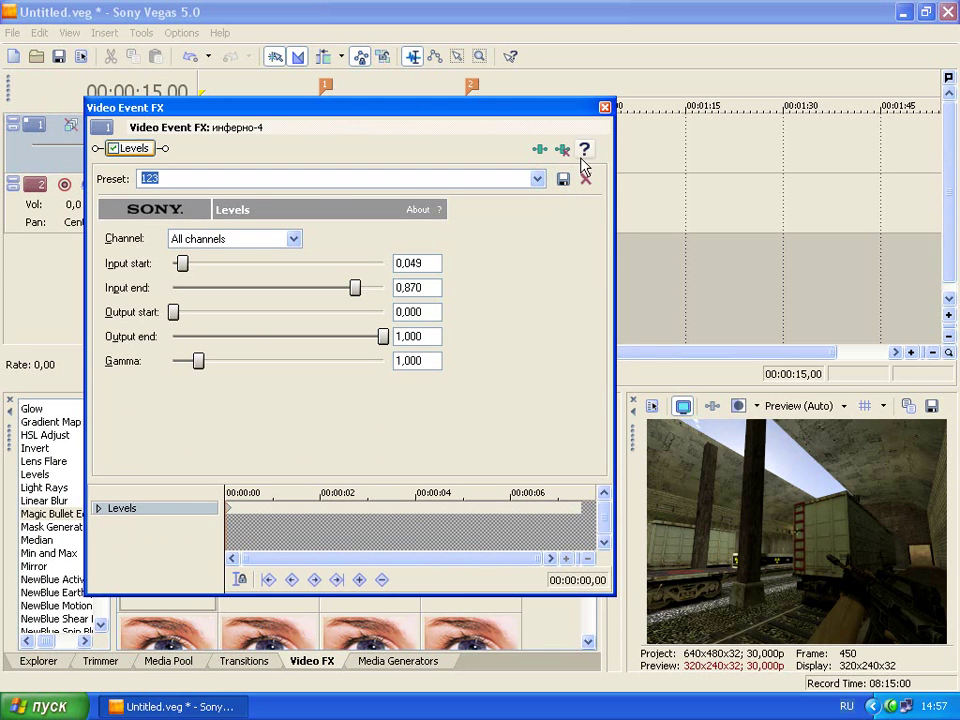
{"action": "left_click", "coordinate": [606, 107]}
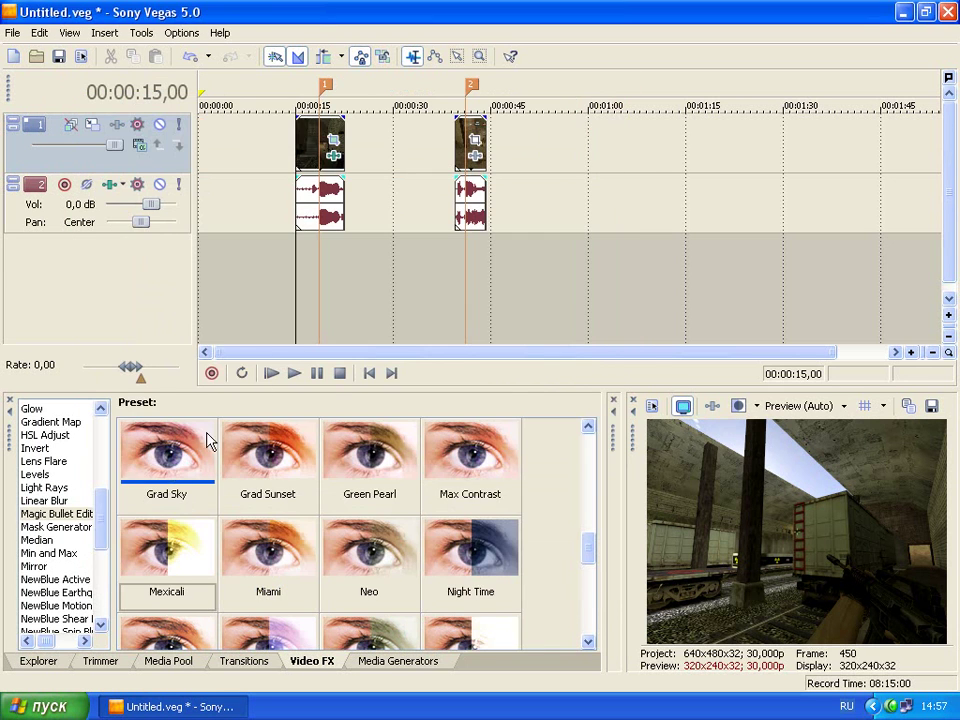
Apply the Levels preset 123 to the second video clip and check its effect on the picture at marker 2.
{"action": "left_click", "coordinate": [52, 470]}
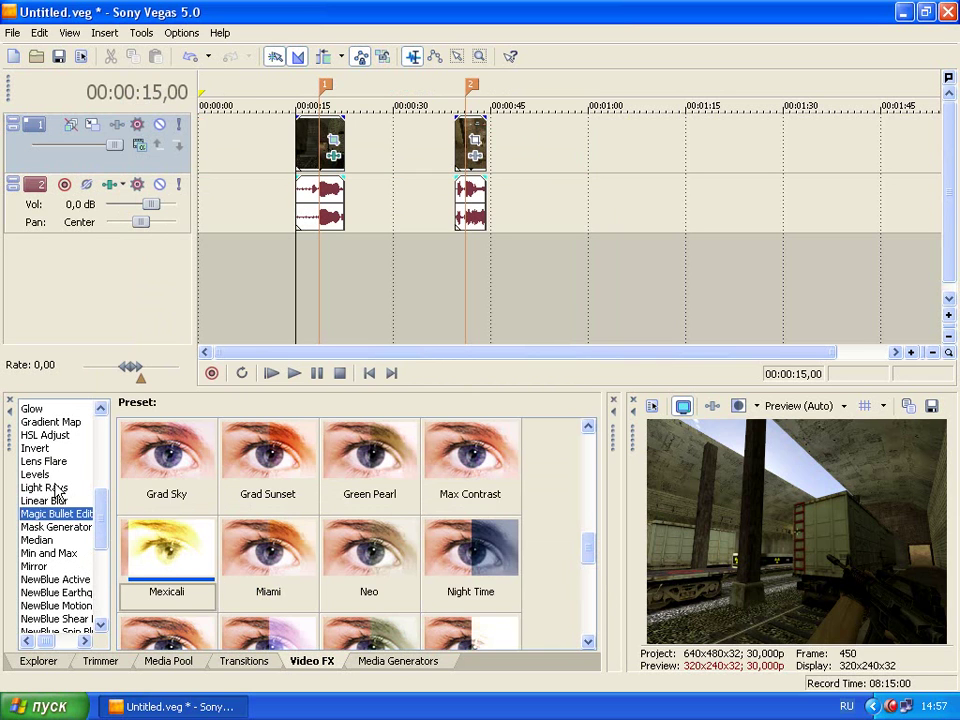
{"action": "left_click", "coordinate": [48, 475]}
{"action": "left_click", "coordinate": [583, 521]}
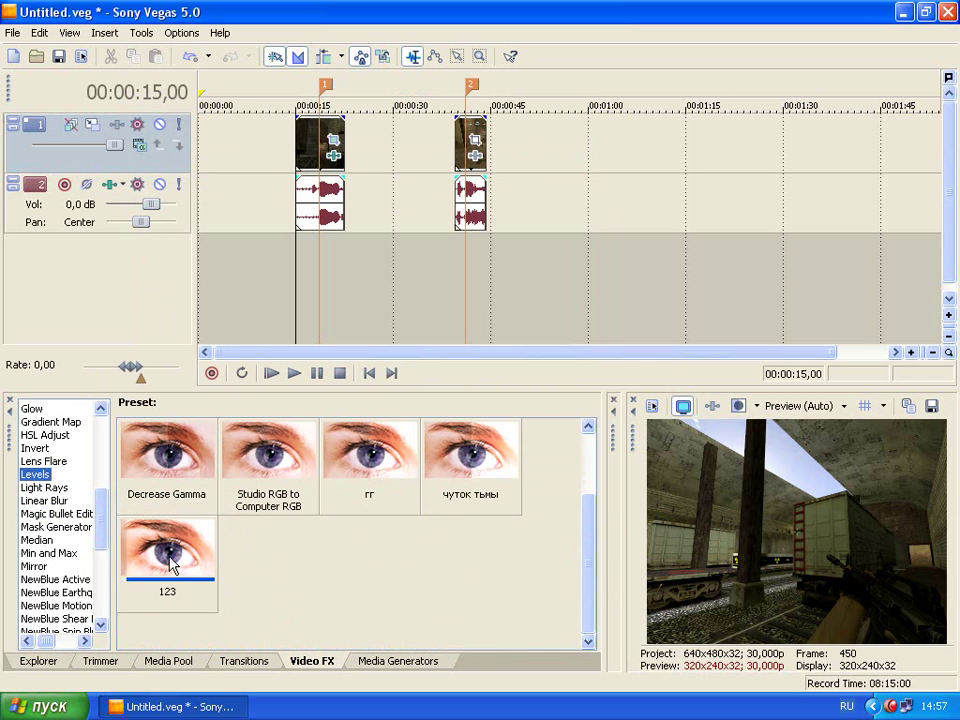
{"action": "left_click_drag", "start_coordinate": [168, 562], "coordinate": [421, 187]}
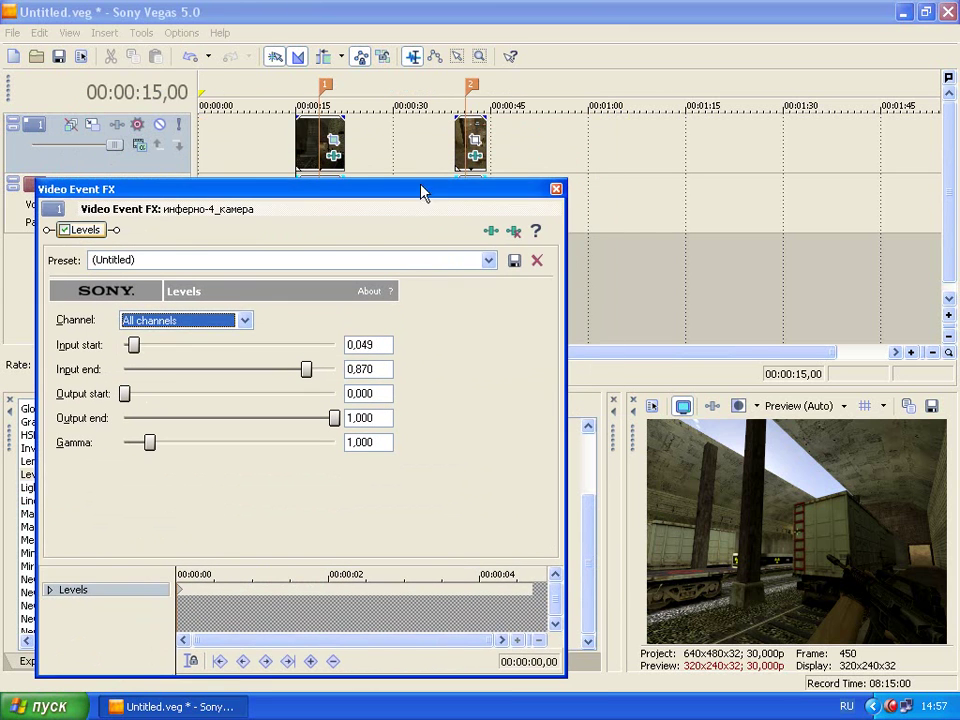
{"action": "left_click", "coordinate": [465, 136]}
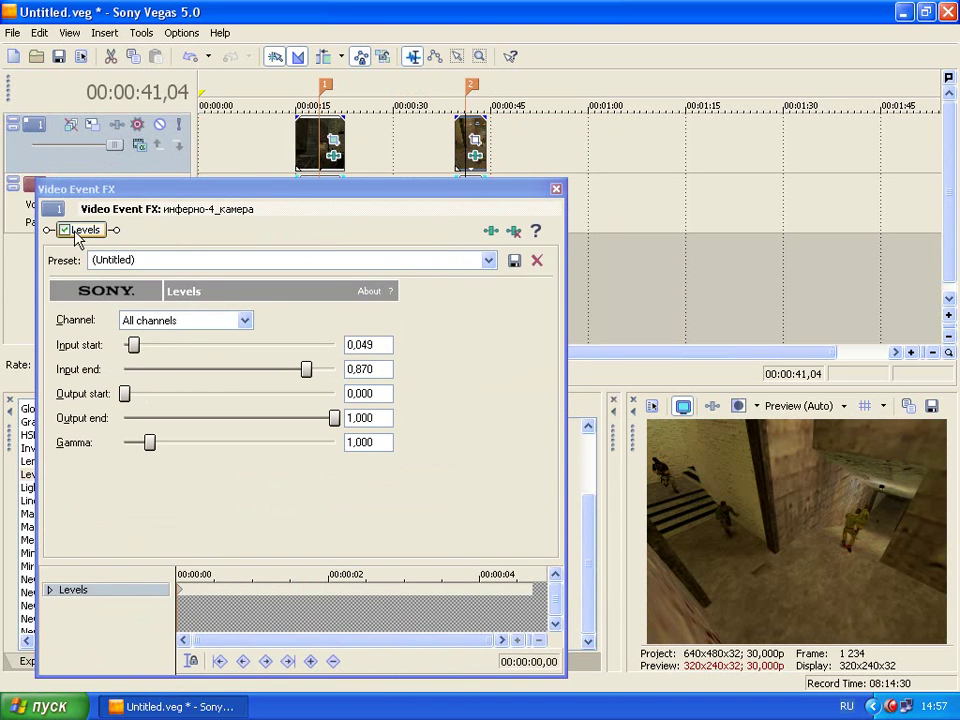
{"action": "left_click", "coordinate": [70, 234]}
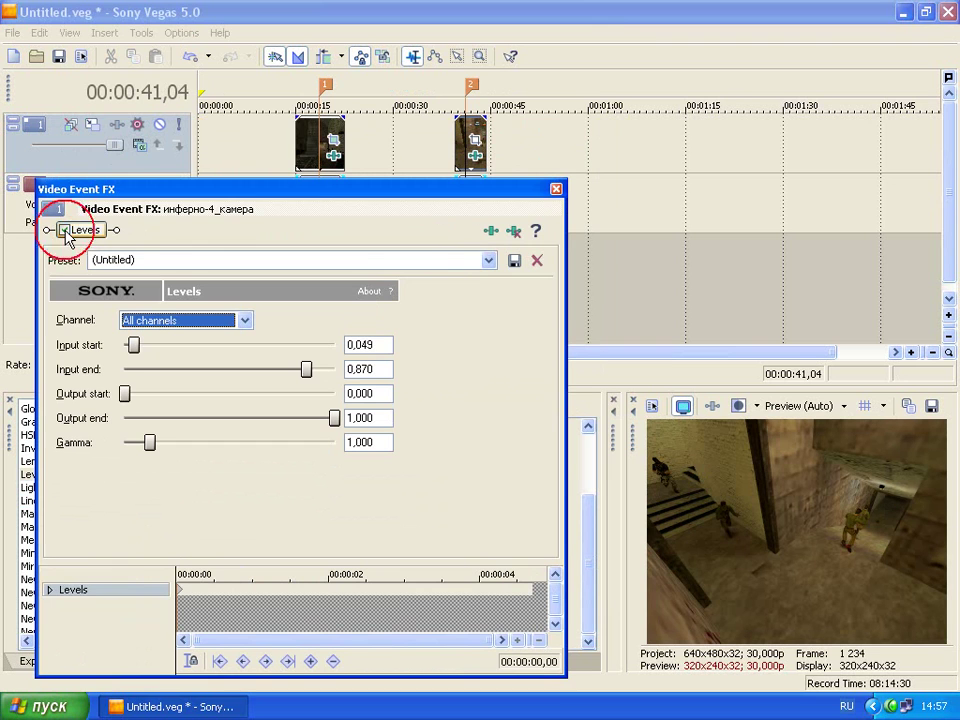
{"action": "left_click", "coordinate": [556, 189]}
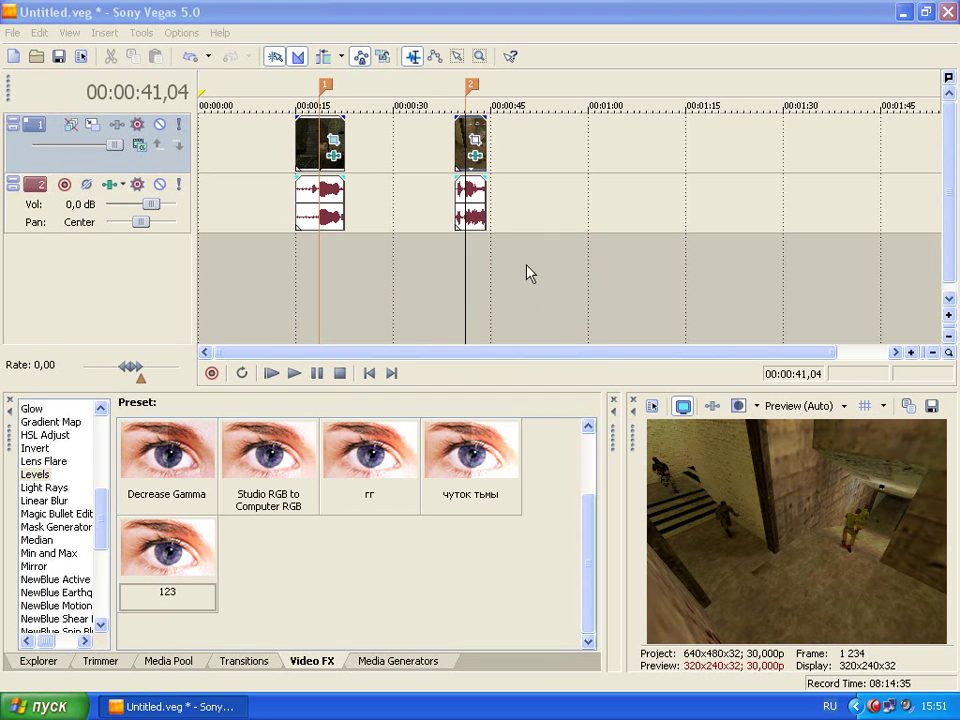
Insert a new video track and paste a copy of the second clip onto it, directly above the original.
{"action": "right_click", "coordinate": [530, 274]}
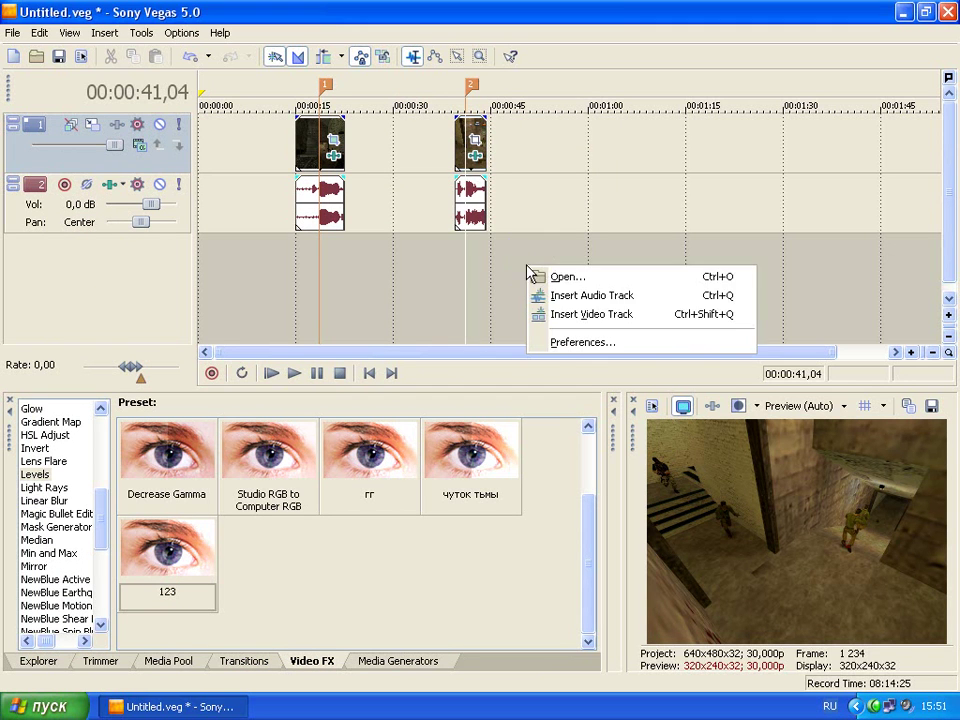
{"action": "left_click", "coordinate": [589, 315]}
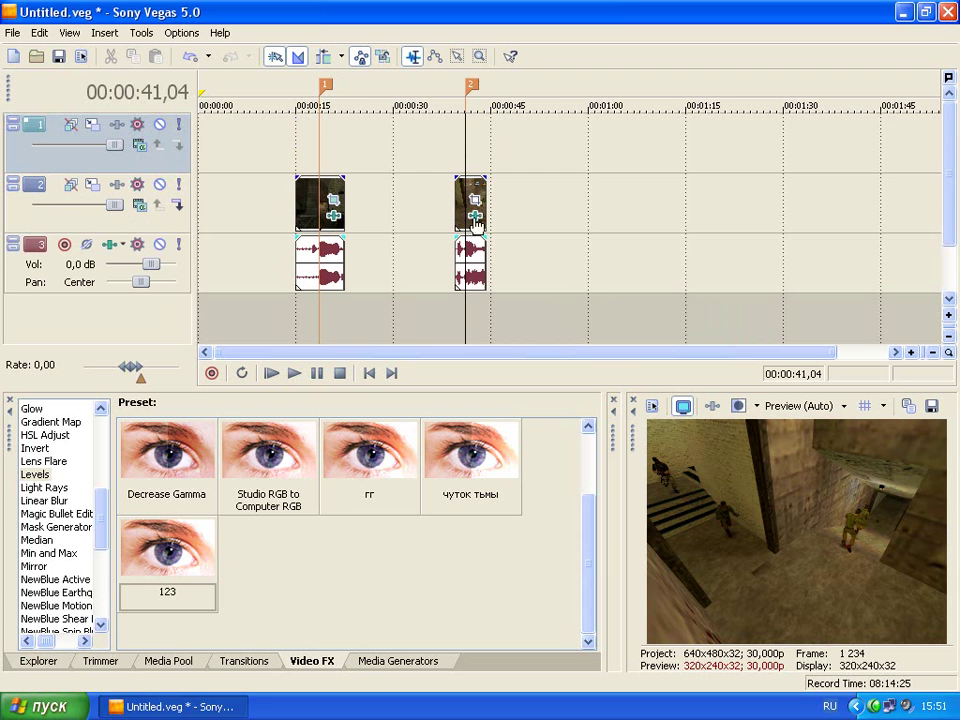
{"action": "right_click", "coordinate": [483, 193]}
{"action": "left_click", "coordinate": [568, 336]}
{"action": "scroll", "coordinate": [527, 231], "scroll_direction": "up", "scroll_amount": 1}
{"action": "scroll", "coordinate": [527, 231], "scroll_direction": "up", "scroll_amount": 1}
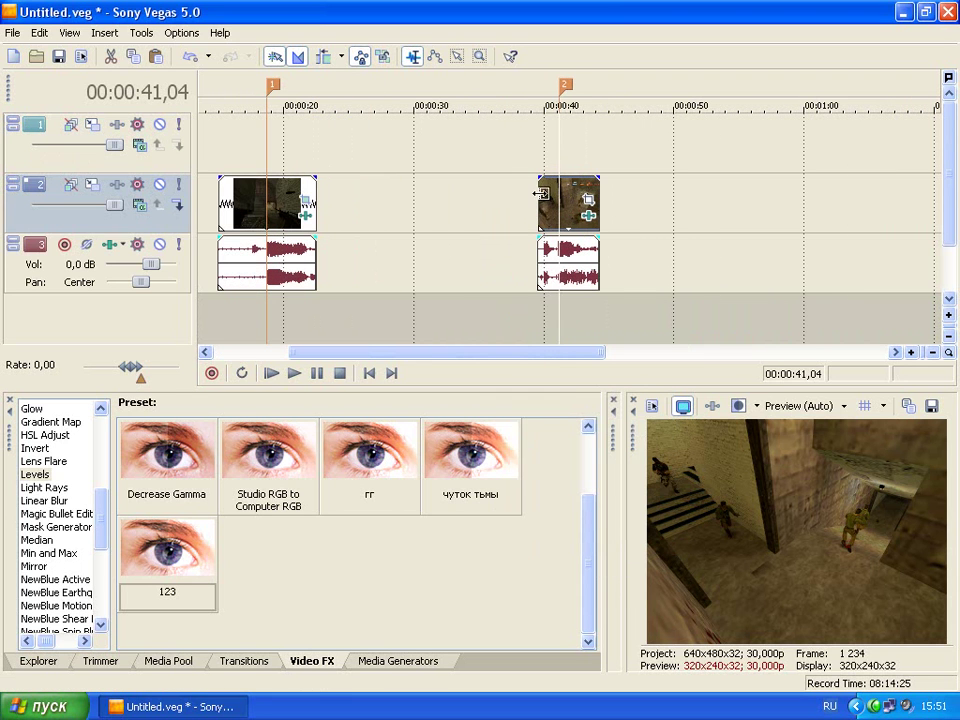
{"action": "left_click", "coordinate": [558, 148]}
{"action": "right_click", "coordinate": [573, 135]}
{"action": "left_click", "coordinate": [606, 145]}
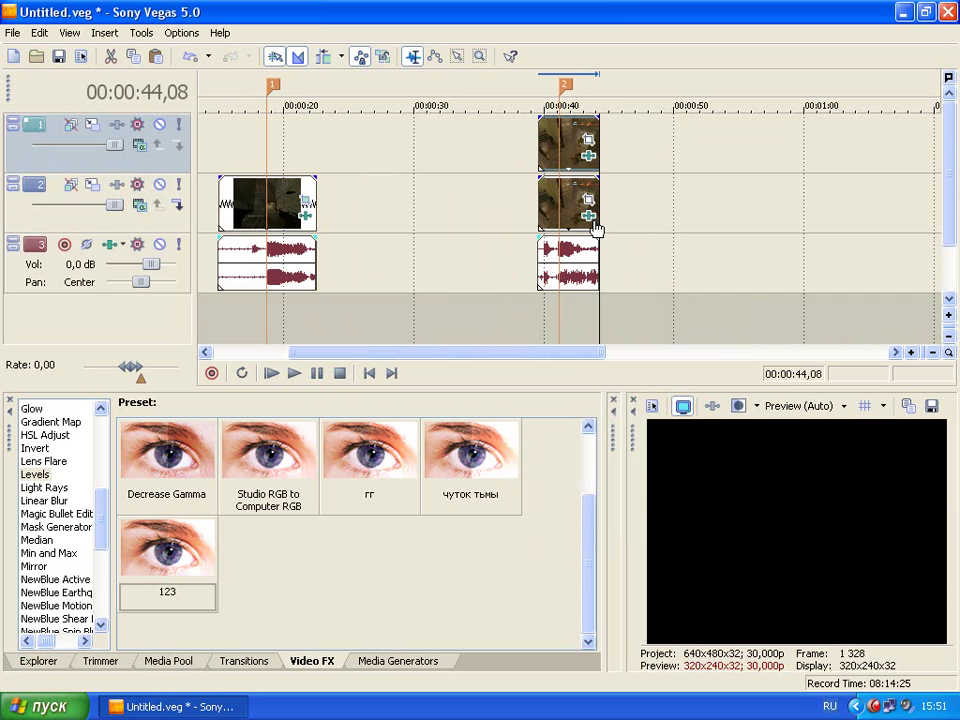
In the Levels effect of the copied clip on the new track, set Input start to 0,000 and Input end to 0,290.
{"action": "left_click", "coordinate": [574, 153]}
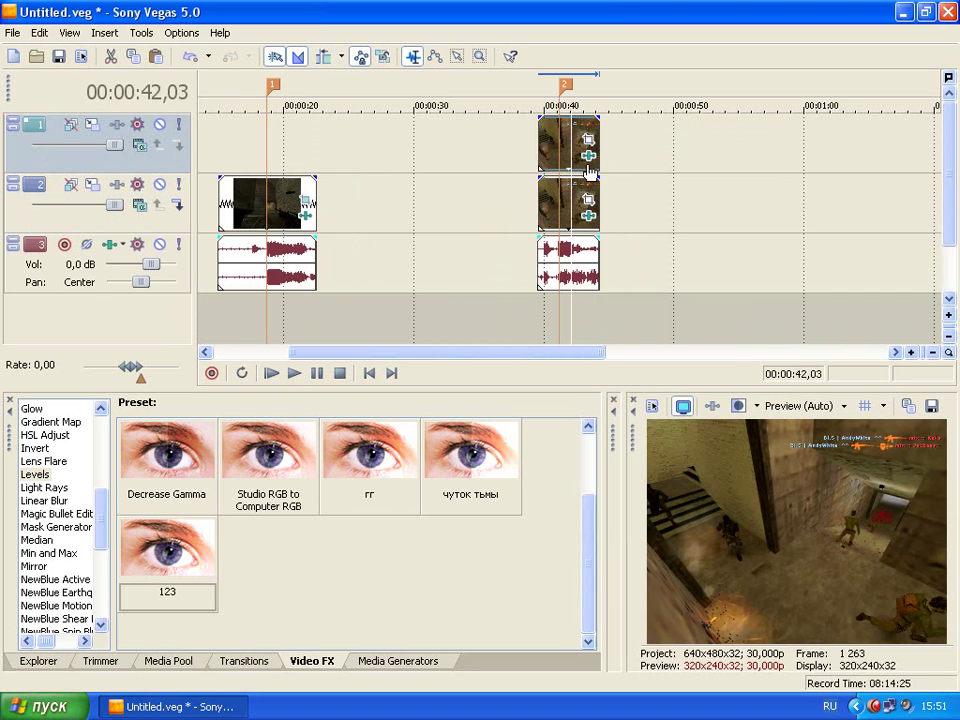
{"action": "left_click", "coordinate": [588, 156]}
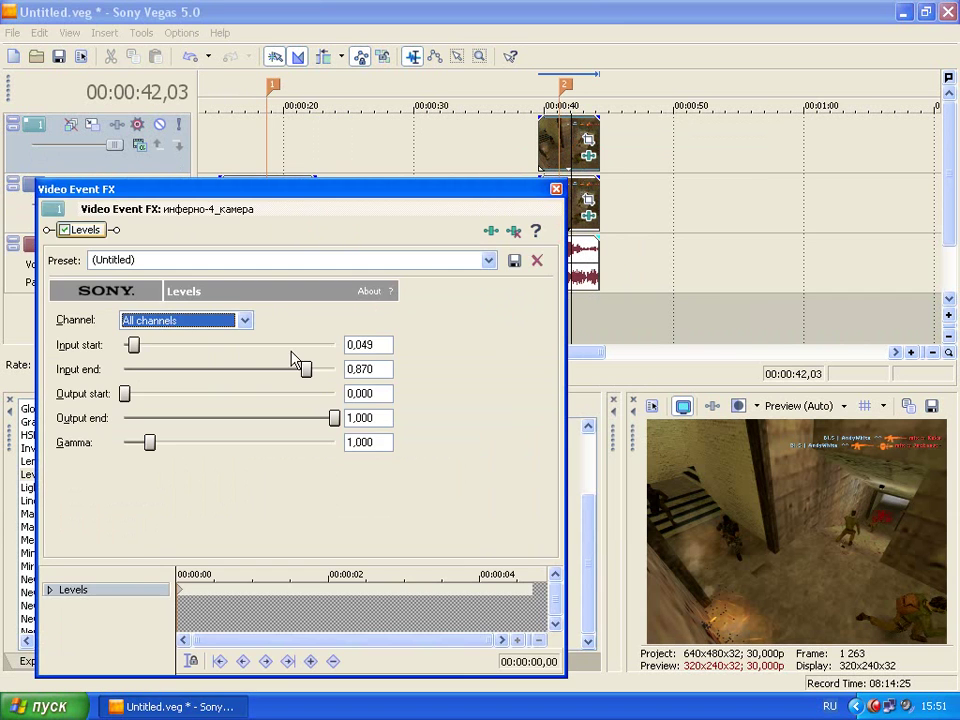
{"action": "left_click_drag", "start_coordinate": [306, 369], "coordinate": [191, 358]}
{"action": "left_click_drag", "start_coordinate": [133, 344], "coordinate": [100, 355]}
{"action": "left_click_drag", "start_coordinate": [192, 370], "coordinate": [183, 370]}
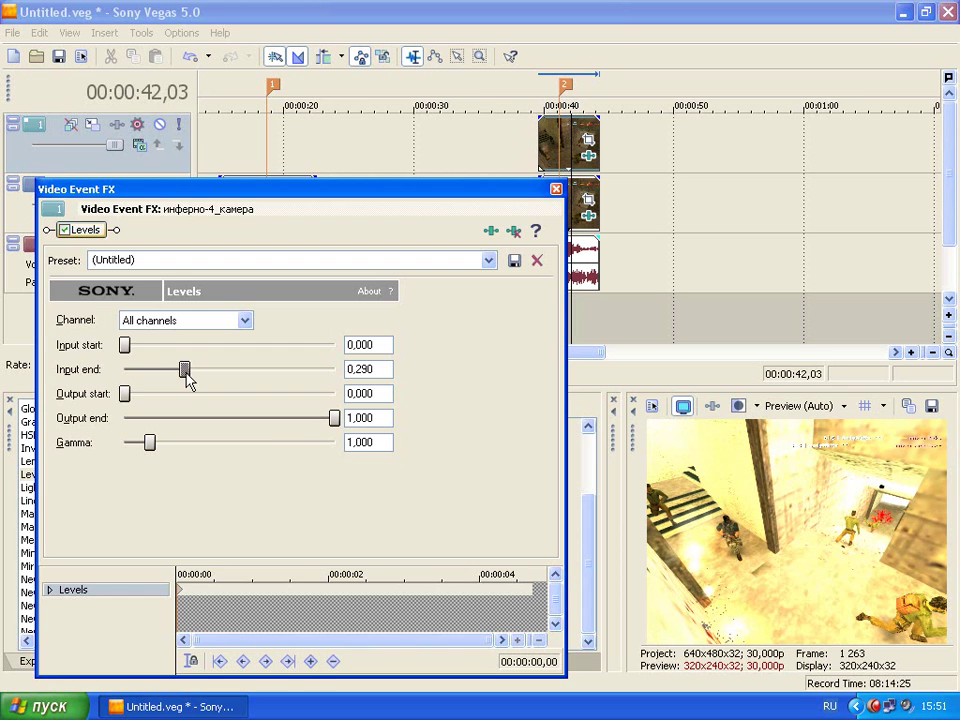
{"action": "left_click", "coordinate": [556, 189]}
Turn on the Pan/Crop mask for the copied clip and draw a closed mask outline around the wooden pillar.
{"action": "left_click", "coordinate": [588, 140]}
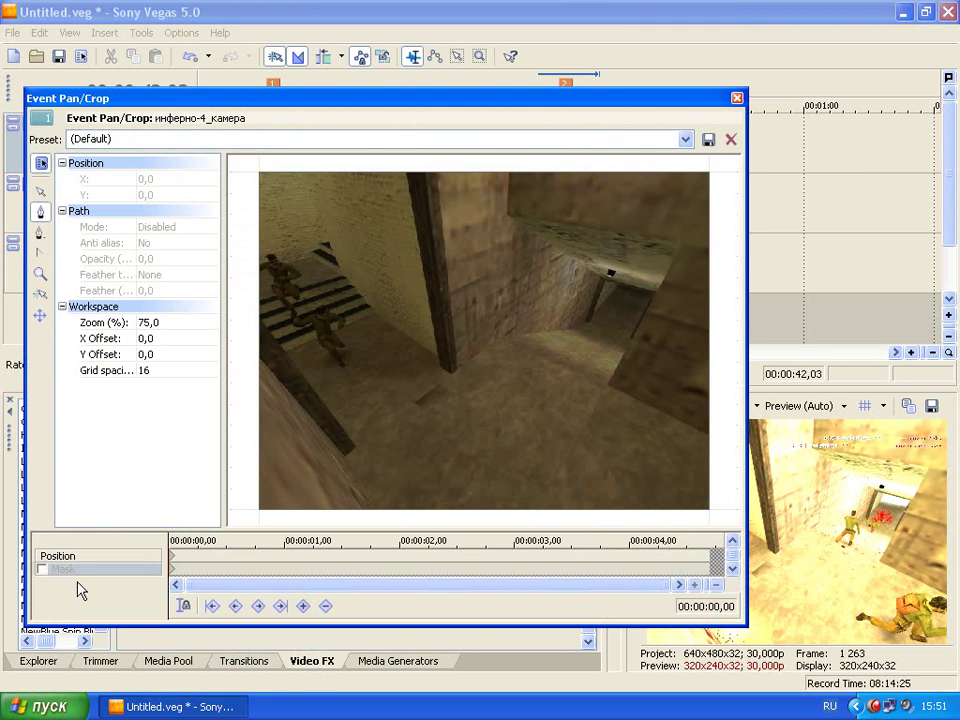
{"action": "left_click", "coordinate": [43, 569]}
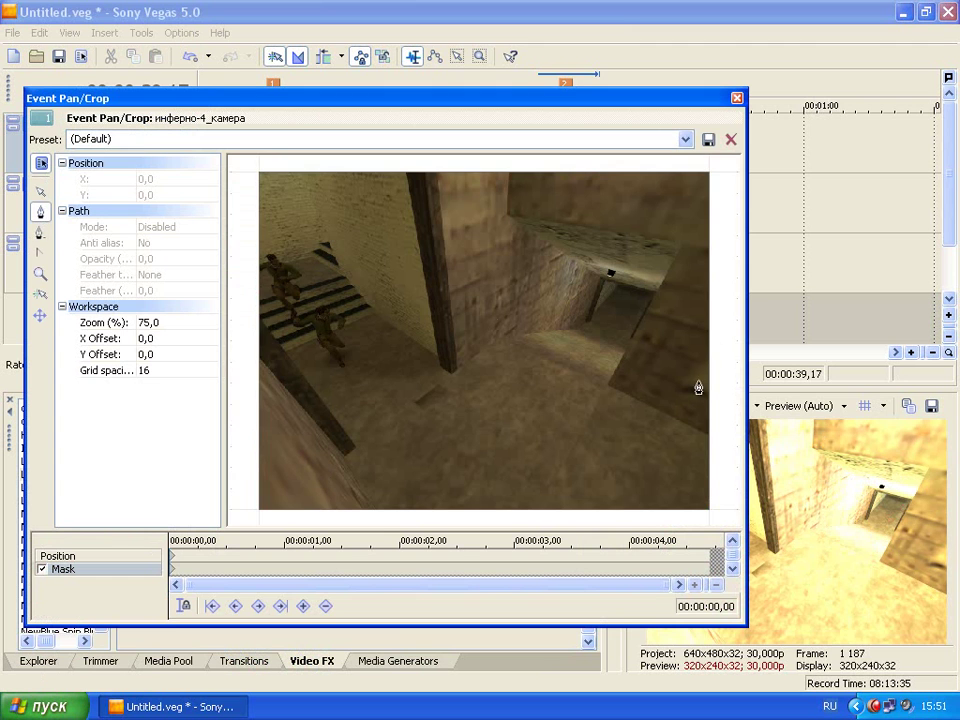
{"action": "scroll", "coordinate": [599, 293], "scroll_direction": "up", "scroll_amount": 5}
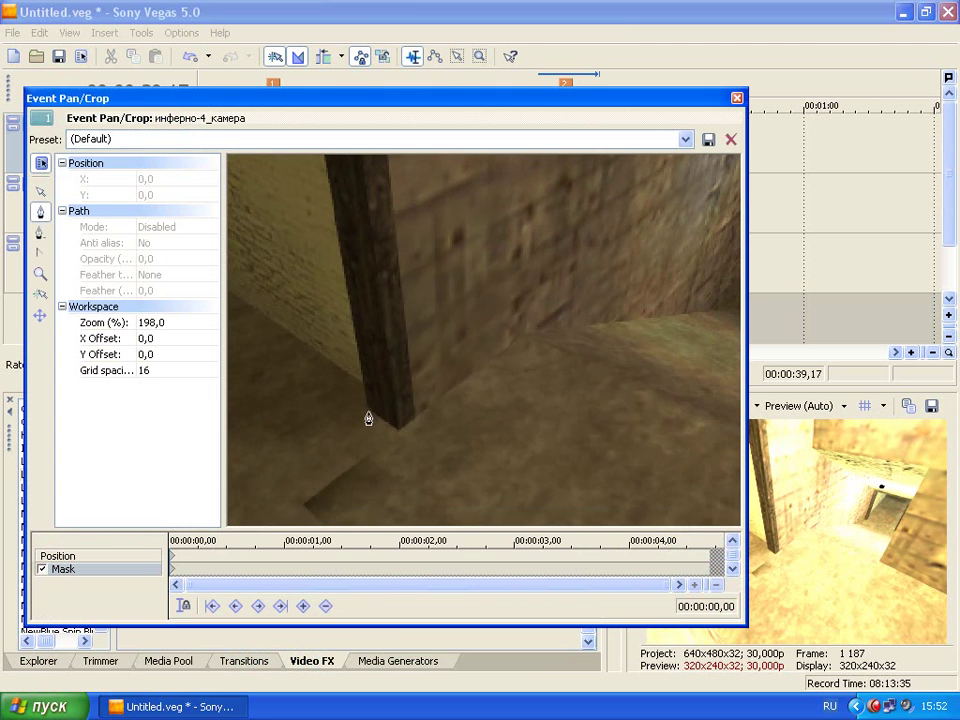
{"action": "left_click", "coordinate": [367, 411]}
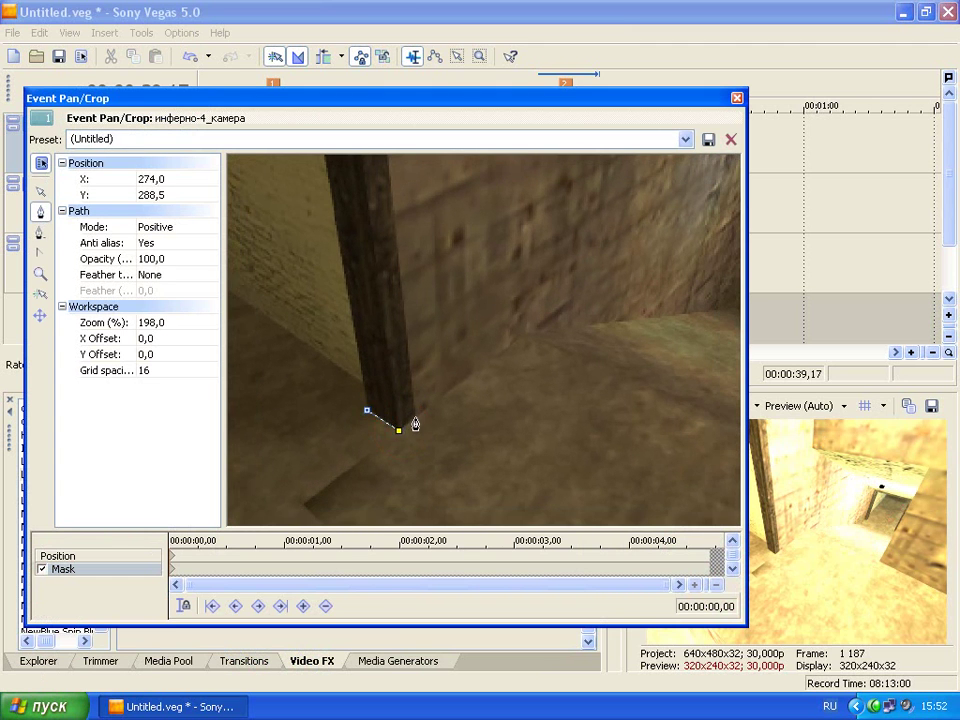
{"action": "scroll", "coordinate": [396, 348], "scroll_direction": "down", "scroll_amount": 5}
{"action": "left_click", "coordinate": [450, 203]}
{"action": "left_click", "coordinate": [455, 363]}
Adjust the upper corner points of the mask above the frame so both long sides follow the pillar's edges.
{"action": "left_click", "coordinate": [38, 195]}
{"action": "scroll", "coordinate": [482, 289], "scroll_direction": "up", "scroll_amount": 3}
{"action": "scroll", "coordinate": [482, 289], "scroll_direction": "down", "scroll_amount": 1}
{"action": "left_click_drag", "start_coordinate": [499, 222], "coordinate": [550, 419]}
{"action": "scroll", "coordinate": [532, 369], "scroll_direction": "up", "scroll_amount": 1}
{"action": "scroll", "coordinate": [519, 319], "scroll_direction": "up", "scroll_amount": 3}
{"action": "scroll", "coordinate": [490, 250], "scroll_direction": "down", "scroll_amount": 1}
{"action": "left_click_drag", "start_coordinate": [449, 166], "coordinate": [446, 165]}
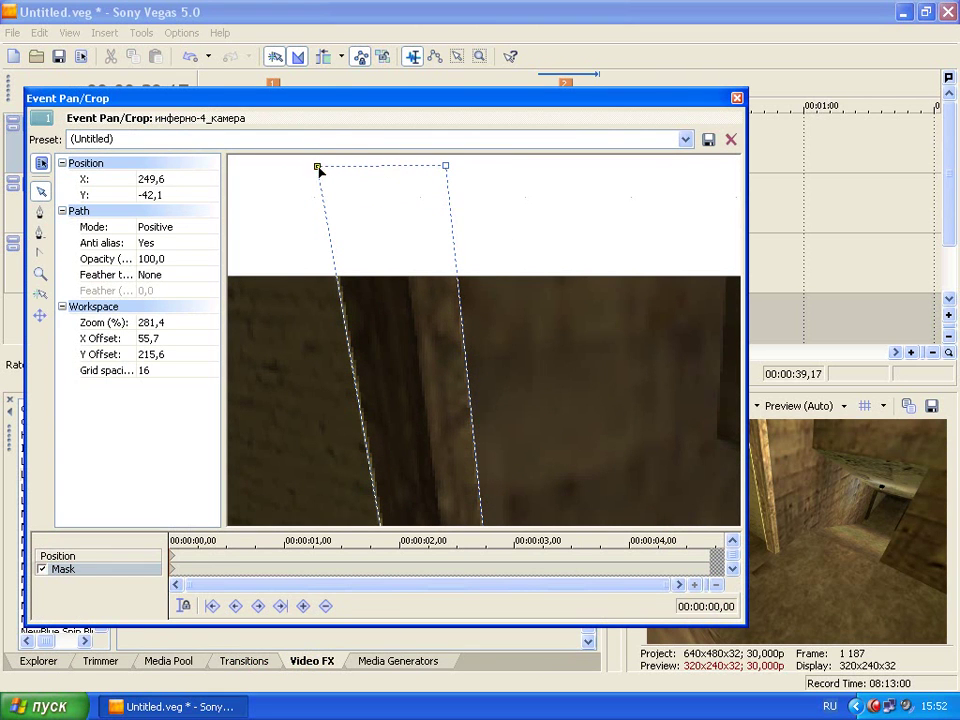
{"action": "left_click_drag", "start_coordinate": [319, 169], "coordinate": [324, 169]}
{"action": "scroll", "coordinate": [548, 229], "scroll_direction": "down", "scroll_amount": 4}
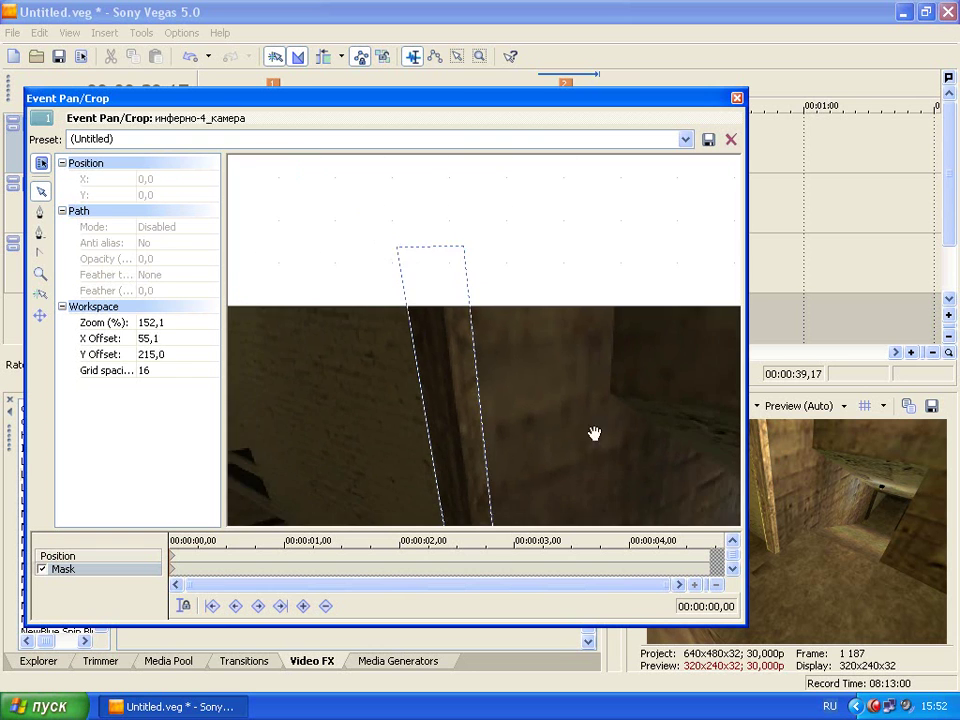
Fine-tune the lower corner points of the mask so they match the foot of the pillar.
{"action": "left_click_drag", "start_coordinate": [594, 433], "coordinate": [611, 236]}
{"action": "scroll", "coordinate": [676, 242], "scroll_direction": "up", "scroll_amount": 6}
{"action": "left_click_drag", "start_coordinate": [676, 242], "coordinate": [658, 360]}
{"action": "left_click_drag", "start_coordinate": [513, 428], "coordinate": [513, 426]}
{"action": "left_click", "coordinate": [634, 319]}
{"action": "scroll", "coordinate": [634, 319], "scroll_direction": "down", "scroll_amount": 2}
Select the mask path and set its feather type to Out.
{"action": "left_click_drag", "start_coordinate": [620, 102], "coordinate": [520, 88]}
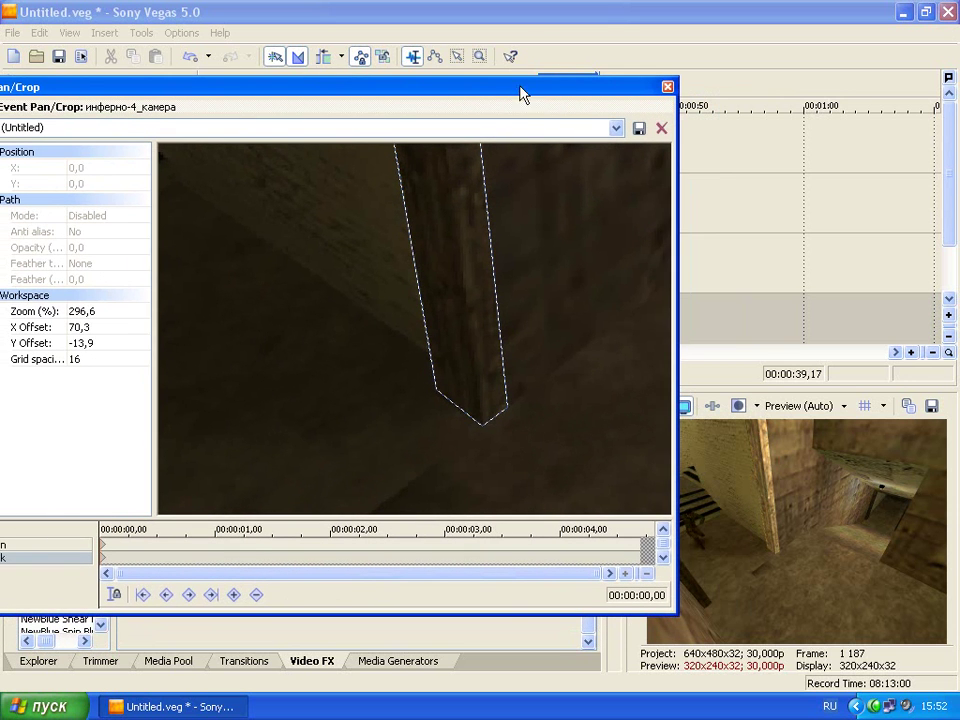
{"action": "scroll", "coordinate": [510, 236], "scroll_direction": "down", "scroll_amount": 10}
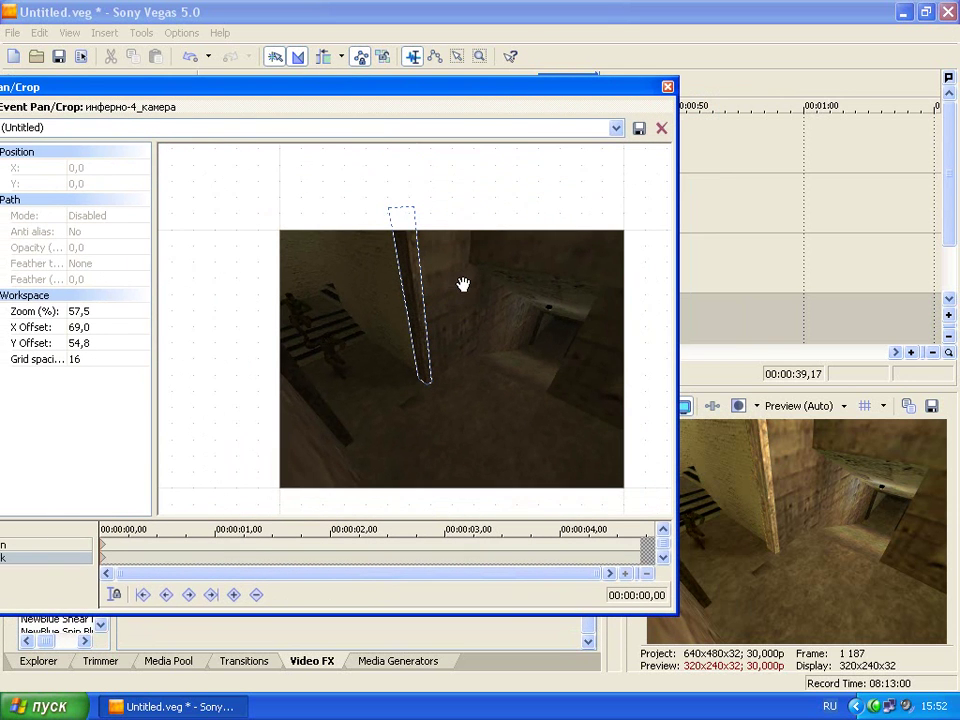
{"action": "left_click_drag", "start_coordinate": [204, 90], "coordinate": [331, 90]}
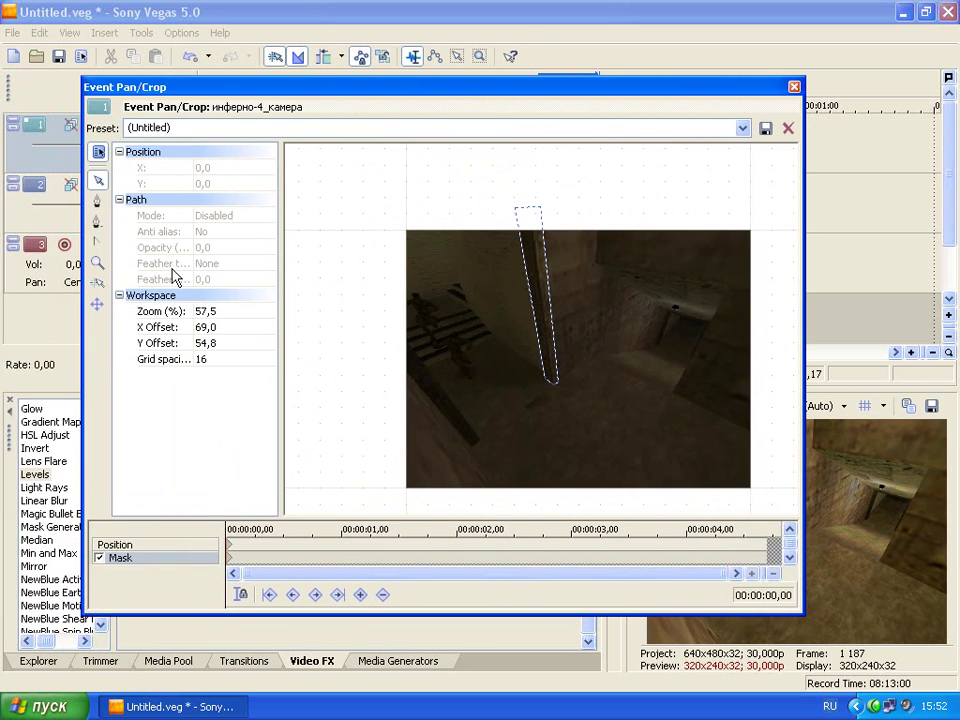
{"action": "left_click", "coordinate": [541, 207]}
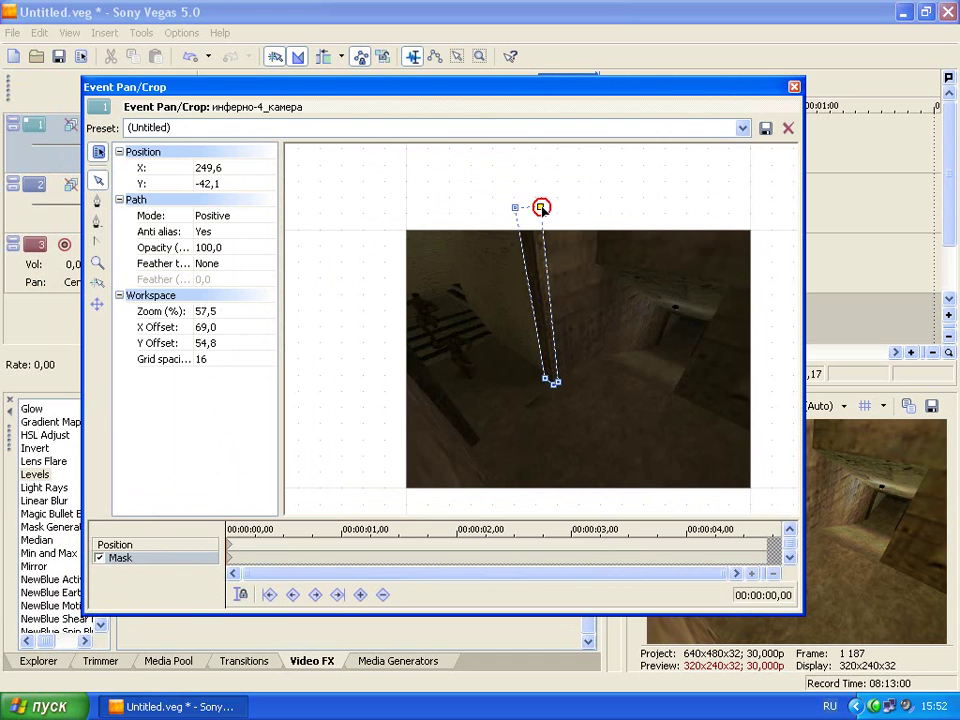
{"action": "left_click", "coordinate": [208, 264]}
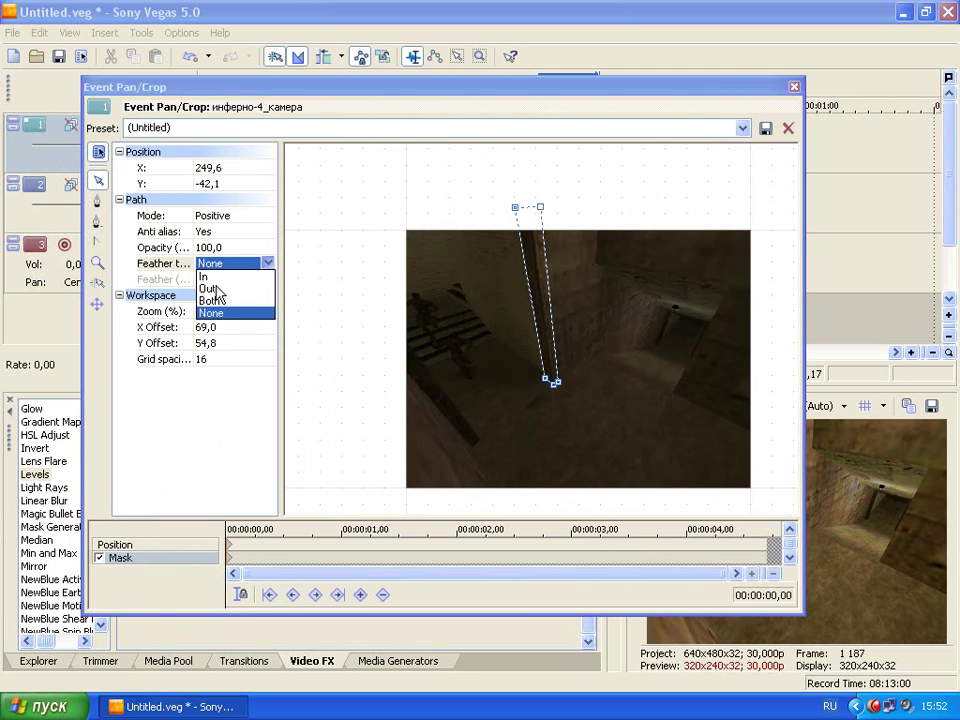
{"action": "left_click", "coordinate": [212, 288]}
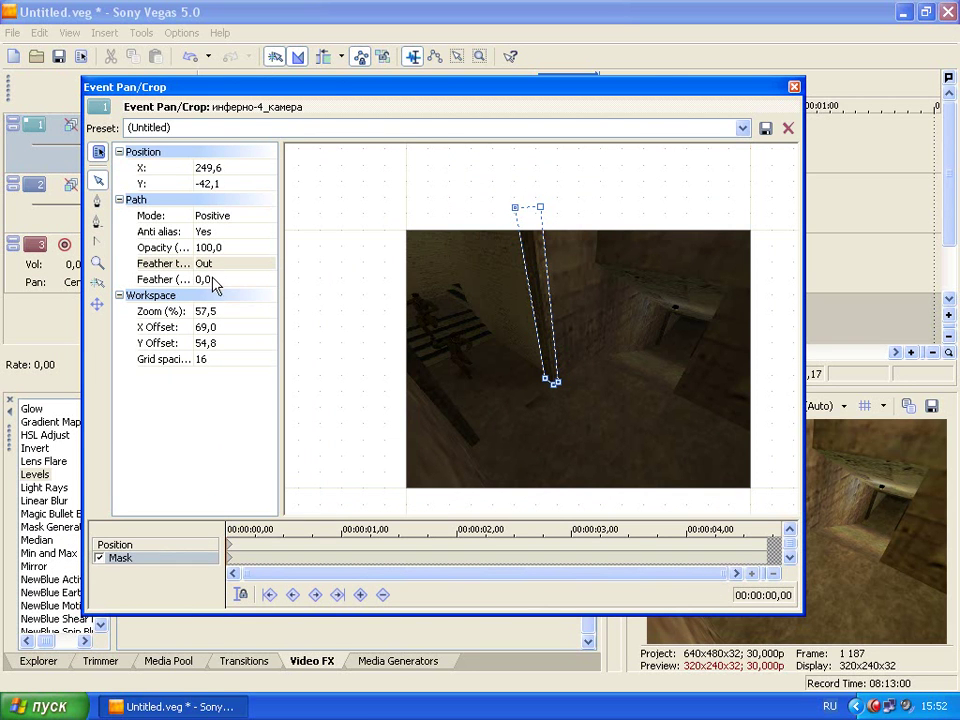
Set the mask's feather to 2,8 % and close the Pan/Crop settings.
{"action": "left_click", "coordinate": [212, 282]}
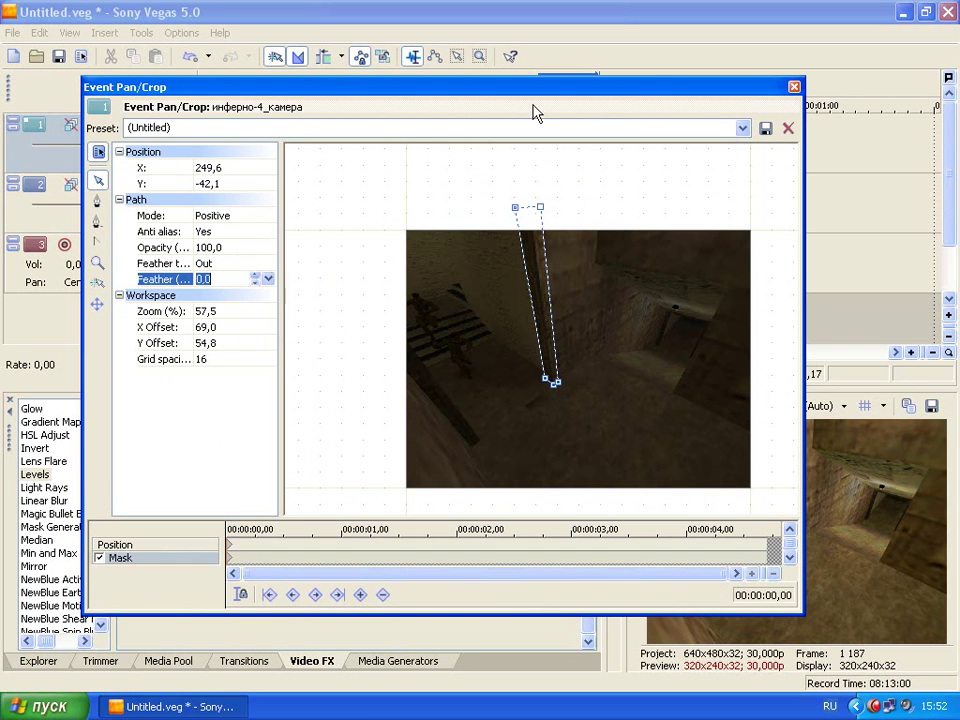
{"action": "left_click_drag", "start_coordinate": [533, 99], "coordinate": [433, 56]}
{"action": "left_click", "coordinate": [118, 240]}
{"action": "left_click", "coordinate": [172, 238]}
{"action": "mouse_move", "coordinate": [104, 253]}
{"action": "left_mouse_down"}
{"action": "mouse_move", "coordinate": [178, 251]}
{"action": "mouse_move", "coordinate": [131, 251]}
{"action": "mouse_move", "coordinate": [114, 236]}
{"action": "left_mouse_up"}
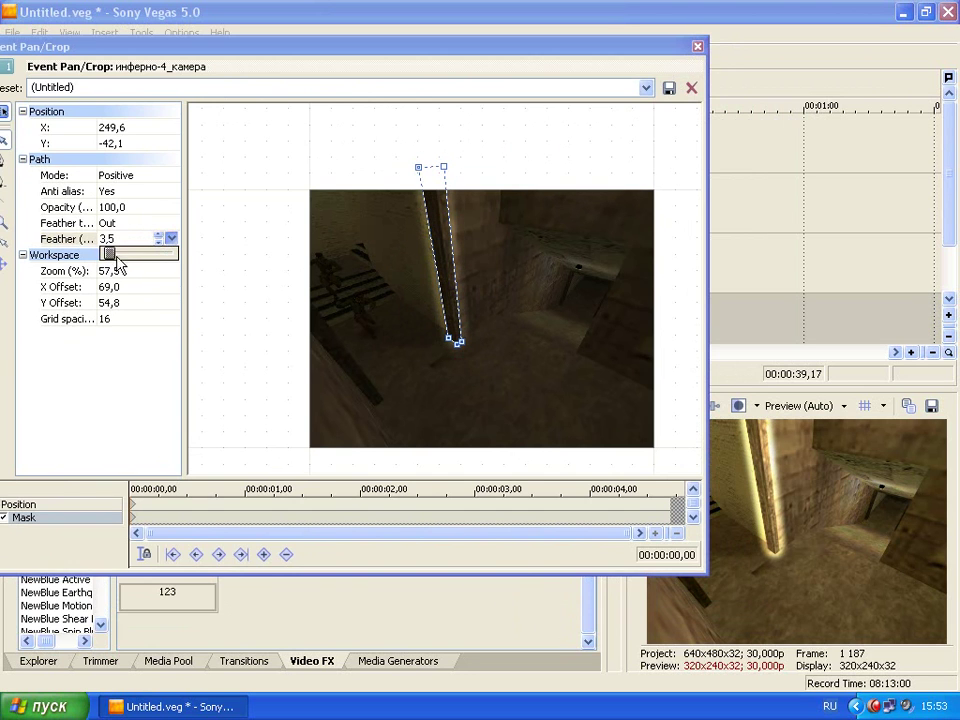
{"action": "left_click_drag", "start_coordinate": [109, 256], "coordinate": [108, 256]}
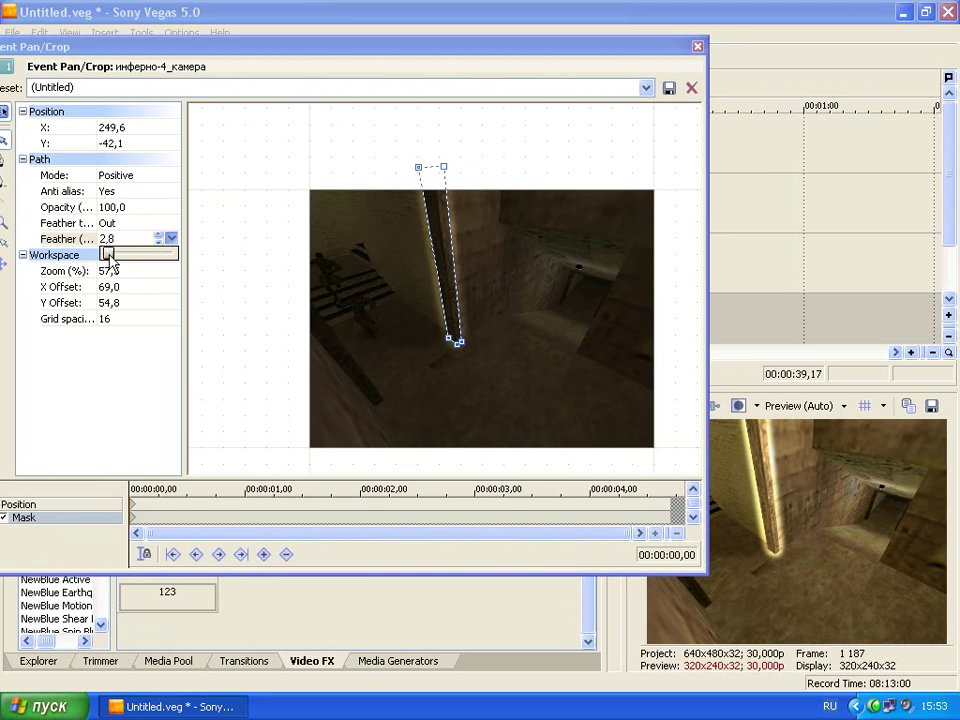
{"action": "left_click", "coordinate": [696, 46]}
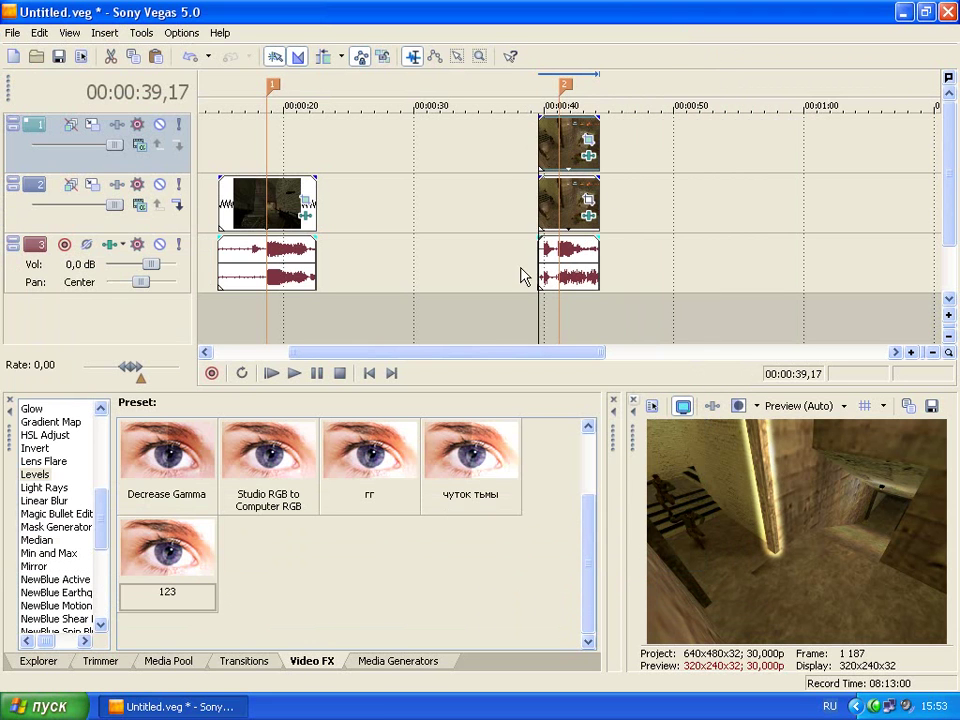
Lower the masked copy's opacity slightly and place the cursor at 00:00:40,03 near the start of the clip.
{"action": "left_click_drag", "start_coordinate": [568, 118], "coordinate": [549, 135]}
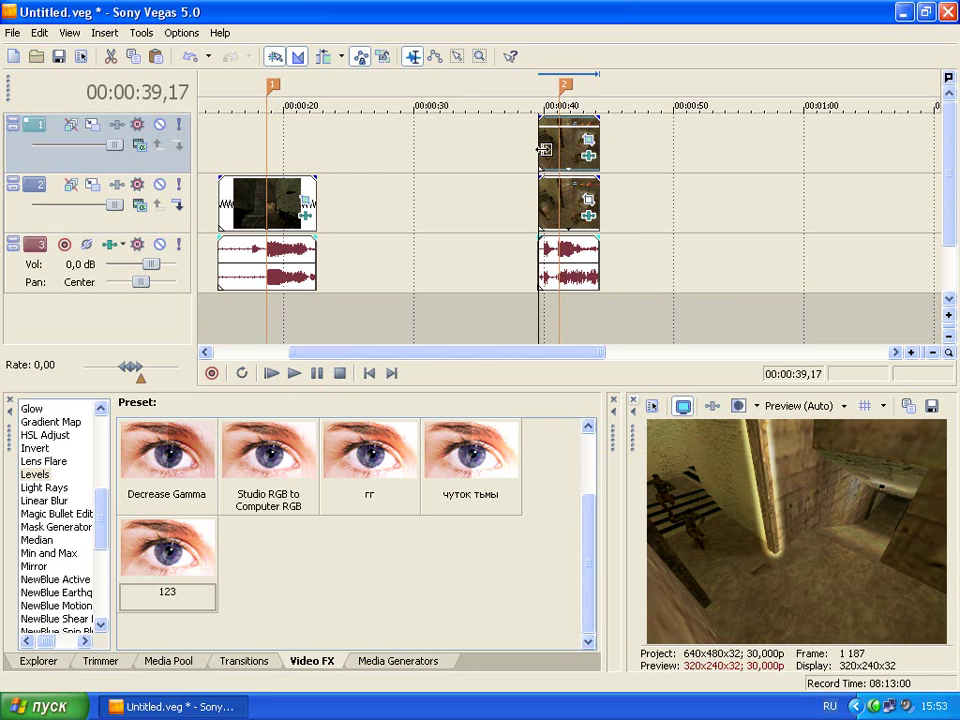
{"action": "left_click", "coordinate": [546, 155]}
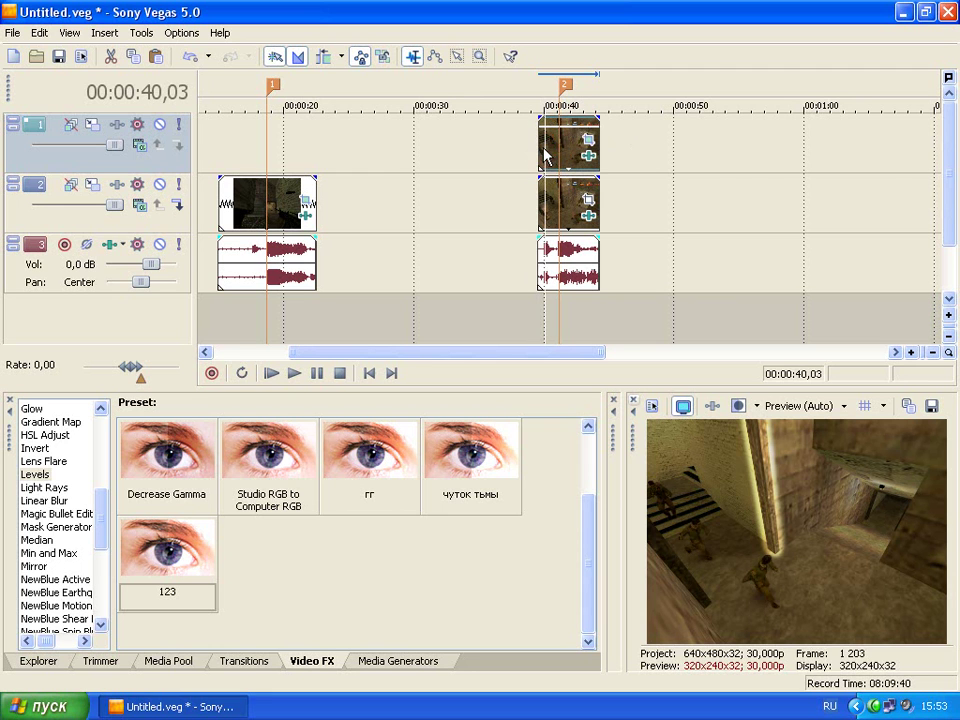
{"action": "scroll", "coordinate": [543, 155], "scroll_direction": "up", "scroll_amount": 8}
{"action": "scroll", "coordinate": [543, 154], "scroll_direction": "down", "scroll_amount": 2}
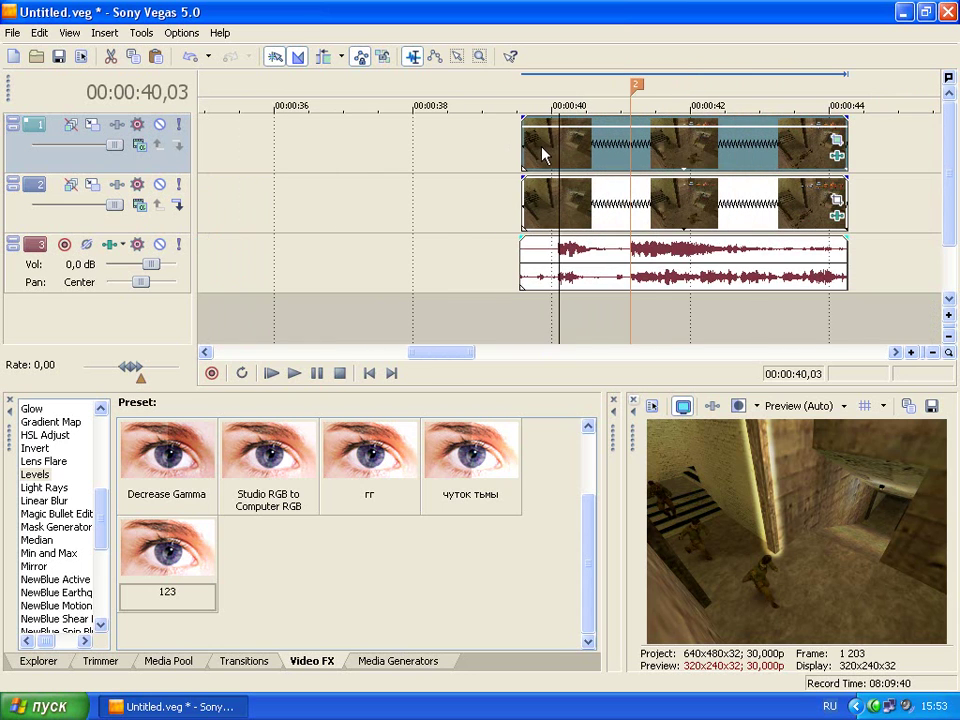
Step frame by frame through the sound peak before marker 2 and leave the cursor at 00:00:40,10 as the cut point.
{"action": "key", "text": "Left"}
{"action": "key", "text": "Left"}
{"action": "key", "text": "Left"}
{"action": "key", "text": "Left"}
{"action": "key", "text": "Left"}
{"action": "key", "text": "Left"}
{"action": "key", "text": "Left"}
{"action": "key", "text": "Left"}
{"action": "key", "text": "Left"}
{"action": "key", "text": "Right"}
{"action": "key", "text": "Right"}
{"action": "key", "text": "Right"}
{"action": "key", "text": "Right"}
{"action": "key", "text": "Right"}
{"action": "key", "text": "Right"}
{"action": "key", "text": "Right"}
{"action": "key", "text": "Right"}
{"action": "key", "text": "Right"}
{"action": "key", "text": "Right"}
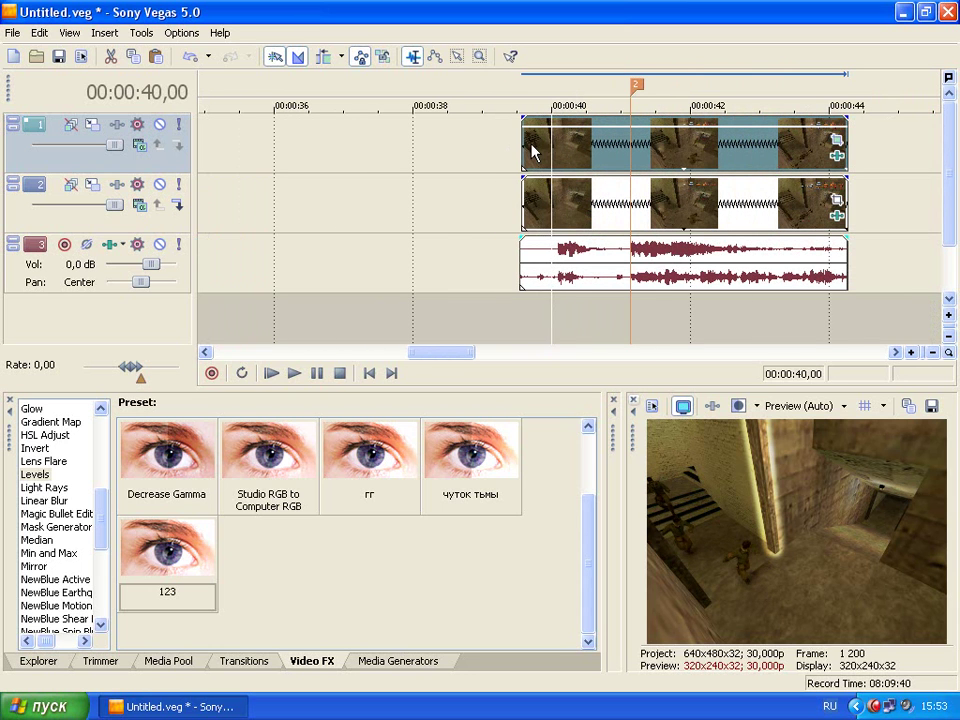
{"action": "key", "text": "Right"}
{"action": "key", "text": "Right"}
{"action": "key", "text": "Right"}
{"action": "key", "text": "Right"}
{"action": "key", "text": "Right"}
{"action": "key", "text": "Right"}
{"action": "key", "text": "Right"}
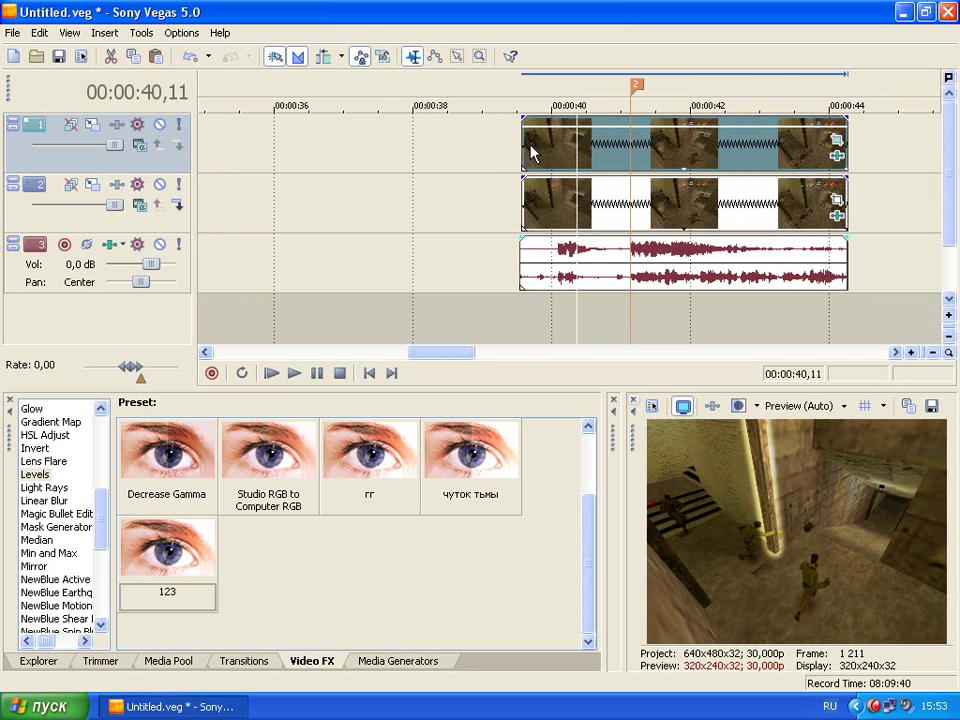
{"action": "key", "text": "Left"}
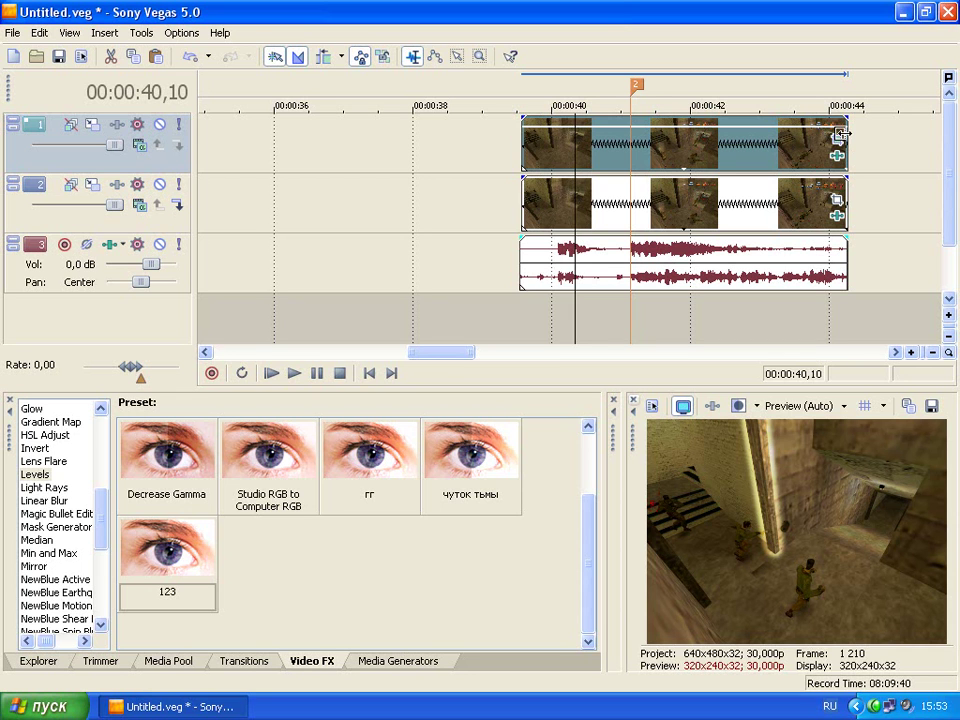
Trim the masked copy to about 00:00:39,21–00:00:40,10 and give it a smooth fade-out and a fade-in of 00:00:00,08.
{"action": "left_click_drag", "start_coordinate": [845, 133], "coordinate": [556, 114]}
{"action": "scroll", "coordinate": [588, 158], "scroll_direction": "up", "scroll_amount": 5}
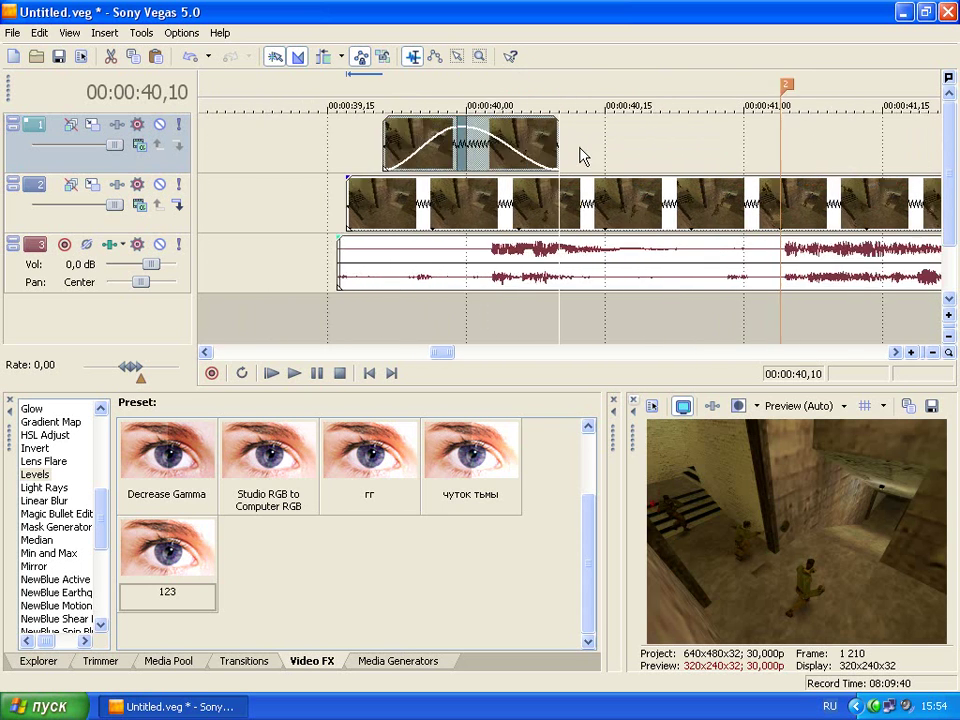
{"action": "left_click_drag", "start_coordinate": [420, 117], "coordinate": [446, 110]}
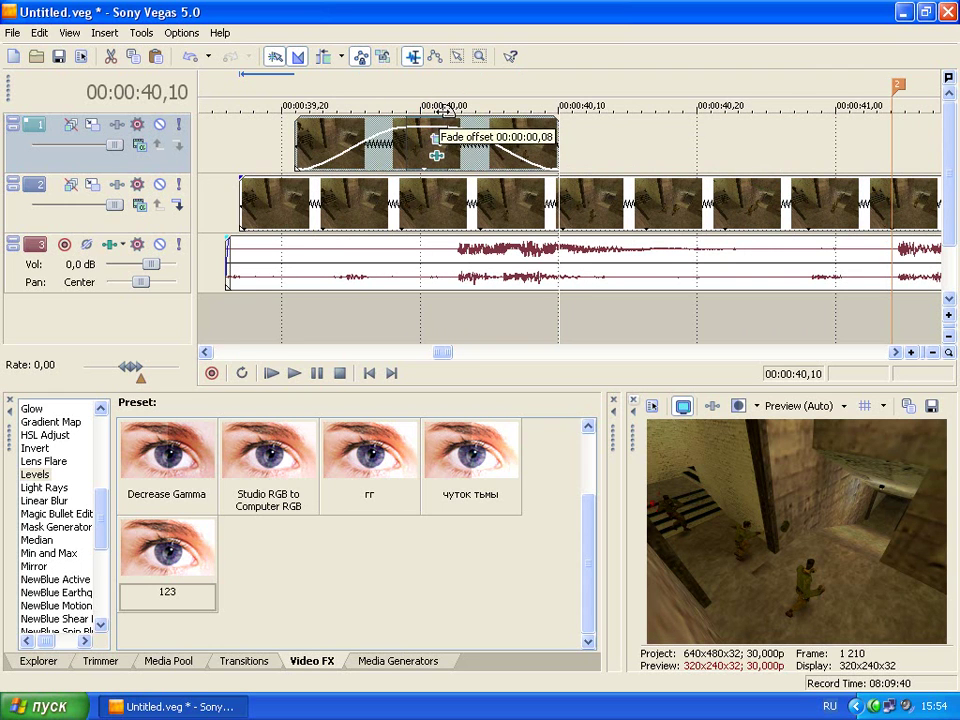
Play the timeline from just before the second clip to check the fading pillar glow.
{"action": "scroll", "coordinate": [467, 141], "scroll_direction": "down", "scroll_amount": 5}
{"action": "left_click", "coordinate": [500, 130]}
{"action": "key", "text": "space"}
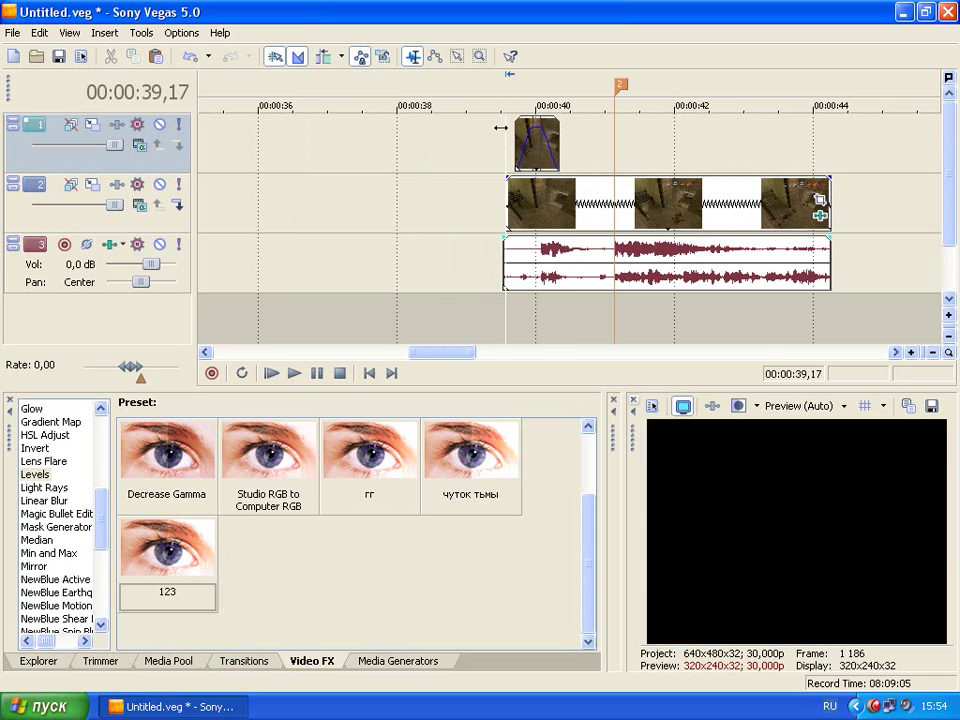
{"action": "left_click", "coordinate": [491, 136]}
{"action": "left_click", "coordinate": [296, 376]}
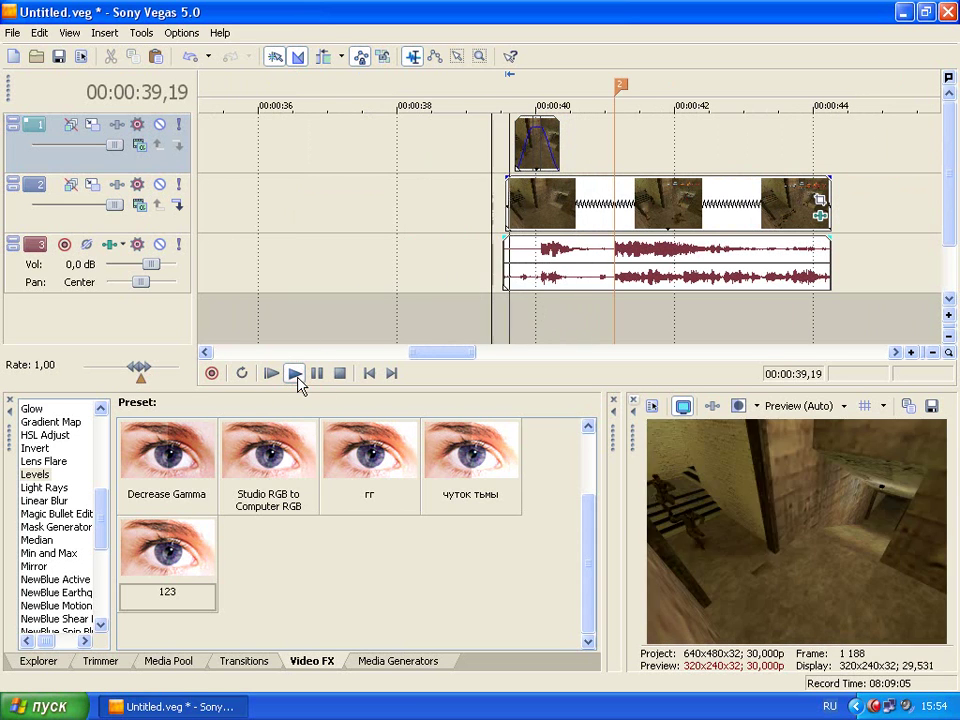
{"action": "left_click", "coordinate": [296, 376]}
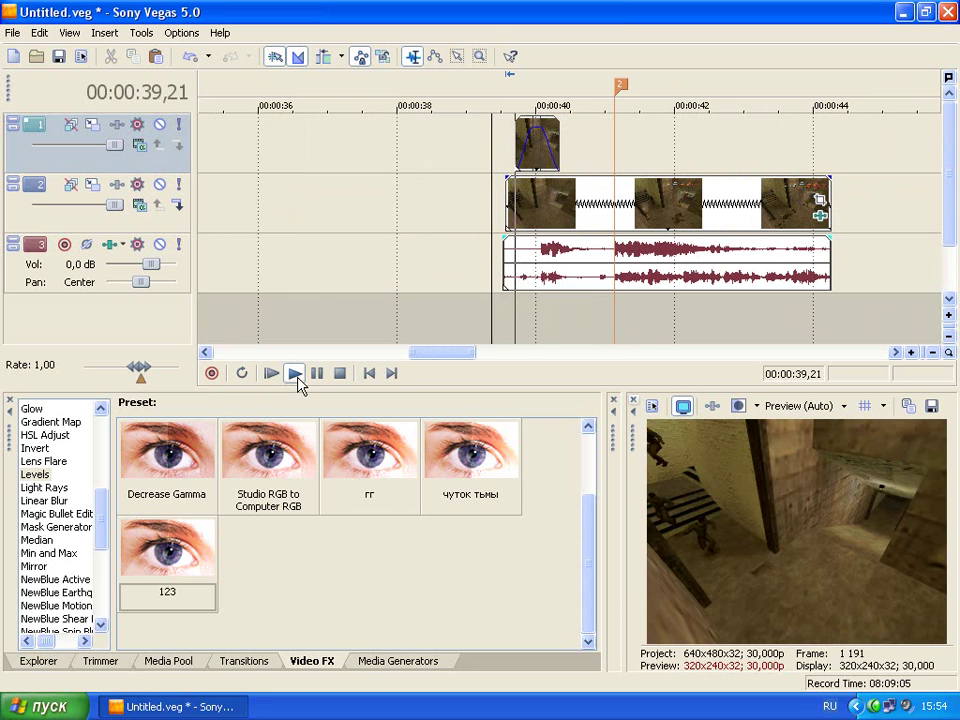
{"action": "left_click", "coordinate": [339, 374]}
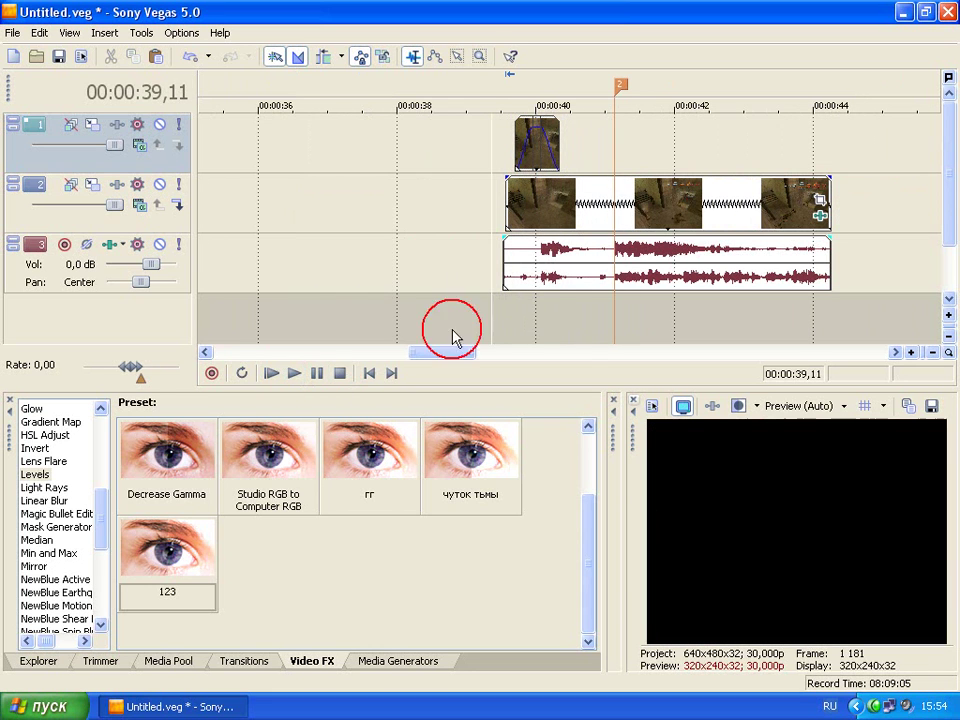
Open the desktop images de_train000 and ggggg copy.png in the image viewer to look at them.
{"action": "scroll", "coordinate": [626, 261], "scroll_direction": "down", "scroll_amount": 10}
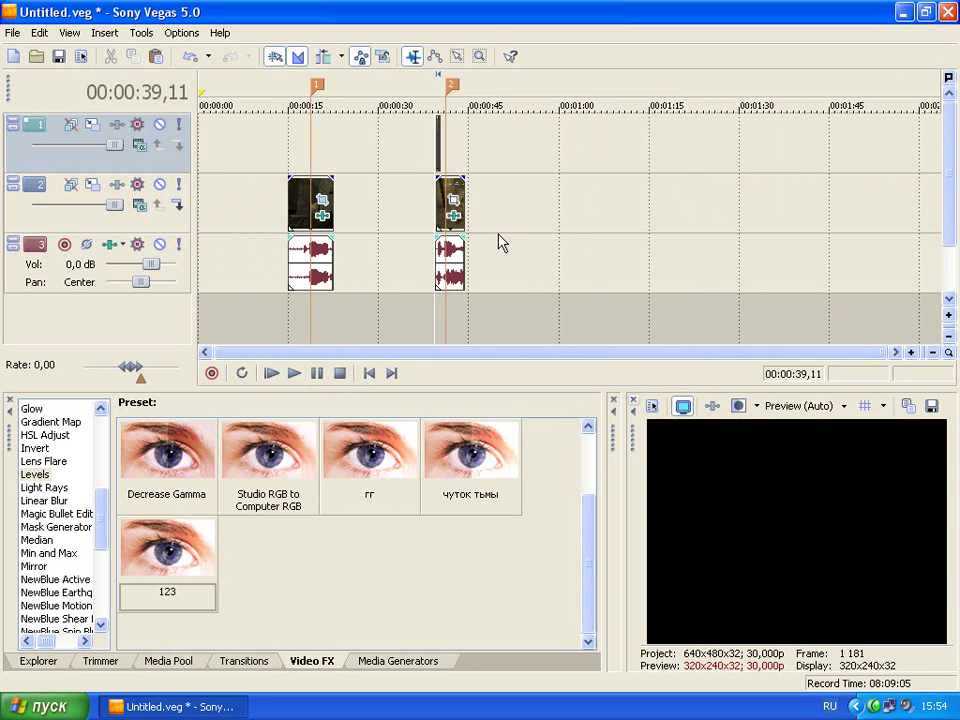
{"action": "left_click", "coordinate": [678, 416]}
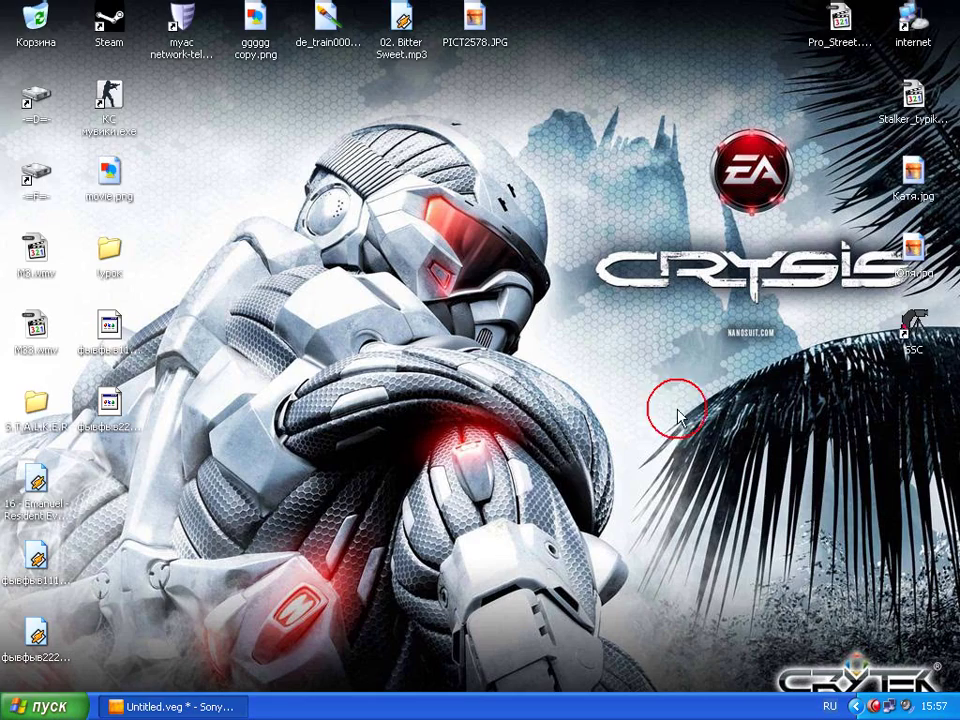
{"action": "double_click", "coordinate": [327, 29]}
{"action": "left_click", "coordinate": [945, 12]}
{"action": "double_click", "coordinate": [258, 14]}
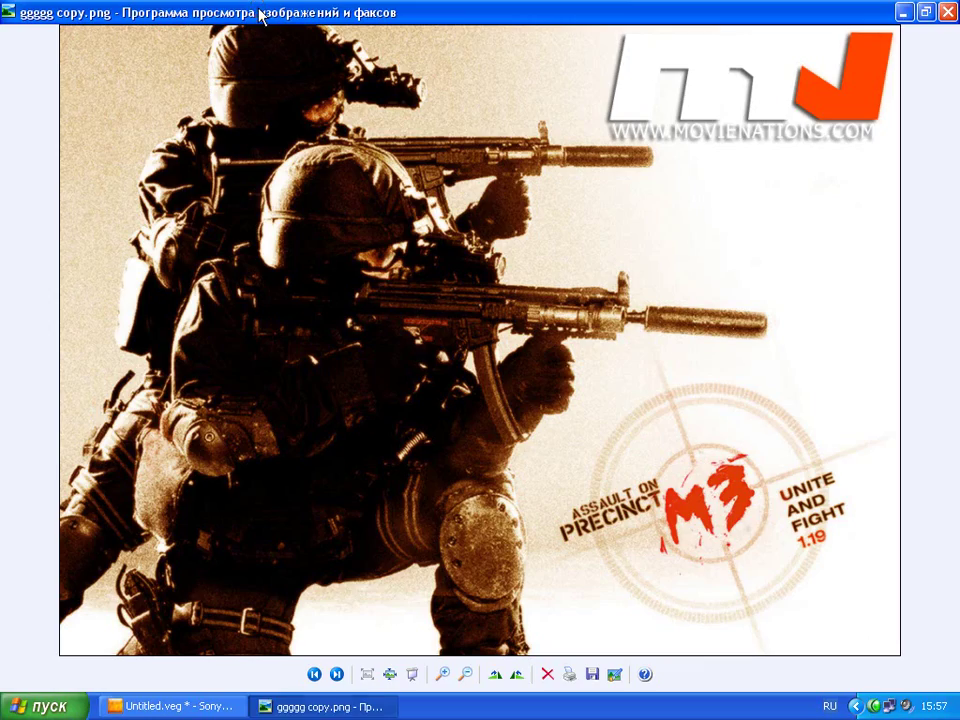
Switch back to Sony Vegas and stack the two images at about 00:01:00, the de_train picture on track 1 above ggggg copy.png on track 2.
{"action": "left_click", "coordinate": [173, 707]}
{"action": "left_click_drag", "start_coordinate": [173, 707], "coordinate": [668, 190]}
{"action": "left_click_drag", "start_coordinate": [580, 190], "coordinate": [580, 142]}
{"action": "left_click_drag", "start_coordinate": [662, 190], "coordinate": [576, 190]}
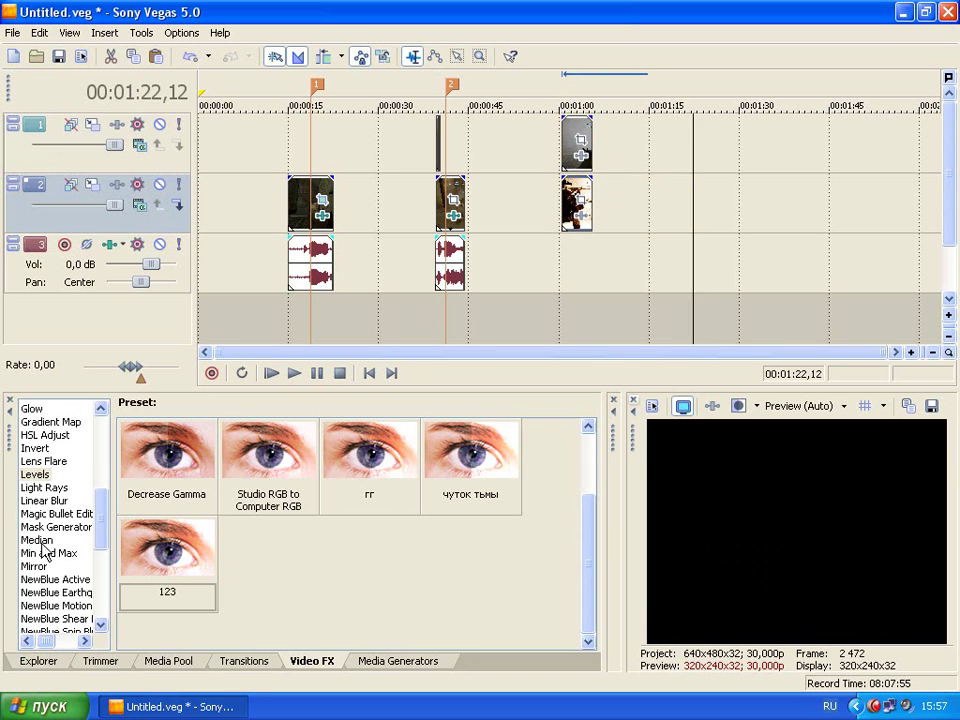
Apply the Chroma Keyer's Blue Screen preset to the de_train picture on track 1, sampling the light grey wall (RGB 164, 164, 163) as key colour.
{"action": "left_click_drag", "start_coordinate": [101, 517], "coordinate": [106, 419]}
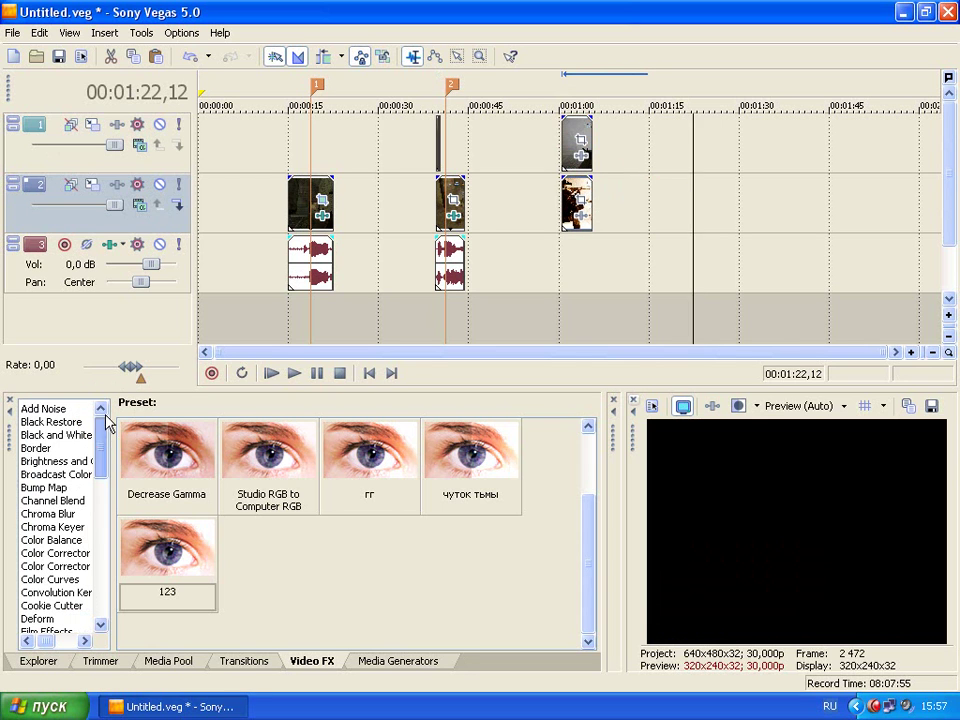
{"action": "left_click", "coordinate": [50, 527]}
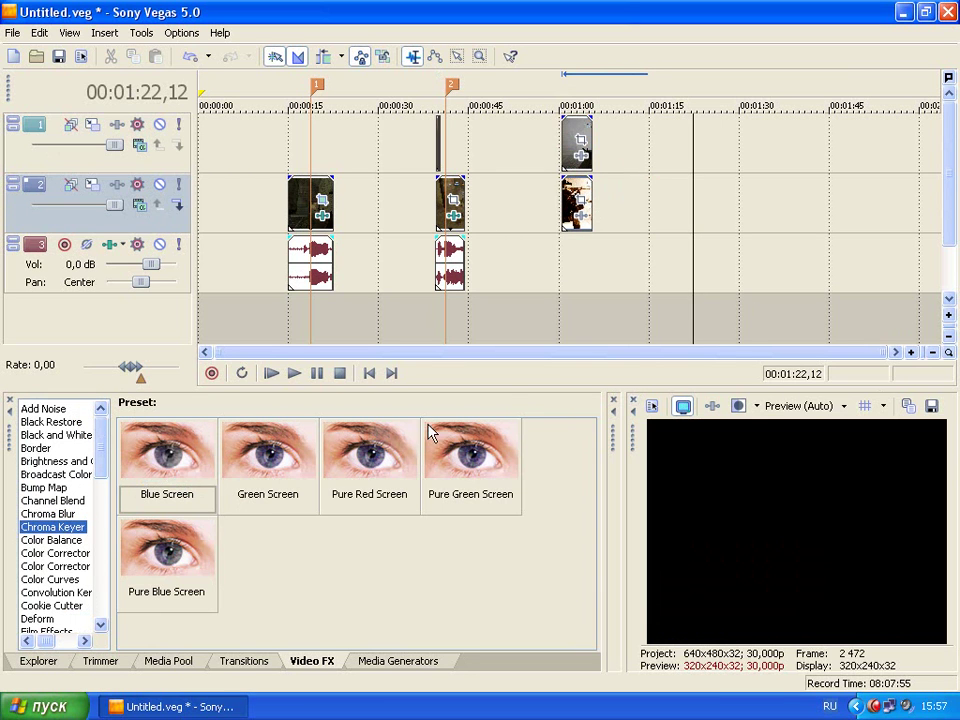
{"action": "left_click", "coordinate": [578, 141]}
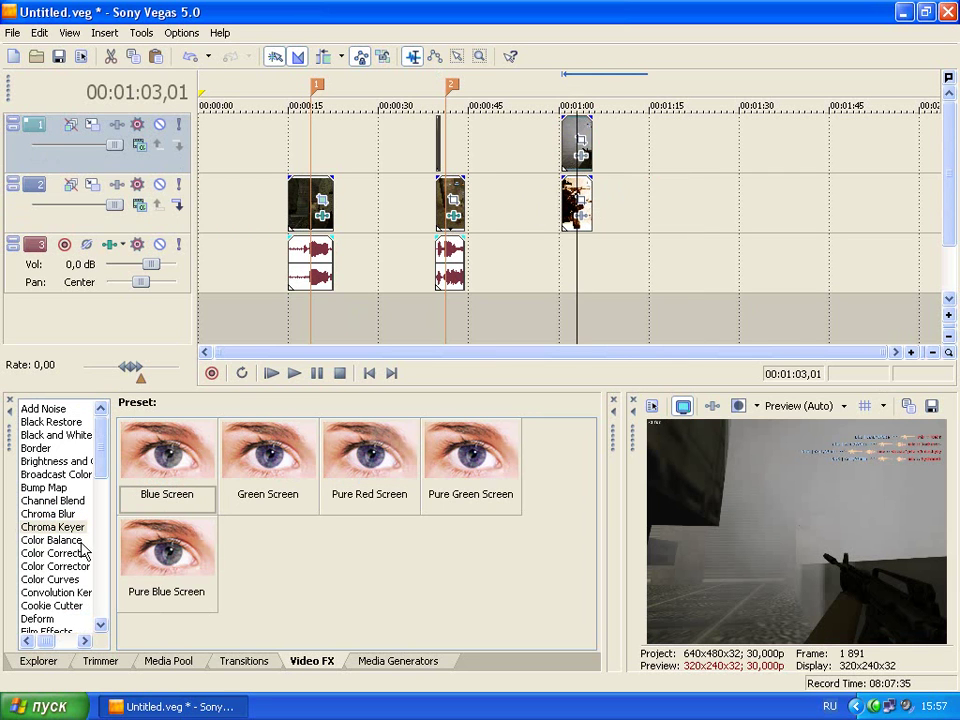
{"action": "left_click_drag", "start_coordinate": [167, 455], "coordinate": [583, 130]}
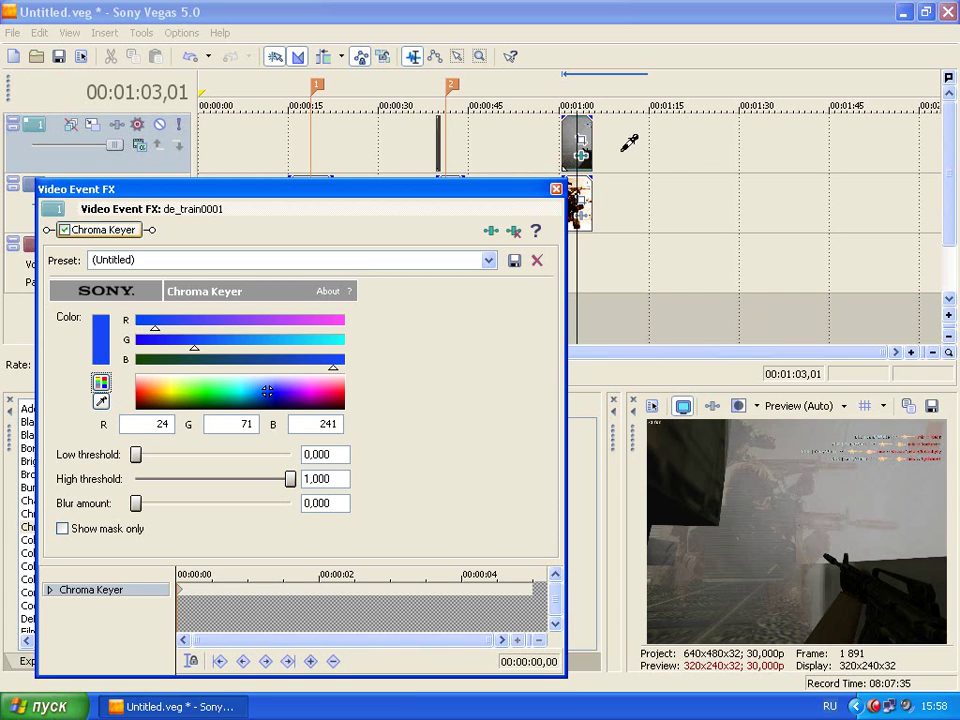
{"action": "left_click", "coordinate": [929, 500]}
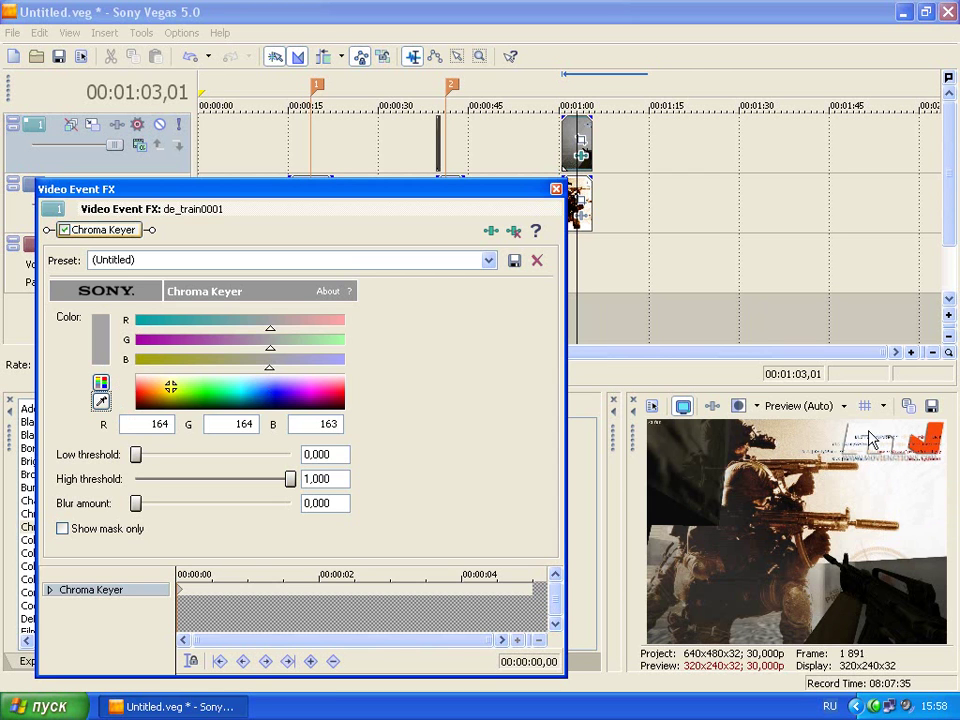
{"action": "left_click", "coordinate": [557, 190]}
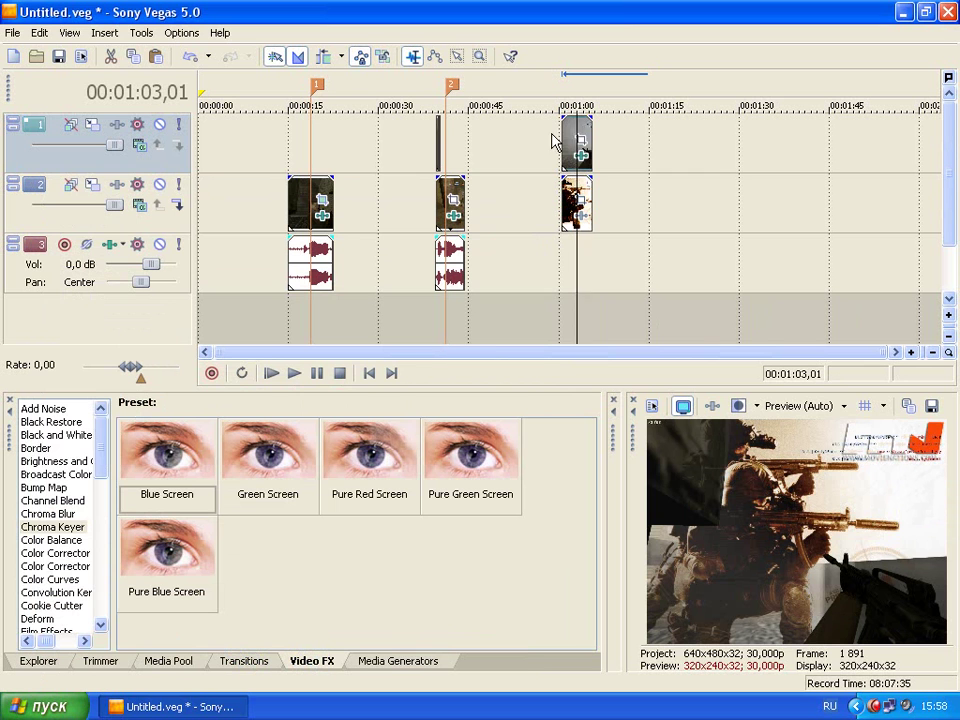
Add the Levels effect to the keyed de_train picture with input start 0,245 and input end 0,915.
{"action": "scroll", "coordinate": [58, 549], "scroll_direction": "down", "scroll_amount": 3}
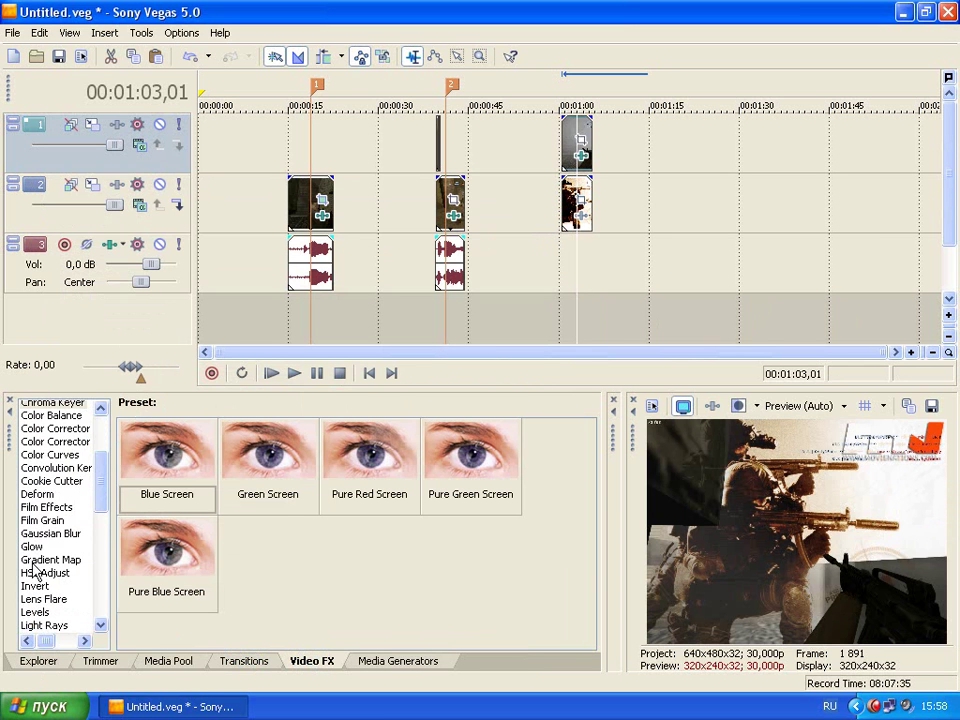
{"action": "left_click", "coordinate": [35, 612]}
{"action": "left_click_drag", "start_coordinate": [577, 128], "coordinate": [578, 130]}
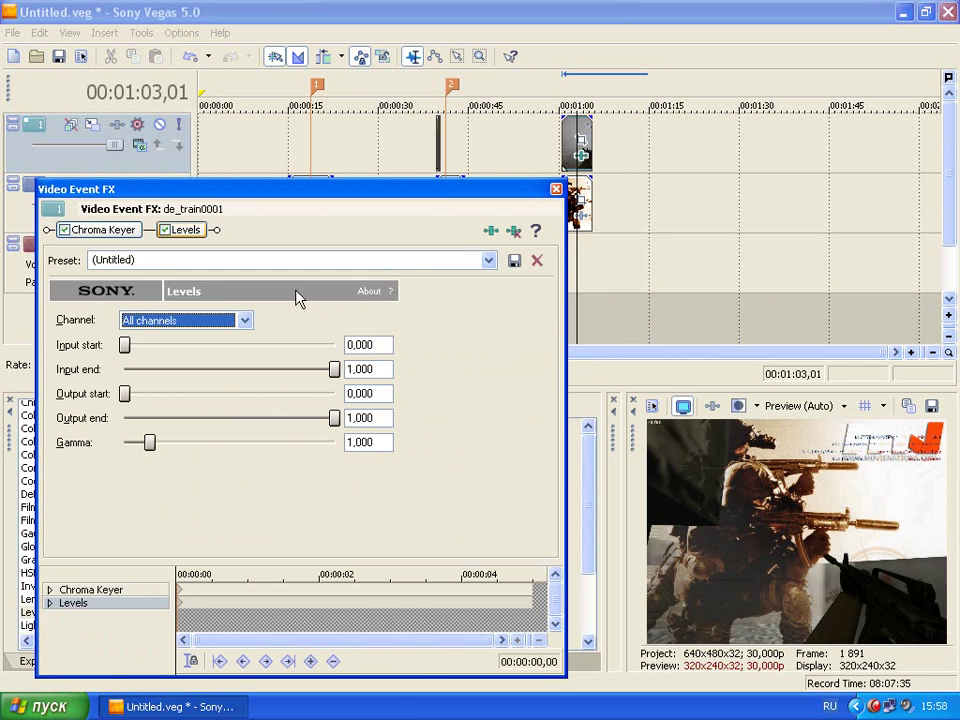
{"action": "mouse_move", "coordinate": [127, 346]}
{"action": "left_mouse_down"}
{"action": "mouse_move", "coordinate": [216, 345]}
{"action": "mouse_move", "coordinate": [124, 345]}
{"action": "mouse_move", "coordinate": [141, 345]}
{"action": "left_mouse_up"}
{"action": "left_click_drag", "start_coordinate": [295, 375], "coordinate": [310, 347]}
{"action": "left_click_drag", "start_coordinate": [142, 350], "coordinate": [177, 350]}
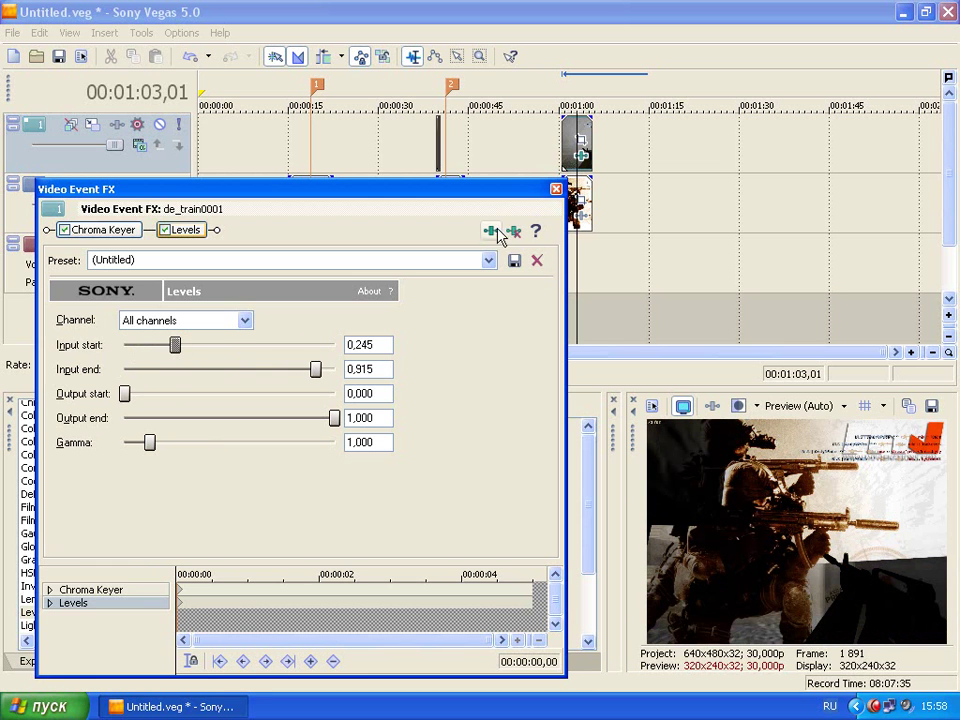
{"action": "left_click", "coordinate": [556, 190]}
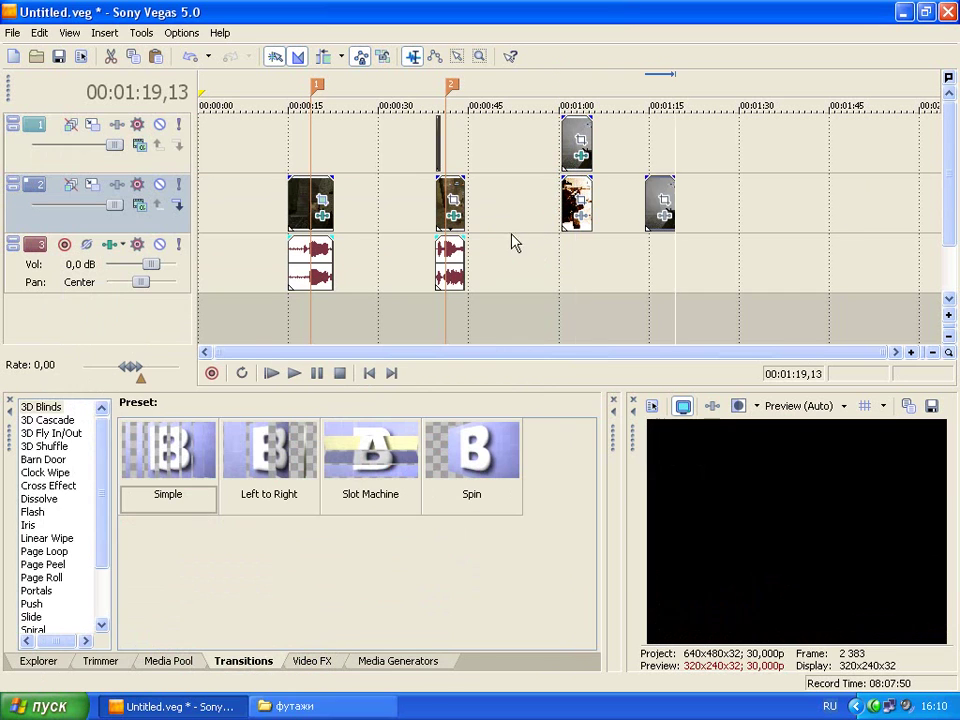
Place reelfire3.avi from the футажи folder on track 1 at about 00:01:14, above the second de_train picture.
{"action": "left_click", "coordinate": [661, 188]}
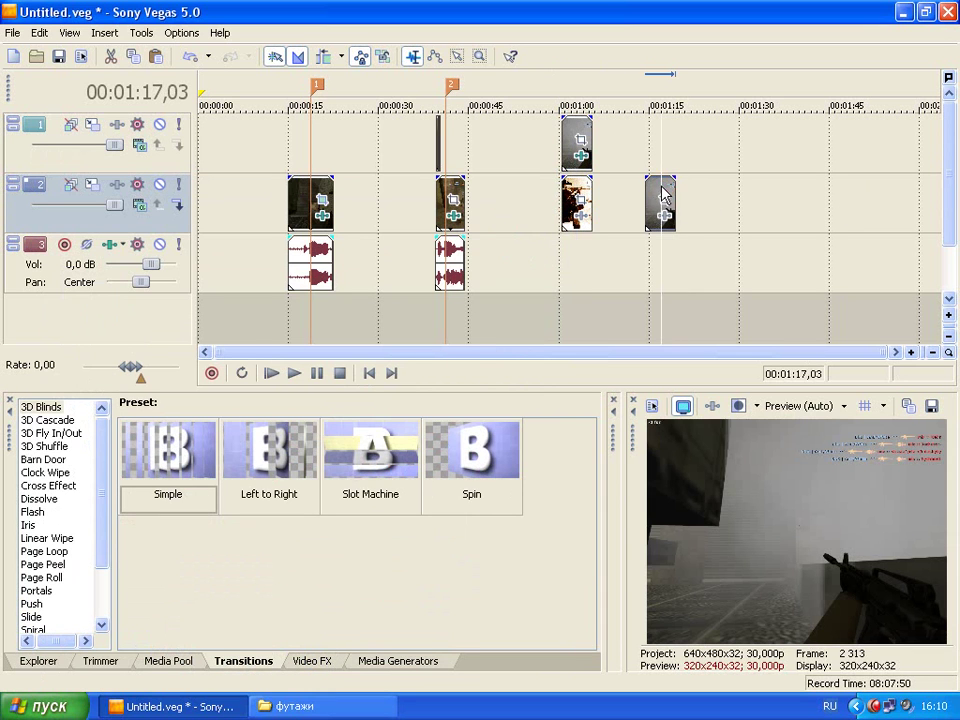
{"action": "left_click", "coordinate": [280, 706]}
{"action": "left_click_drag", "start_coordinate": [773, 203], "coordinate": [656, 140]}
{"action": "left_click", "coordinate": [653, 136]}
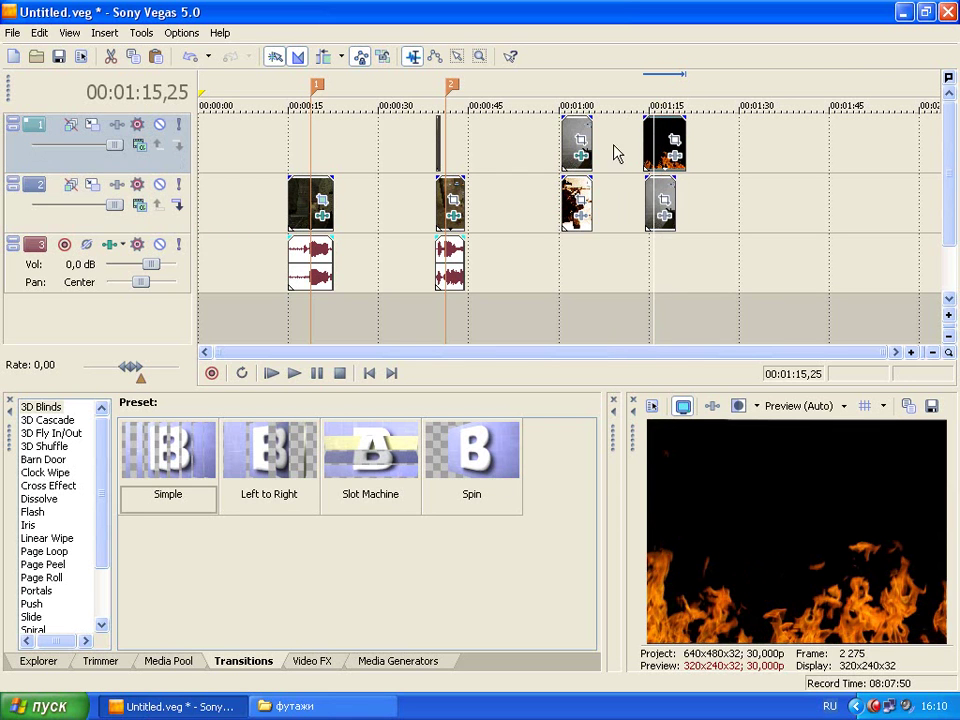
Set track 1's compositing mode to Add and play the fire overlay from about 00:01:14.
{"action": "left_click", "coordinate": [141, 148]}
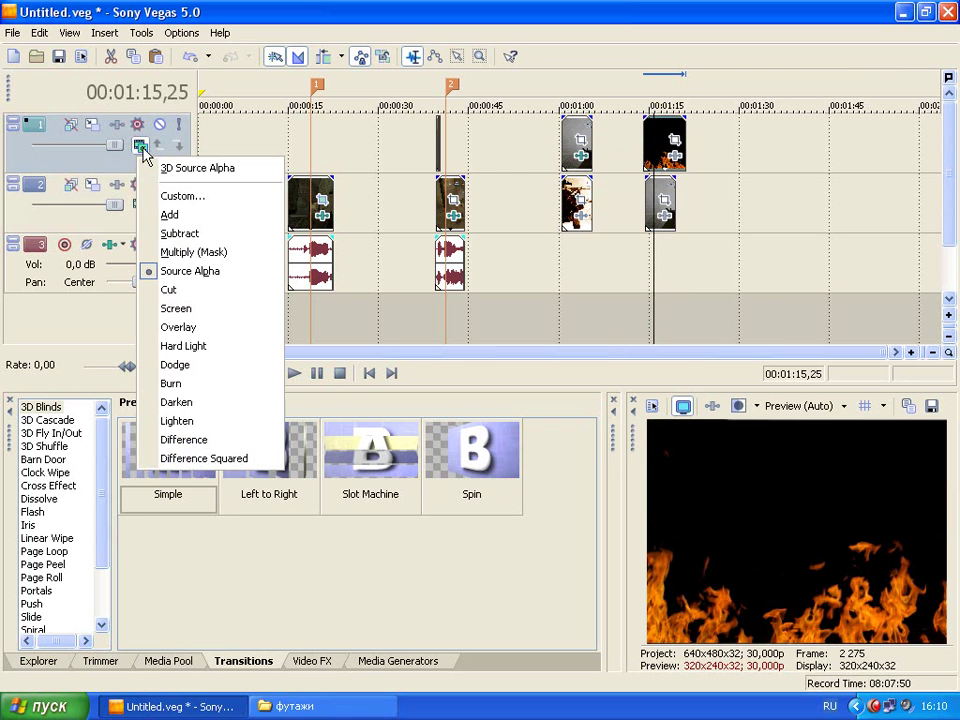
{"action": "left_click", "coordinate": [196, 215]}
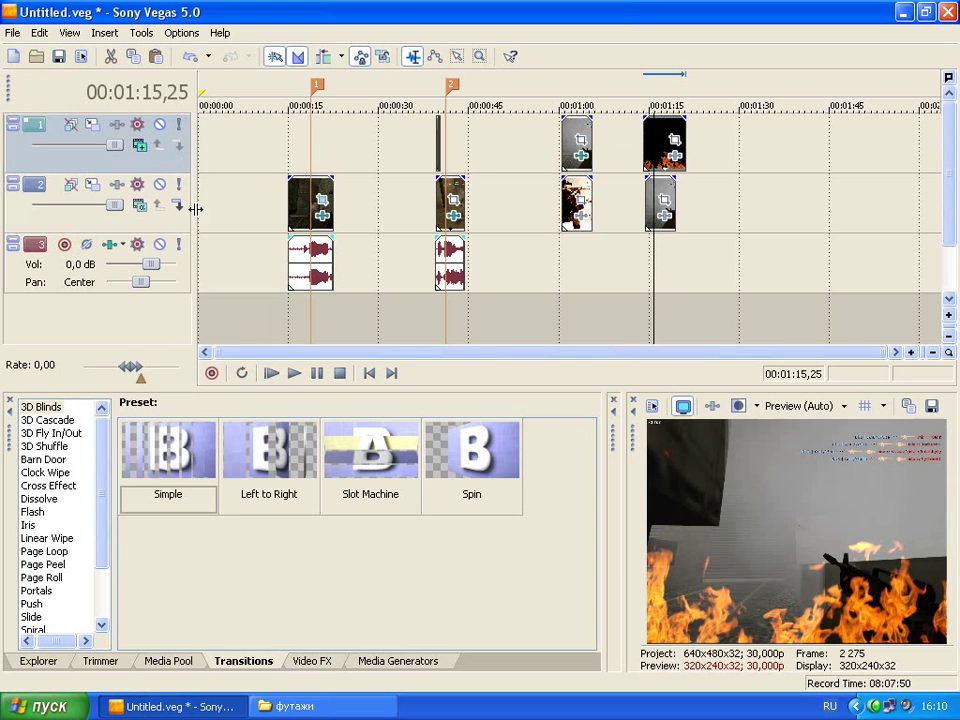
{"action": "left_click", "coordinate": [645, 137]}
{"action": "left_click", "coordinate": [295, 374]}
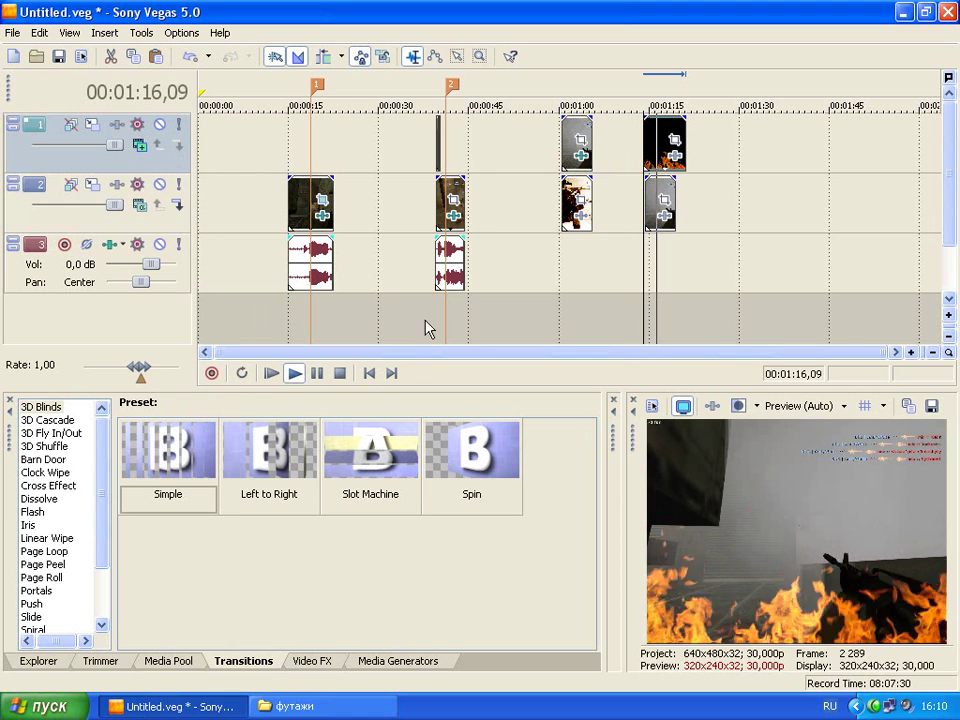
{"action": "left_click", "coordinate": [339, 376]}
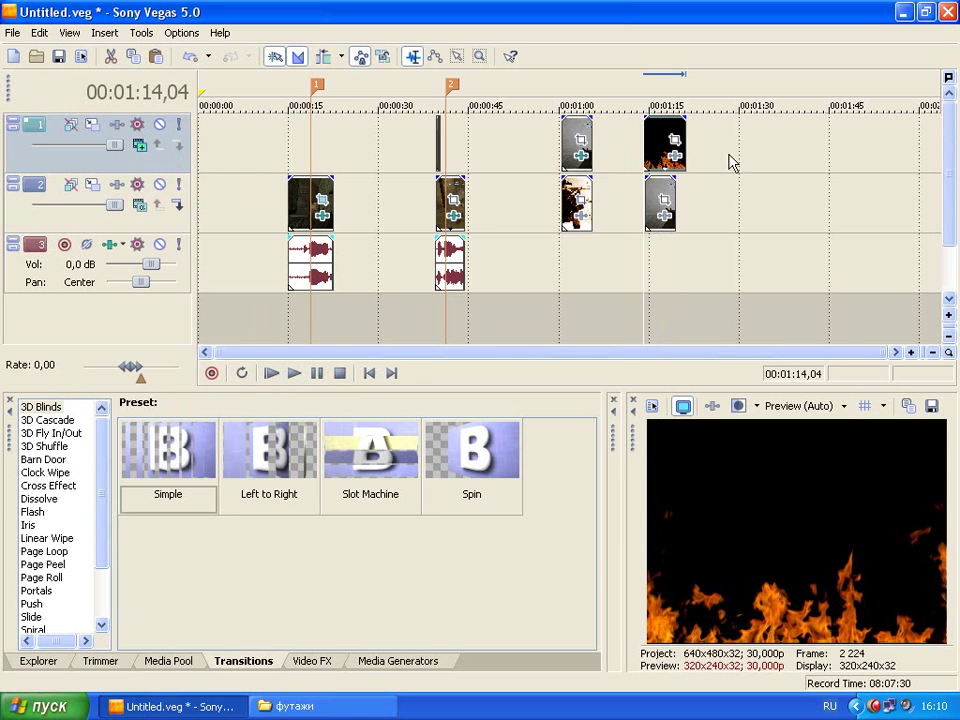
Move the fire clip to about 00:01:33 and put !!!copy0.png from the 104DSCIM кровь folder on track 1 at about 00:01:14.
{"action": "left_click_drag", "start_coordinate": [662, 140], "coordinate": [778, 134]}
{"action": "left_click", "coordinate": [322, 706]}
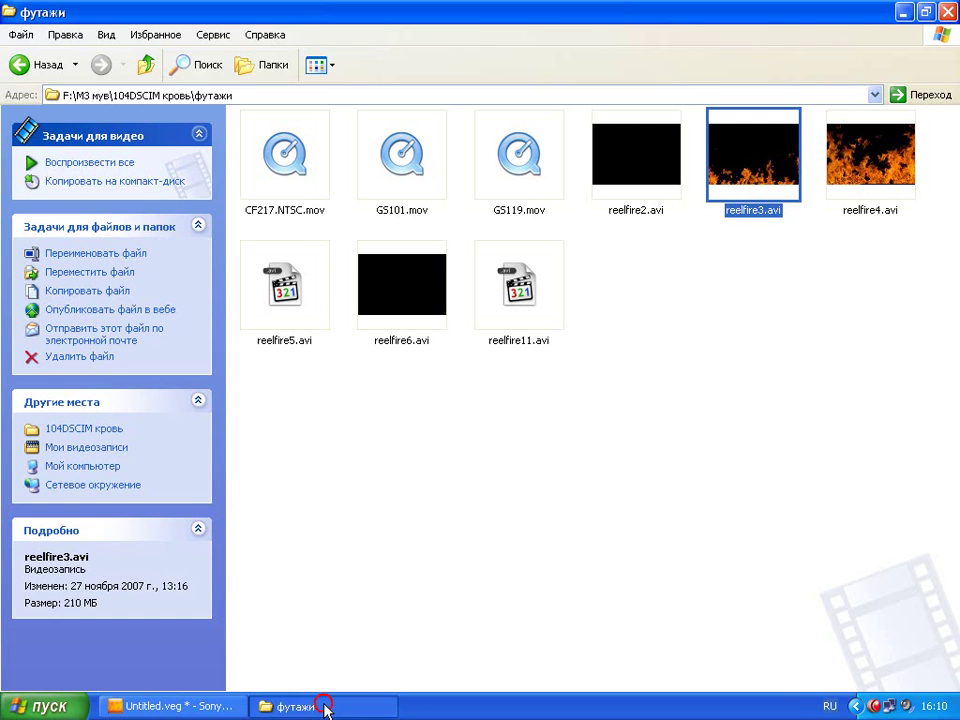
{"action": "key", "text": "BackSpace"}
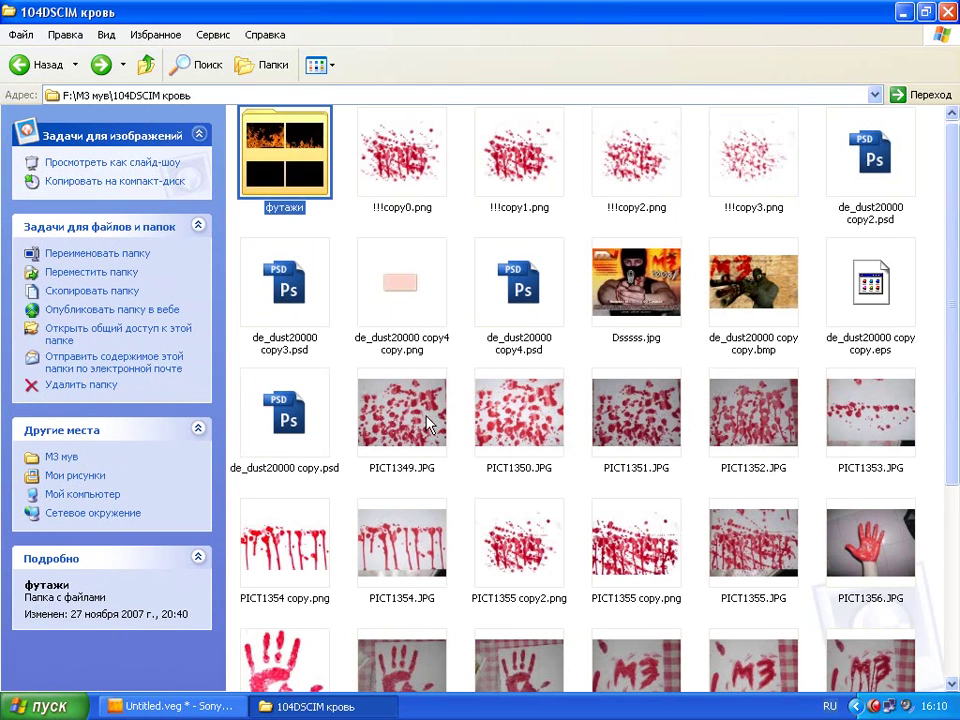
{"action": "left_click", "coordinate": [419, 175]}
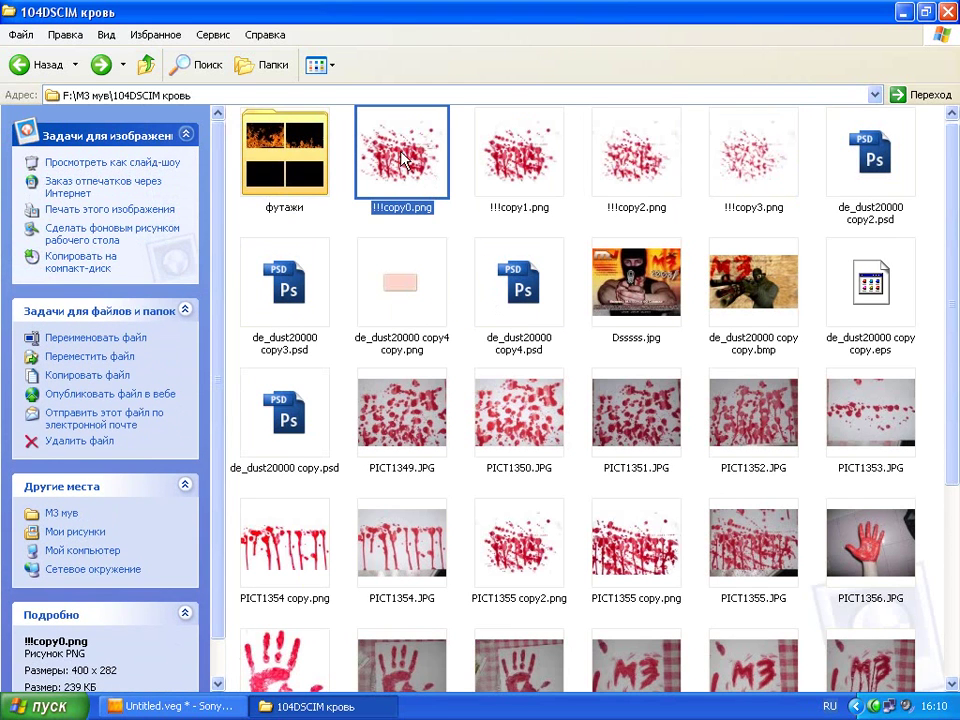
{"action": "left_click_drag", "start_coordinate": [170, 706], "coordinate": [660, 145]}
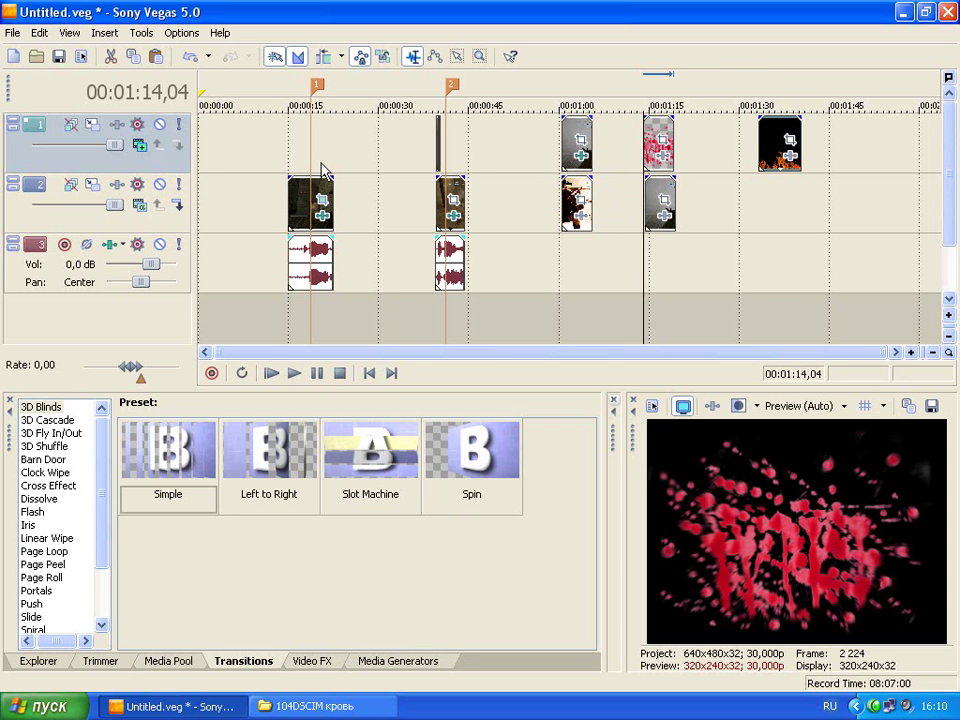
Set track 1's compositing mode to Source Alpha and preview the blood image over the picture at 00:01:16,09.
{"action": "left_click", "coordinate": [141, 145]}
{"action": "left_click", "coordinate": [230, 273]}
{"action": "left_click", "coordinate": [657, 138]}
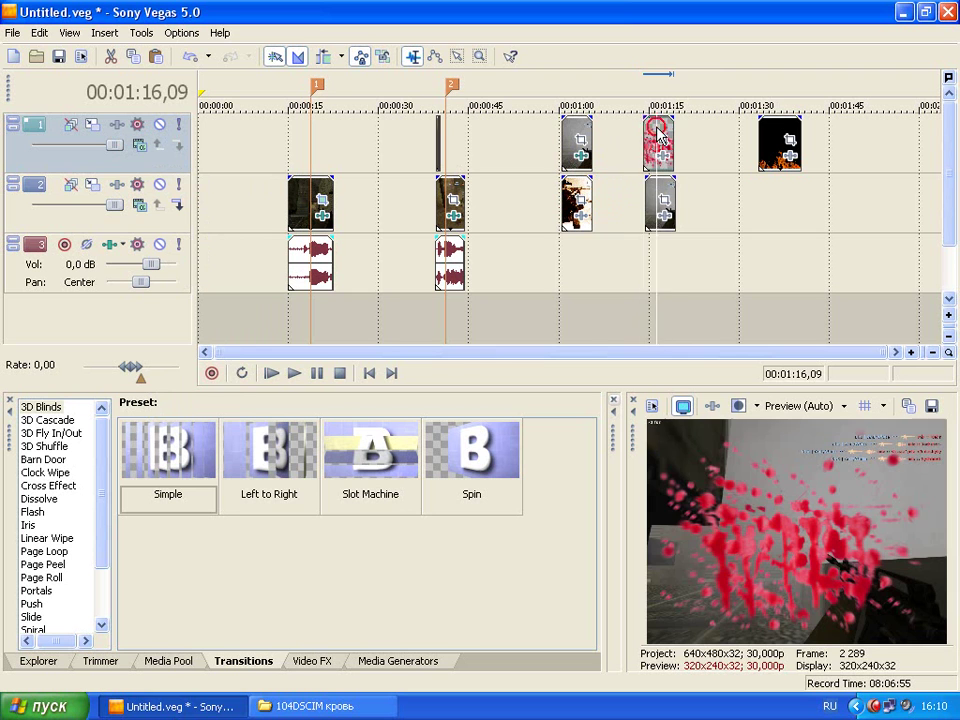
Add the Levels effect to the !!!copy0 blood image and adjust its input start.
{"action": "left_click_drag", "start_coordinate": [101, 465], "coordinate": [104, 504]}
{"action": "left_click", "coordinate": [311, 660]}
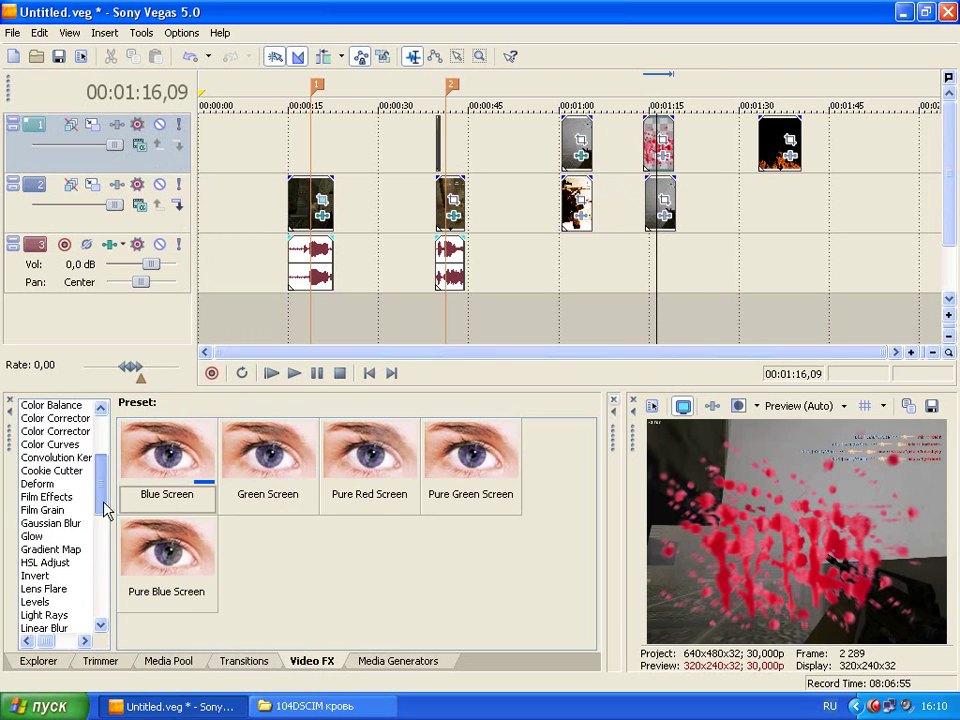
{"action": "left_click", "coordinate": [34, 602]}
{"action": "left_click_drag", "start_coordinate": [167, 460], "coordinate": [645, 137]}
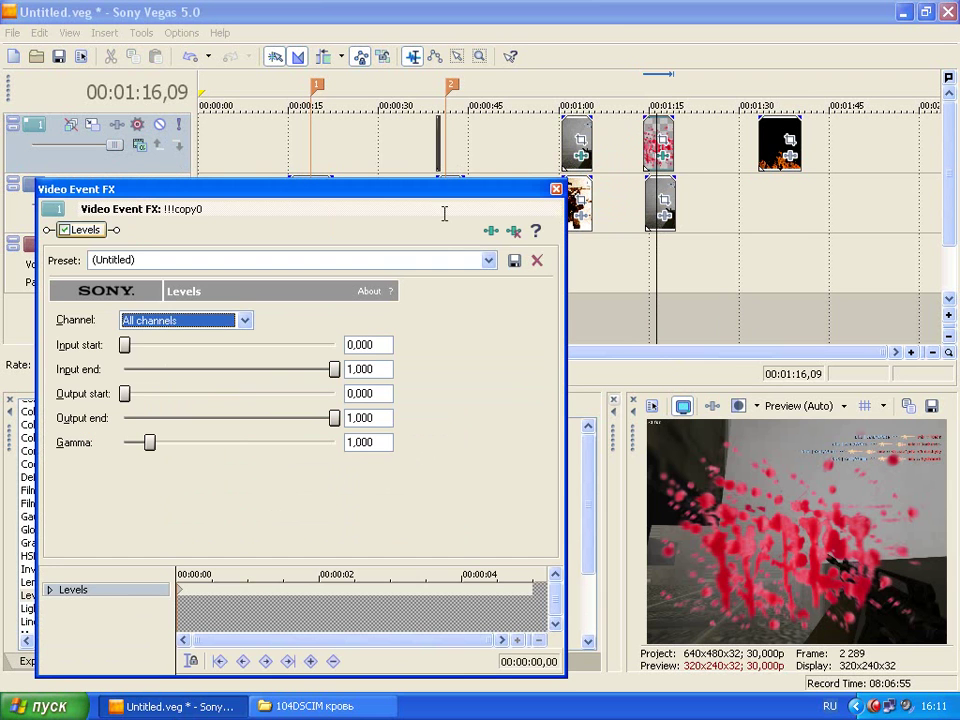
{"action": "left_click_drag", "start_coordinate": [124, 344], "coordinate": [127, 315]}
{"action": "left_click", "coordinate": [556, 189]}
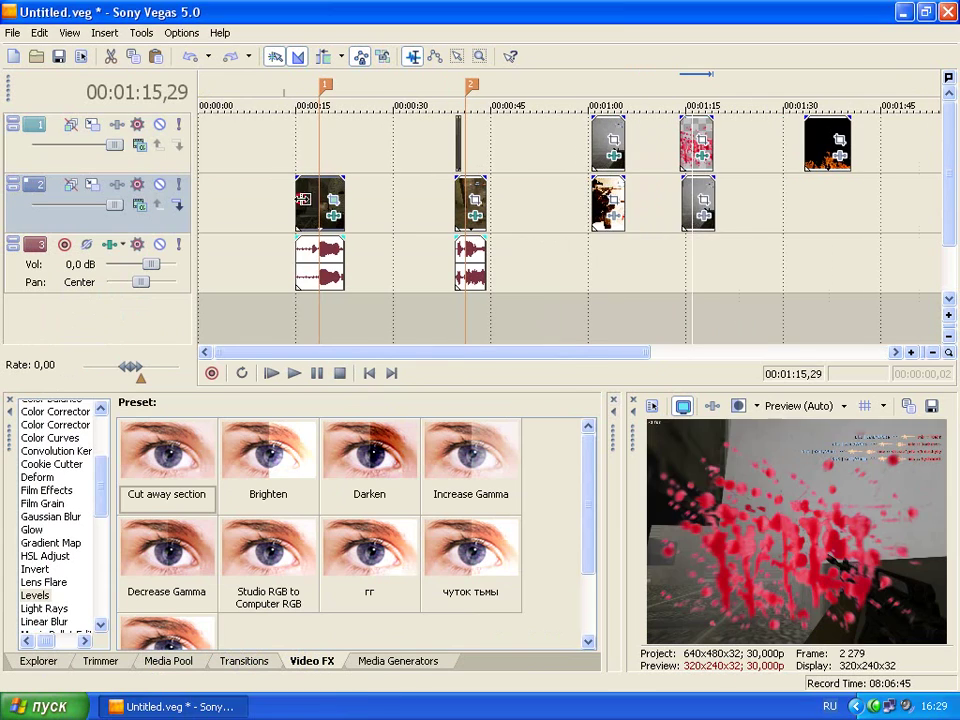
Insert an audio track below the existing tracks and place the music file from the desktop at its start.
{"action": "left_click", "coordinate": [299, 199]}
{"action": "right_click", "coordinate": [344, 316]}
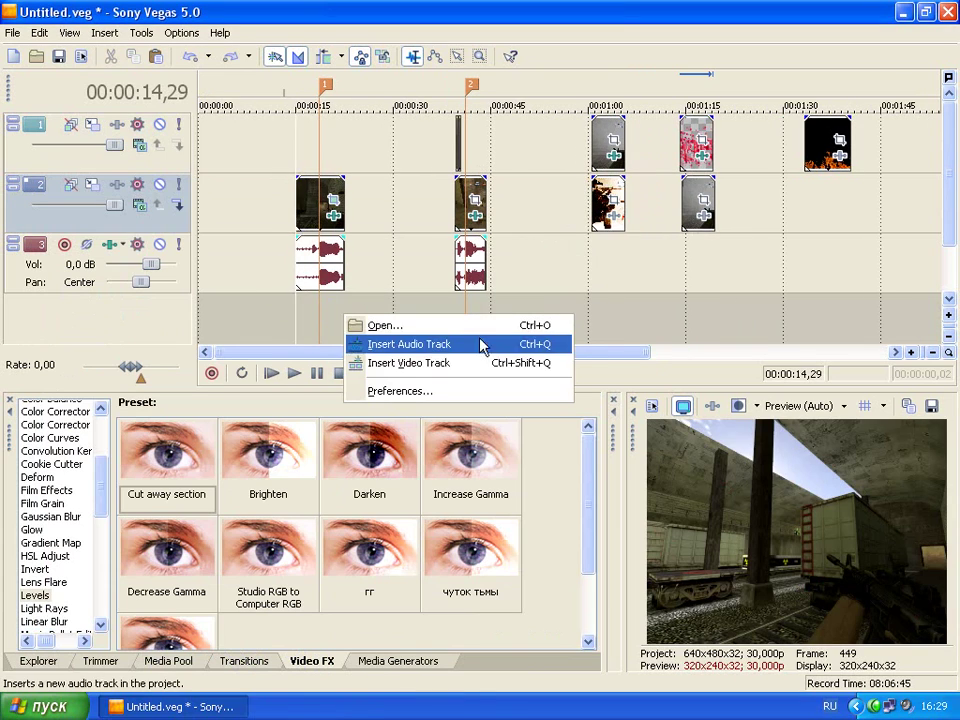
{"action": "left_click", "coordinate": [472, 346]}
{"action": "left_click", "coordinate": [903, 12]}
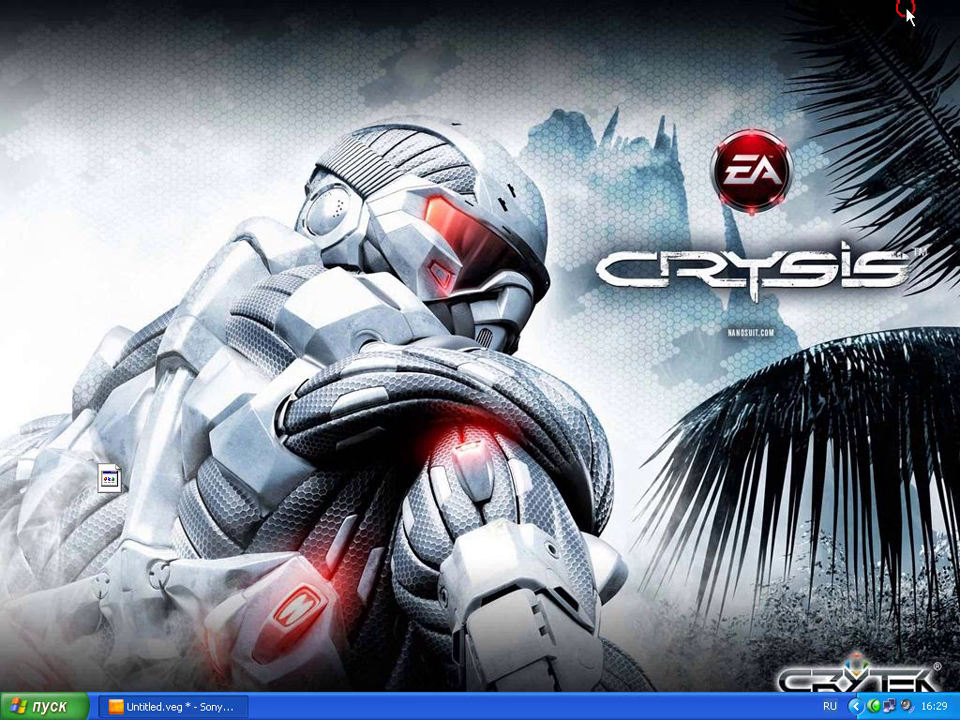
{"action": "left_click_drag", "start_coordinate": [196, 706], "coordinate": [203, 264]}
Play the music from 00:00:05,27 to listen for where its loud part begins.
{"action": "left_click", "coordinate": [236, 272]}
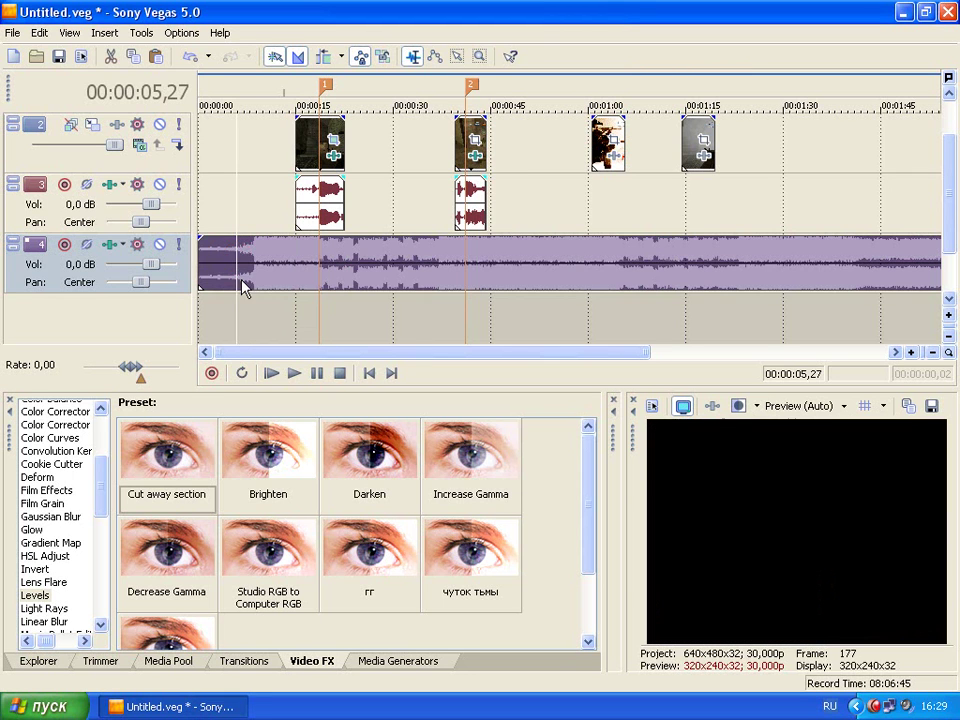
{"action": "left_click", "coordinate": [292, 374]}
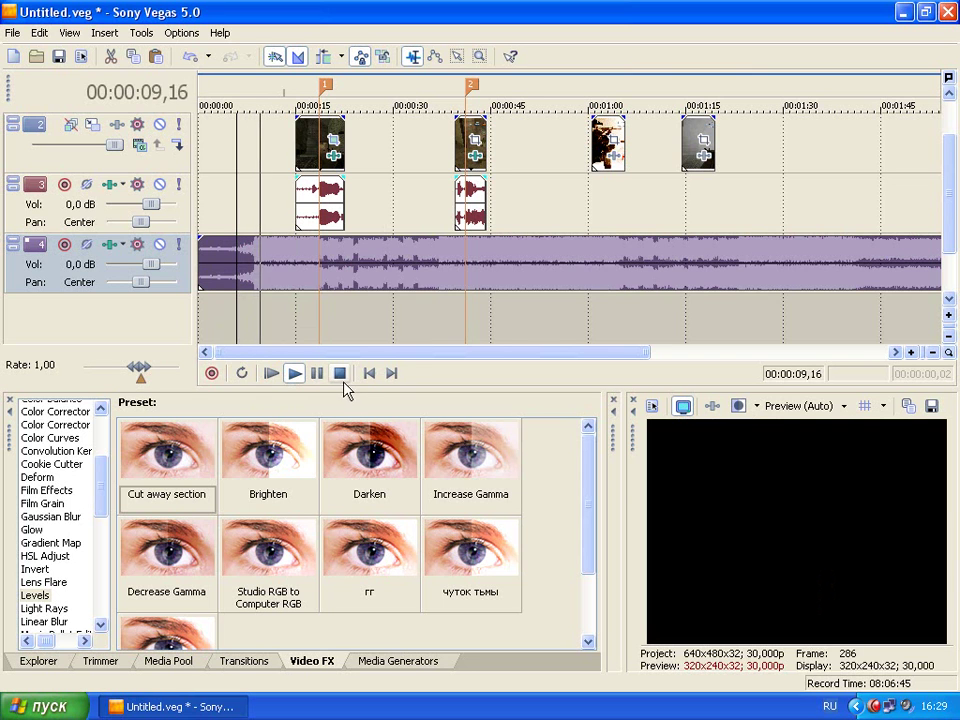
{"action": "left_click", "coordinate": [339, 373]}
Shift the music on track 4 so its loud part begins at about 00:00:18,00, just before marker 1.
{"action": "mouse_move", "coordinate": [261, 263]}
{"action": "left_mouse_down"}
{"action": "mouse_move", "coordinate": [335, 261]}
{"action": "mouse_move", "coordinate": [325, 255]}
{"action": "left_mouse_up"}
{"action": "left_click", "coordinate": [319, 254]}
{"action": "scroll", "coordinate": [315, 276], "scroll_direction": "up", "scroll_amount": 3}
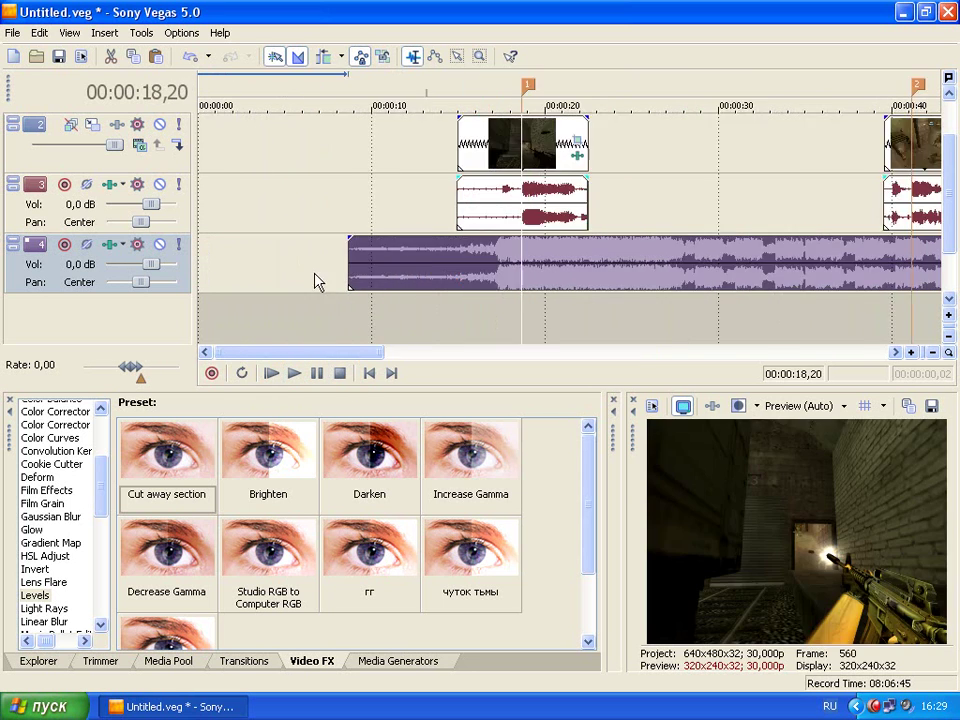
{"action": "scroll", "coordinate": [330, 285], "scroll_direction": "up", "scroll_amount": 6}
{"action": "left_click_drag", "start_coordinate": [493, 263], "coordinate": [668, 255]}
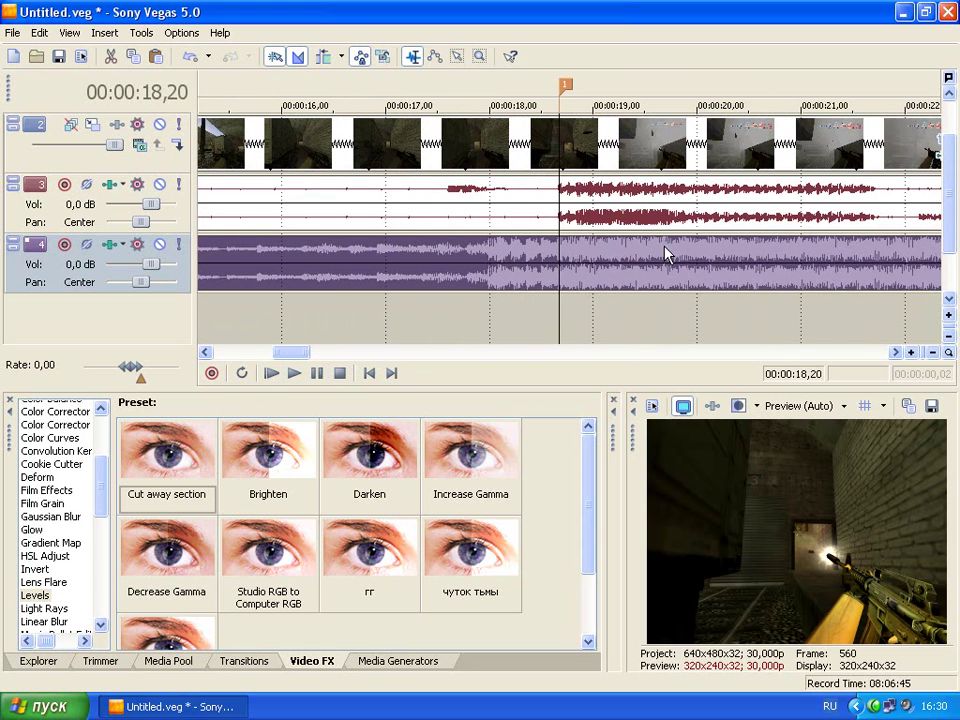
Play from 00:00:17,23 through marker 1 to check how the music fits the first clip's shots.
{"action": "scroll", "coordinate": [596, 257], "scroll_direction": "up", "scroll_amount": 5}
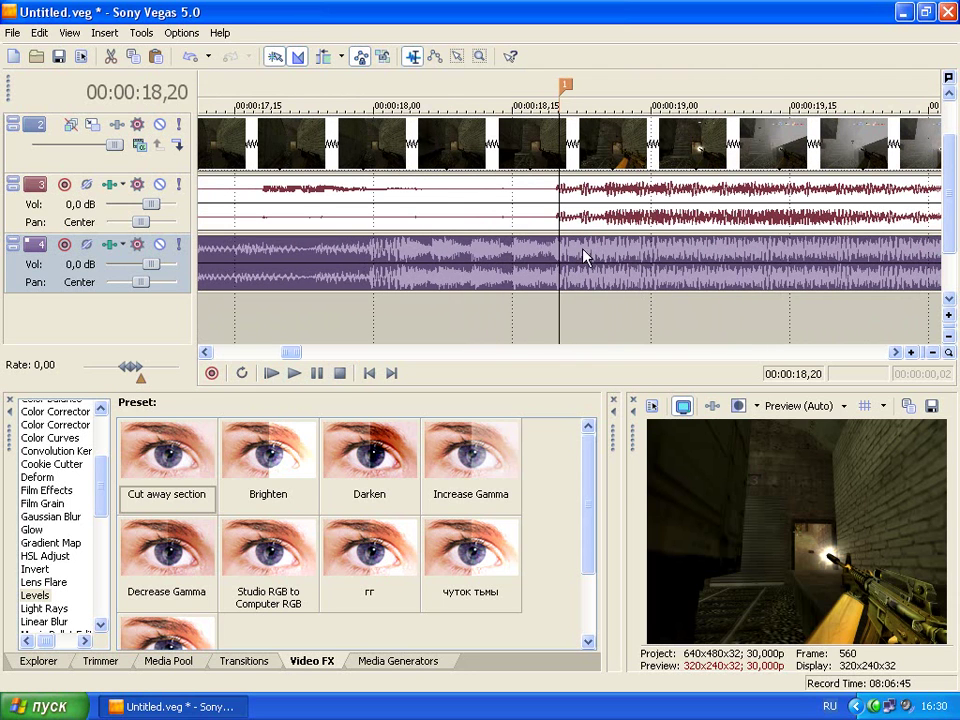
{"action": "left_click", "coordinate": [512, 255]}
{"action": "left_click", "coordinate": [340, 372]}
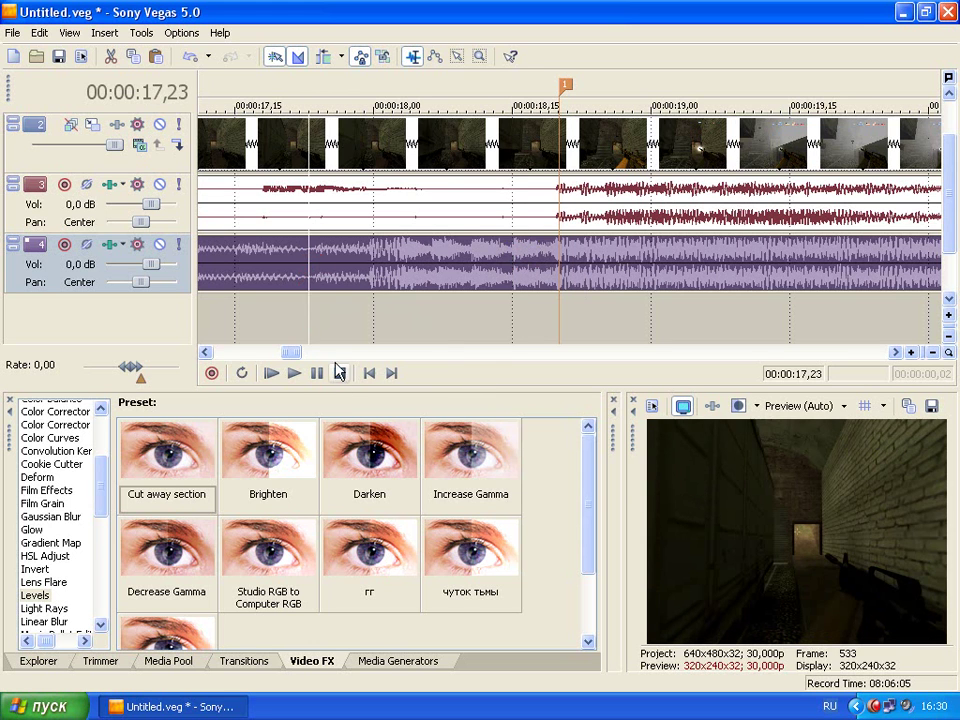
{"action": "left_click", "coordinate": [294, 373]}
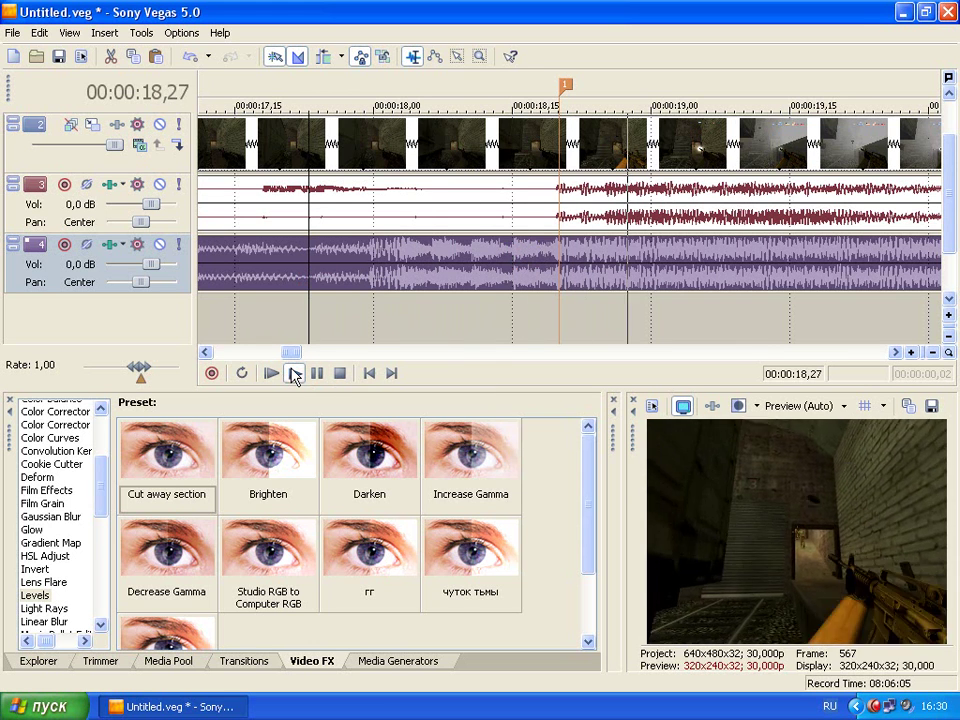
{"action": "left_click", "coordinate": [342, 372]}
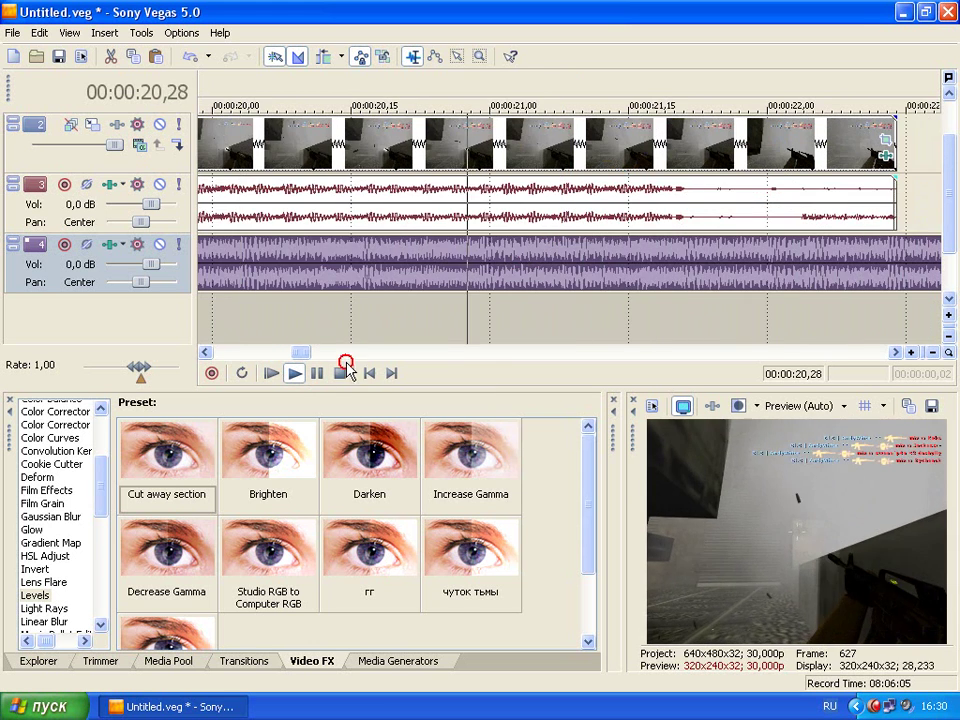
{"action": "scroll", "coordinate": [604, 306], "scroll_direction": "down", "scroll_amount": 4}
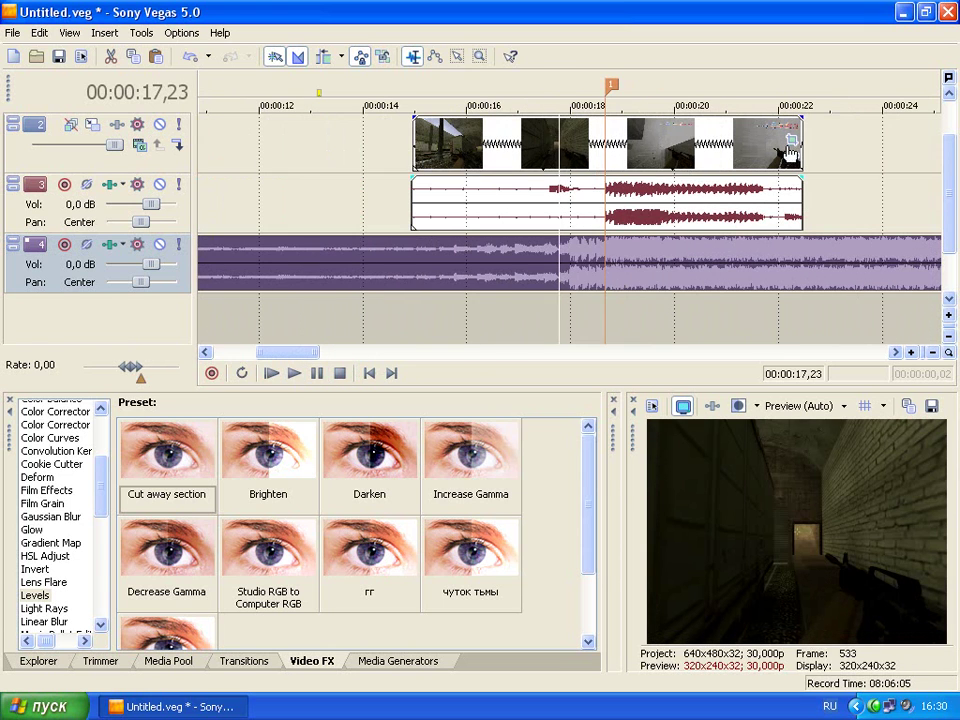
In the first clip's Pan/Crop, move the position keyframe near 00:00:04,24 to a later time.
{"action": "left_click", "coordinate": [791, 143]}
{"action": "left_click", "coordinate": [478, 508]}
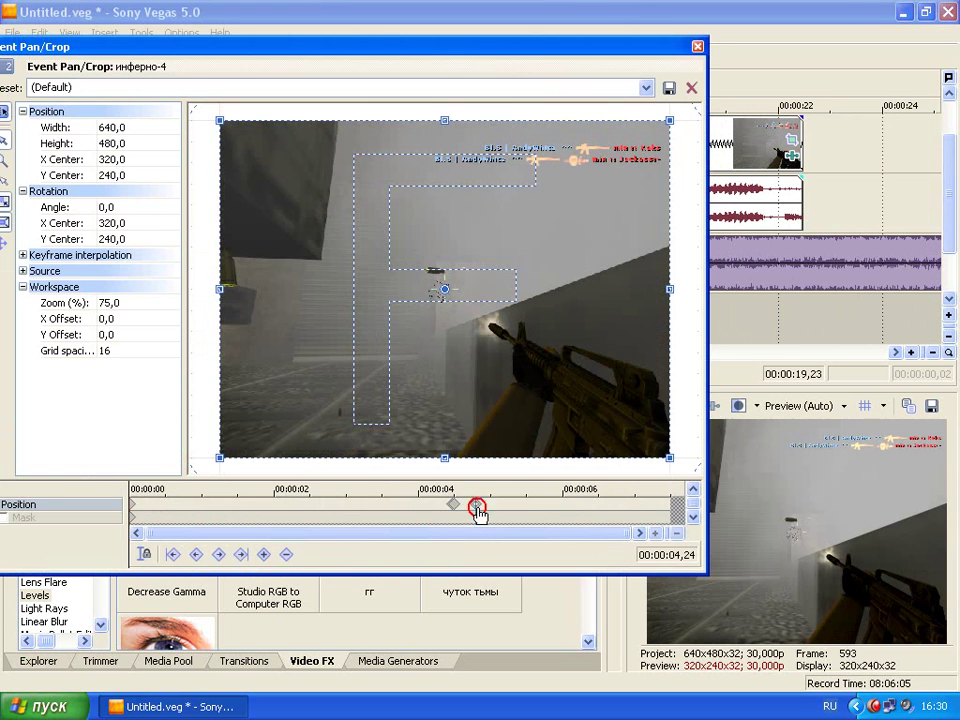
{"action": "scroll", "coordinate": [460, 503], "scroll_direction": "up", "scroll_amount": 3}
{"action": "left_click_drag", "start_coordinate": [404, 510], "coordinate": [535, 511]}
{"action": "left_click", "coordinate": [698, 47]}
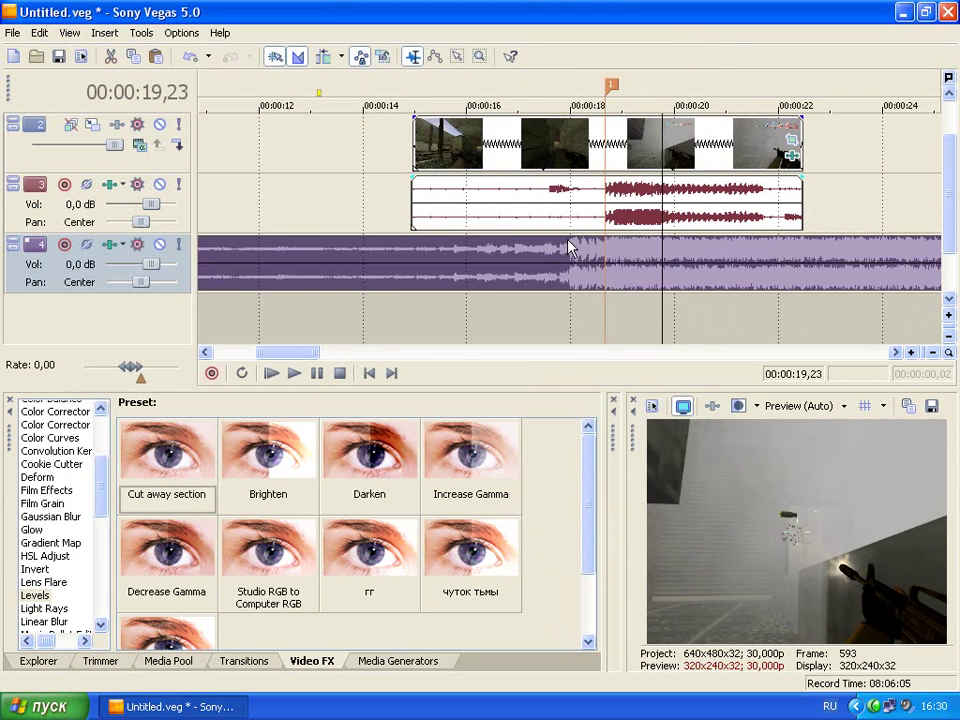
Play from 00:00:17,17 past marker 1 to check the first clip's zoom against the music.
{"action": "scroll", "coordinate": [568, 247], "scroll_direction": "down", "scroll_amount": 5}
{"action": "left_click", "coordinate": [502, 340]}
{"action": "left_click", "coordinate": [292, 375]}
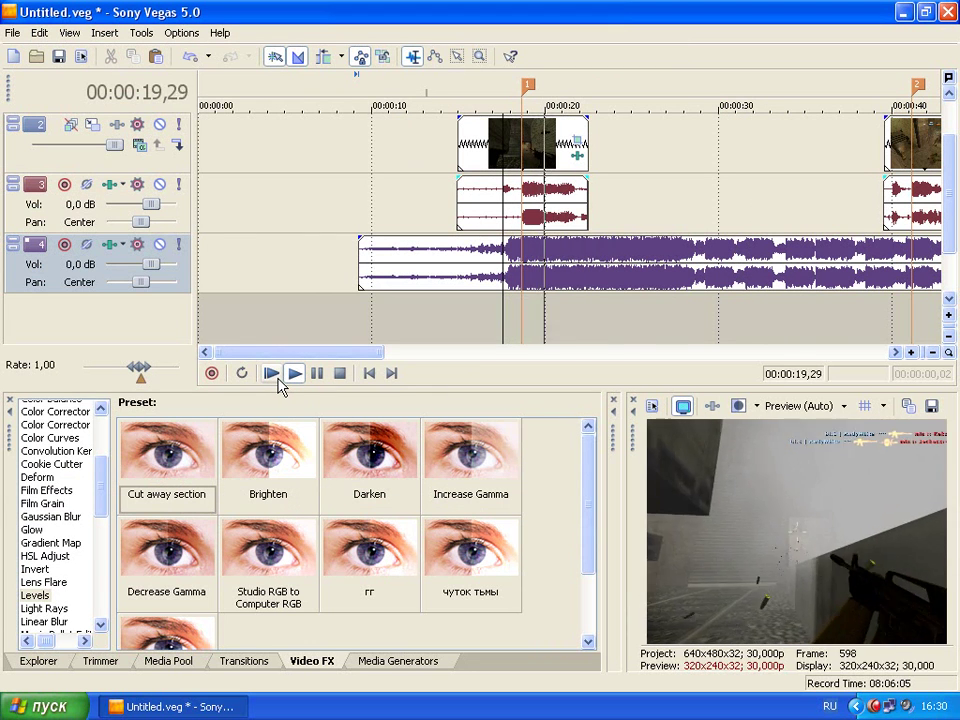
{"action": "left_click", "coordinate": [340, 373]}
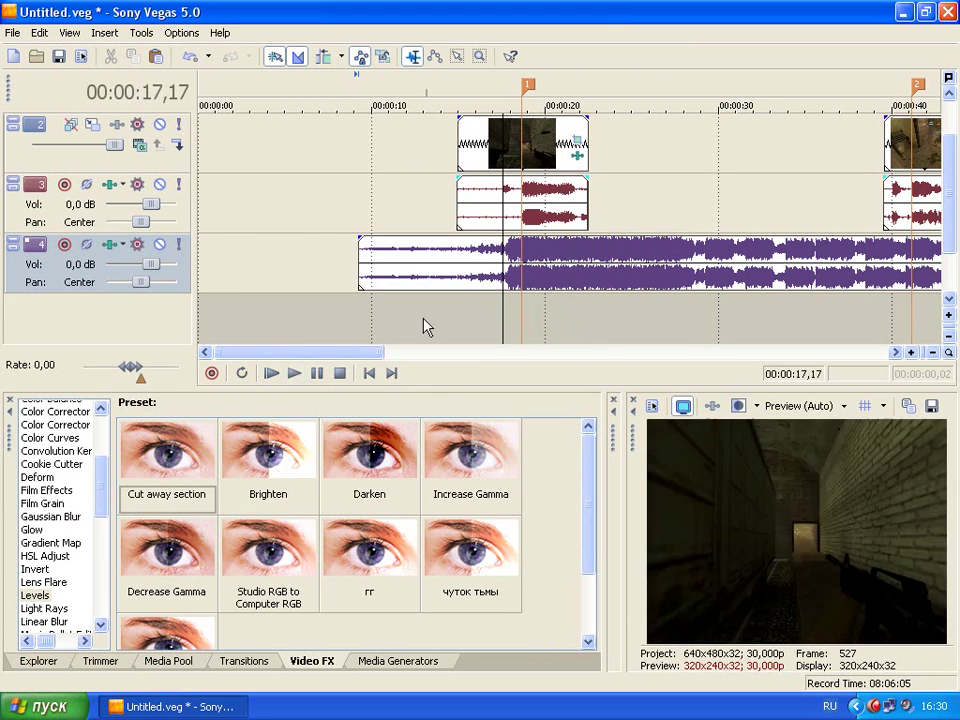
Add markers on the music's beats before marker 1, at 00:00:18,15, 00:00:18,11, 00:00:18,06 and 00:00:18,00.
{"action": "scroll", "coordinate": [507, 288], "scroll_direction": "up", "scroll_amount": 5}
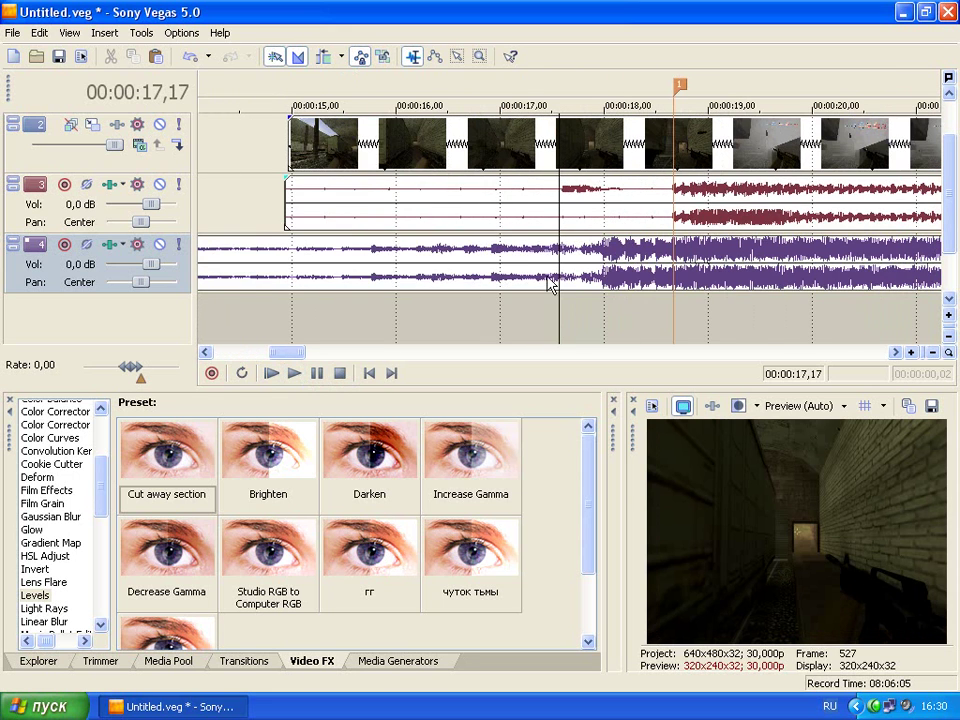
{"action": "scroll", "coordinate": [520, 285], "scroll_direction": "up", "scroll_amount": 2}
{"action": "left_click", "coordinate": [690, 258]}
{"action": "scroll", "coordinate": [681, 279], "scroll_direction": "up", "scroll_amount": 2}
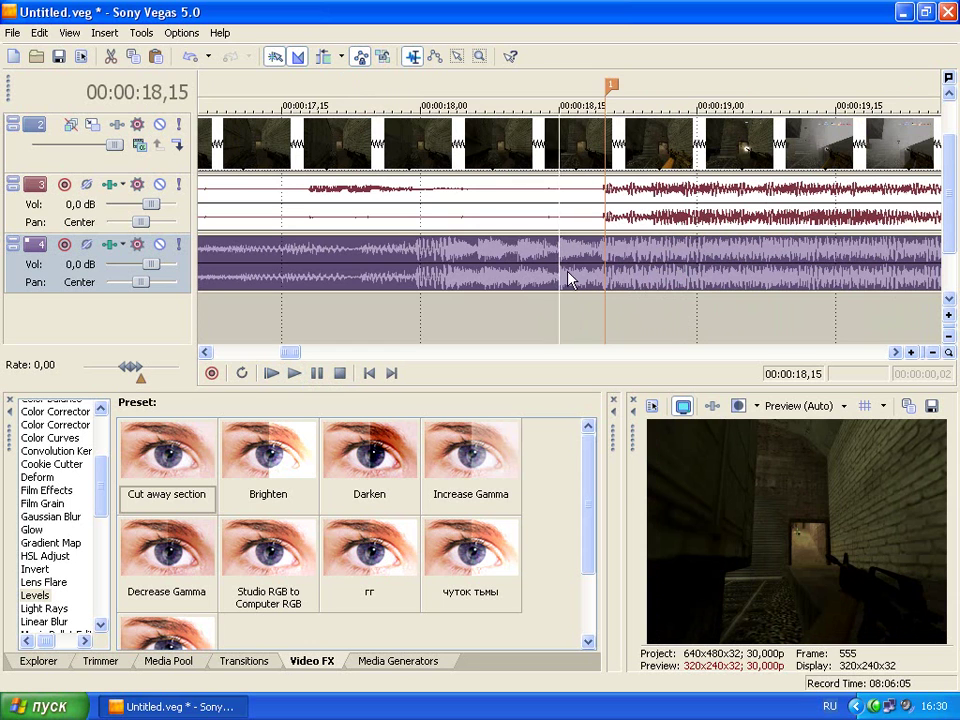
{"action": "key", "text": "m"}
{"action": "left_click", "coordinate": [516, 260]}
{"action": "key", "text": "m"}
{"action": "left_click", "coordinate": [478, 258]}
{"action": "key", "text": "m"}
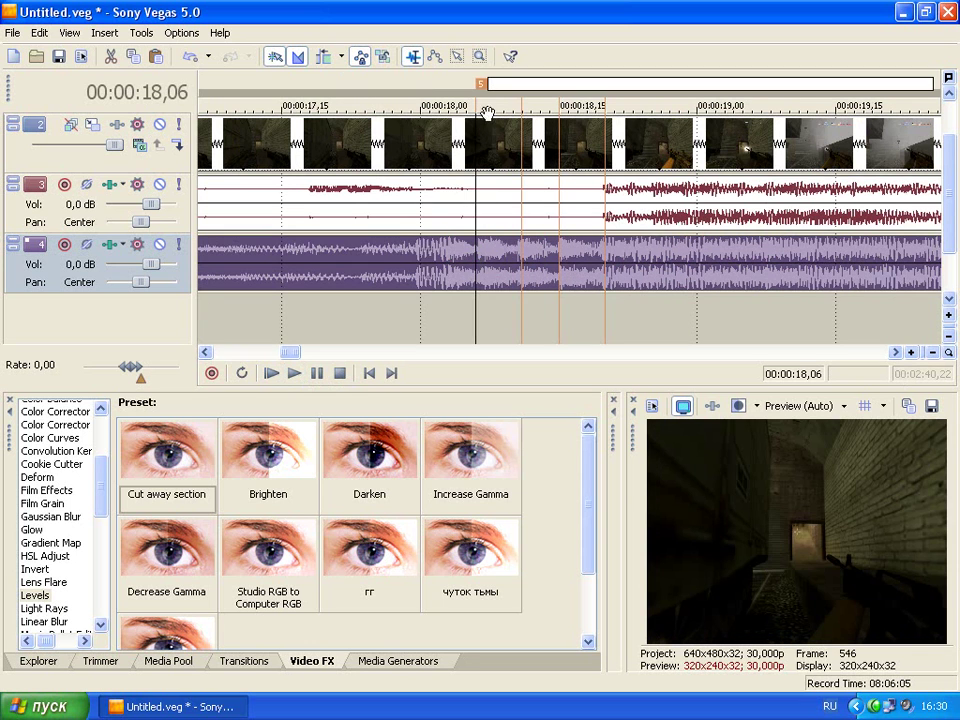
{"action": "left_click", "coordinate": [420, 258]}
{"action": "key", "text": "m"}
{"action": "scroll", "coordinate": [490, 225], "scroll_direction": "down", "scroll_amount": 1}
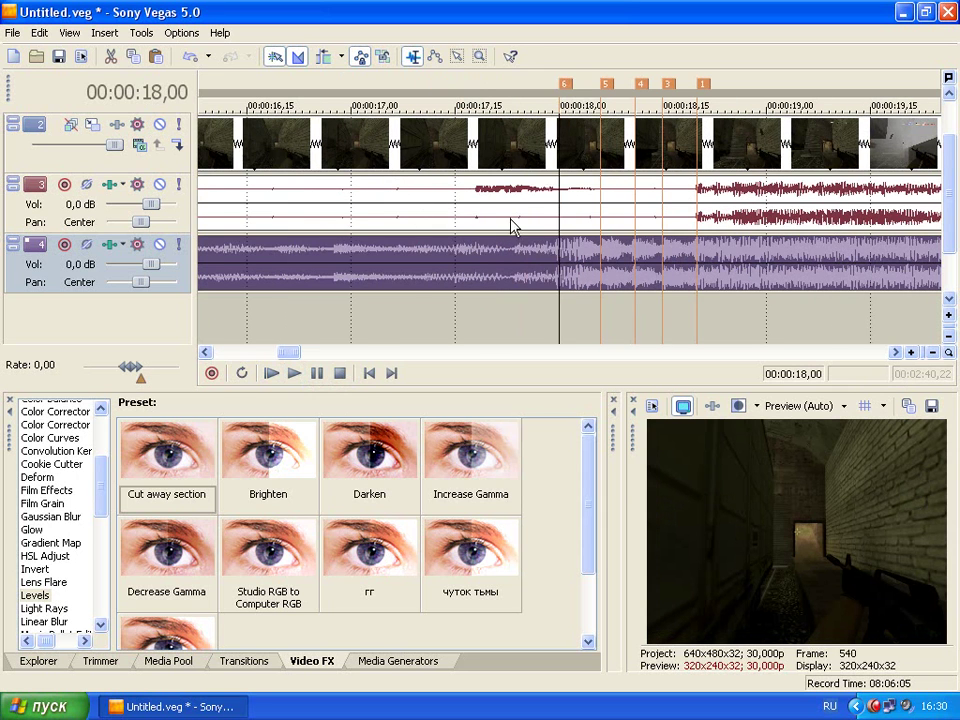
Play from 00:00:17,27 through the new markers to check them against the beats.
{"action": "left_click", "coordinate": [538, 302]}
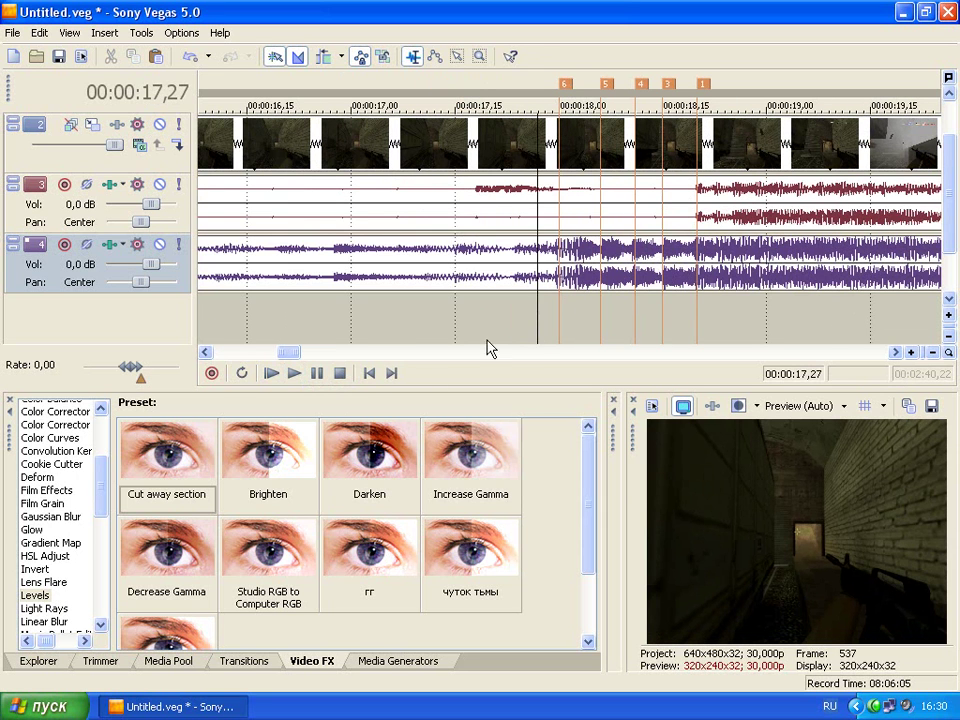
{"action": "left_click", "coordinate": [295, 373]}
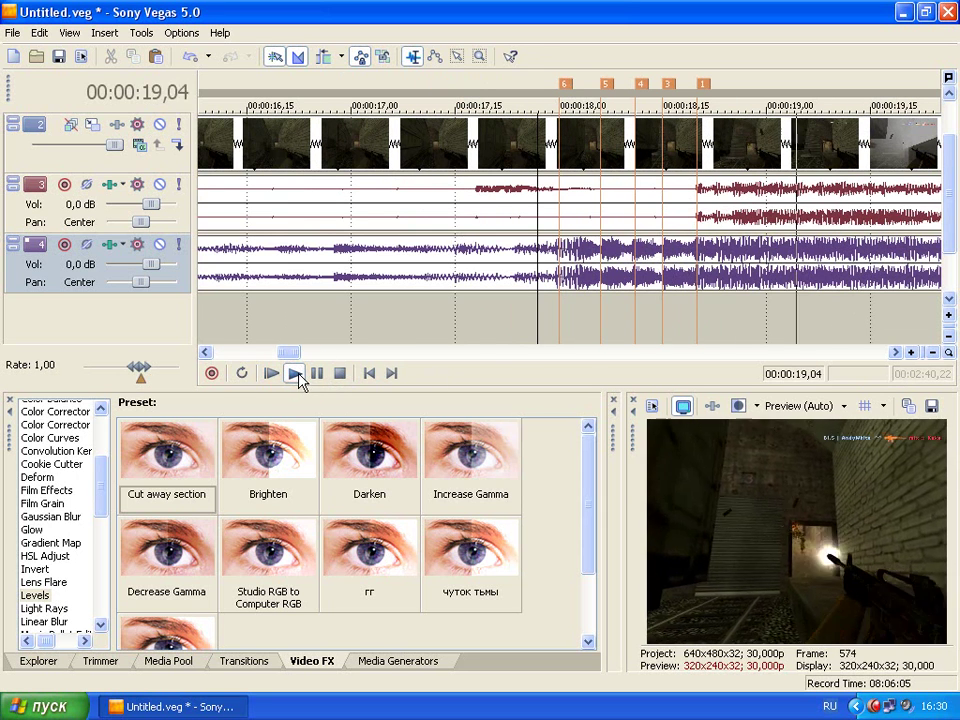
{"action": "left_click", "coordinate": [340, 373]}
Select the time range from 00:00:14,24 to marker 1 together with the events on tracks 2, 3 and 4.
{"action": "scroll", "coordinate": [535, 288], "scroll_direction": "down", "scroll_amount": 3}
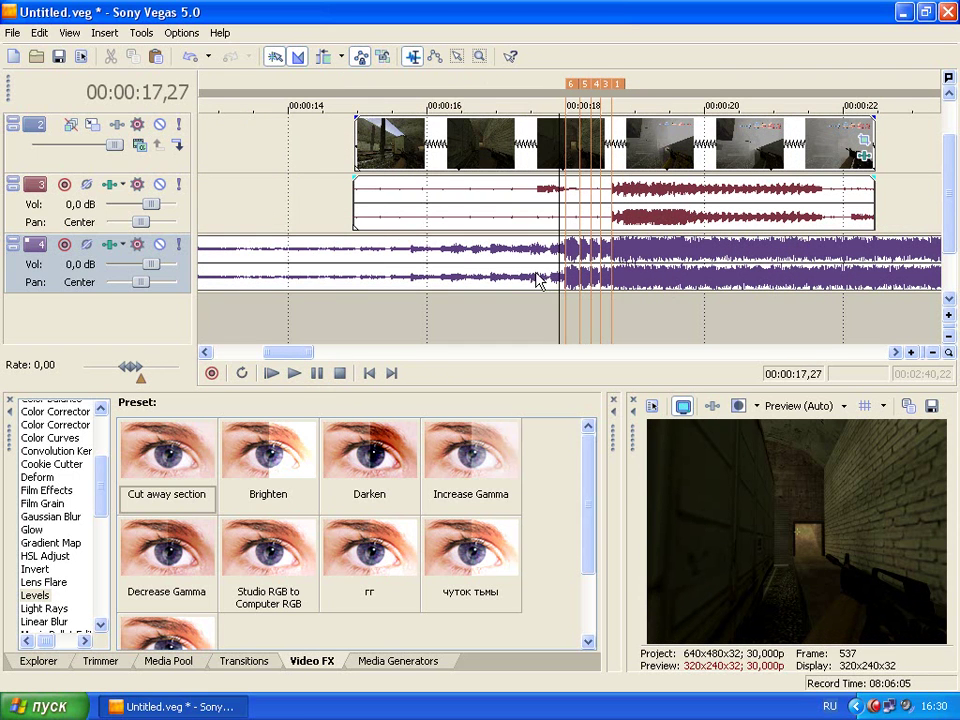
{"action": "scroll", "coordinate": [540, 270], "scroll_direction": "down", "scroll_amount": 2}
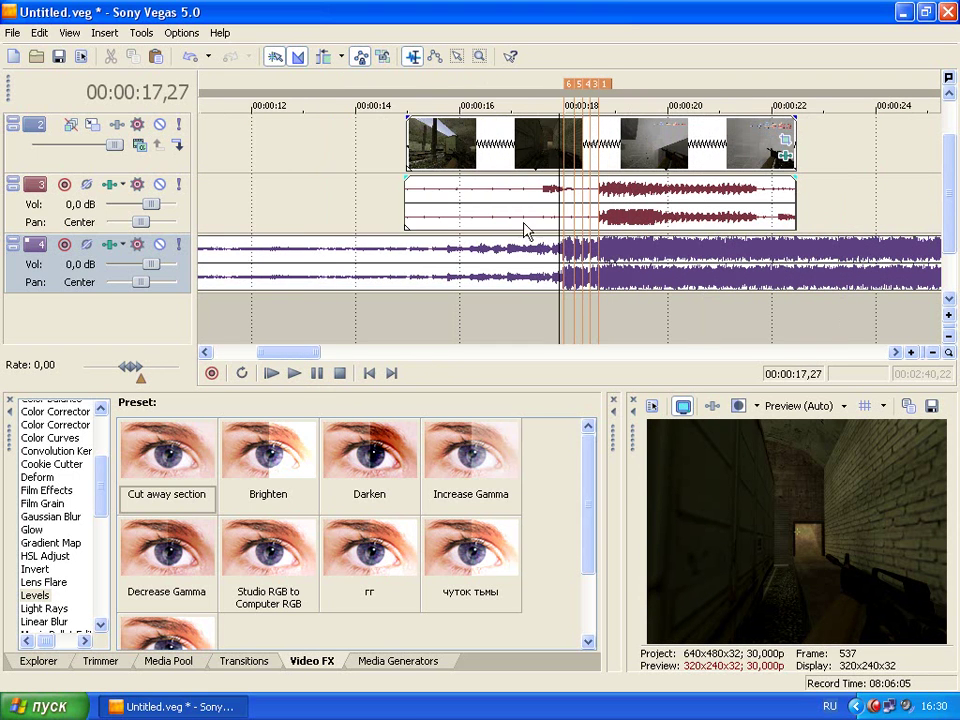
{"action": "left_click_drag", "start_coordinate": [414, 86], "coordinate": [600, 64]}
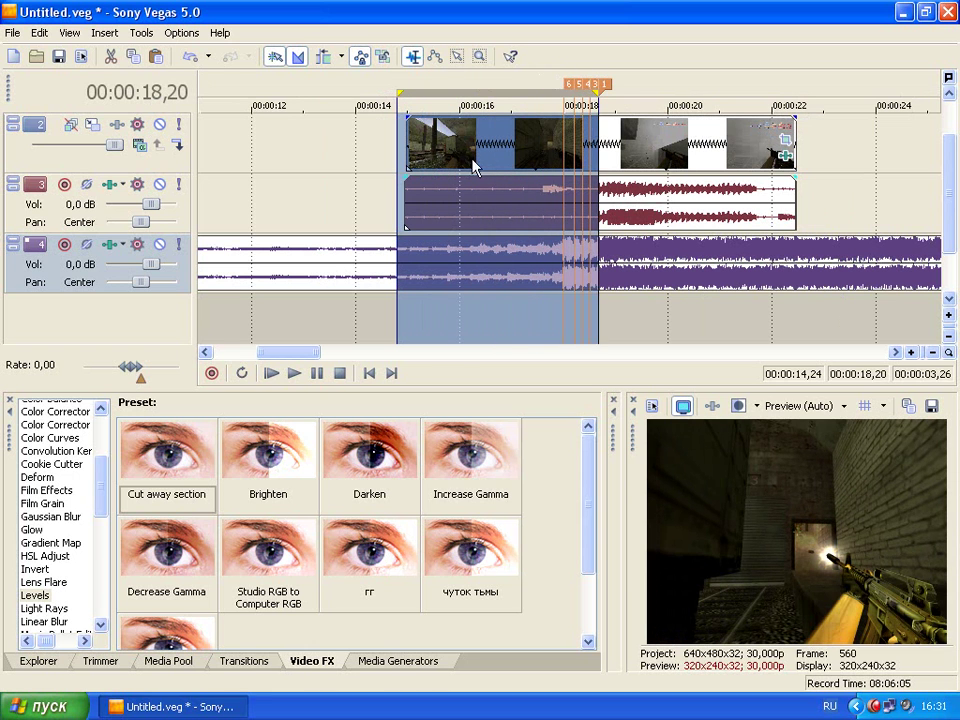
{"action": "left_click", "coordinate": [471, 154], "text": "ctrl"}
{"action": "left_click", "coordinate": [477, 205], "text": "ctrl"}
{"action": "left_click", "coordinate": [476, 273], "text": "ctrl"}
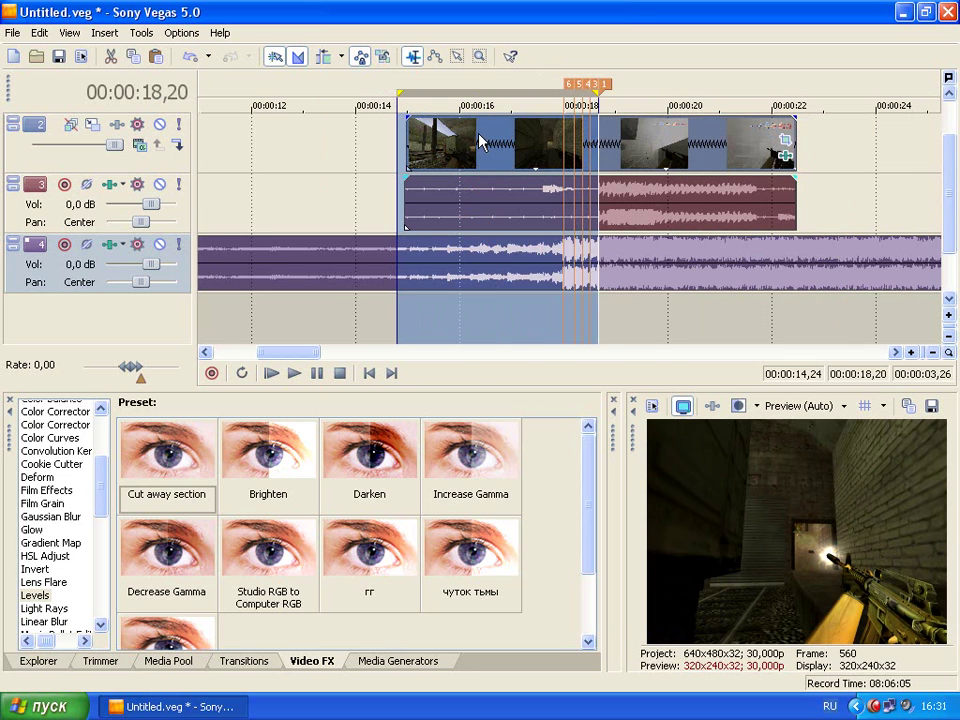
{"action": "right_click", "coordinate": [480, 143]}
{"action": "left_click", "coordinate": [540, 268]}
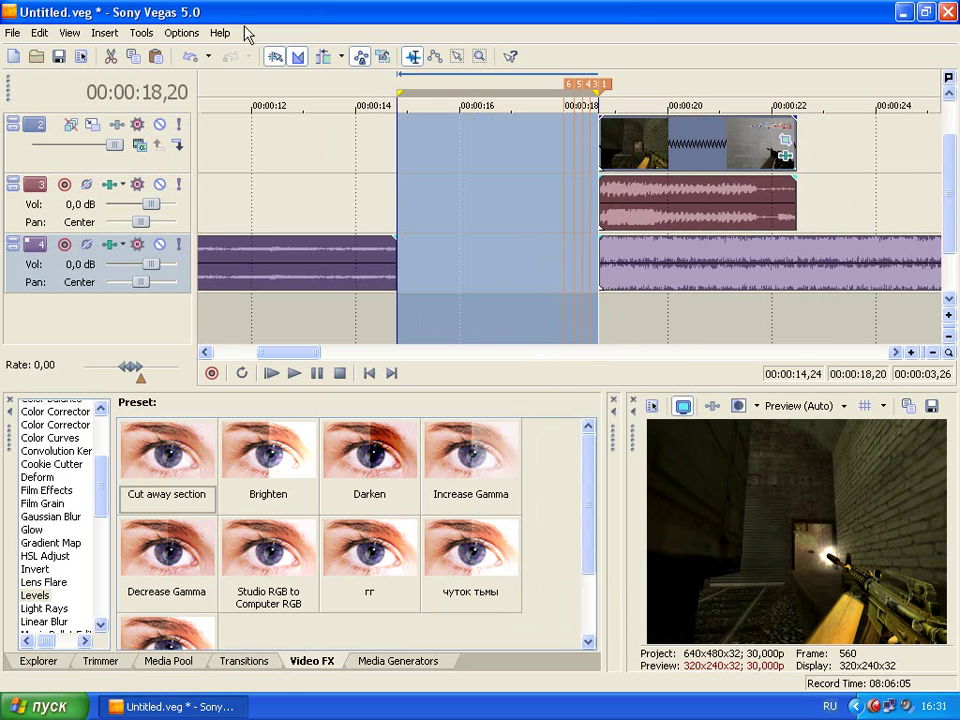
{"action": "left_click", "coordinate": [192, 57]}
Exclude the music from the selection, cut the range from tracks 2 and 3, and paste it at about 00:00:13,00.
{"action": "left_click", "coordinate": [493, 268]}
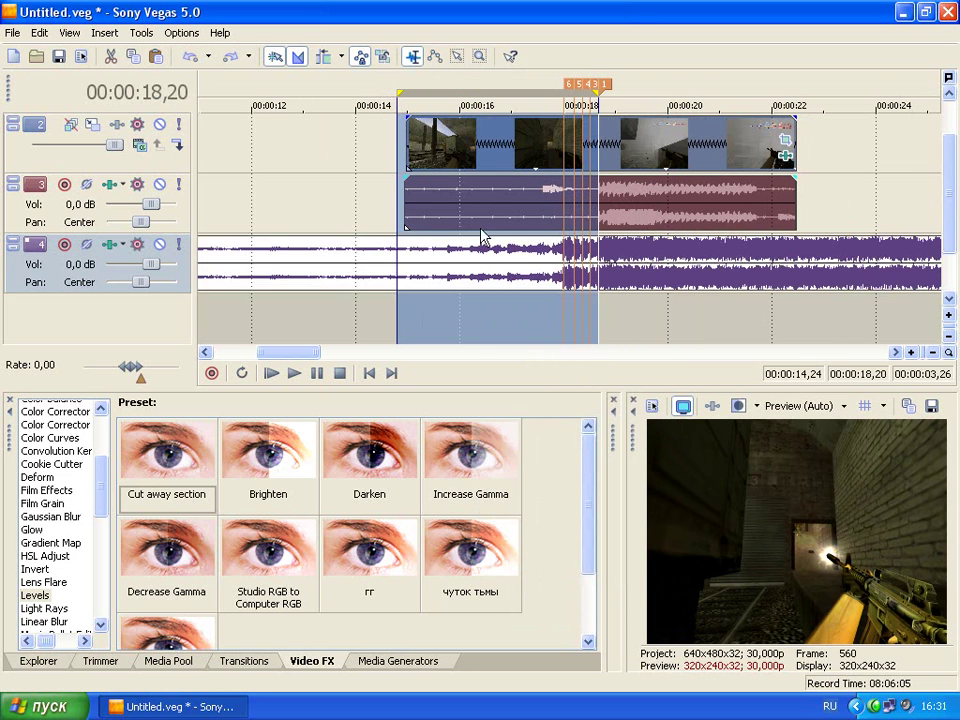
{"action": "right_click", "coordinate": [447, 140]}
{"action": "left_click", "coordinate": [572, 268]}
{"action": "left_click", "coordinate": [308, 150]}
{"action": "right_click", "coordinate": [392, 144]}
{"action": "left_click", "coordinate": [470, 155]}
Delete the pasted section's audio on track 3 and move its video on track 2 to start at 00:00:12,05.
{"action": "left_click", "coordinate": [398, 223]}
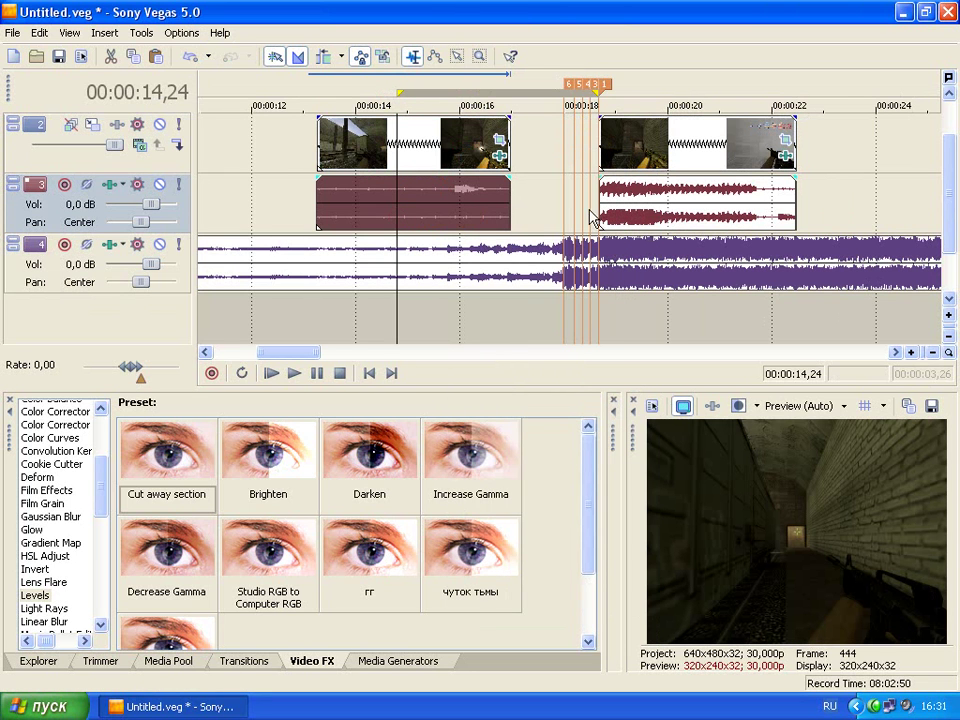
{"action": "key", "text": "Delete"}
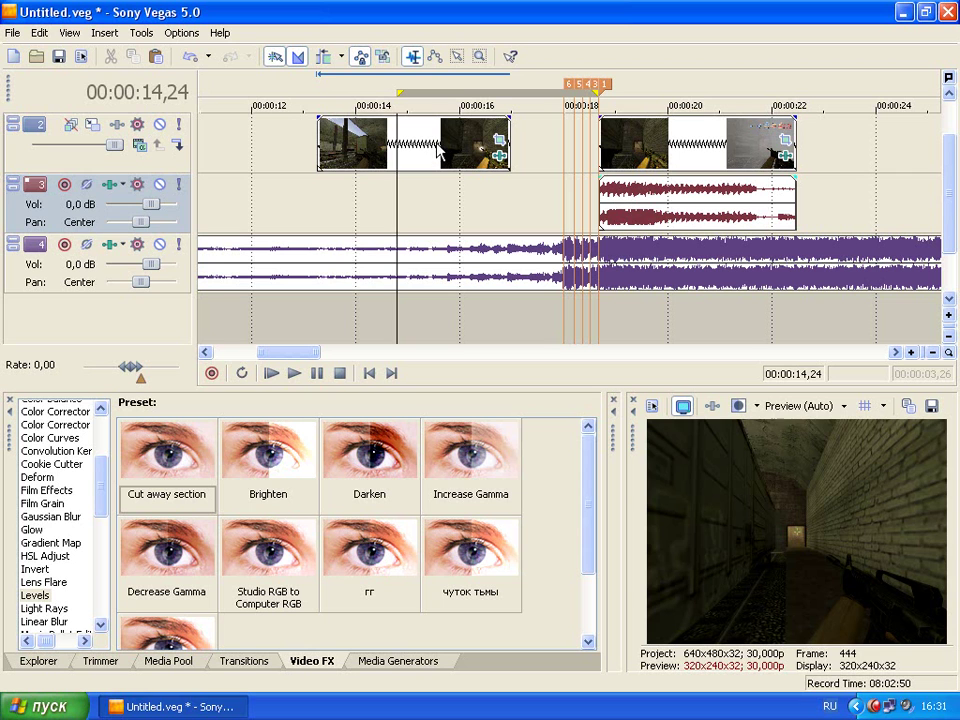
{"action": "left_click_drag", "start_coordinate": [421, 146], "coordinate": [364, 150]}
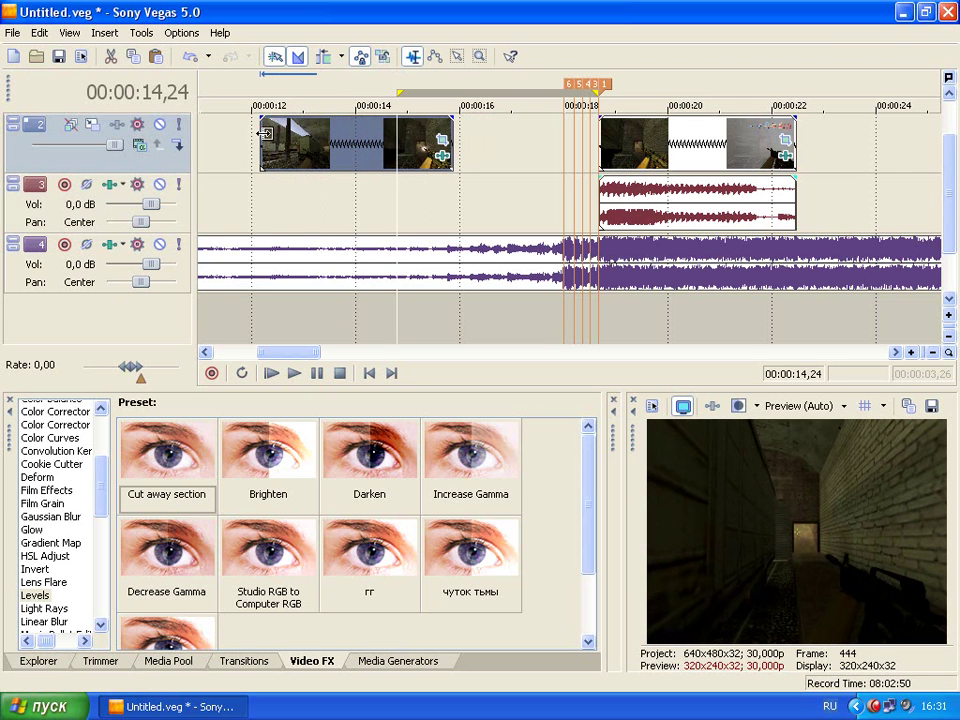
Play the moved video section from 00:00:12,05 and pause at 00:00:13,01 to find a fragment to cut out.
{"action": "left_click", "coordinate": [339, 371]}
{"action": "left_click", "coordinate": [295, 376]}
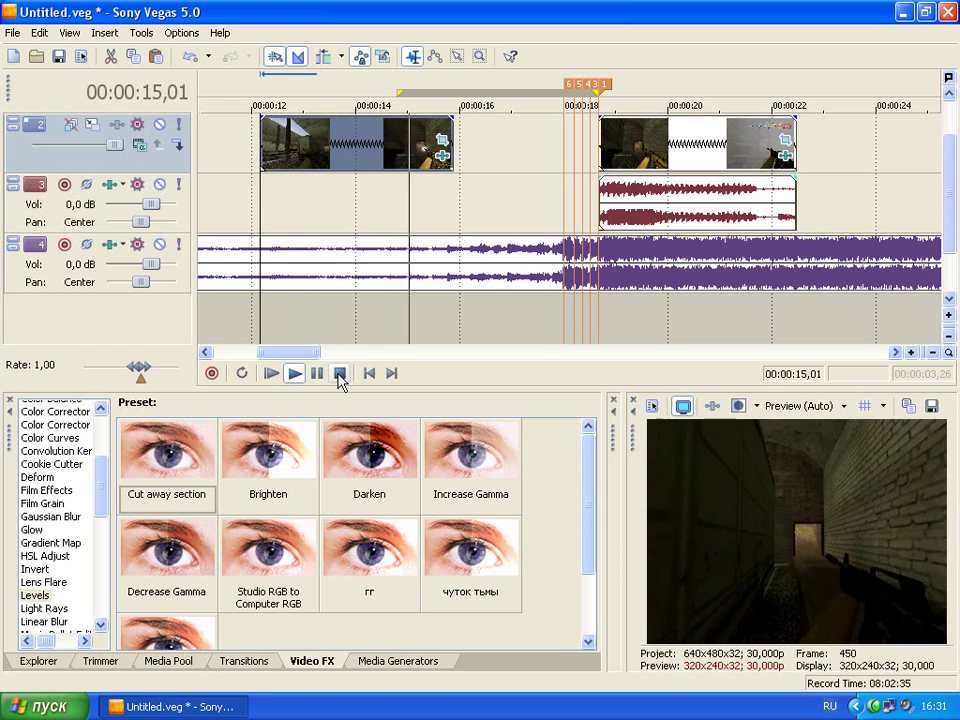
{"action": "left_click", "coordinate": [339, 372]}
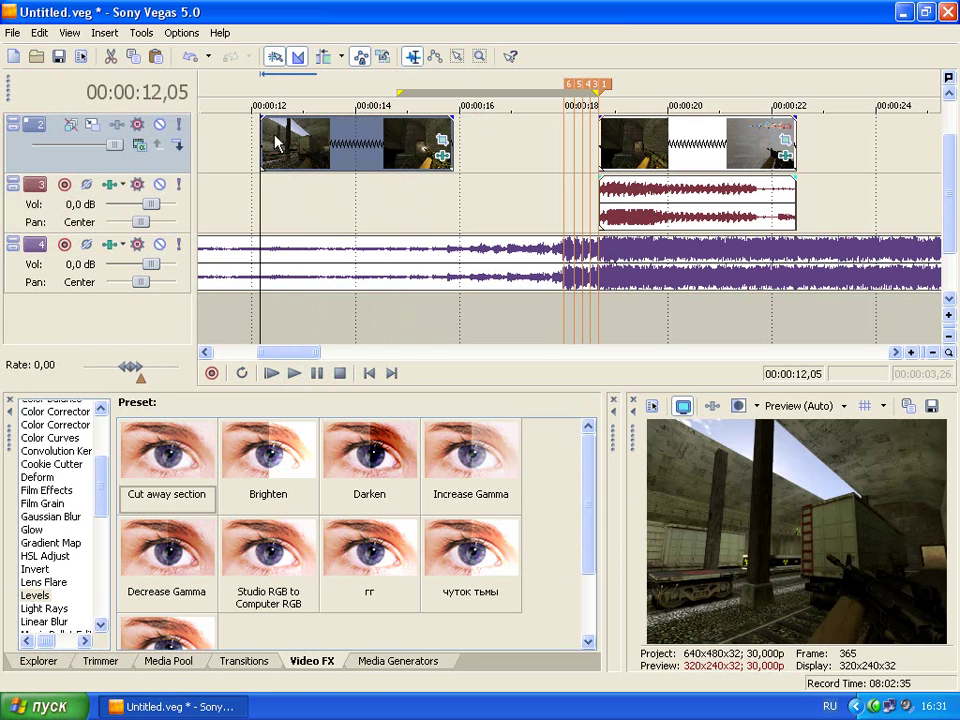
{"action": "left_click", "coordinate": [309, 373]}
{"action": "left_click", "coordinate": [316, 373]}
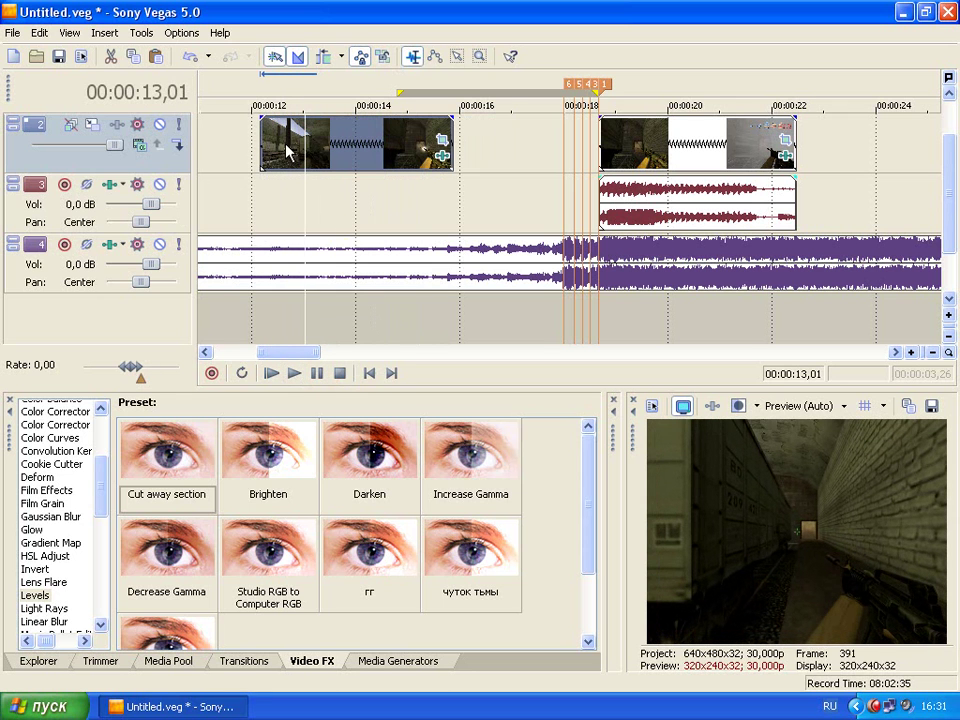
Cut a short fragment near 00:00:13,00 out of the moved video and paste it at marker 6.
{"action": "left_click", "coordinate": [293, 98]}
{"action": "left_click_drag", "start_coordinate": [293, 99], "coordinate": [304, 90]}
{"action": "scroll", "coordinate": [304, 92], "scroll_direction": "up", "scroll_amount": 4}
{"action": "right_click", "coordinate": [499, 133]}
{"action": "left_click", "coordinate": [651, 267]}
{"action": "scroll", "coordinate": [645, 226], "scroll_direction": "down", "scroll_amount": 5}
{"action": "scroll", "coordinate": [645, 232], "scroll_direction": "up", "scroll_amount": 3}
{"action": "right_click", "coordinate": [570, 193]}
{"action": "left_click", "coordinate": [580, 204]}
Cut a 6-frame fragment from further along the moved video, paste it at marker 5 and trim its end to marker 4.
{"action": "scroll", "coordinate": [500, 140], "scroll_direction": "up", "scroll_amount": 5}
{"action": "left_click_drag", "start_coordinate": [559, 92], "coordinate": [600, 86]}
{"action": "right_click", "coordinate": [591, 128]}
{"action": "left_click", "coordinate": [613, 260]}
{"action": "scroll", "coordinate": [613, 240], "scroll_direction": "down", "scroll_amount": 4}
{"action": "left_click", "coordinate": [585, 141]}
{"action": "scroll", "coordinate": [585, 141], "scroll_direction": "up", "scroll_amount": 4}
{"action": "key", "text": "ctrl+v"}
{"action": "left_click_drag", "start_coordinate": [600, 150], "coordinate": [593, 150]}
{"action": "scroll", "coordinate": [593, 150], "scroll_direction": "down", "scroll_amount": 4}
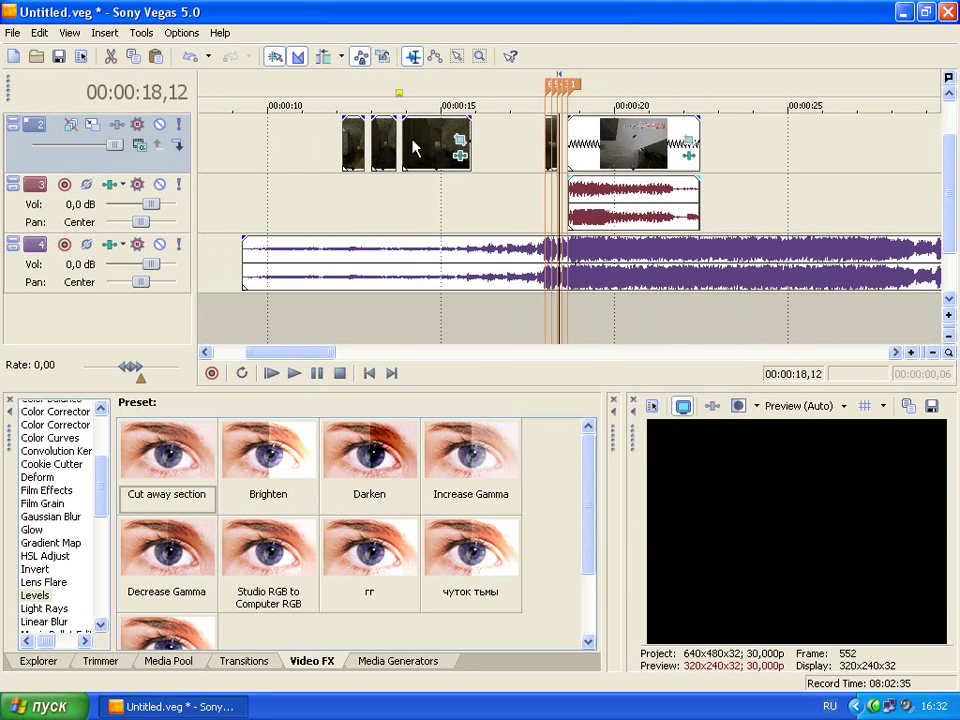
Cut a 5-frame fragment from the remaining video, place it at marker 4 and trim its end to marker 3.
{"action": "left_click_drag", "start_coordinate": [424, 92], "coordinate": [431, 90]}
{"action": "right_click", "coordinate": [424, 126]}
{"action": "left_click", "coordinate": [462, 259]}
{"action": "left_click", "coordinate": [556, 139]}
{"action": "scroll", "coordinate": [556, 139], "scroll_direction": "up", "scroll_amount": 4}
{"action": "left_click", "coordinate": [593, 139]}
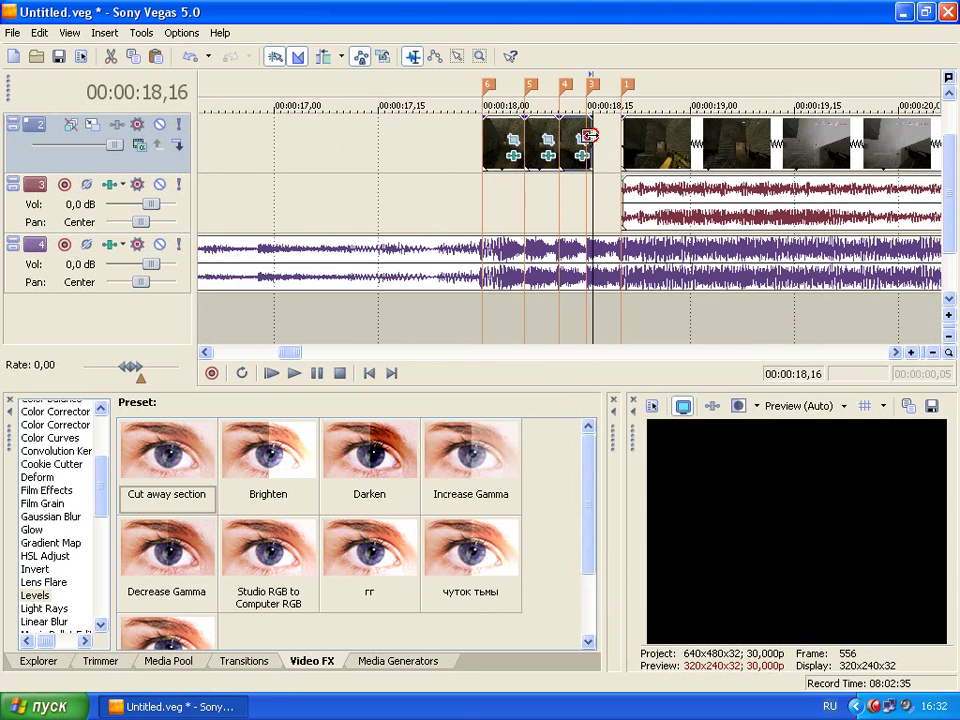
Cut a 3-frame fragment near 00:00:15,00, place it at marker 3 and extend its end to marker 1.
{"action": "scroll", "coordinate": [593, 139], "scroll_direction": "down", "scroll_amount": 5}
{"action": "left_click", "coordinate": [332, 140]}
{"action": "left_click", "coordinate": [561, 137]}
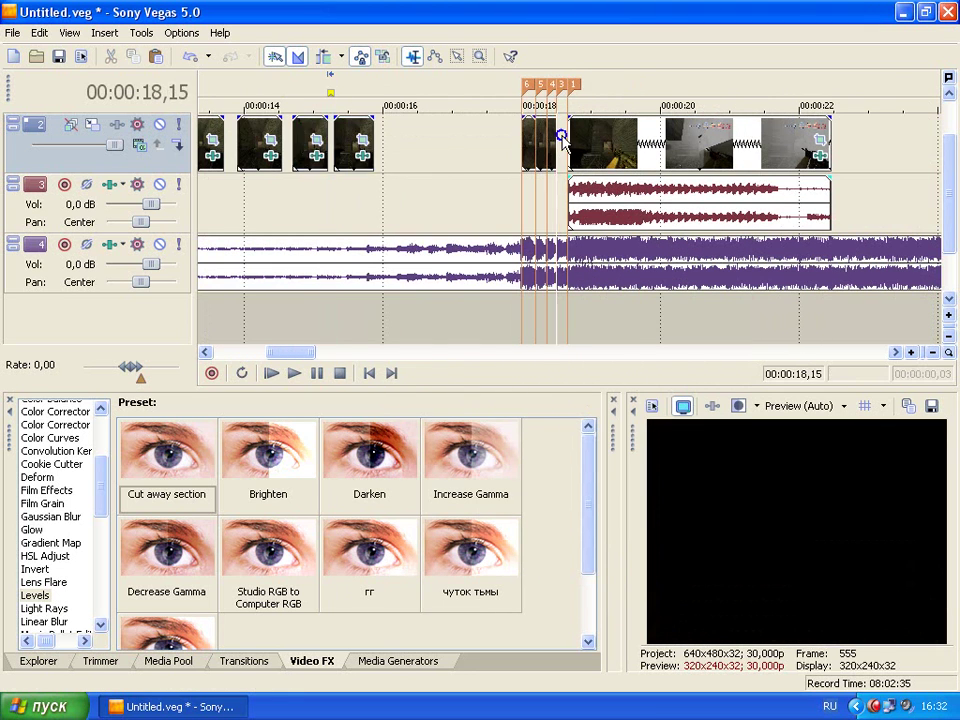
{"action": "scroll", "coordinate": [566, 140], "scroll_direction": "up", "scroll_amount": 5}
{"action": "left_click", "coordinate": [572, 150]}
{"action": "scroll", "coordinate": [572, 150], "scroll_direction": "down", "scroll_amount": 5}
{"action": "scroll", "coordinate": [443, 150], "scroll_direction": "down", "scroll_amount": 5}
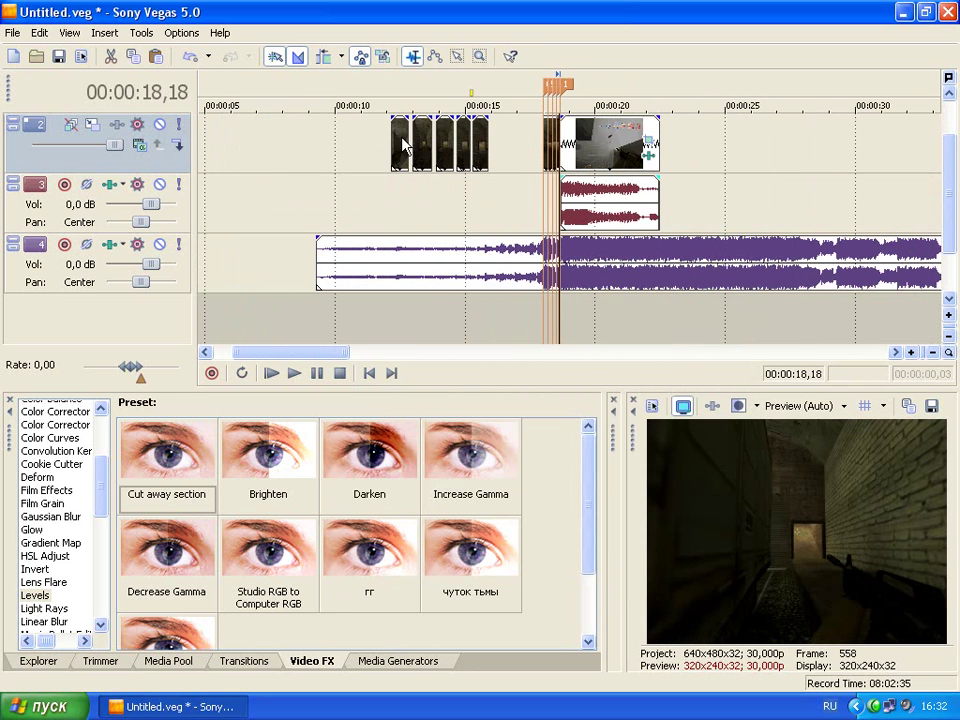
Move the video piece starting at 00:00:12,05 so that it ends at marker 6.
{"action": "left_click", "coordinate": [401, 124]}
{"action": "left_click_drag", "start_coordinate": [401, 143], "coordinate": [533, 143]}
{"action": "scroll", "coordinate": [520, 180], "scroll_direction": "up", "scroll_amount": 4}
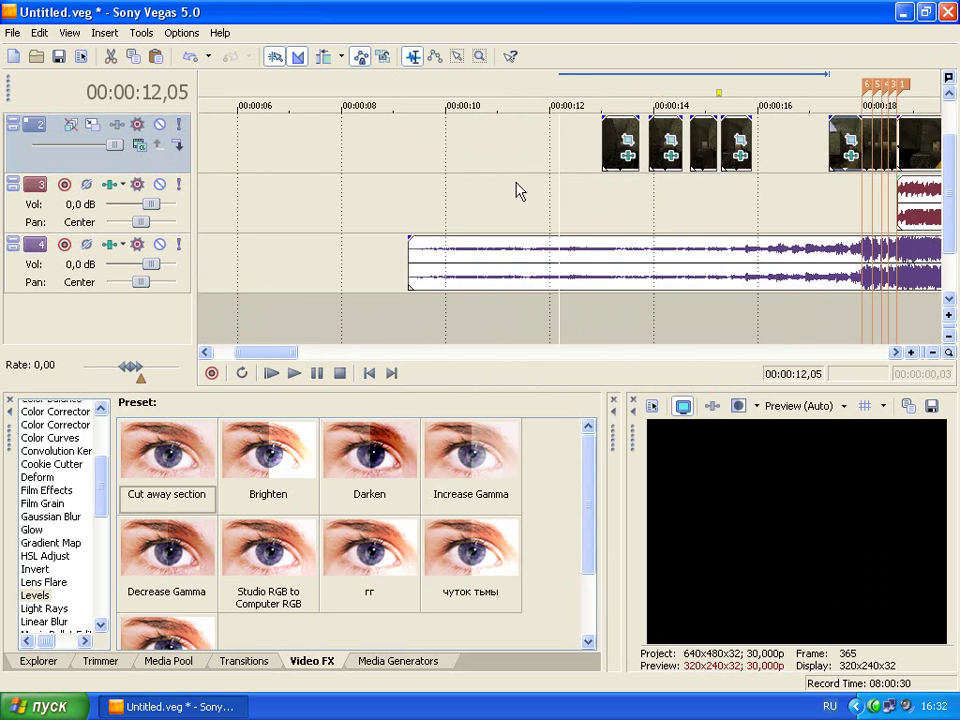
Play repeatedly from 00:00:17,00 past marker 1 to check the fragment cuts against the beats.
{"action": "scroll", "coordinate": [556, 177], "scroll_direction": "down", "scroll_amount": 2}
{"action": "left_click", "coordinate": [718, 180]}
{"action": "left_click", "coordinate": [290, 370]}
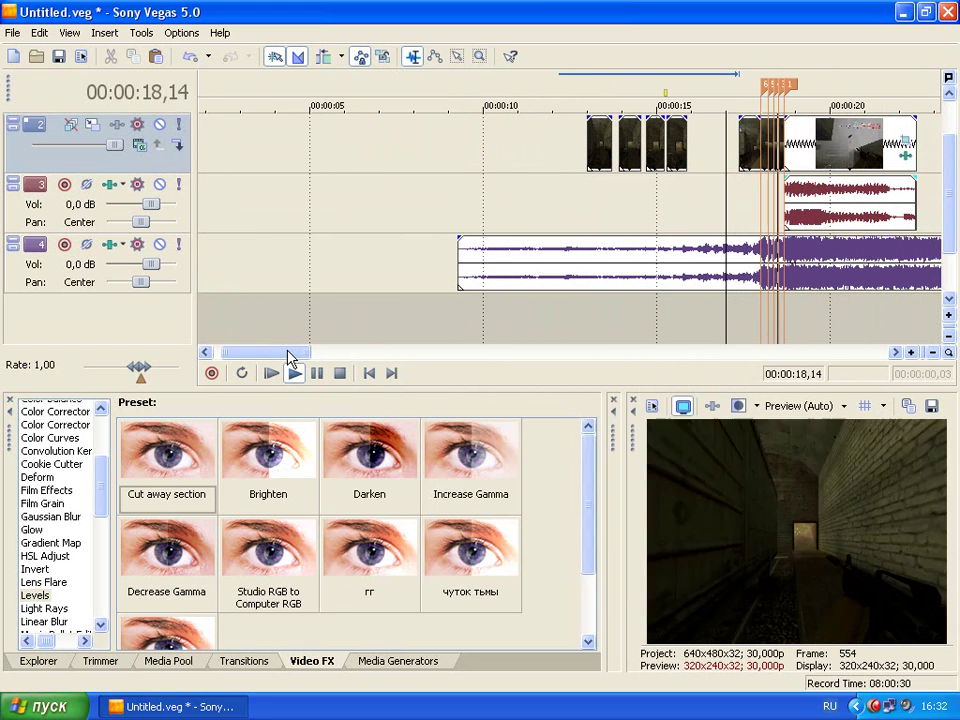
{"action": "left_click", "coordinate": [293, 372]}
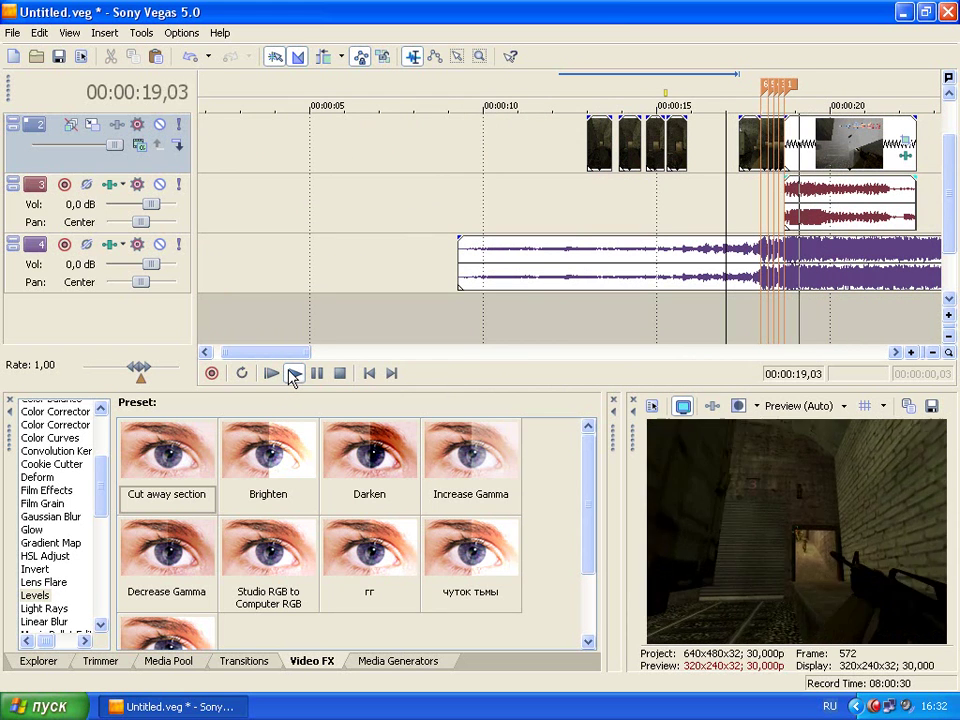
{"action": "left_click", "coordinate": [290, 374]}
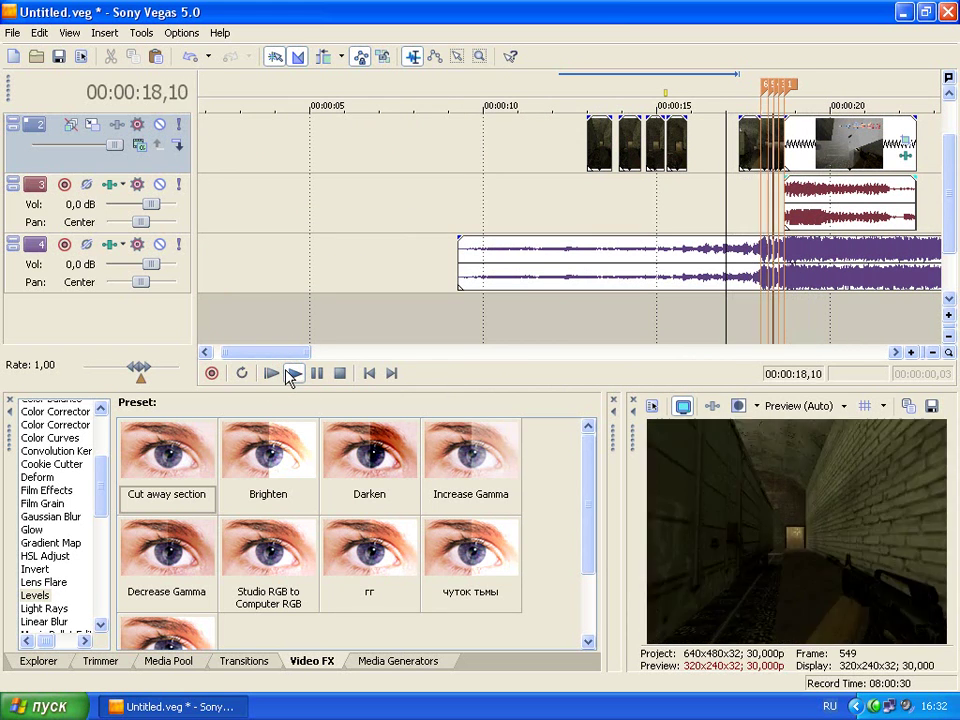
{"action": "left_click", "coordinate": [289, 374]}
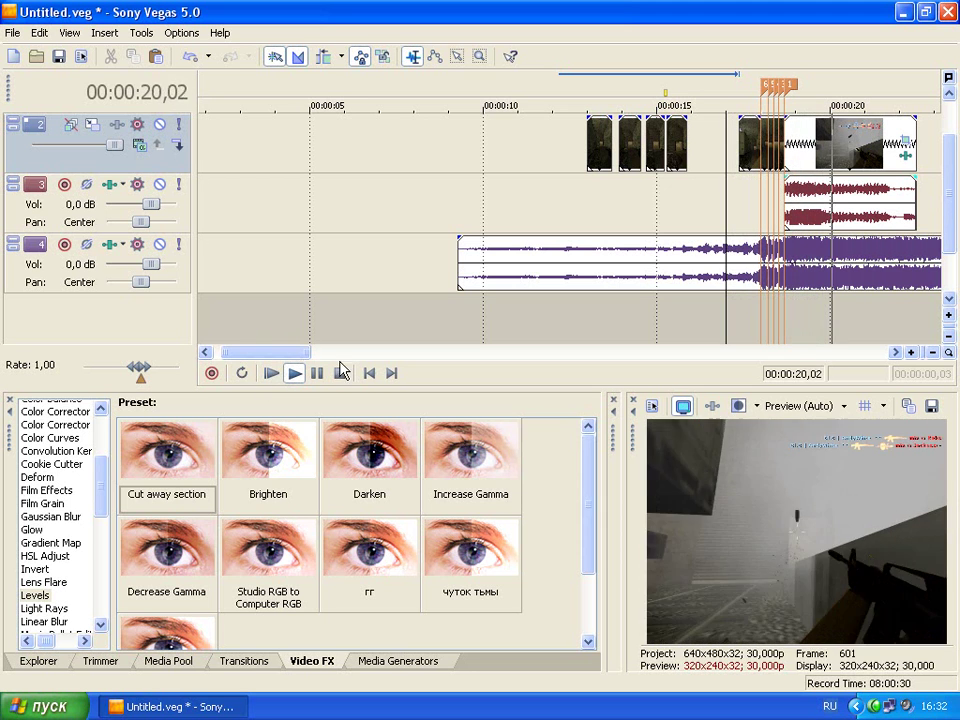
{"action": "left_click", "coordinate": [291, 373]}
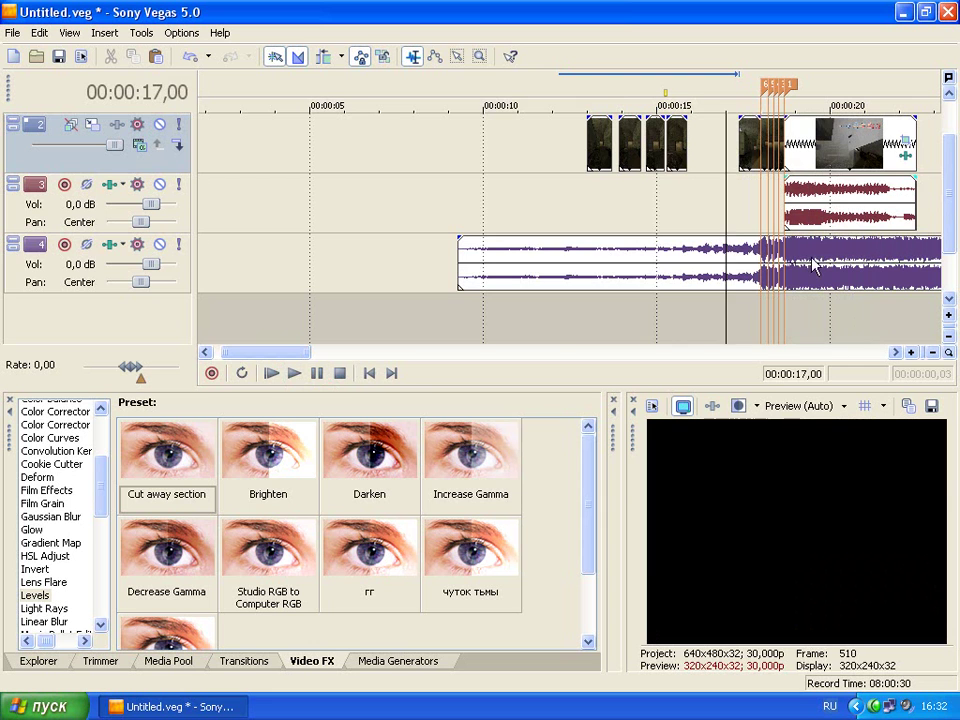
Shorten the video fragment at marker 6 so that it ends near 00:00:18,03.
{"action": "left_click", "coordinate": [775, 262]}
{"action": "scroll", "coordinate": [760, 255], "scroll_direction": "up", "scroll_amount": 5}
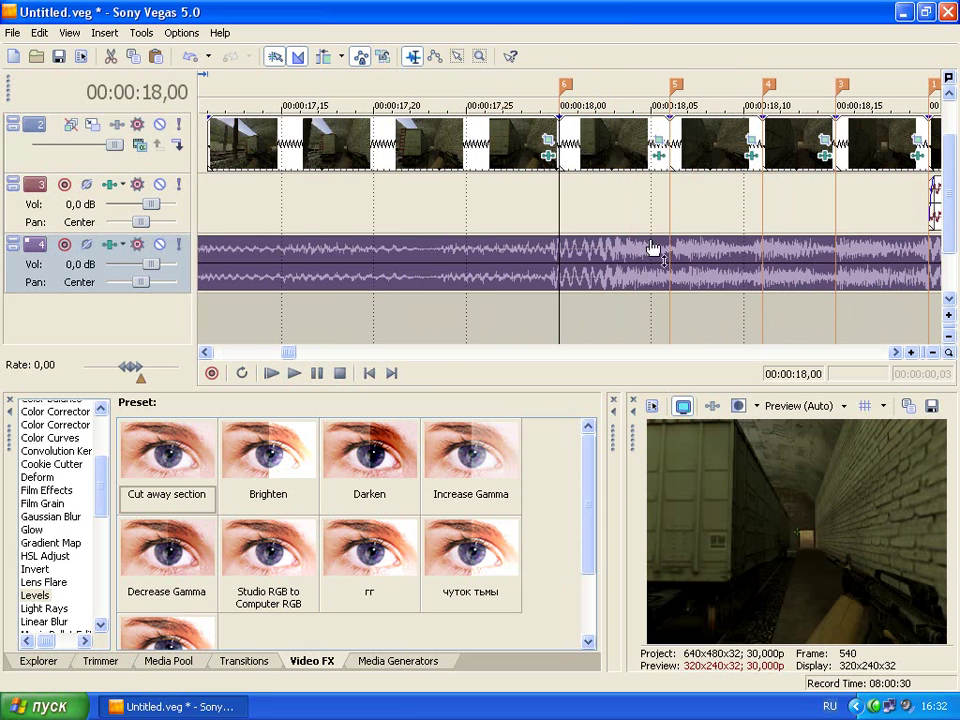
{"action": "left_click", "coordinate": [611, 252]}
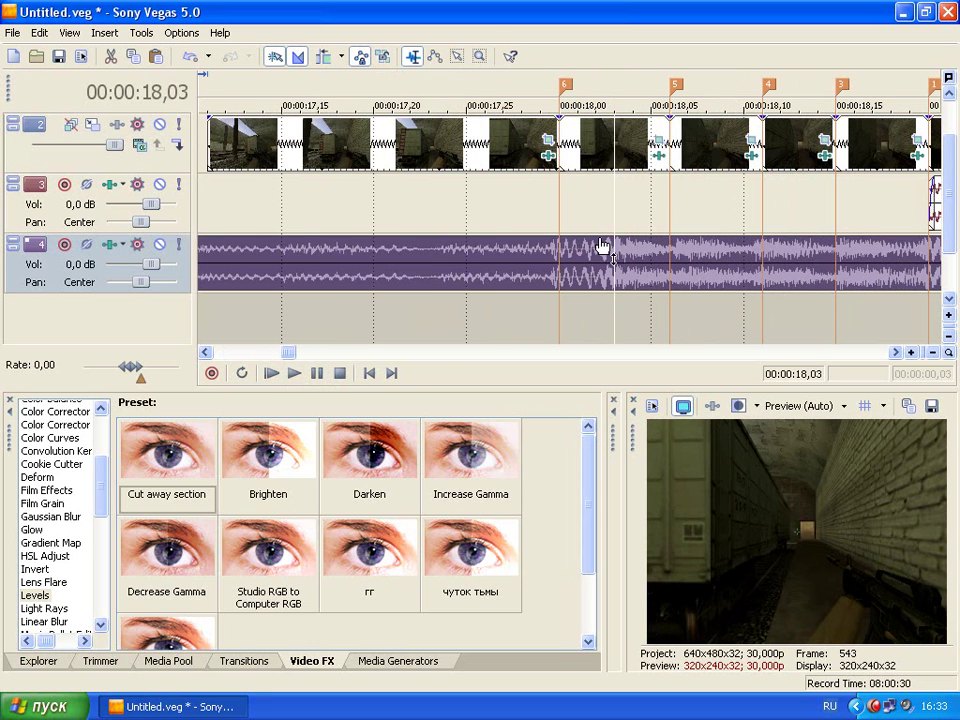
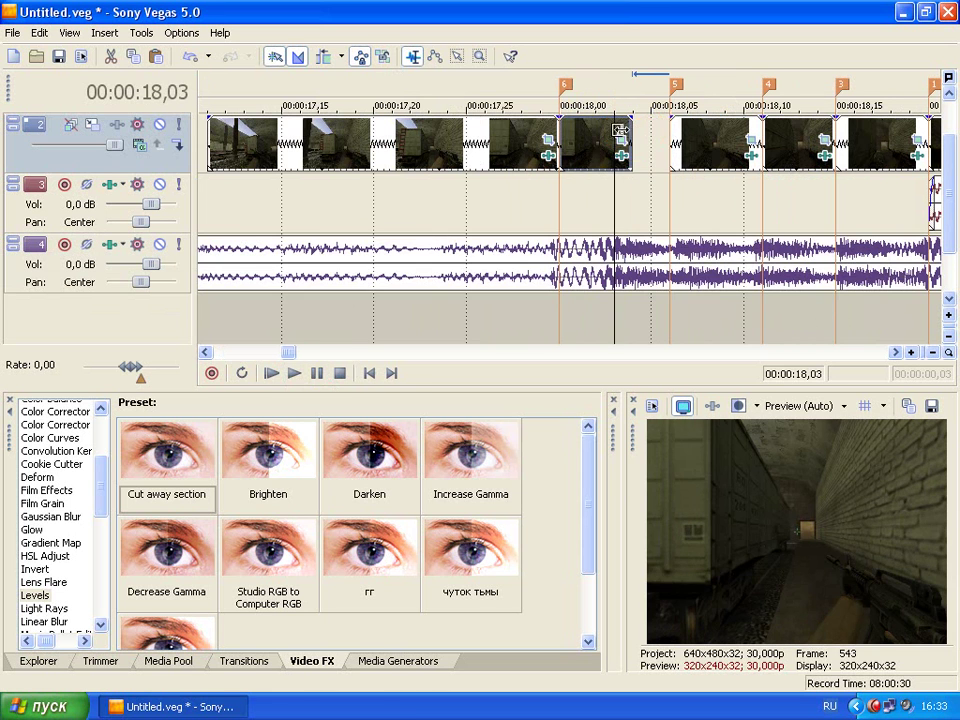
Cut a 4-frame fragment at 00:00:13,10 out of the first leftover video piece.
{"action": "scroll", "coordinate": [437, 152], "scroll_direction": "down", "scroll_amount": 6}
{"action": "left_click", "coordinate": [393, 143]}
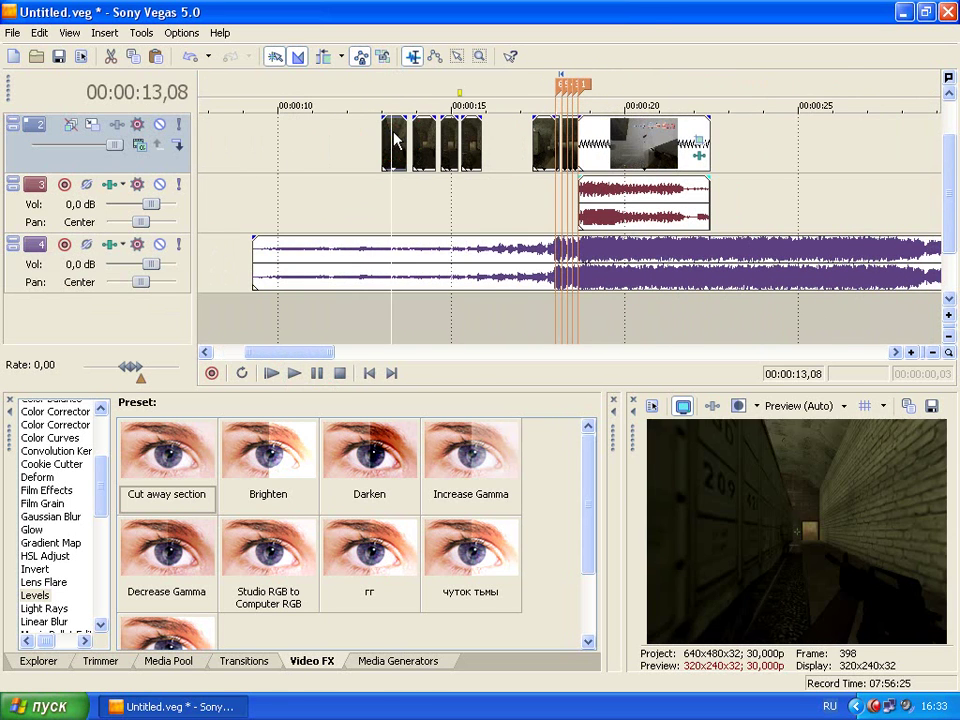
{"action": "left_click", "coordinate": [560, 142]}
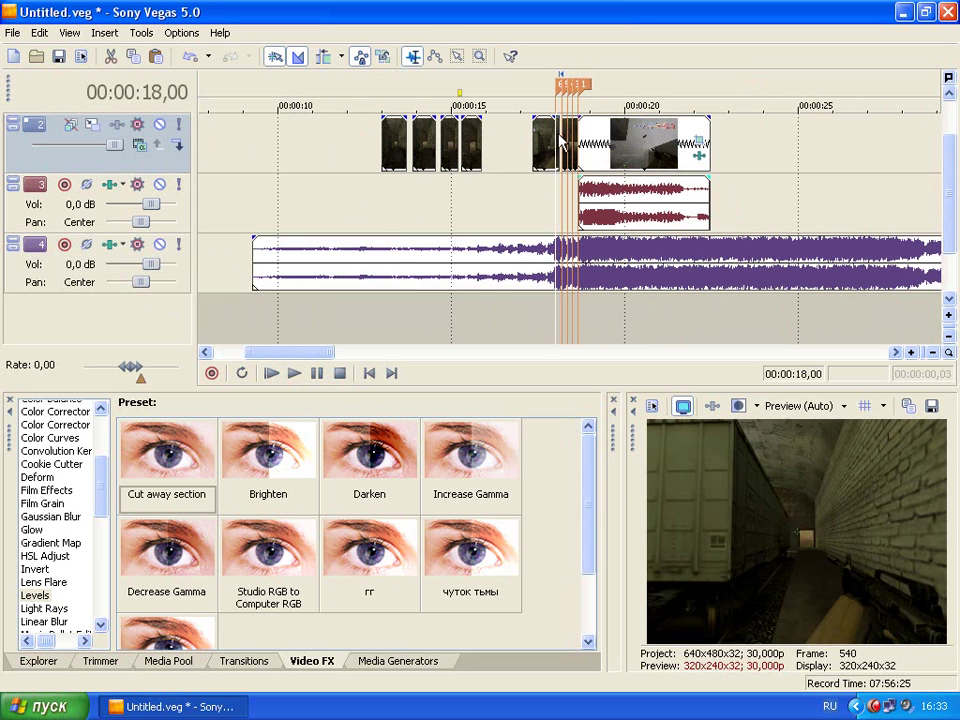
{"action": "left_click", "coordinate": [394, 142]}
{"action": "left_click_drag", "start_coordinate": [394, 94], "coordinate": [398, 96]}
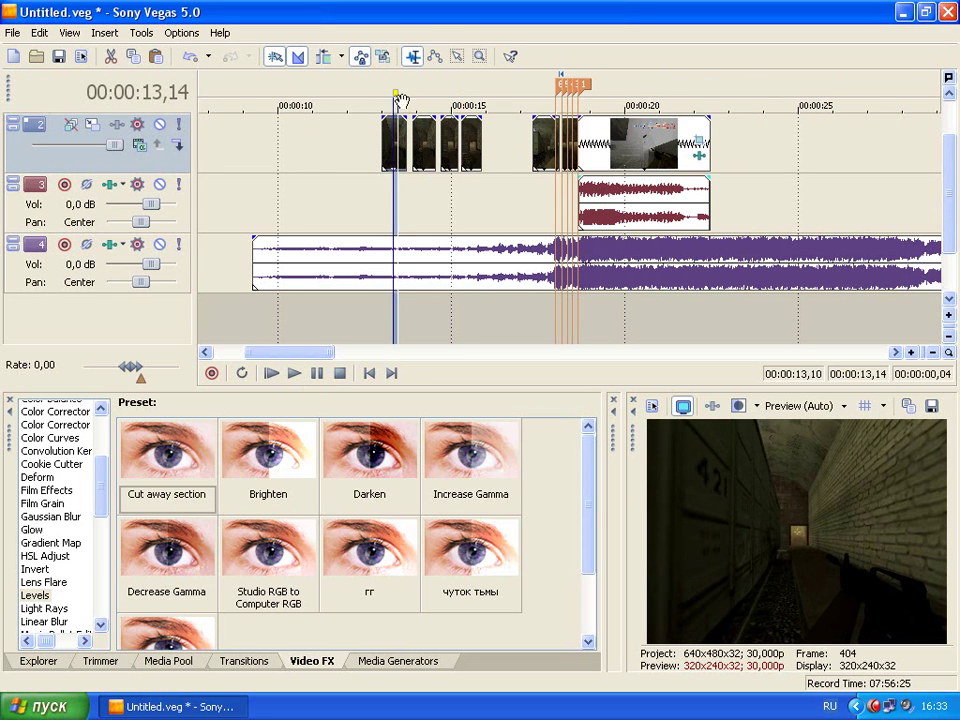
{"action": "right_click", "coordinate": [396, 131]}
{"action": "left_click", "coordinate": [446, 266]}
Paste the cut fragment at 00:00:18,03 and trim its end to marker 5.
{"action": "left_click", "coordinate": [560, 142]}
{"action": "scroll", "coordinate": [561, 142], "scroll_direction": "up", "scroll_amount": 3}
{"action": "left_click", "coordinate": [588, 136]}
{"action": "right_click", "coordinate": [597, 137]}
{"action": "left_click", "coordinate": [632, 148]}
{"action": "left_click_drag", "start_coordinate": [617, 117], "coordinate": [614, 119]}
Play from 00:00:17,26 to check the added cut against the beats.
{"action": "left_click", "coordinate": [518, 197]}
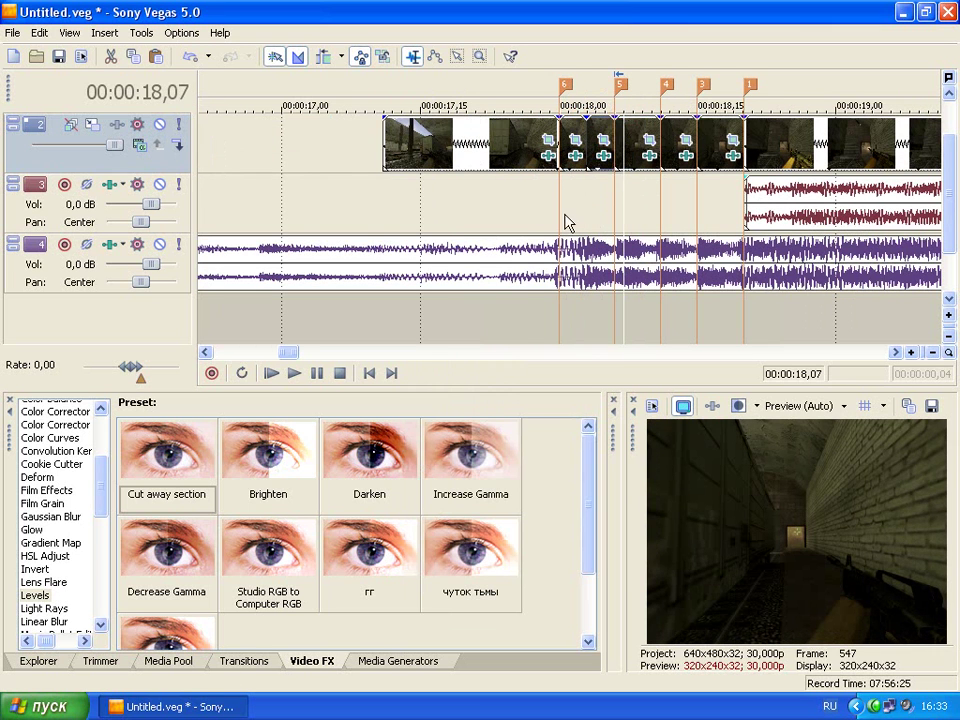
{"action": "scroll", "coordinate": [512, 197], "scroll_direction": "down", "scroll_amount": 2}
{"action": "left_click", "coordinate": [298, 375]}
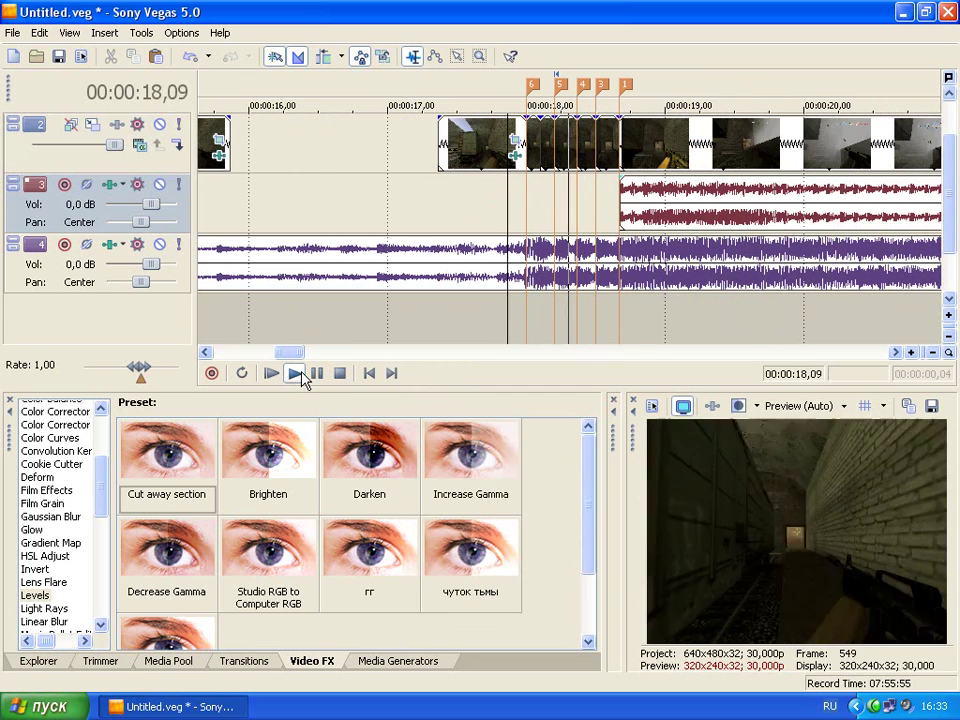
{"action": "left_click", "coordinate": [339, 373]}
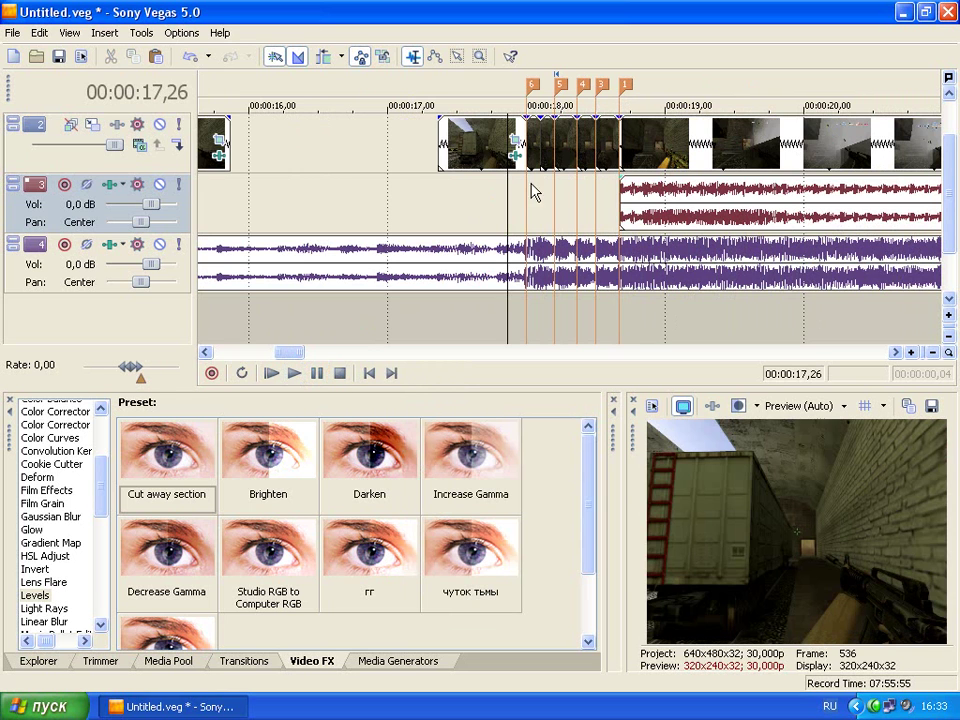
Animate Levels on the fragment at marker 6 with a normal keyframe at frame 3 and a lowered Input end at the start for a flash.
{"action": "left_click", "coordinate": [533, 155]}
{"action": "scroll", "coordinate": [533, 160], "scroll_direction": "up", "scroll_amount": 5}
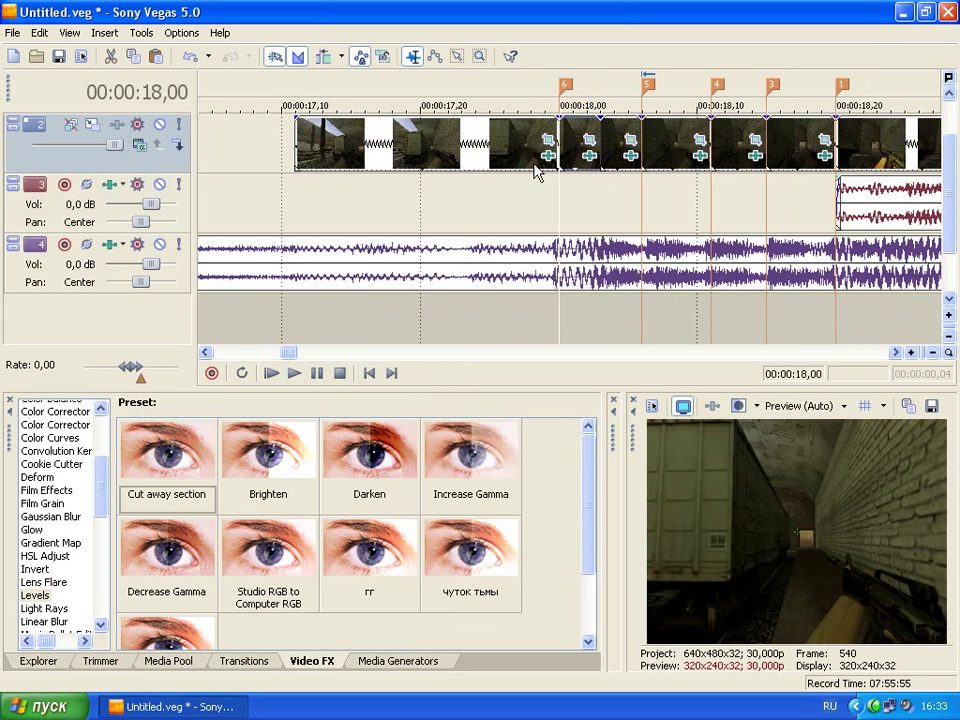
{"action": "left_click", "coordinate": [590, 155]}
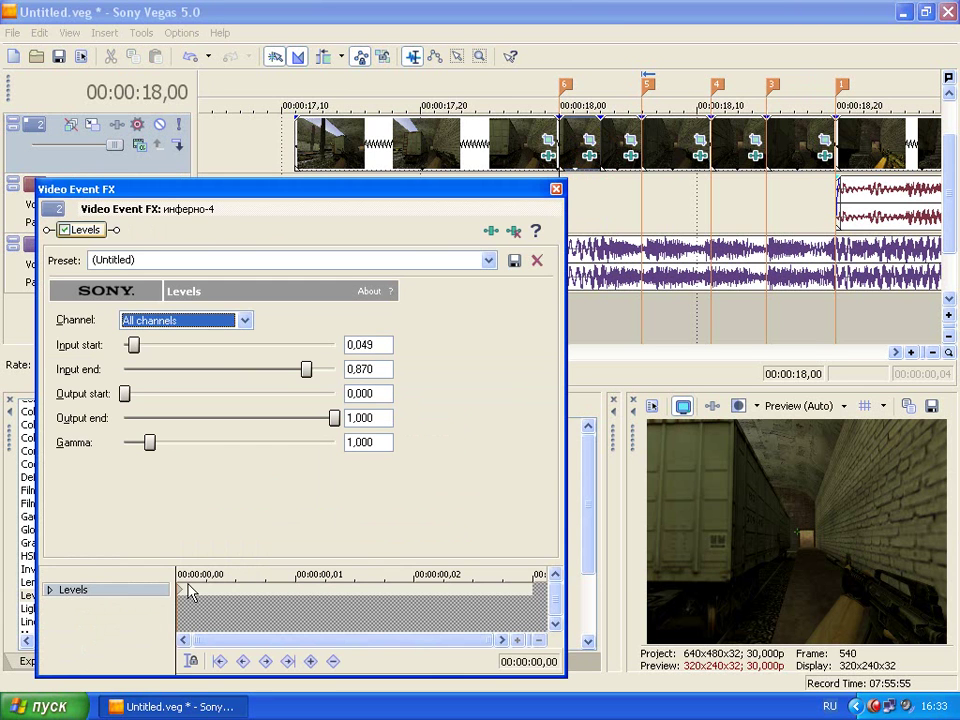
{"action": "left_click", "coordinate": [185, 597]}
{"action": "scroll", "coordinate": [193, 605], "scroll_direction": "up", "scroll_amount": 2}
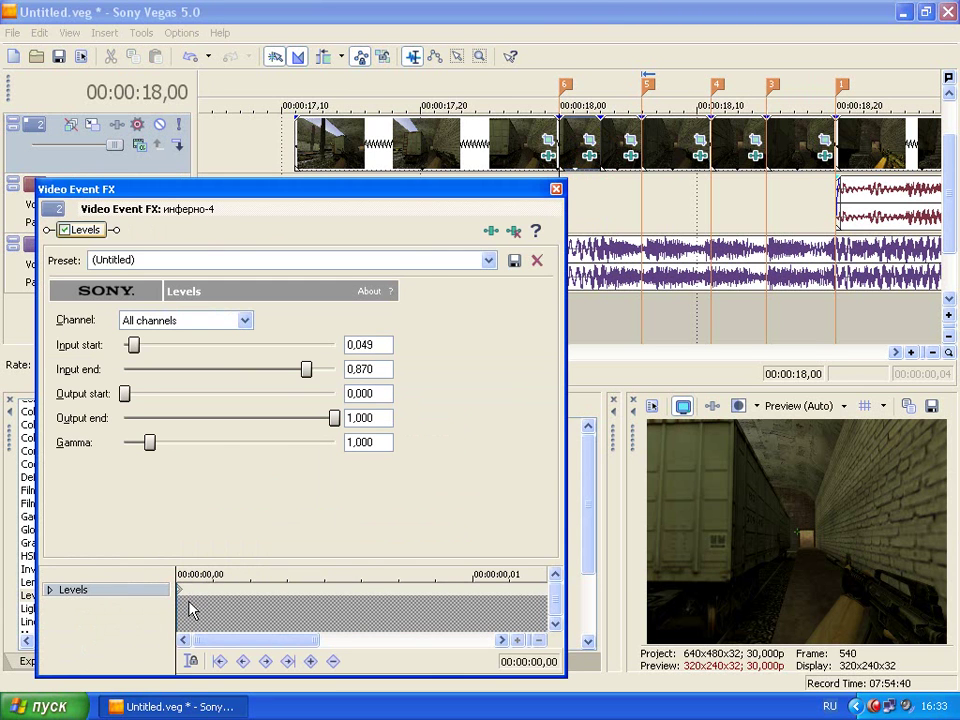
{"action": "scroll", "coordinate": [178, 590], "scroll_direction": "down", "scroll_amount": 2}
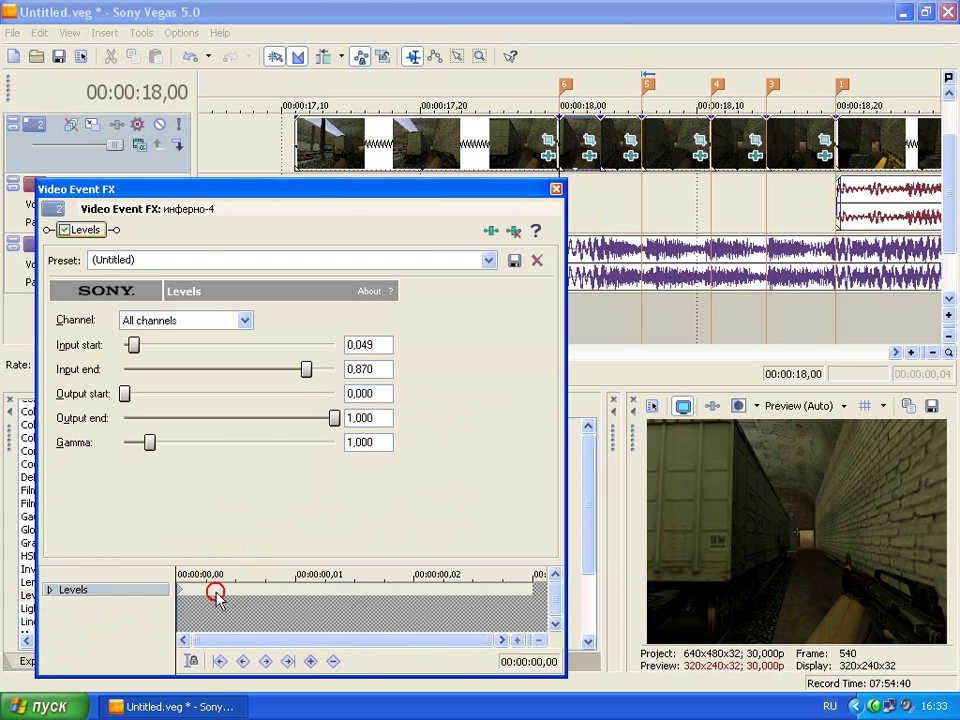
{"action": "left_click", "coordinate": [266, 590]}
{"action": "left_click", "coordinate": [418, 598]}
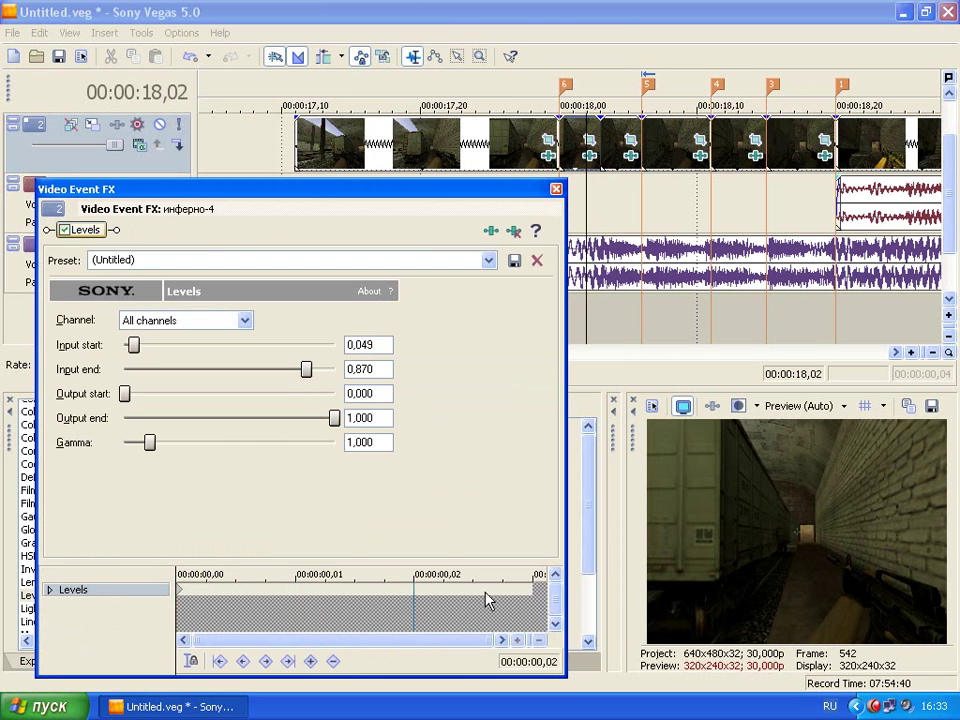
{"action": "left_click", "coordinate": [529, 589]}
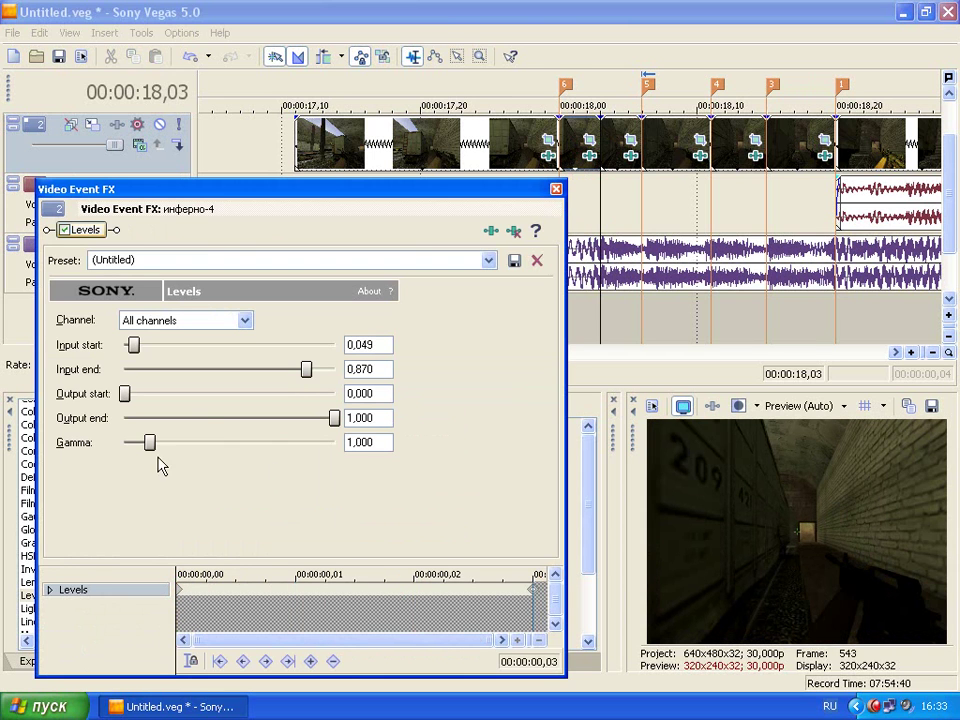
{"action": "left_click", "coordinate": [176, 592]}
{"action": "left_click_drag", "start_coordinate": [306, 369], "coordinate": [231, 369]}
{"action": "left_click", "coordinate": [556, 189]}
Give the fragment starting at 00:00:18,03 the same Levels flash, with a closing keyframe and a lowered Input end at its start.
{"action": "left_click", "coordinate": [630, 155]}
{"action": "left_click", "coordinate": [180, 590]}
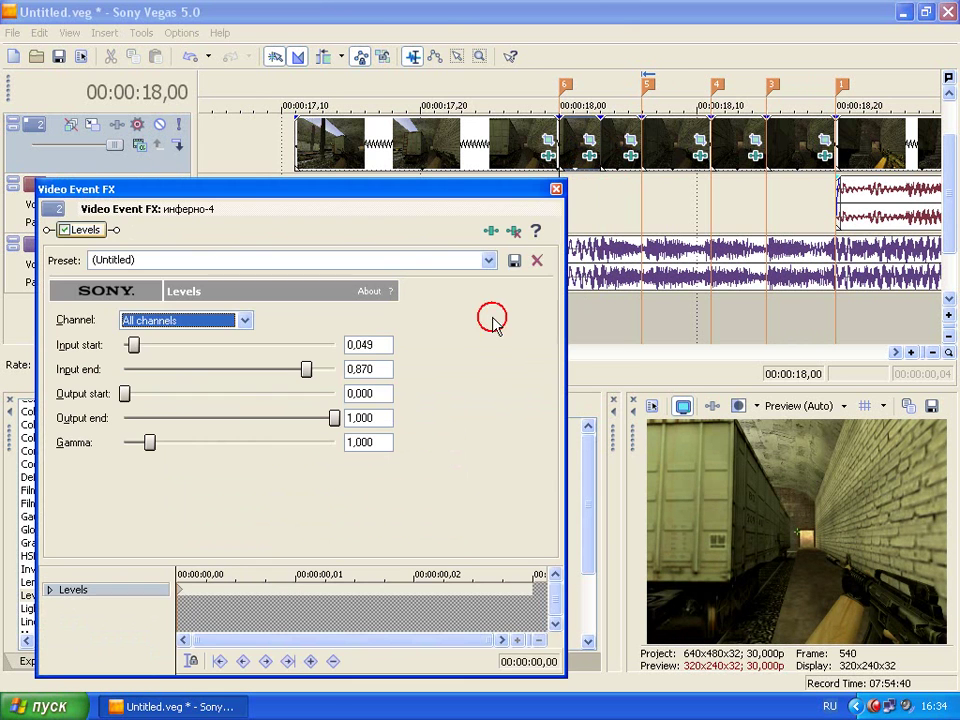
{"action": "key", "text": "Right"}
{"action": "left_click", "coordinate": [540, 597]}
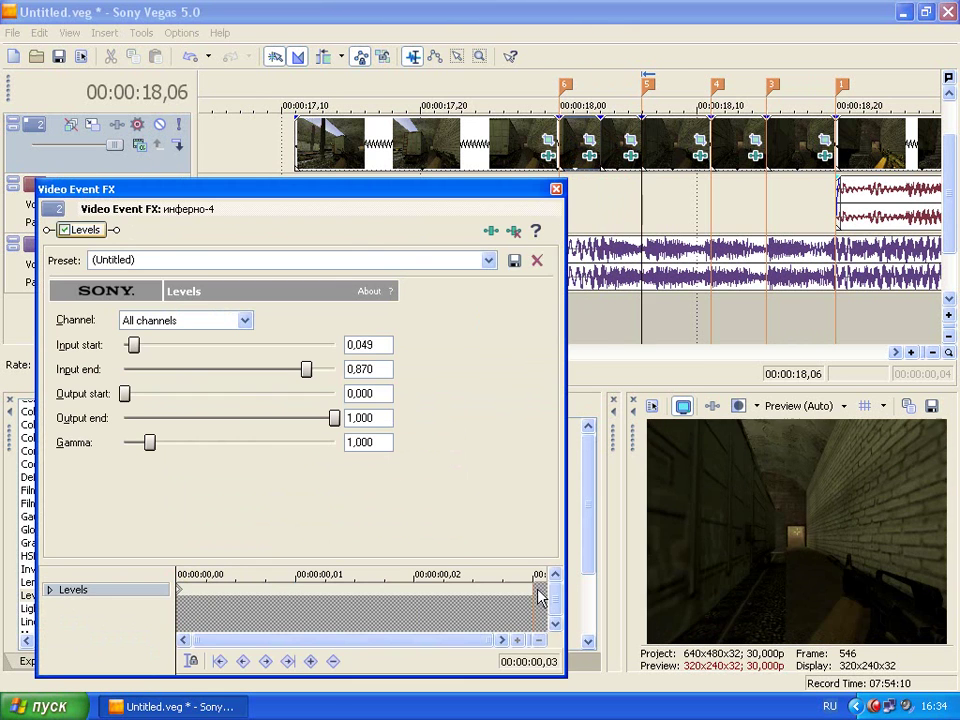
{"action": "left_click", "coordinate": [222, 600]}
{"action": "left_click_drag", "start_coordinate": [306, 369], "coordinate": [237, 372]}
{"action": "left_click", "coordinate": [556, 189]}
Add a Levels flash to the fragment at marker 5, with a closing keyframe and a lowered Input end at its start.
{"action": "left_click", "coordinate": [701, 156]}
{"action": "left_click", "coordinate": [180, 603]}
{"action": "key", "text": "Right"}
{"action": "key", "text": "Right"}
{"action": "double_click", "coordinate": [390, 591]}
{"action": "left_click", "coordinate": [182, 600]}
{"action": "left_click_drag", "start_coordinate": [306, 369], "coordinate": [224, 369]}
{"action": "left_click", "coordinate": [557, 189]}
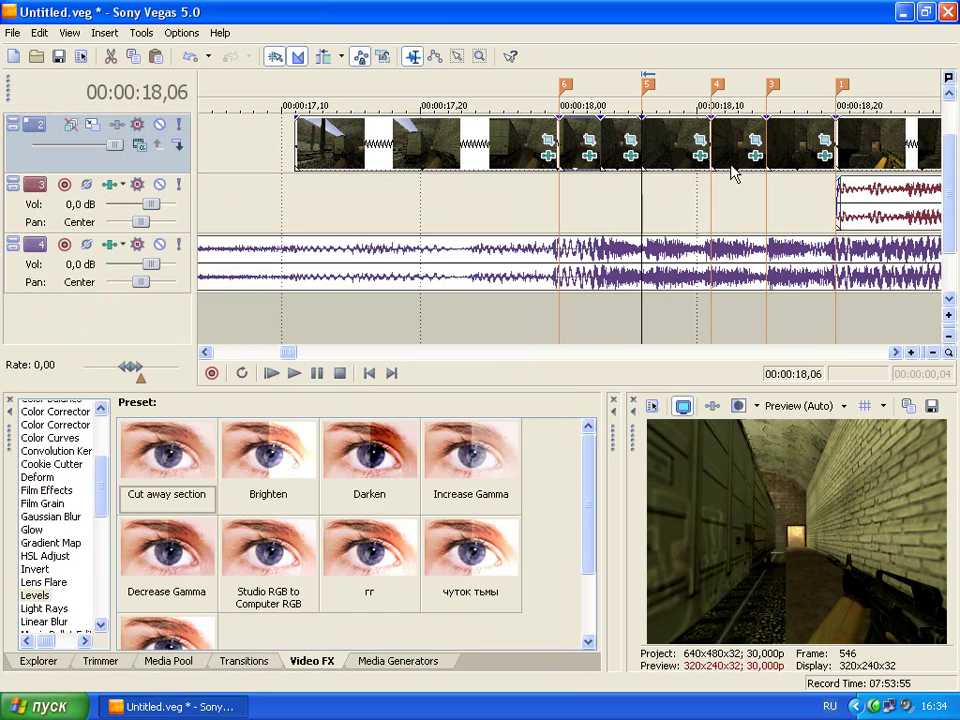
Keyframe Levels on the fragment at marker 4 at frame 3 and set Input end to 0,513 at its start.
{"action": "left_click", "coordinate": [757, 158]}
{"action": "left_click_drag", "start_coordinate": [180, 594], "coordinate": [476, 597]}
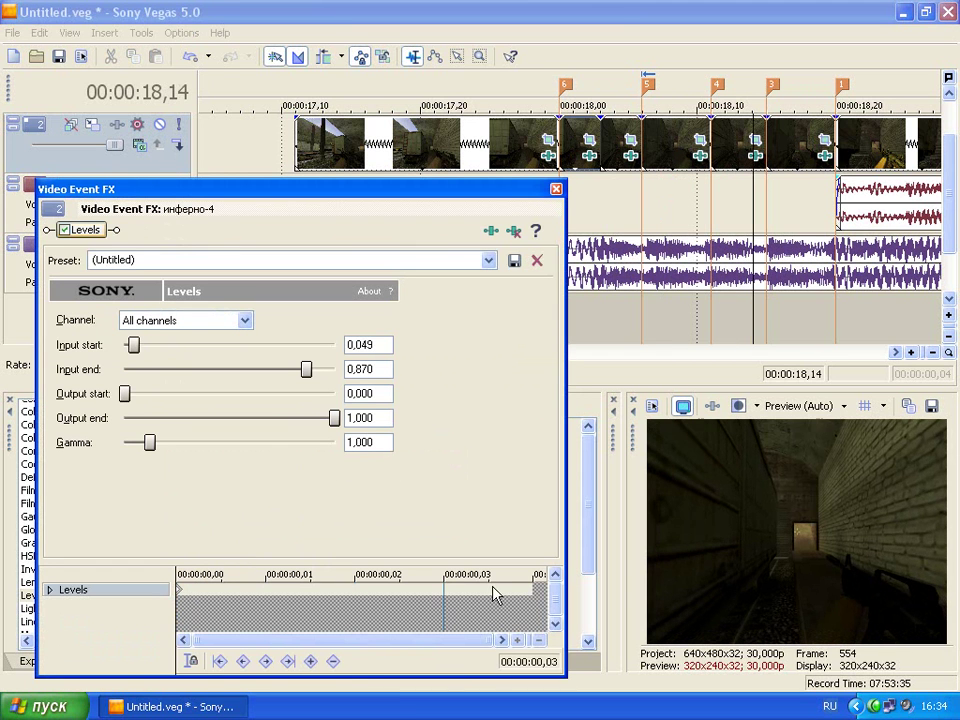
{"action": "left_click", "coordinate": [264, 476]}
{"action": "left_click_drag", "start_coordinate": [306, 369], "coordinate": [235, 371]}
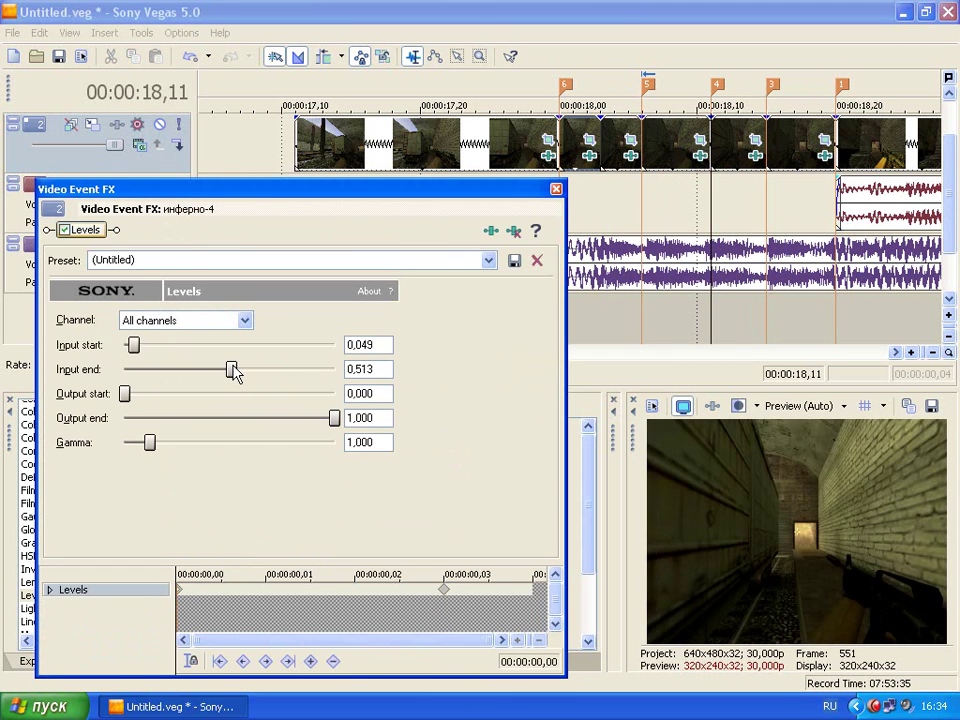
{"action": "left_click", "coordinate": [557, 189]}
Keyframe Levels on the fragment at marker 3 at frame 3 and set Input end to 0,513 at its start.
{"action": "left_click", "coordinate": [824, 155]}
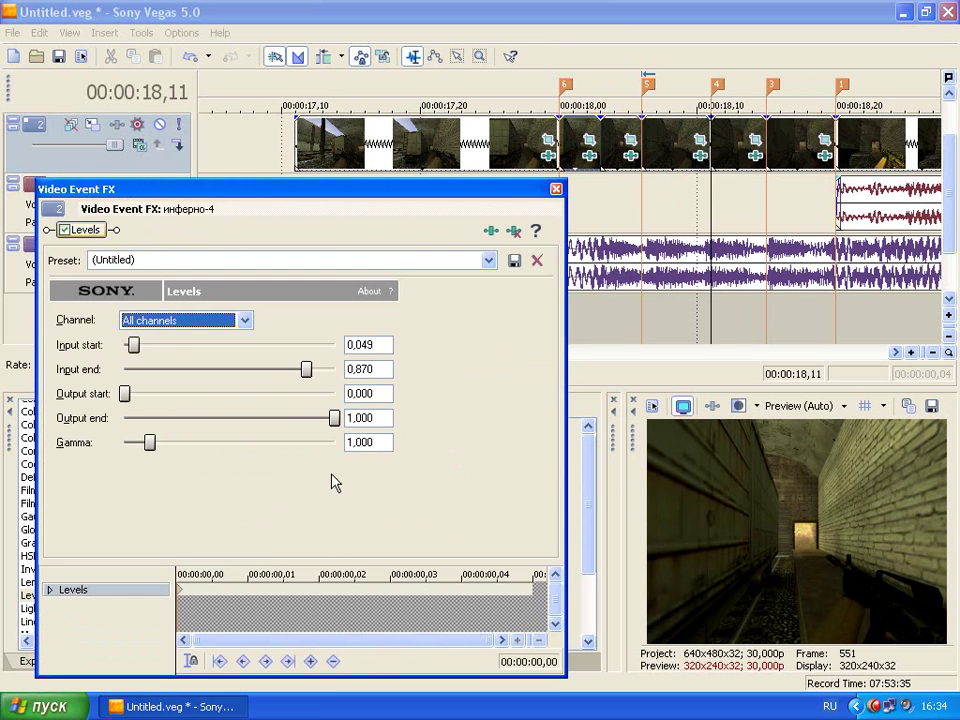
{"action": "left_click_drag", "start_coordinate": [175, 589], "coordinate": [392, 592]}
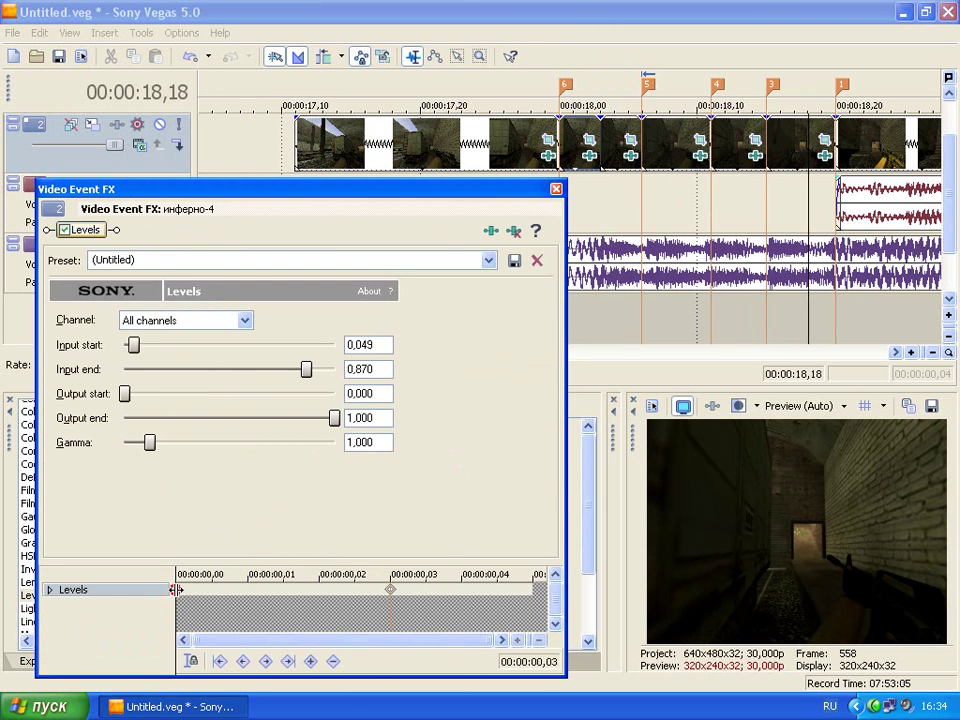
{"action": "left_click_drag", "start_coordinate": [306, 369], "coordinate": [228, 367]}
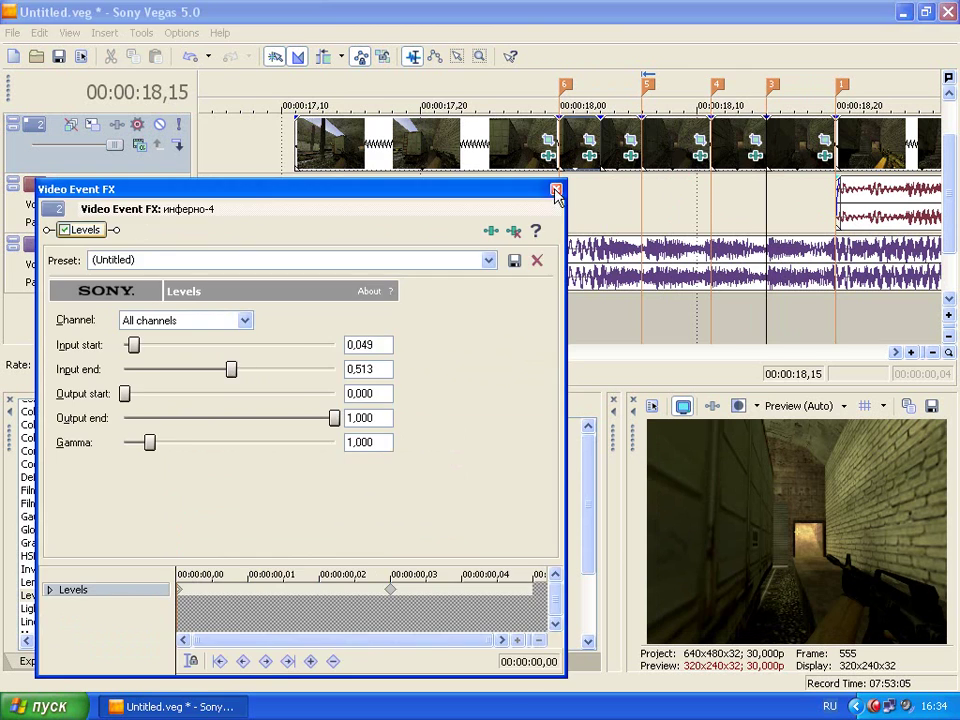
{"action": "left_click", "coordinate": [556, 189]}
Play repeatedly from 00:00:17,23 past marker 1 to check the brightness flashes against the beats.
{"action": "scroll", "coordinate": [825, 178], "scroll_direction": "down", "scroll_amount": 2}
{"action": "left_click", "coordinate": [330, 279]}
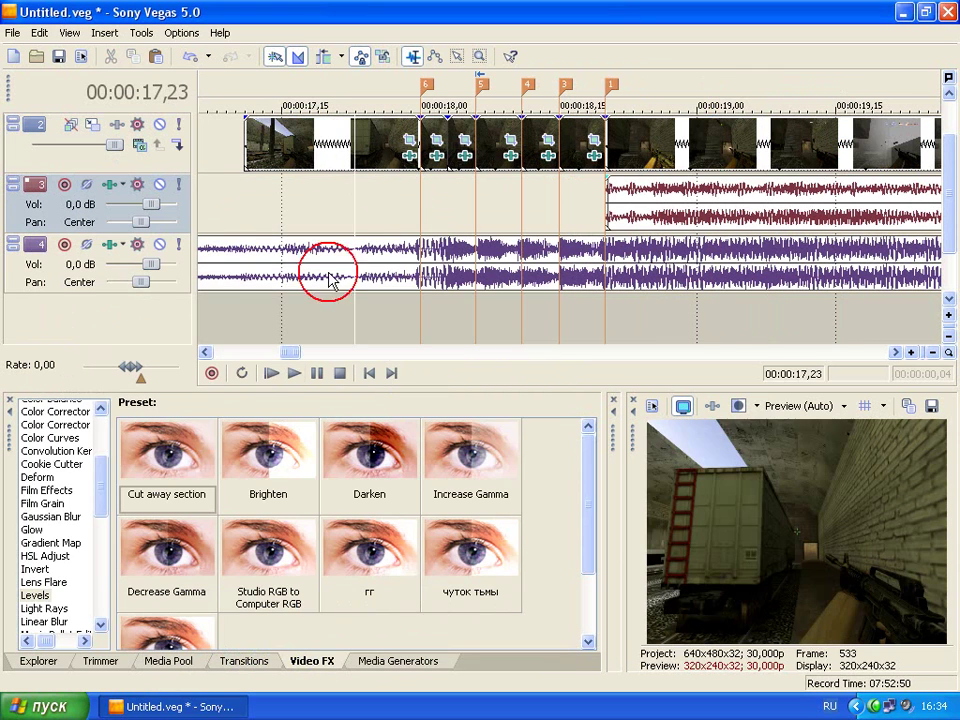
{"action": "left_click", "coordinate": [294, 374]}
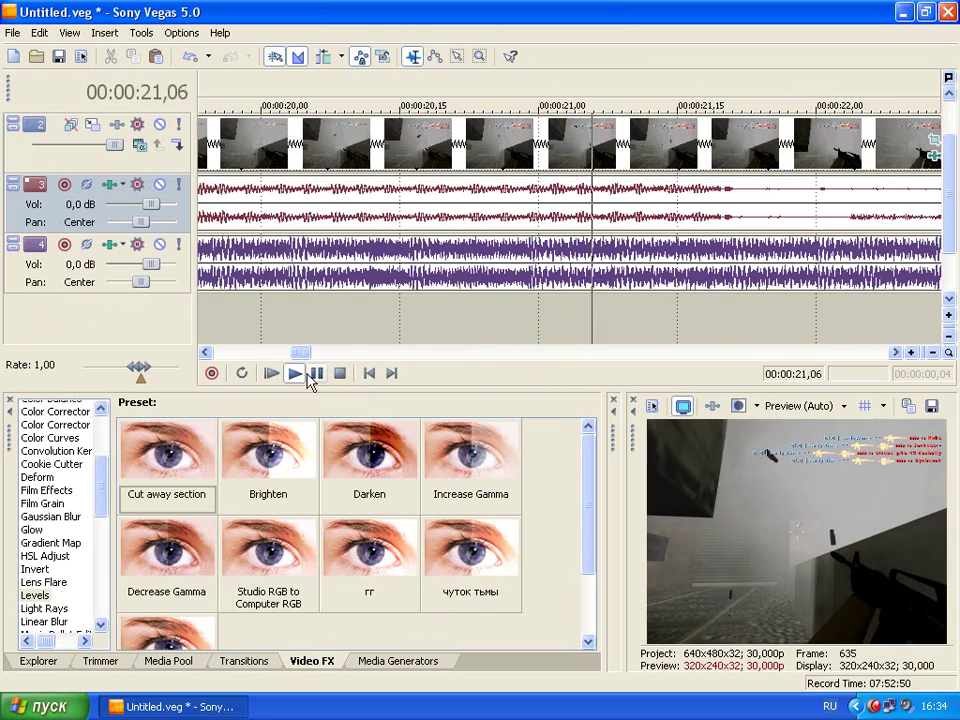
{"action": "left_click", "coordinate": [295, 373]}
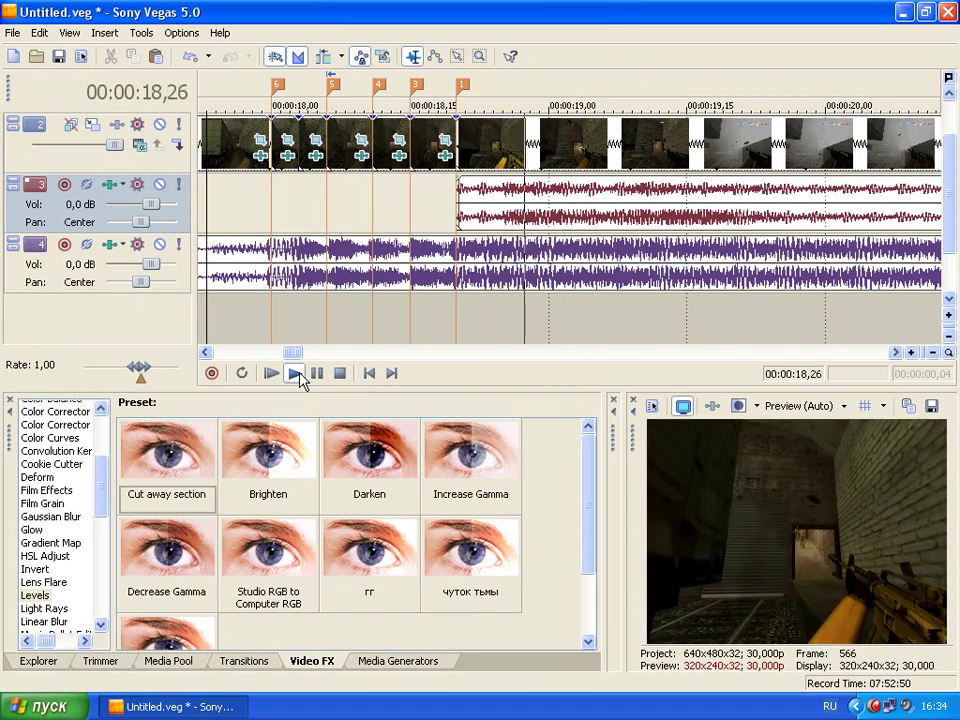
{"action": "left_click", "coordinate": [297, 373]}
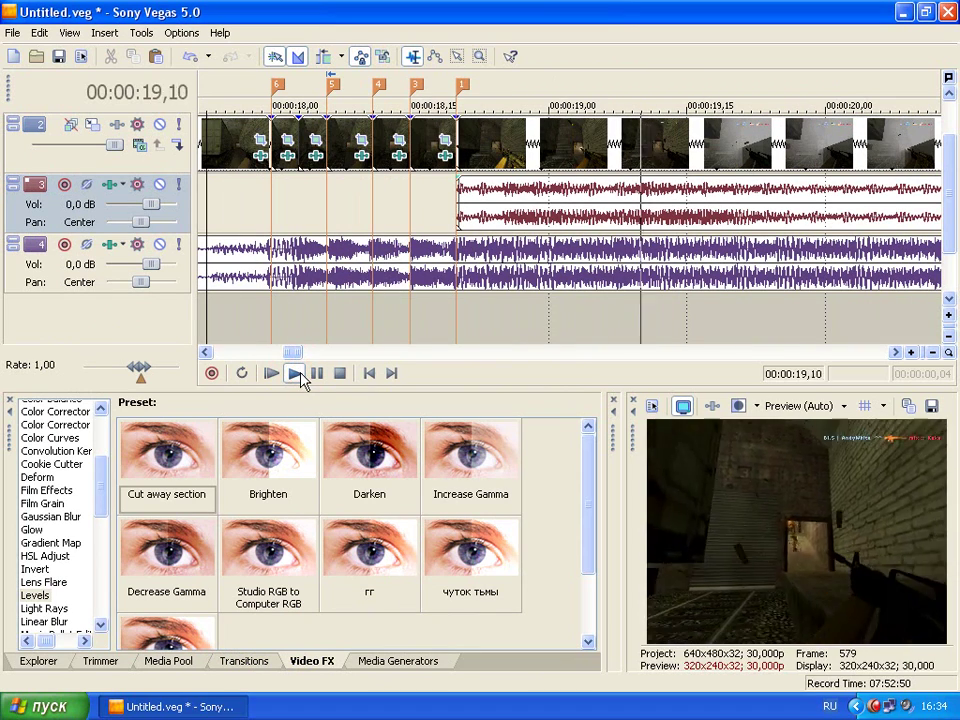
{"action": "left_click", "coordinate": [339, 373]}
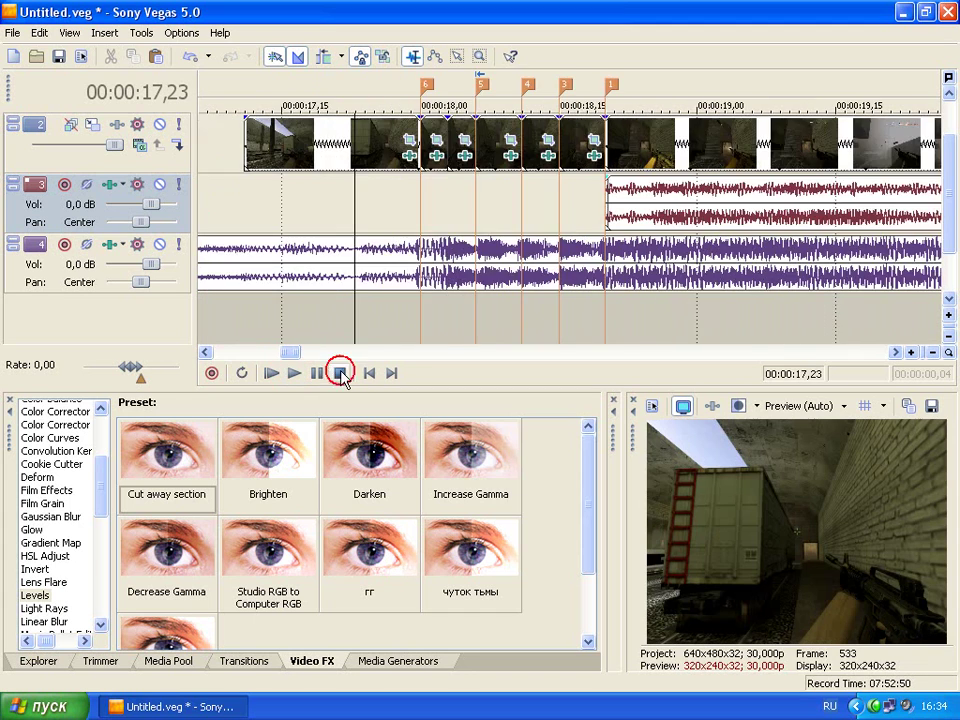
Delete all leftover video pieces between about 00:00:13 and 00:00:16.
{"action": "scroll", "coordinate": [537, 257], "scroll_direction": "down", "scroll_amount": 3}
{"action": "scroll", "coordinate": [537, 257], "scroll_direction": "down", "scroll_amount": 4}
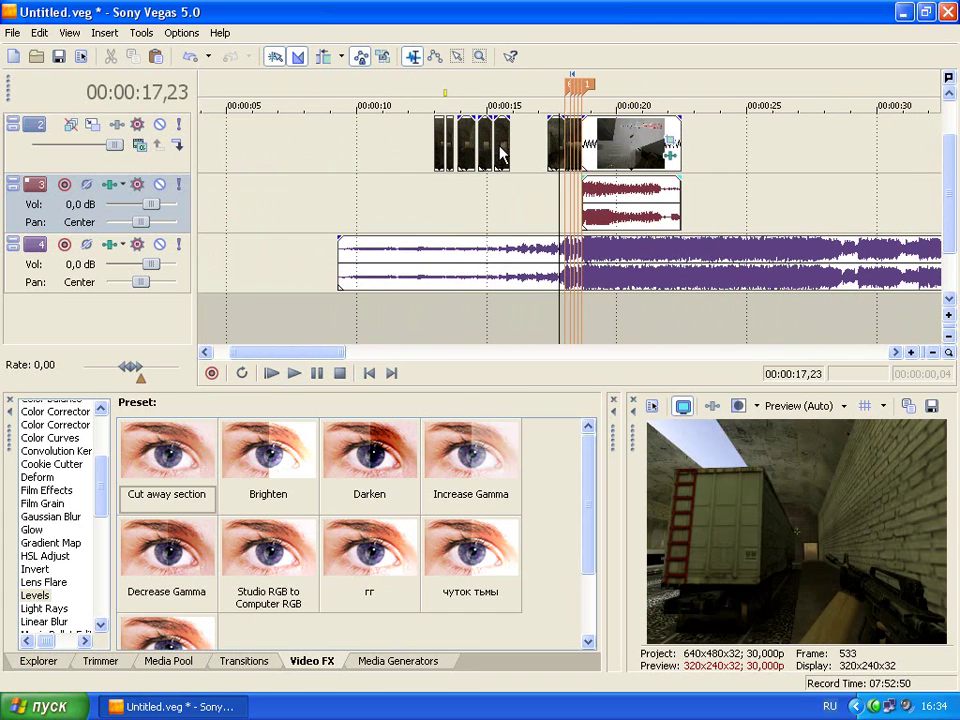
{"action": "left_click", "coordinate": [500, 148]}
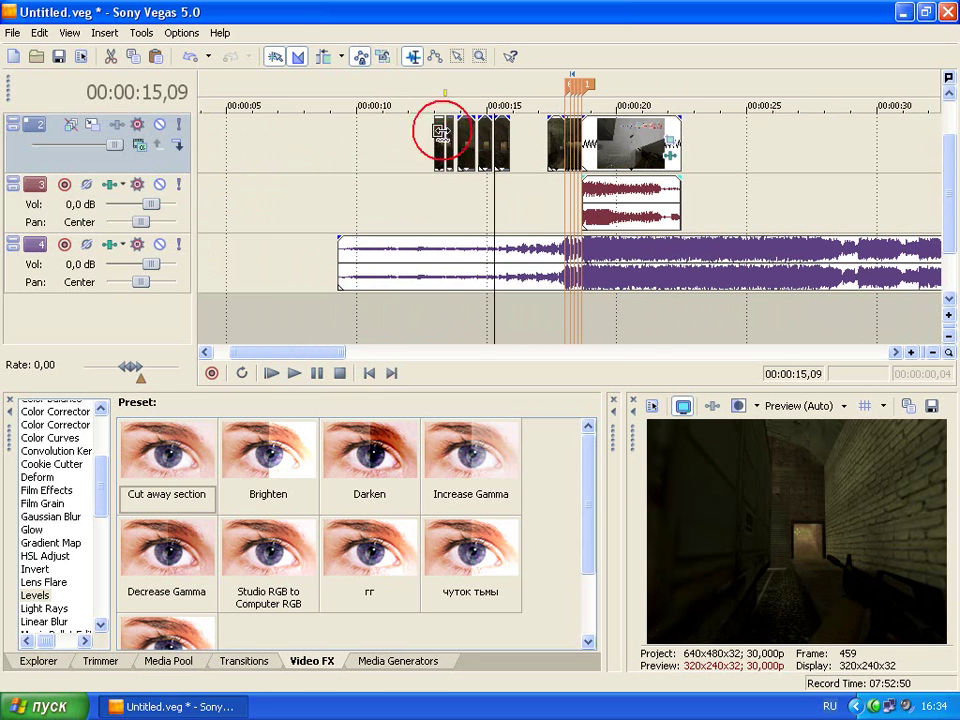
{"action": "key", "text": "Delete"}
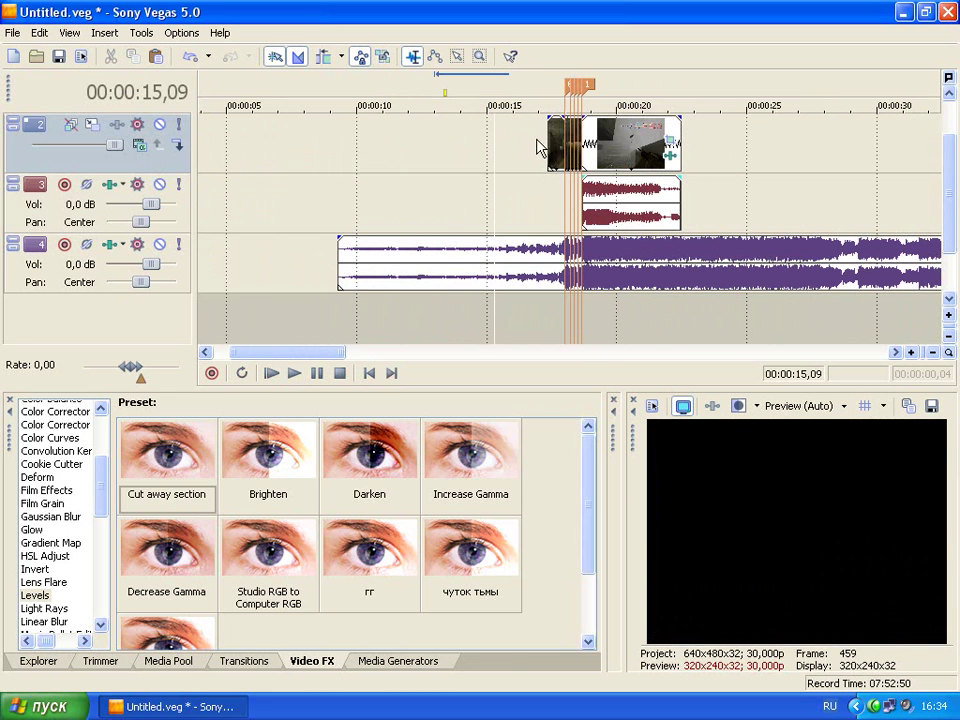
Move the clip at marker 2, with its sound, directly against the end of the first clip at about 00:00:22,14.
{"action": "scroll", "coordinate": [377, 283], "scroll_direction": "down", "scroll_amount": 4}
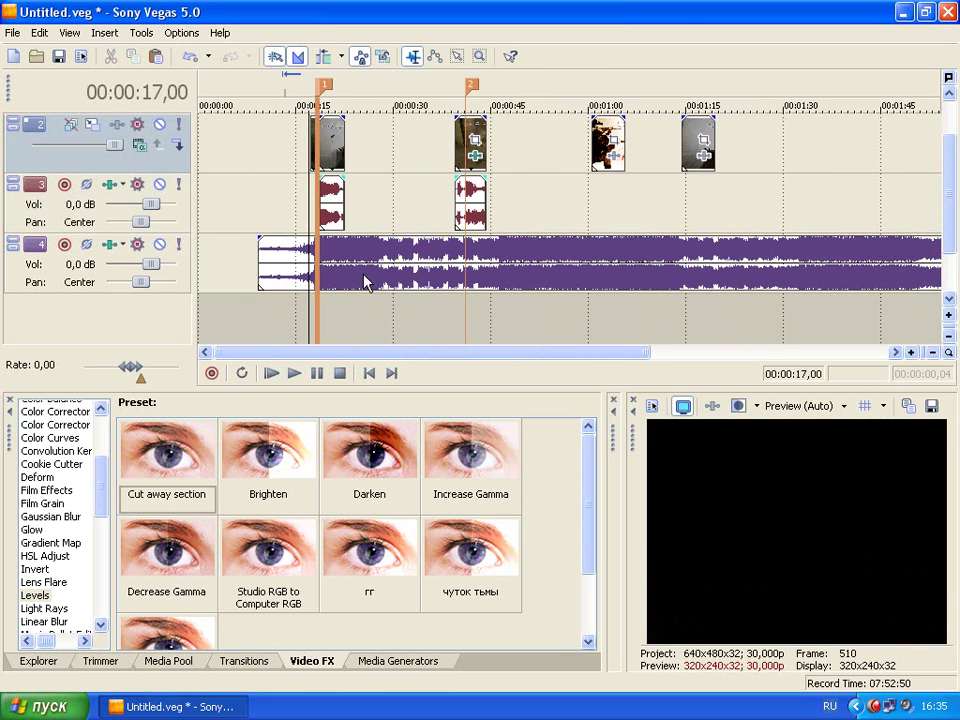
{"action": "scroll", "coordinate": [363, 275], "scroll_direction": "up", "scroll_amount": 2}
{"action": "left_click", "coordinate": [733, 192]}
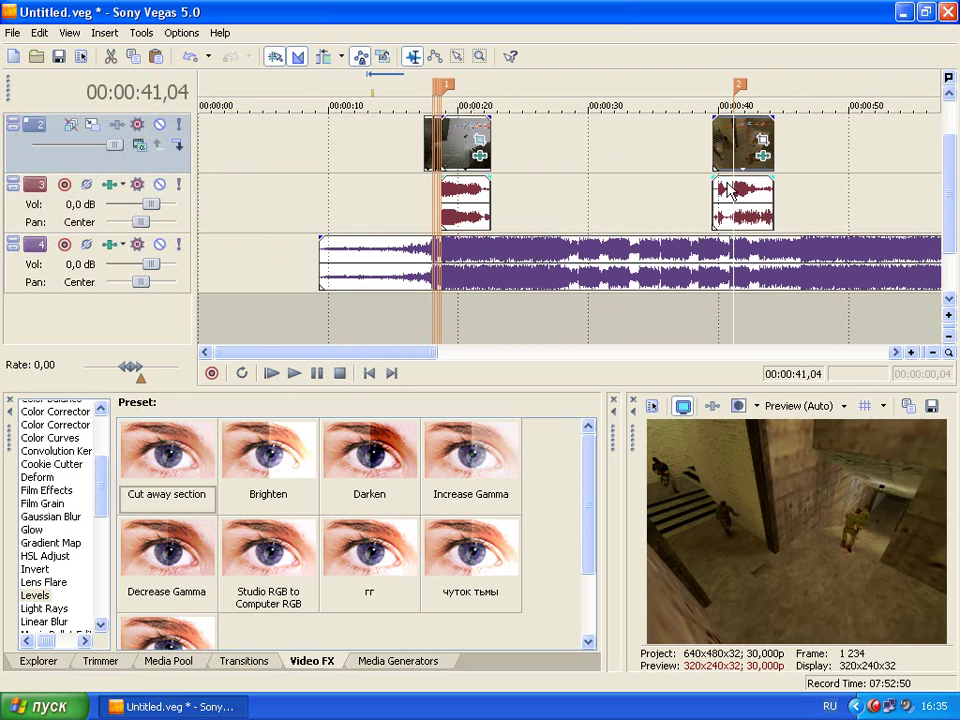
{"action": "left_click", "coordinate": [758, 203]}
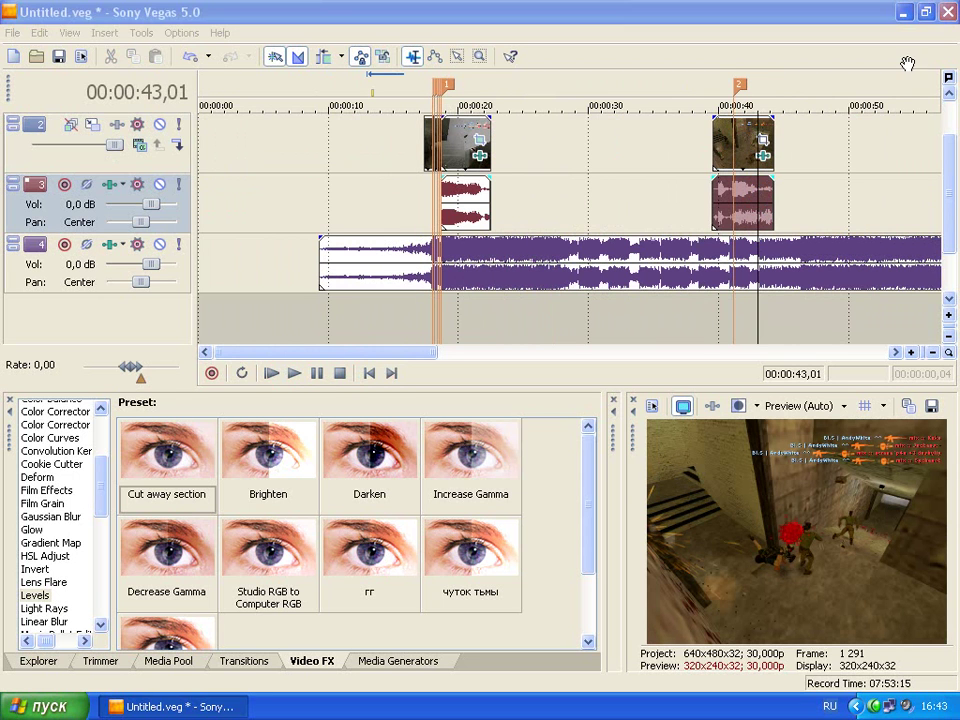
{"action": "left_click", "coordinate": [742, 140]}
{"action": "left_click", "coordinate": [755, 178]}
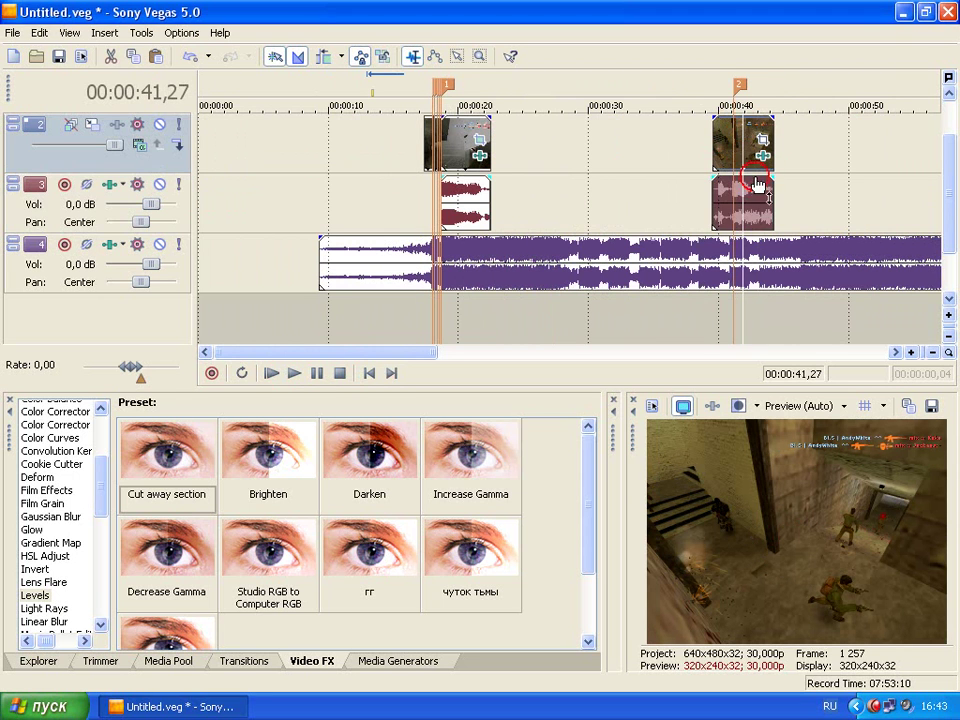
{"action": "left_click_drag", "start_coordinate": [727, 132], "coordinate": [502, 131]}
{"action": "left_click", "coordinate": [484, 129]}
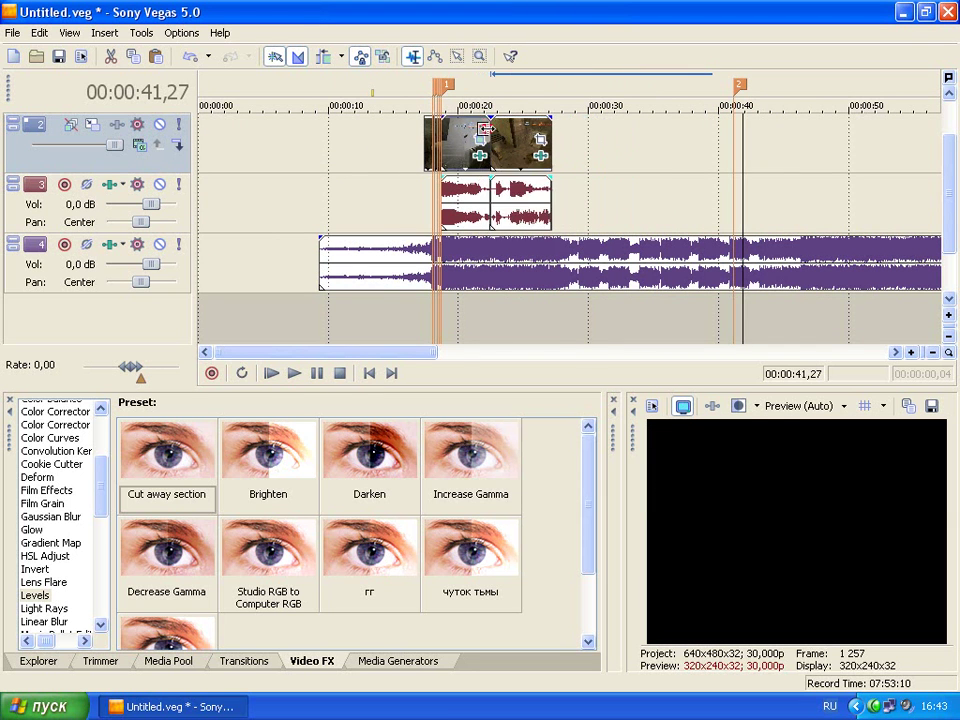
Overlap the second clip with the end of the first by about 0.6 seconds to crossfade them, and play the transition.
{"action": "scroll", "coordinate": [532, 186], "scroll_direction": "up", "scroll_amount": 5}
{"action": "left_click", "coordinate": [626, 137]}
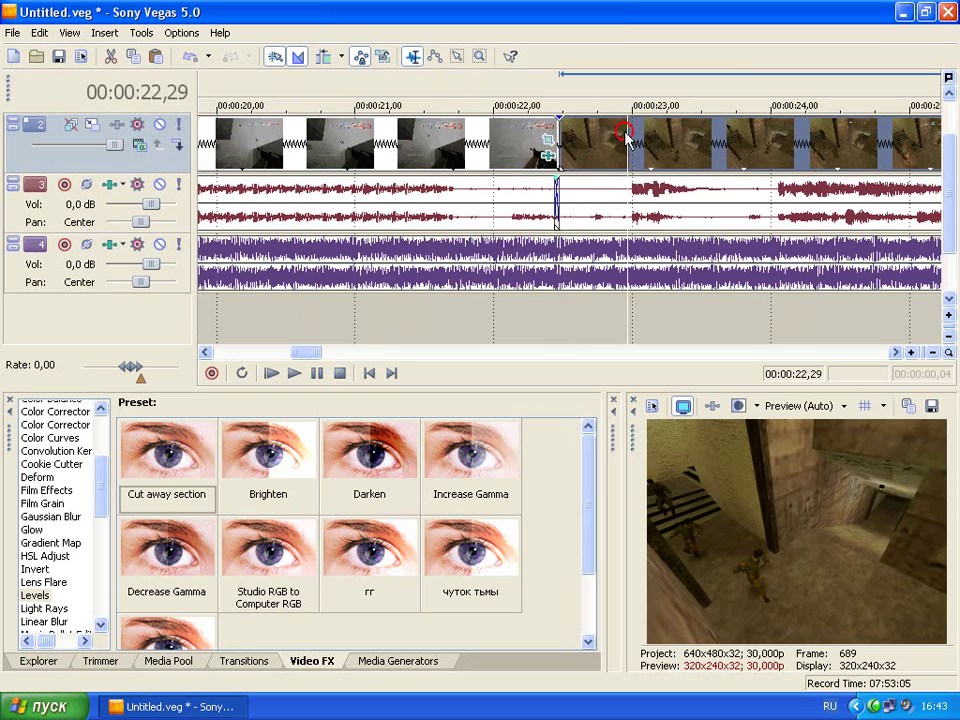
{"action": "left_click", "coordinate": [628, 137]}
{"action": "left_click_drag", "start_coordinate": [696, 138], "coordinate": [612, 135]}
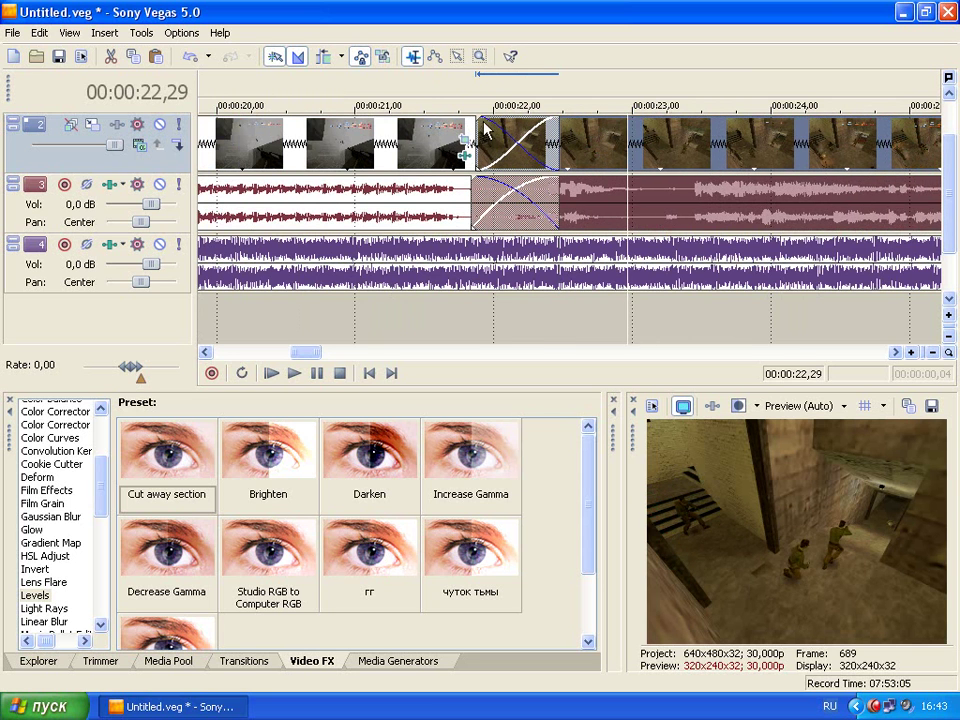
{"action": "left_click", "coordinate": [480, 124]}
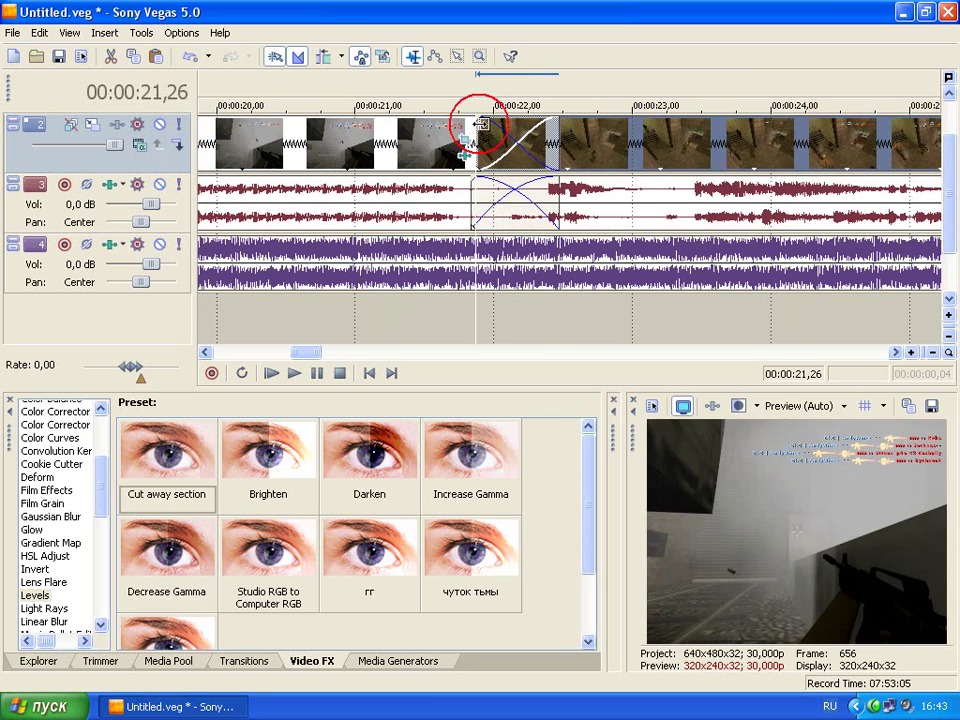
{"action": "key", "text": "space"}
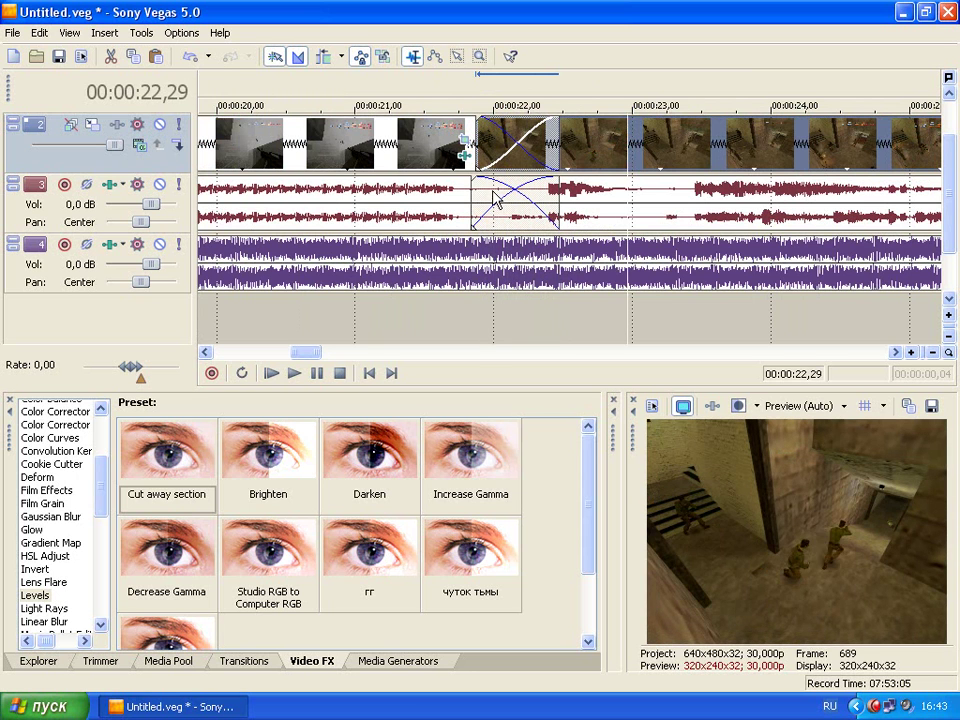
{"action": "key", "text": "space"}
{"action": "left_click", "coordinate": [294, 373]}
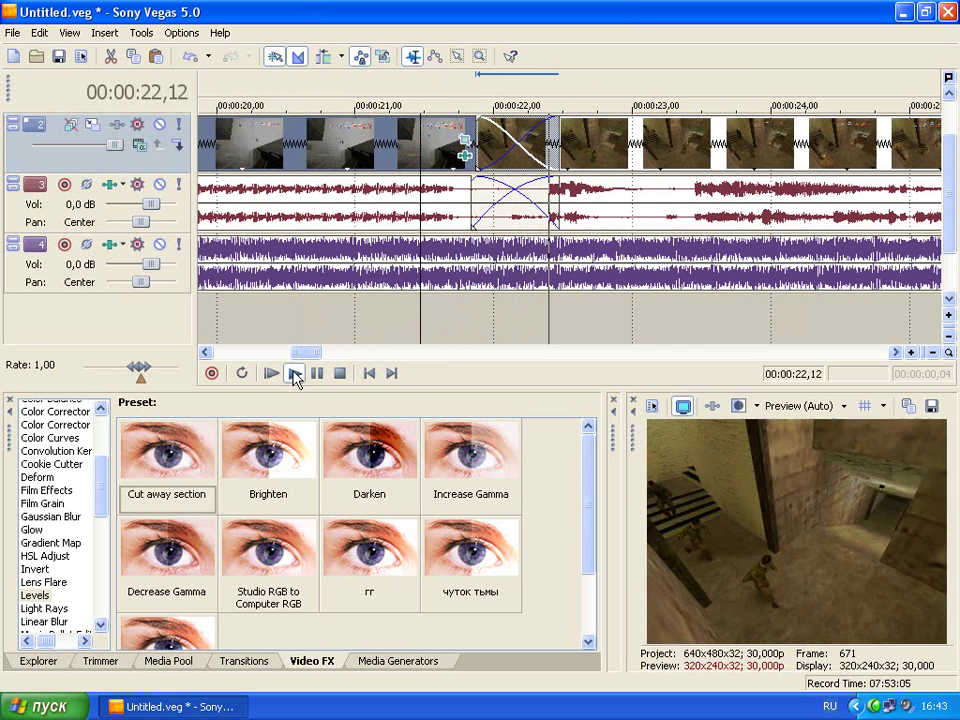
{"action": "left_click", "coordinate": [340, 373]}
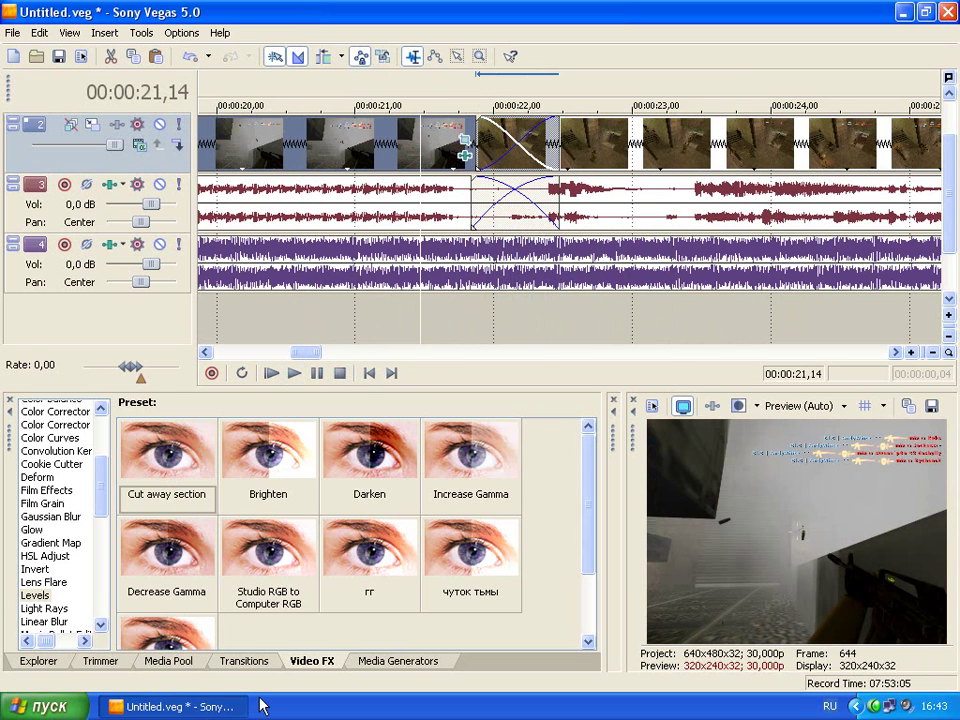
Apply the Hard Flash transition to the overlap between the two clips, keep its default settings, and play it.
{"action": "left_click", "coordinate": [255, 665]}
{"action": "left_click", "coordinate": [44, 409]}
{"action": "left_click", "coordinate": [44, 420]}
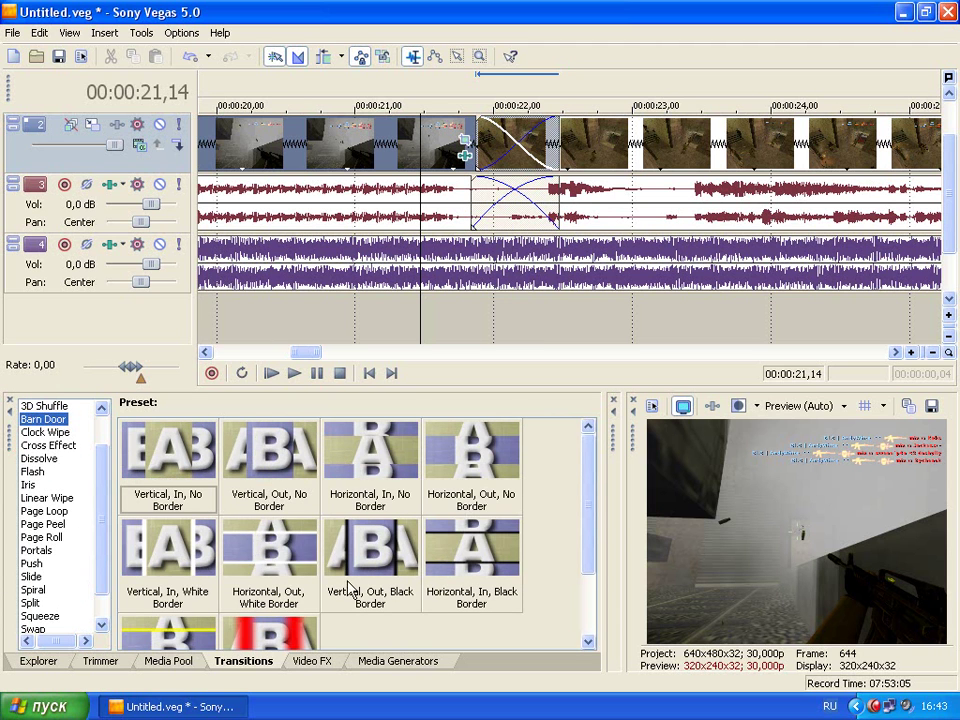
{"action": "left_click", "coordinate": [44, 432]}
{"action": "left_click", "coordinate": [30, 471]}
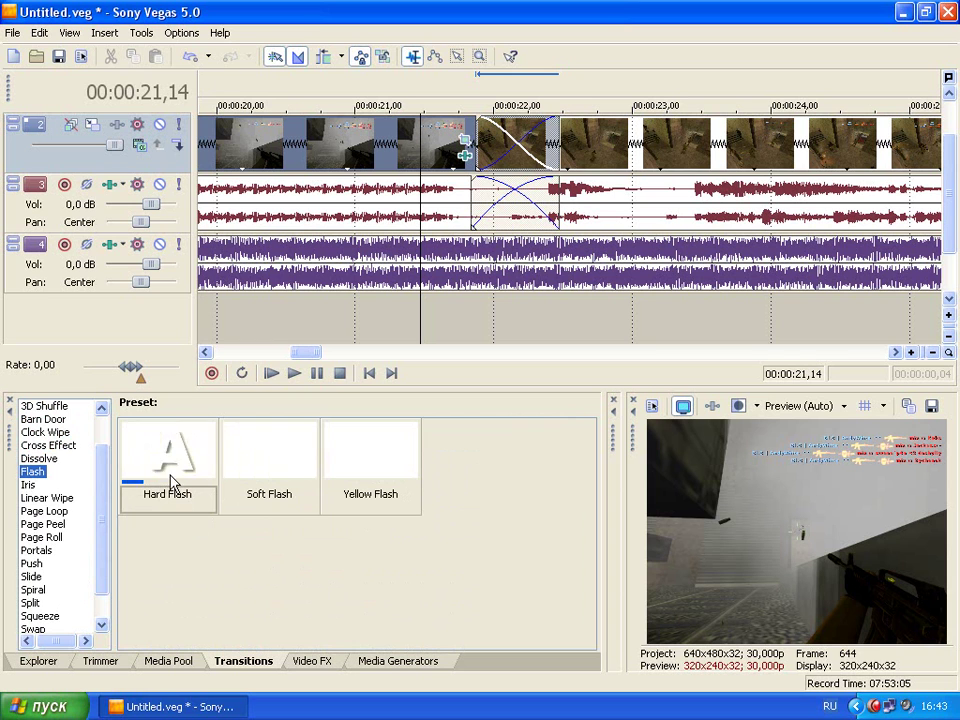
{"action": "left_click_drag", "start_coordinate": [171, 481], "coordinate": [159, 452]}
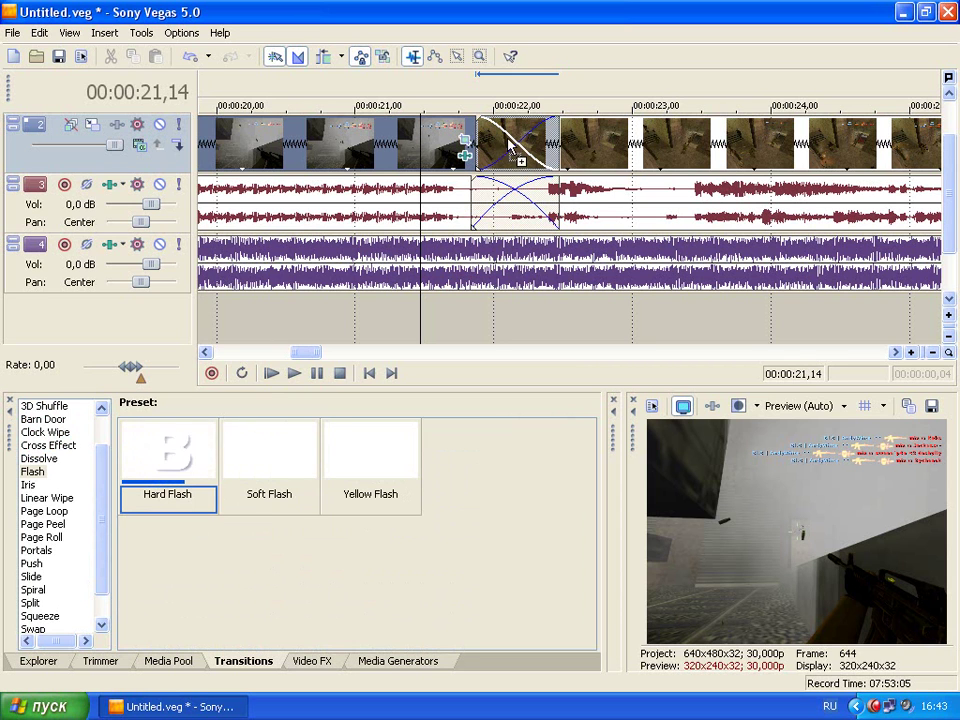
{"action": "left_click_drag", "start_coordinate": [507, 148], "coordinate": [507, 148]}
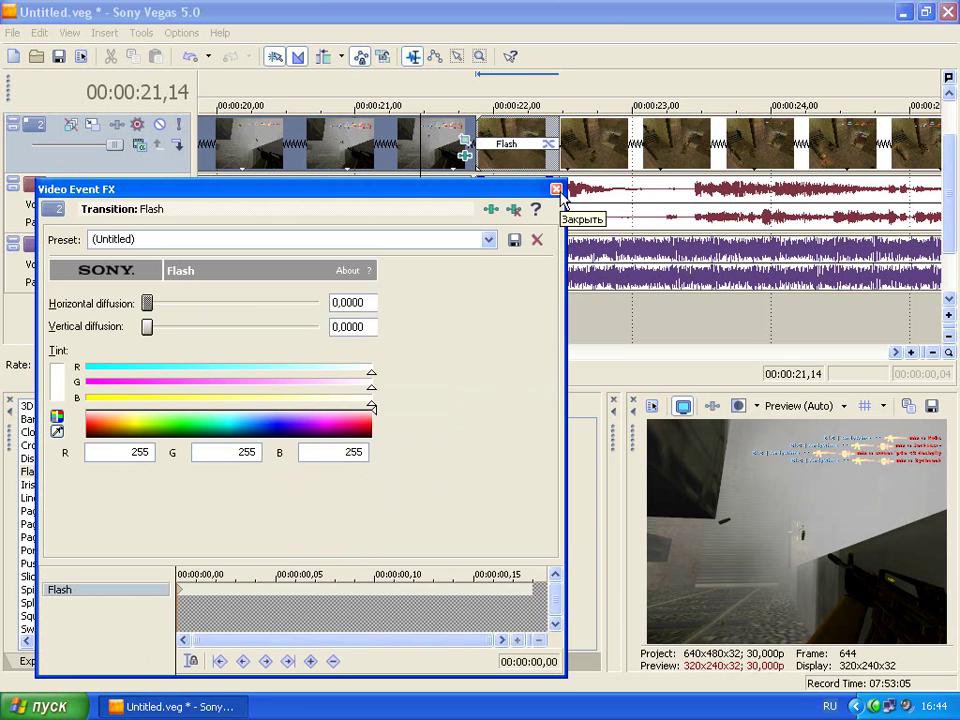
{"action": "left_click", "coordinate": [557, 190]}
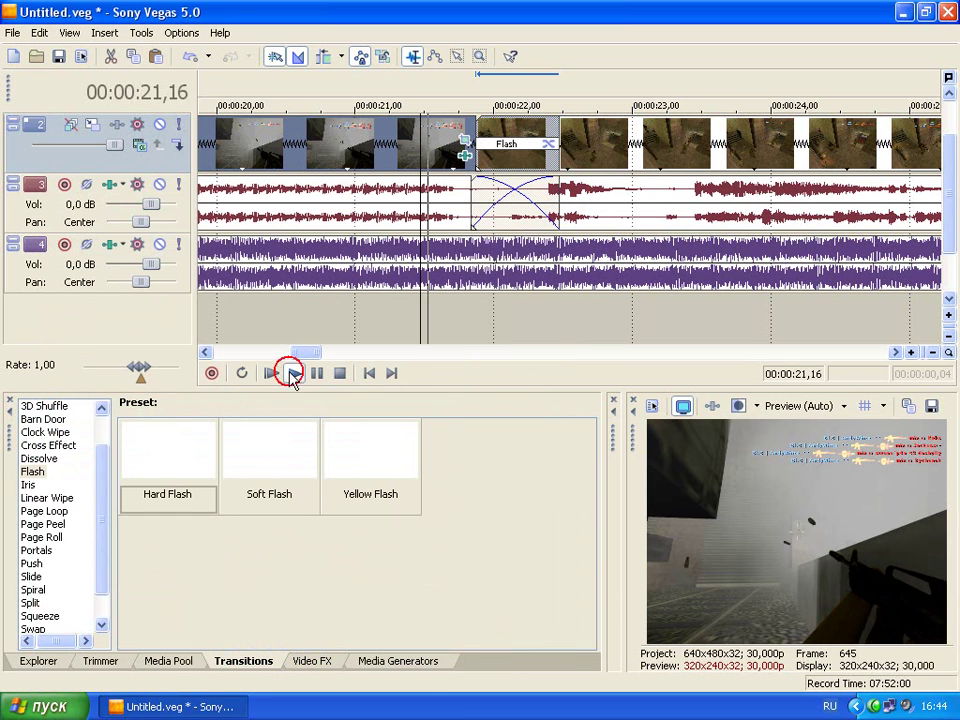
{"action": "left_click", "coordinate": [290, 374]}
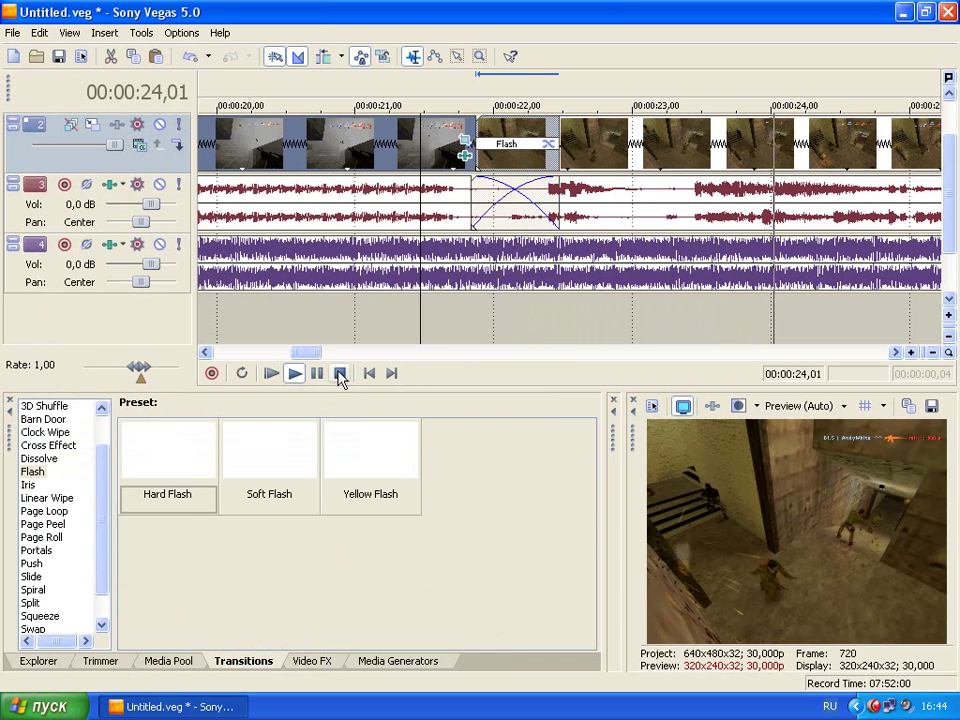
{"action": "left_click", "coordinate": [341, 373]}
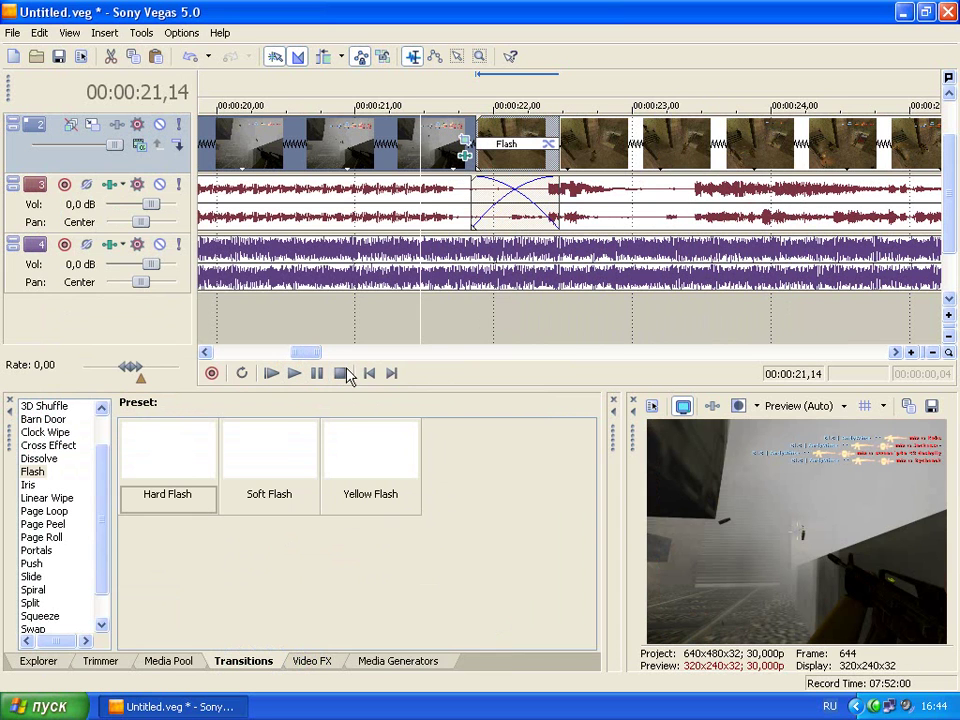
Move the second clip and its sound later to shorten the Flash transition to about 0.2 seconds, and play it.
{"action": "left_click", "coordinate": [608, 145]}
{"action": "left_click", "coordinate": [583, 197], "text": "ctrl"}
{"action": "left_click_drag", "start_coordinate": [650, 138], "coordinate": [701, 135]}
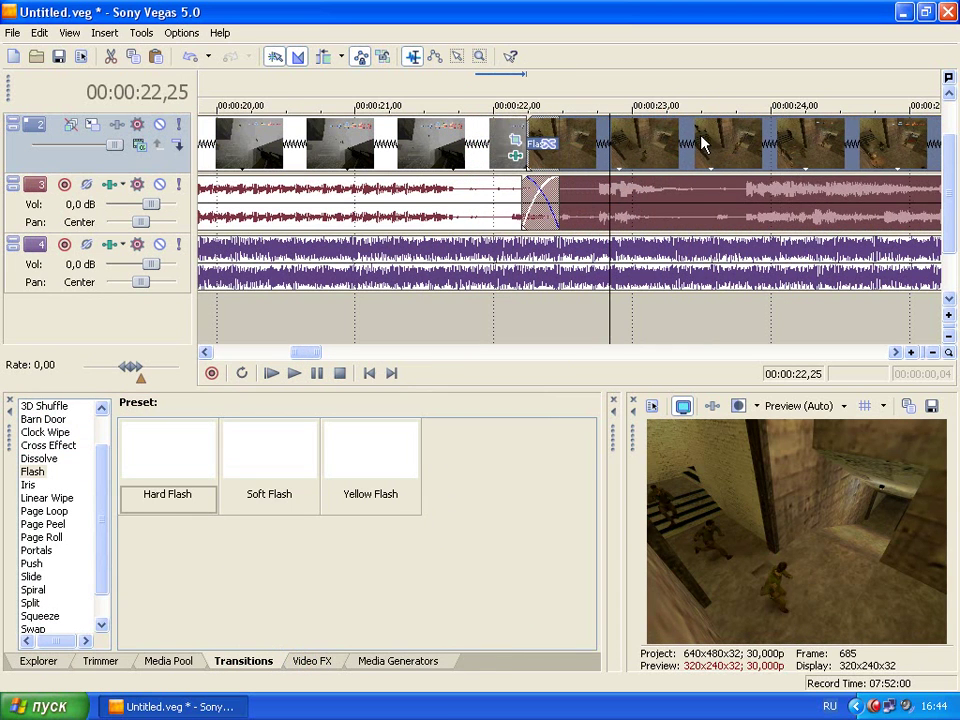
{"action": "left_click", "coordinate": [468, 155]}
{"action": "left_click", "coordinate": [290, 374]}
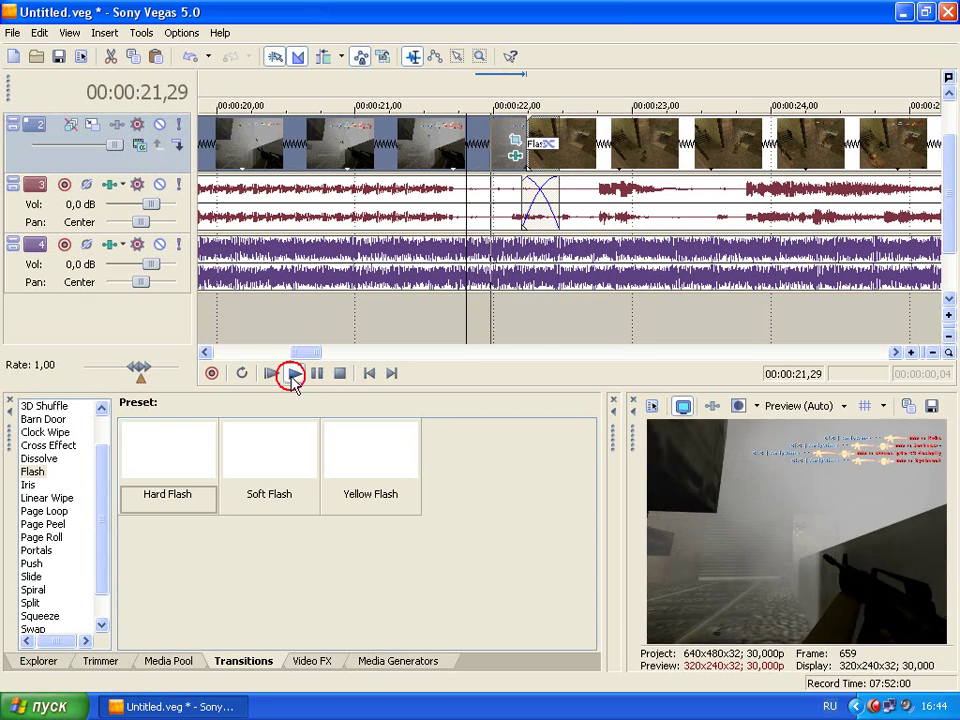
{"action": "left_click", "coordinate": [340, 373]}
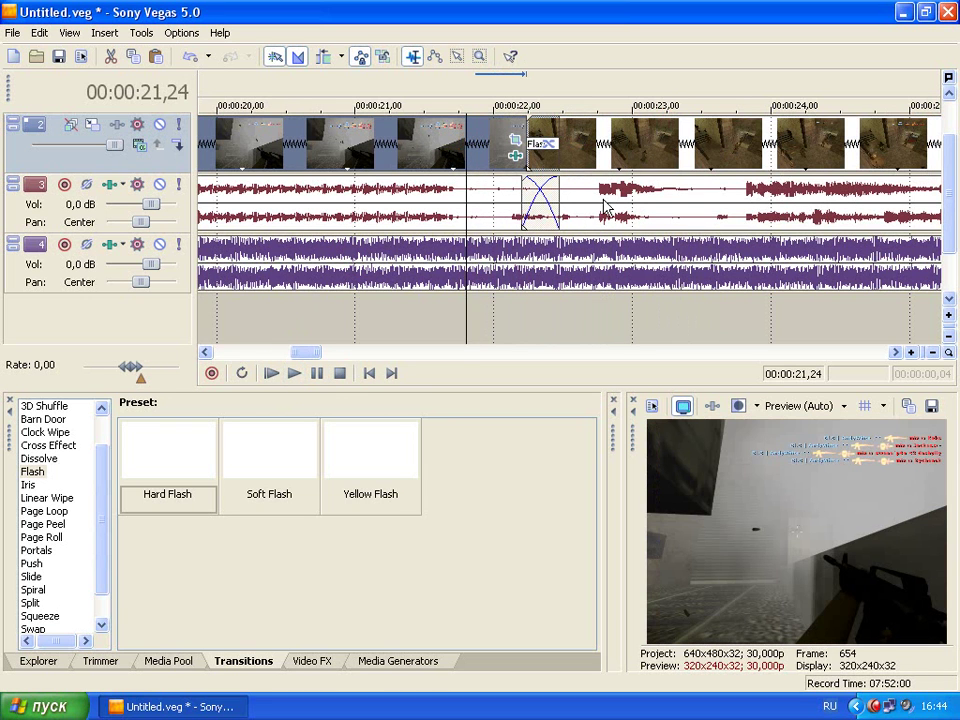
Move the second clip and its sound earlier to lengthen the Flash transition to about 1.5 seconds, and play it.
{"action": "left_click", "coordinate": [600, 195]}
{"action": "left_click", "coordinate": [593, 139], "text": "ctrl"}
{"action": "left_click_drag", "start_coordinate": [714, 138], "coordinate": [534, 186]}
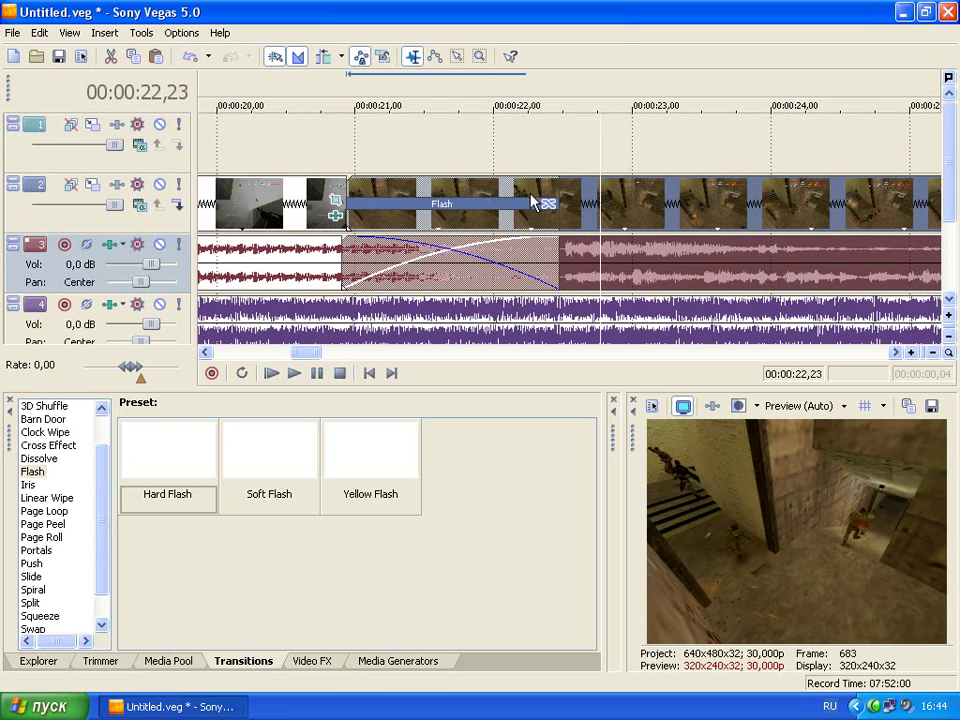
{"action": "left_click", "coordinate": [305, 218]}
{"action": "left_click", "coordinate": [293, 373]}
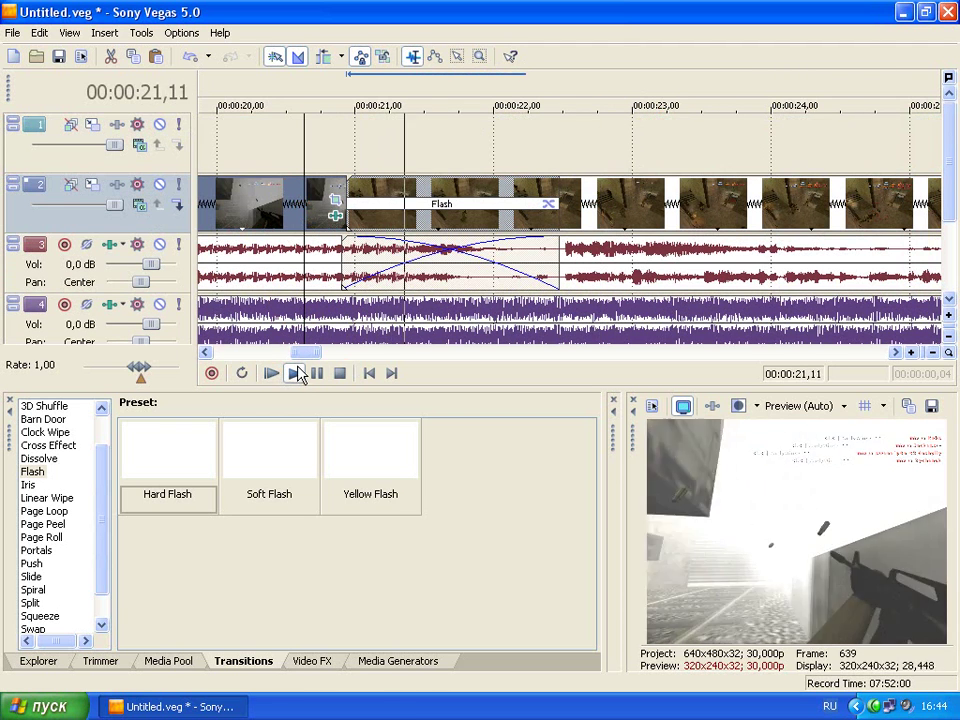
{"action": "left_click", "coordinate": [340, 373]}
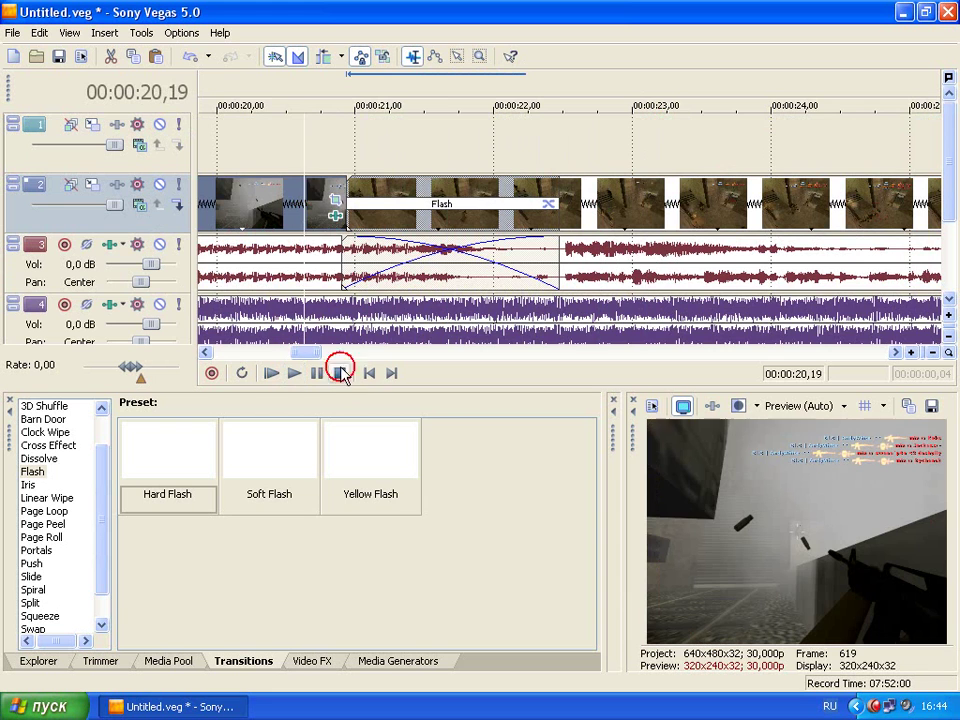
Add a fade-in of about 6 frames to the first video fragment at 00:00:17,11 and play it.
{"action": "scroll", "coordinate": [636, 228], "scroll_direction": "down", "scroll_amount": 6}
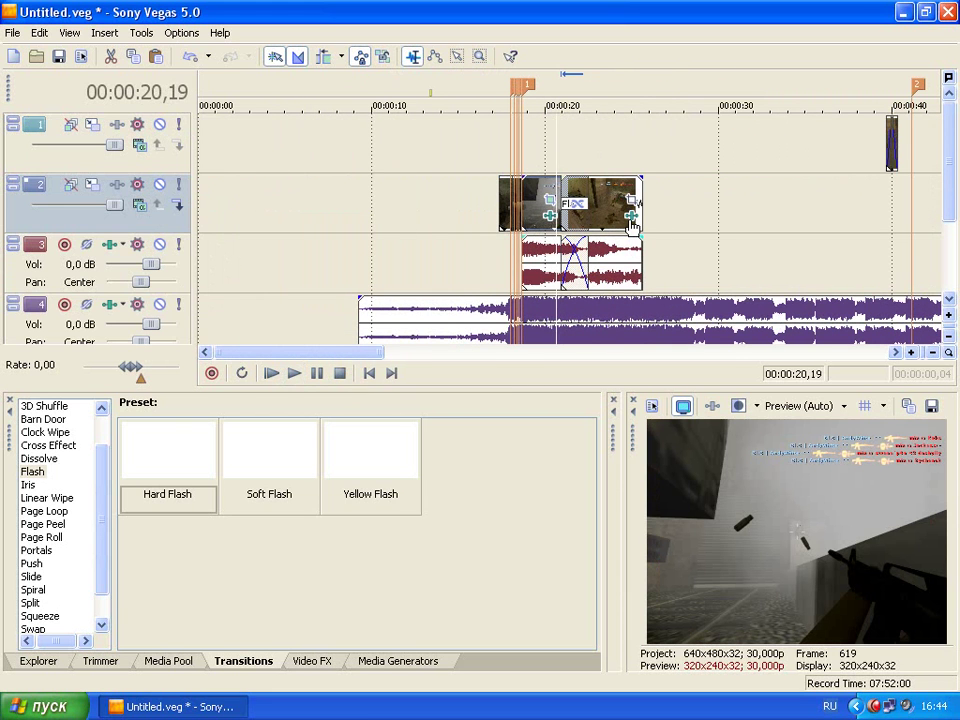
{"action": "left_click", "coordinate": [498, 202]}
{"action": "scroll", "coordinate": [498, 202], "scroll_direction": "up", "scroll_amount": 6}
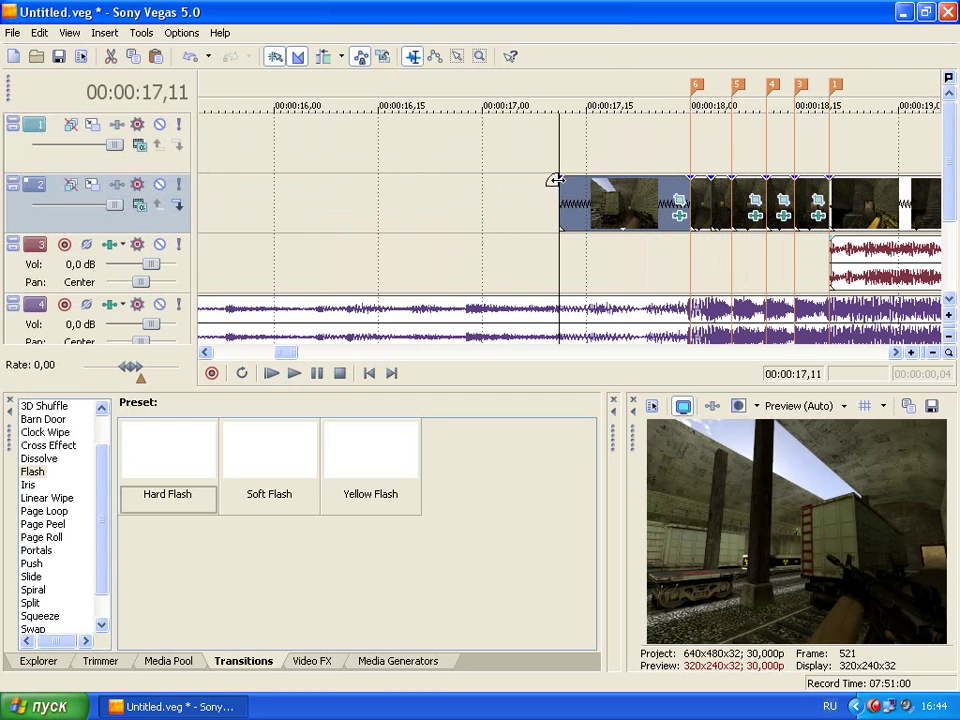
{"action": "left_click_drag", "start_coordinate": [556, 176], "coordinate": [600, 178]}
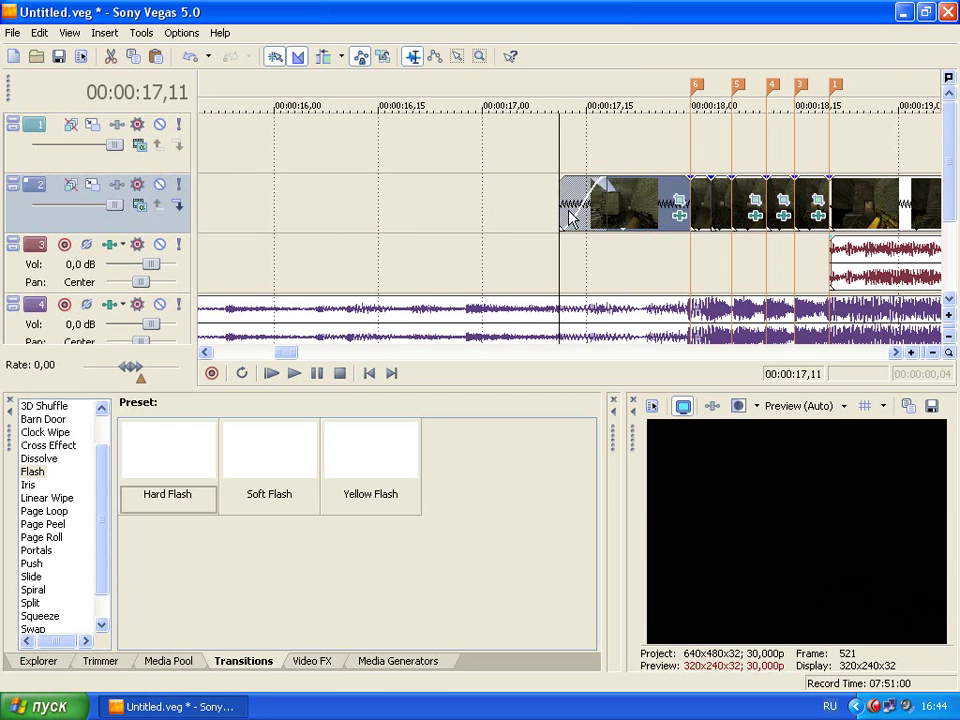
{"action": "left_click", "coordinate": [294, 373]}
{"action": "key", "text": "space"}
Lengthen the first fragment's fade-in to about half a second and play from before it into the Flash transition.
{"action": "left_click_drag", "start_coordinate": [604, 186], "coordinate": [660, 172]}
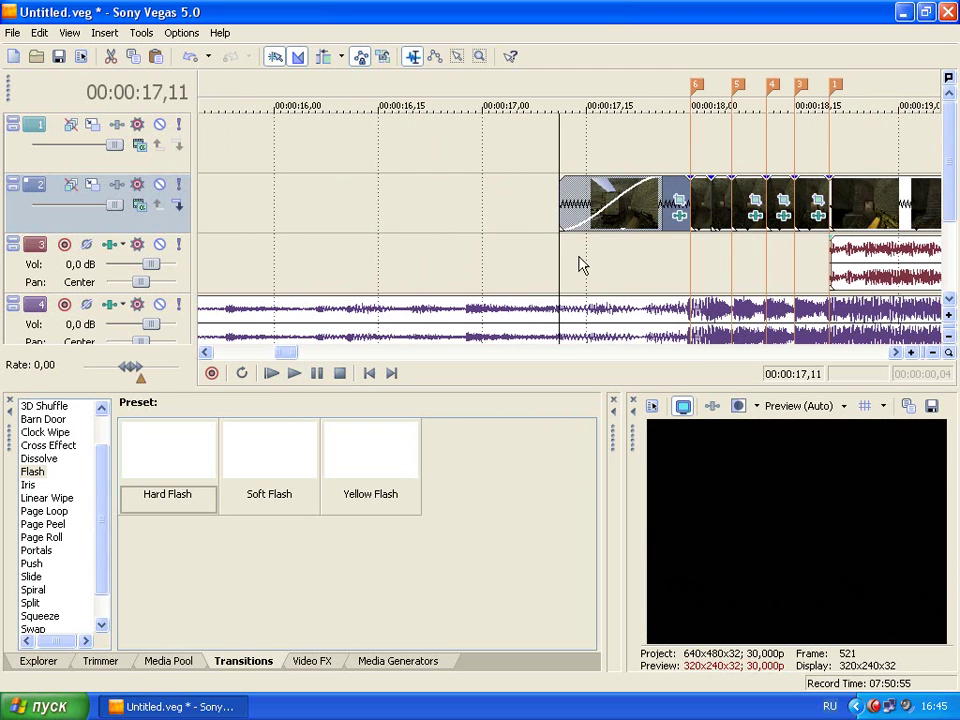
{"action": "left_click", "coordinate": [533, 238]}
{"action": "left_click", "coordinate": [294, 373]}
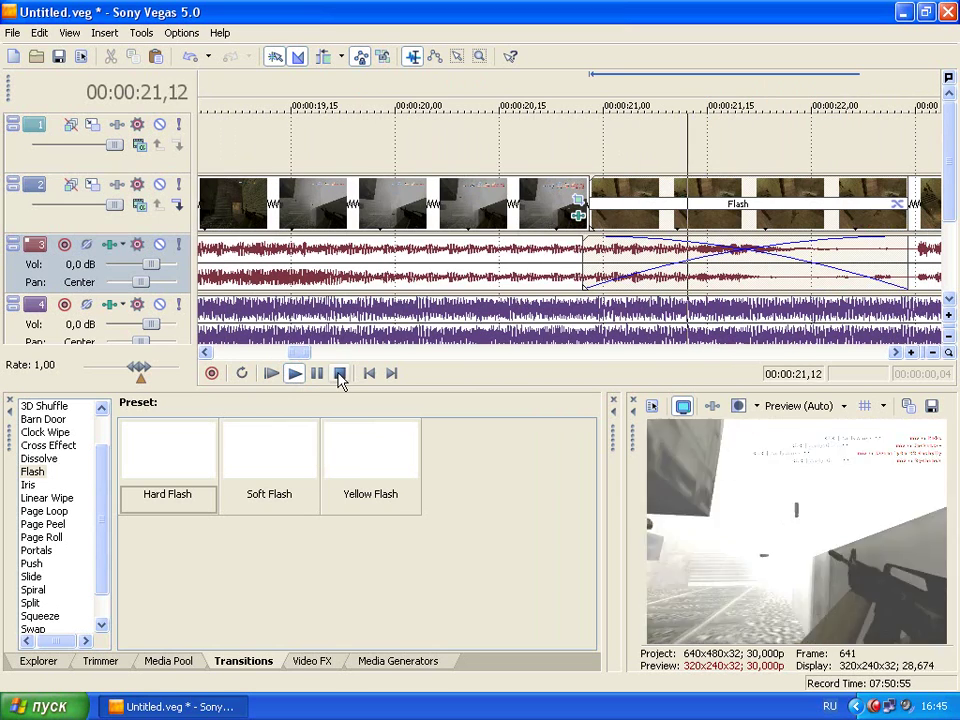
{"action": "left_click", "coordinate": [339, 373]}
Add a Soft Shadow text event, trim it to about 2 seconds and place it on track 2 directly before the first fragment.
{"action": "scroll", "coordinate": [612, 304], "scroll_direction": "down", "scroll_amount": 5}
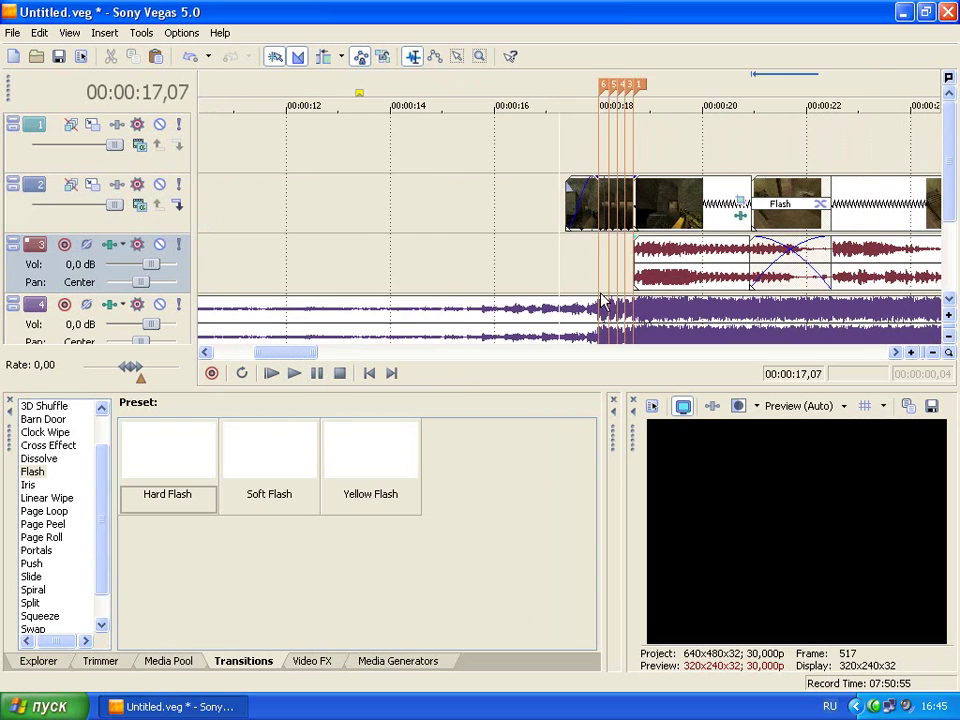
{"action": "left_click", "coordinate": [390, 661]}
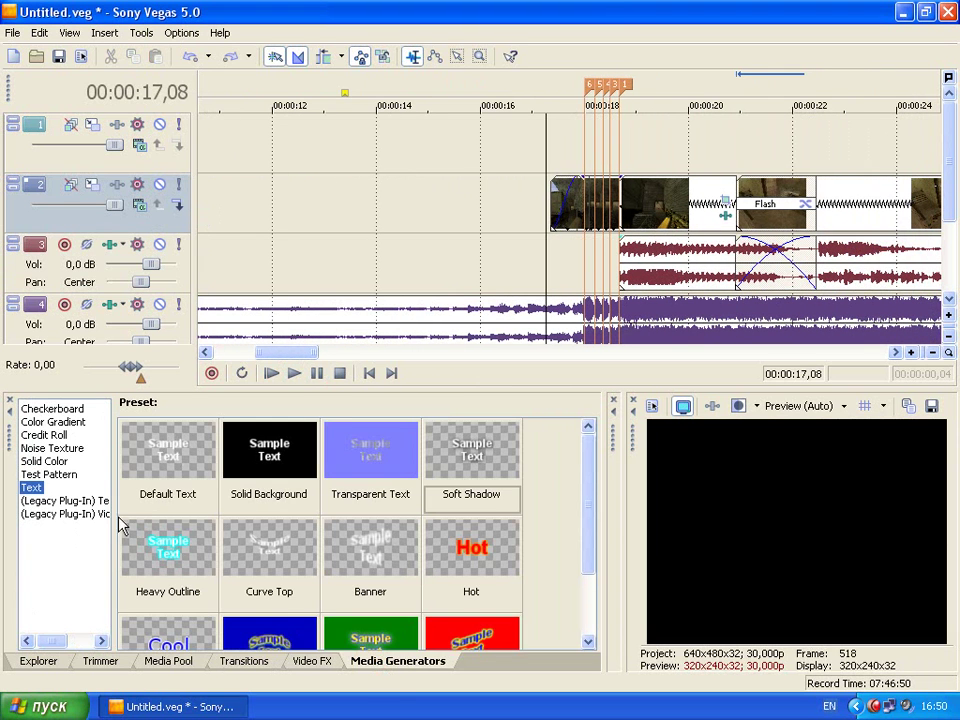
{"action": "left_click_drag", "start_coordinate": [479, 470], "coordinate": [263, 139]}
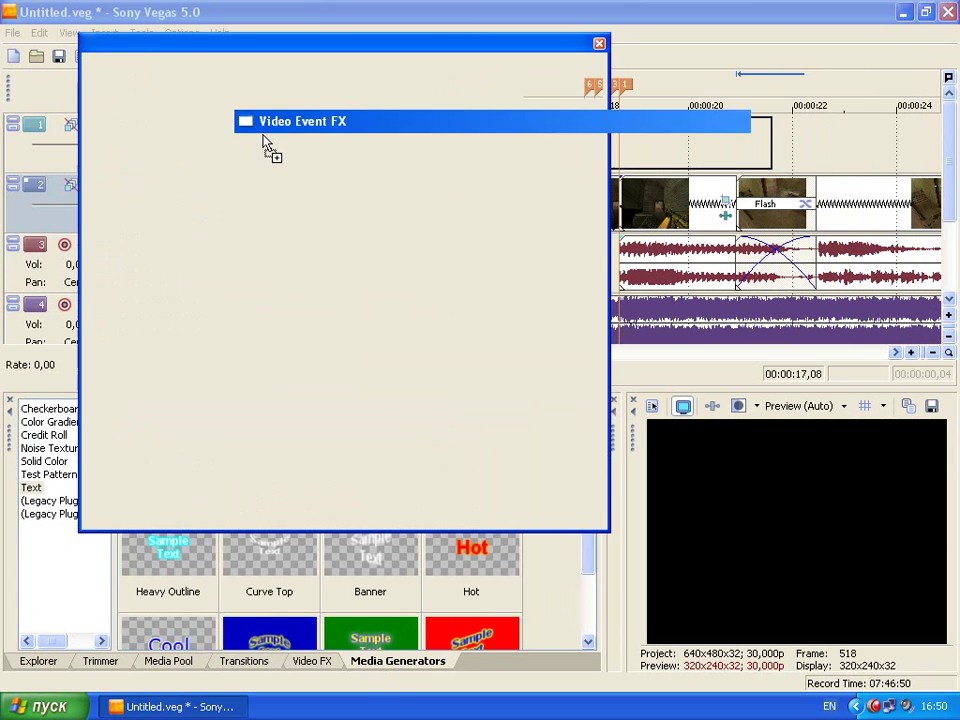
{"action": "left_click", "coordinate": [598, 46]}
{"action": "left_click_drag", "start_coordinate": [768, 140], "coordinate": [366, 160]}
{"action": "left_click_drag", "start_coordinate": [305, 150], "coordinate": [490, 206]}
{"action": "left_click", "coordinate": [356, 142]}
{"action": "left_click", "coordinate": [498, 200]}
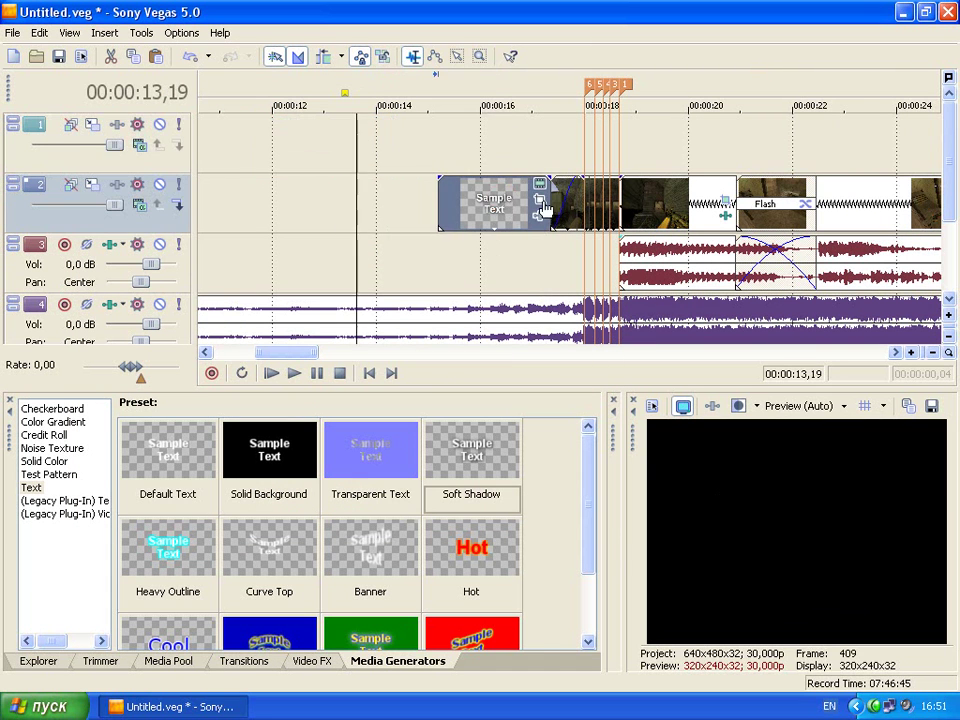
Replace the text event's sample text with "myvik".
{"action": "left_click", "coordinate": [536, 185]}
{"action": "left_click_drag", "start_coordinate": [428, 343], "coordinate": [138, 226]}
{"action": "type", "text": "m"}
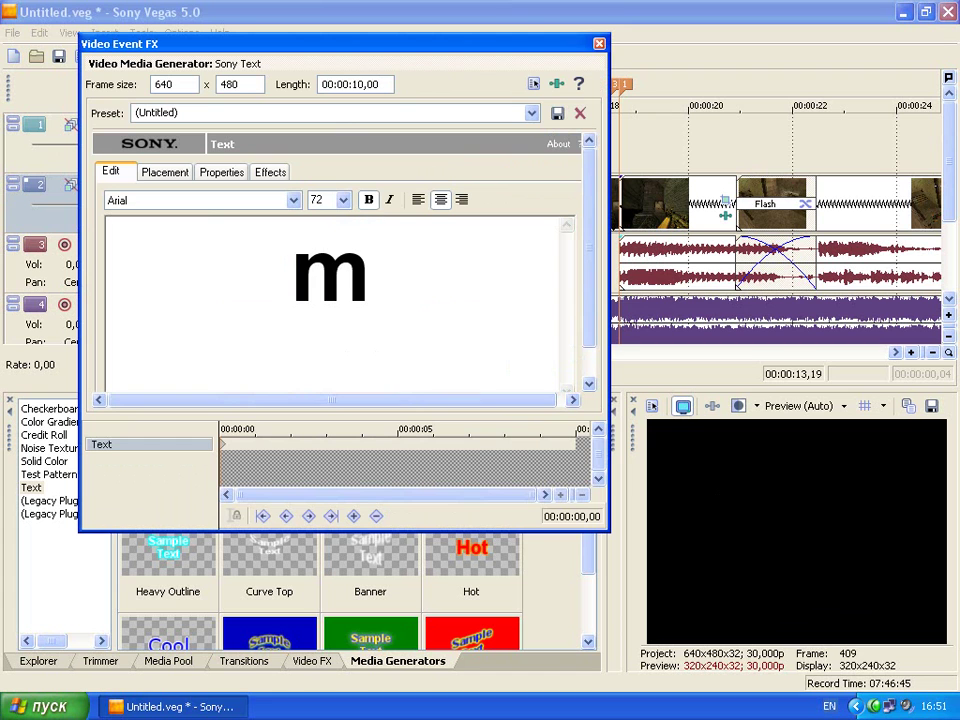
{"action": "type", "text": "yvik"}
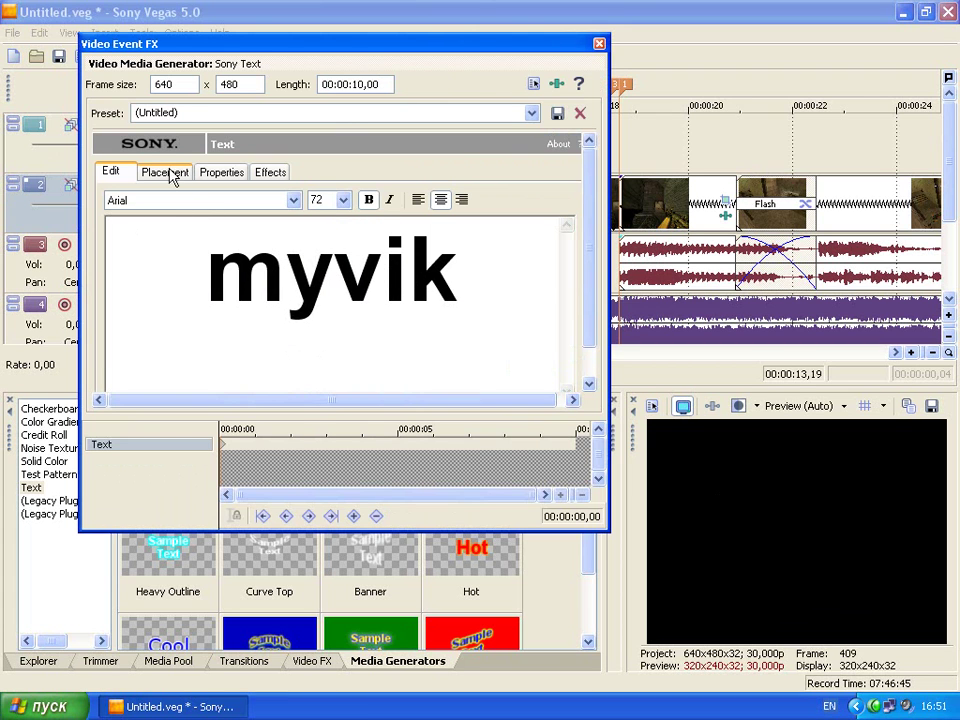
Set the "myvik" title's font to Bell Gothic Std Light.
{"action": "left_click", "coordinate": [170, 200]}
{"action": "left_click", "coordinate": [163, 332]}
{"action": "scroll", "coordinate": [159, 326], "scroll_direction": "down", "scroll_amount": 3}
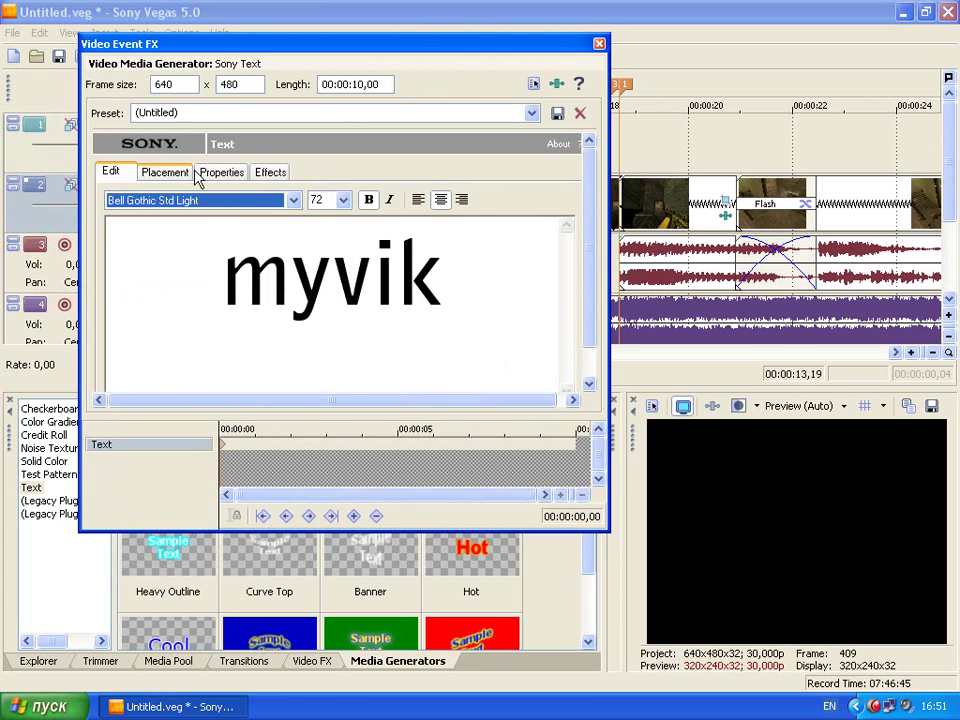
Place the title text free-form near the frame's centre, at about X 0,055 and Y -0,031.
{"action": "left_click", "coordinate": [165, 172]}
{"action": "left_click_drag", "start_coordinate": [390, 43], "coordinate": [332, 343]}
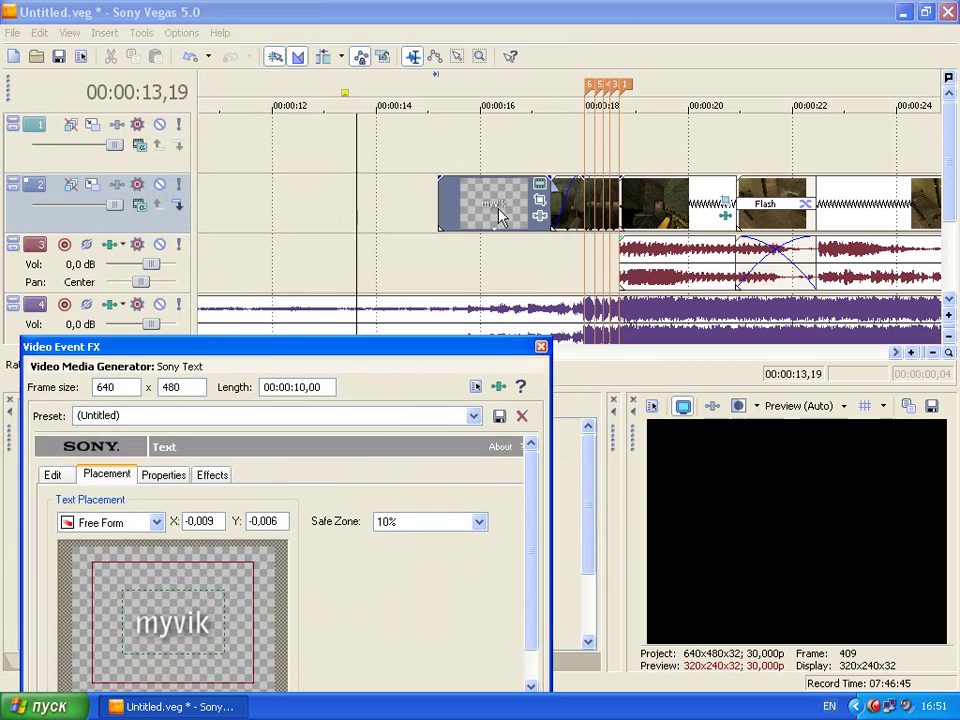
{"action": "left_click", "coordinate": [478, 256]}
{"action": "left_click_drag", "start_coordinate": [402, 345], "coordinate": [480, 88]}
{"action": "left_click_drag", "start_coordinate": [285, 388], "coordinate": [291, 386]}
{"action": "left_click", "coordinate": [242, 204]}
{"action": "left_click", "coordinate": [187, 204]}
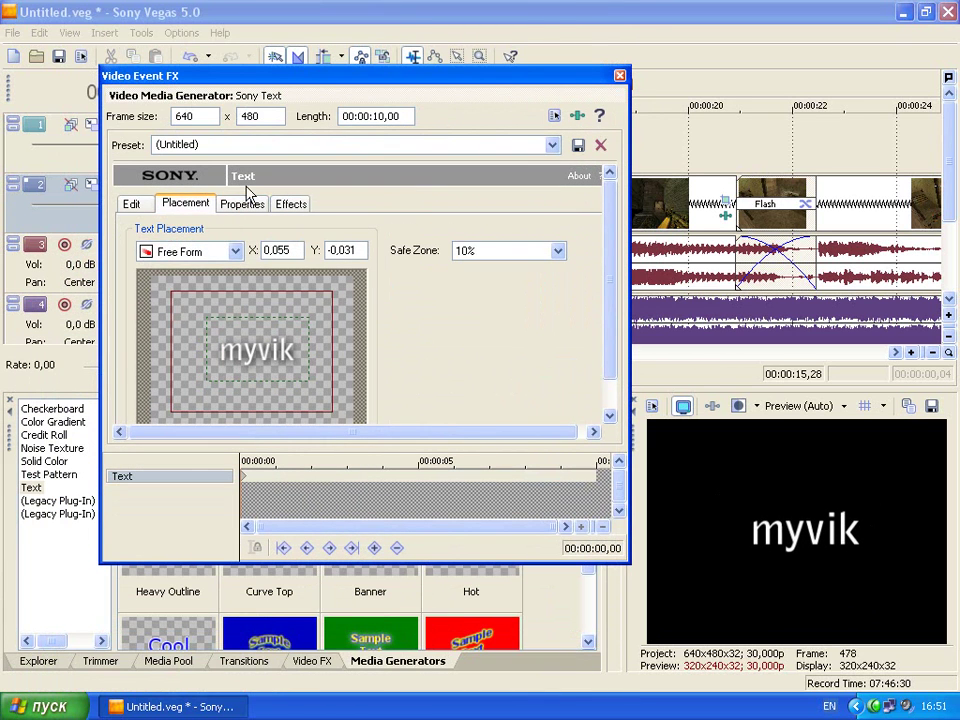
Animate the title's tracking from about 0,629 at the start to 2,000 at 00:00:09,23.
{"action": "left_click", "coordinate": [242, 204]}
{"action": "left_click_drag", "start_coordinate": [243, 392], "coordinate": [222, 388]}
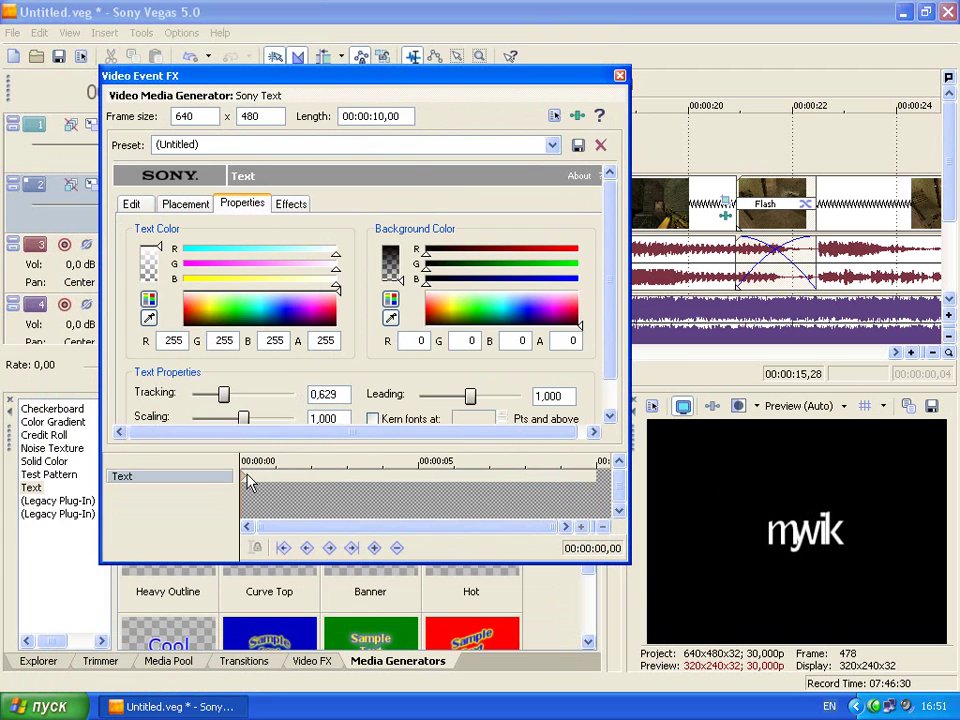
{"action": "left_click_drag", "start_coordinate": [223, 393], "coordinate": [315, 393]}
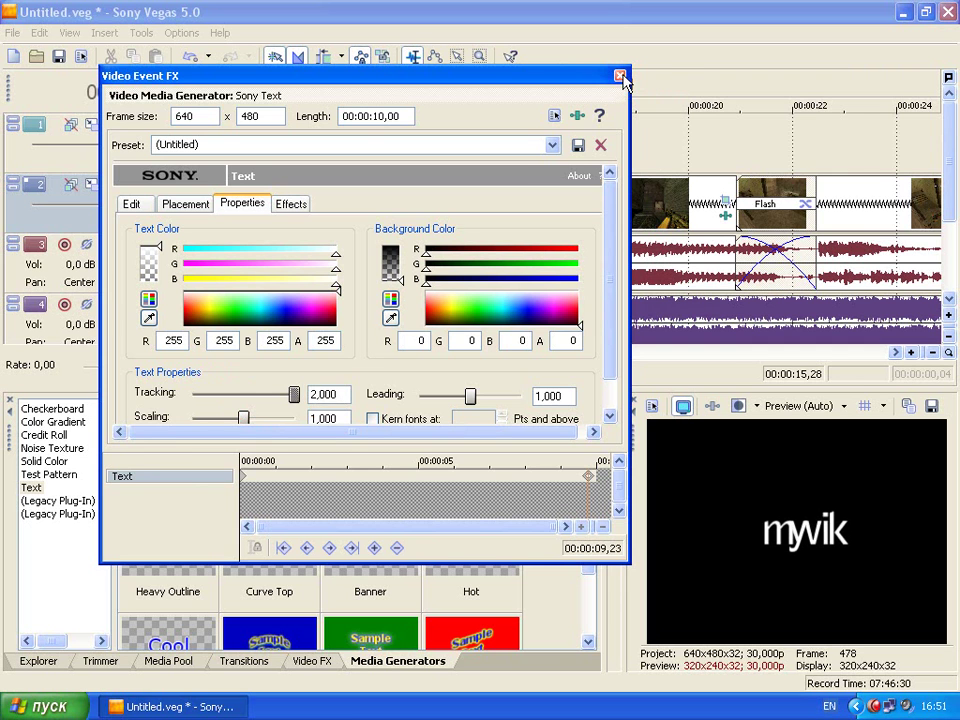
{"action": "left_click", "coordinate": [620, 77]}
Play the title event, and give it a fade-in and a fade-out of about 0.6 seconds each.
{"action": "left_click", "coordinate": [424, 300]}
{"action": "left_click", "coordinate": [295, 373]}
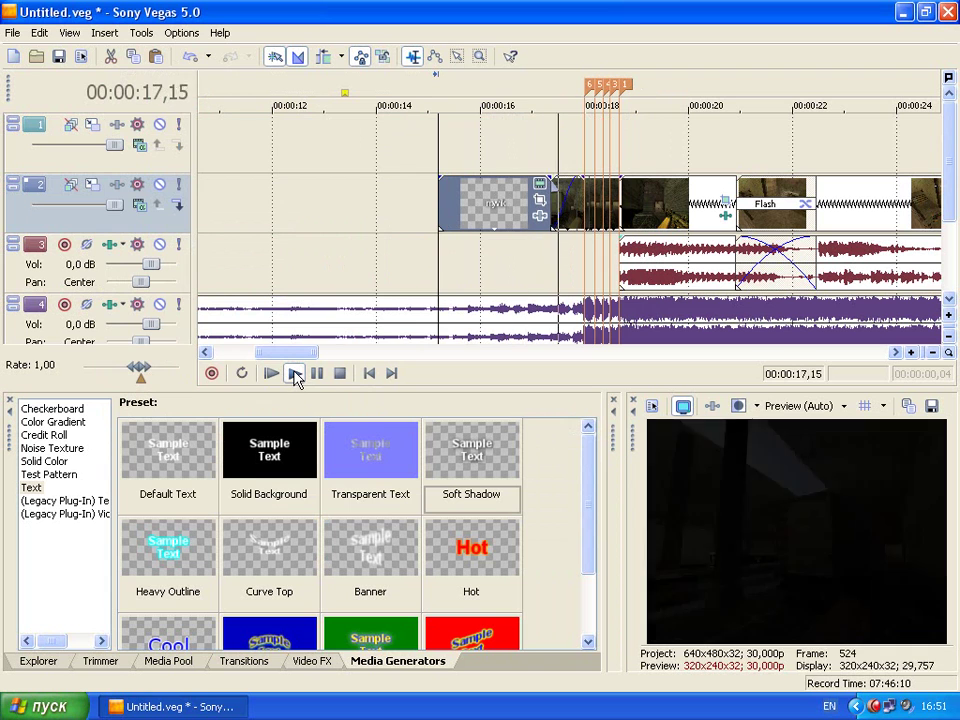
{"action": "key", "text": "space"}
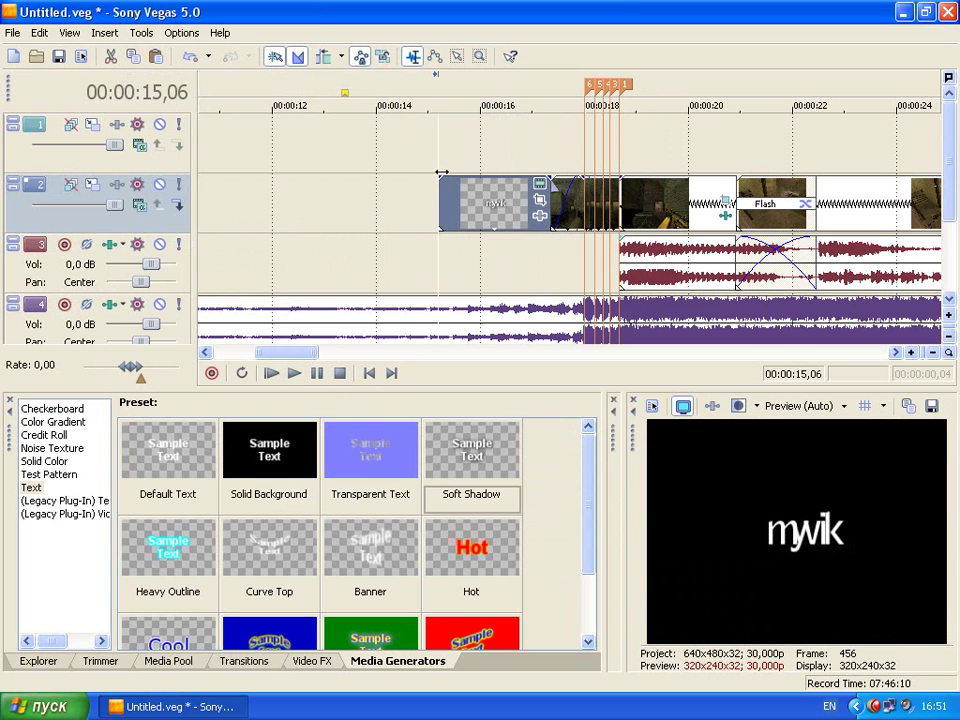
{"action": "left_click_drag", "start_coordinate": [441, 173], "coordinate": [467, 178]}
{"action": "left_click_drag", "start_coordinate": [547, 176], "coordinate": [474, 193]}
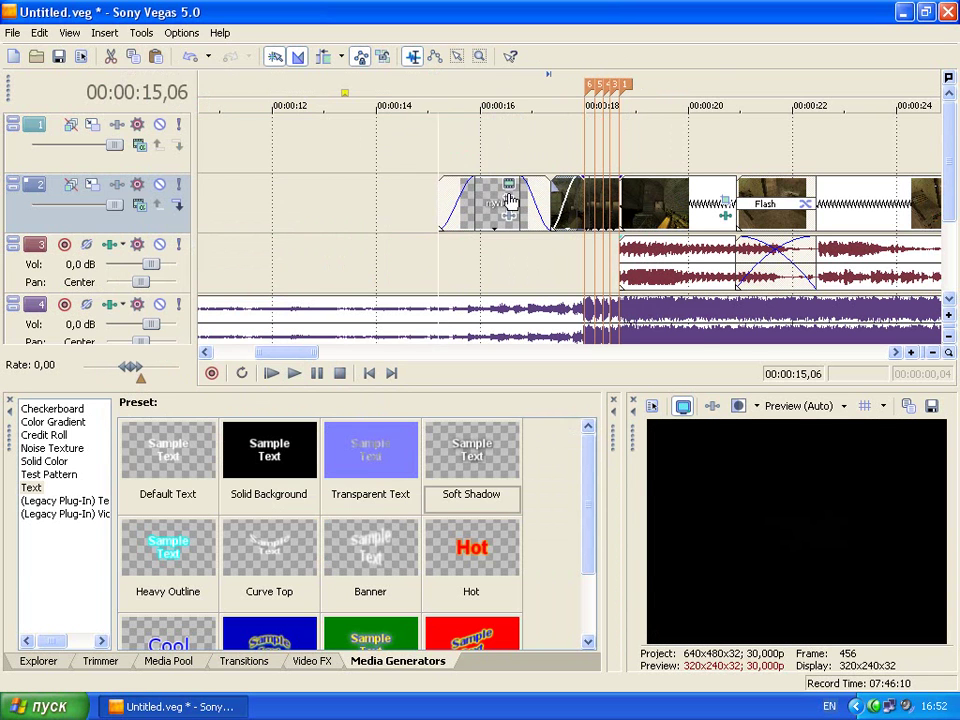
Animate the title's pan/crop frame from about 1046 × 785, keyed again near frame 25, to about 659 × 494 at 00:00:00,29.
{"action": "left_click", "coordinate": [508, 200]}
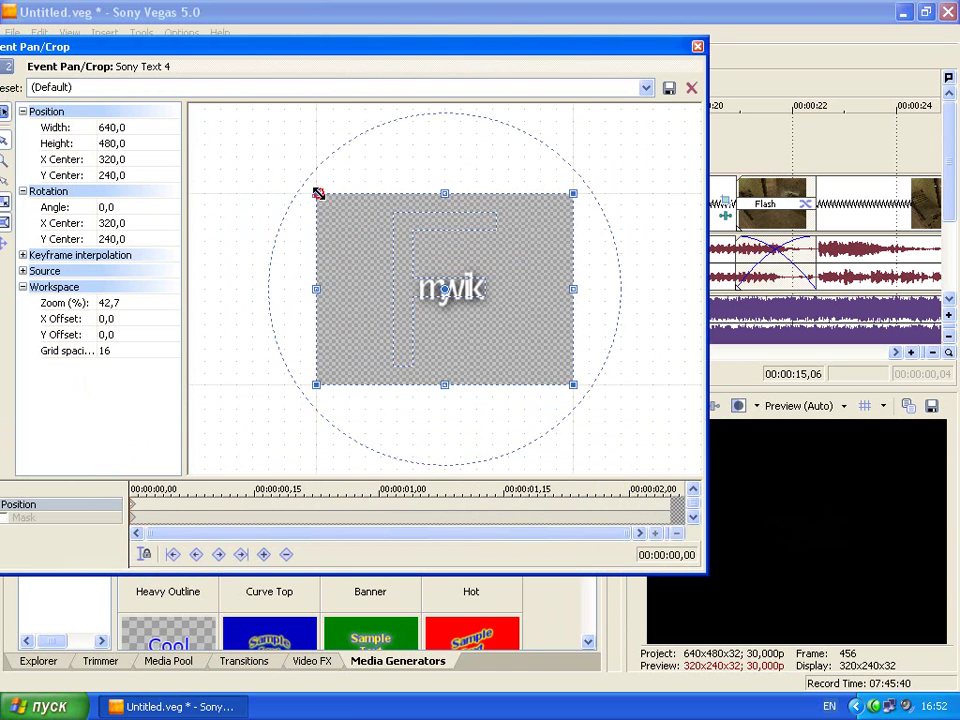
{"action": "left_click_drag", "start_coordinate": [317, 193], "coordinate": [228, 132]}
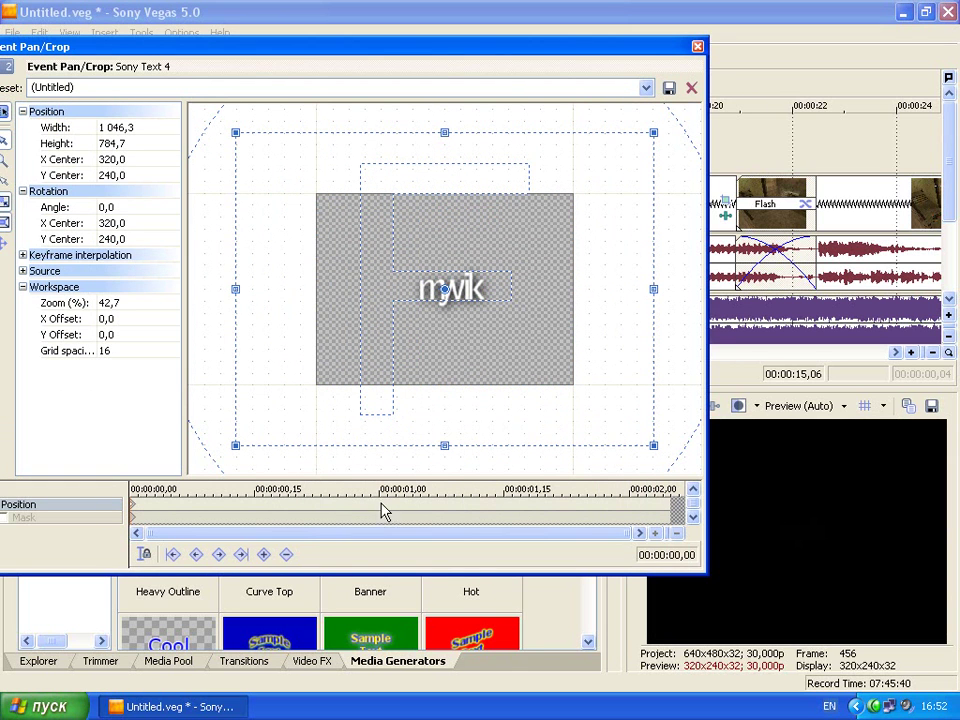
{"action": "double_click", "coordinate": [339, 504]}
{"action": "double_click", "coordinate": [371, 504]}
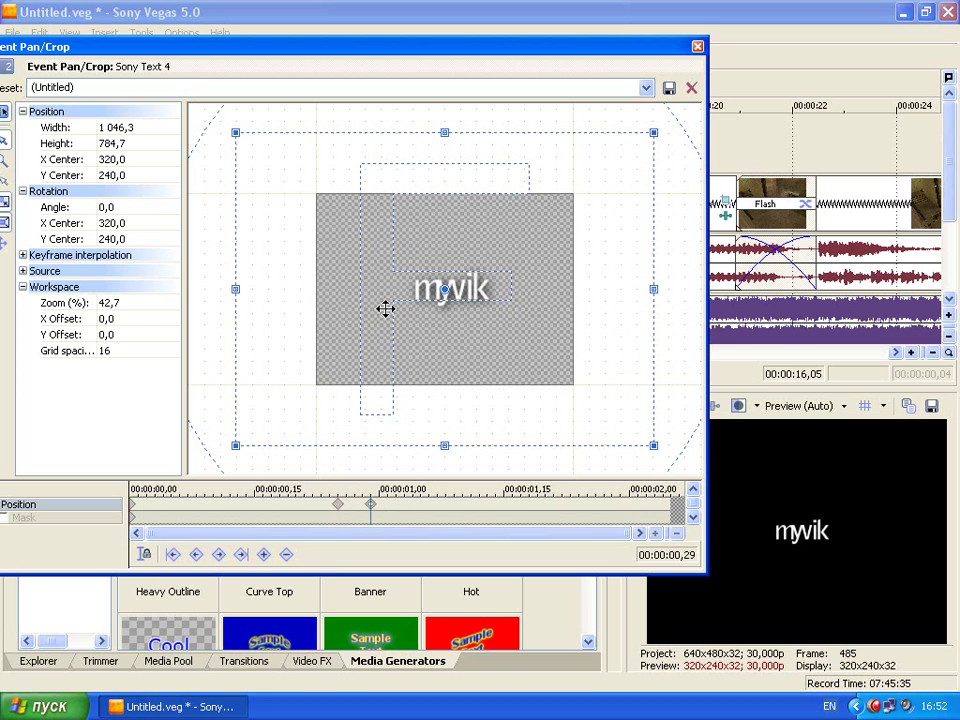
{"action": "left_click_drag", "start_coordinate": [236, 134], "coordinate": [302, 190]}
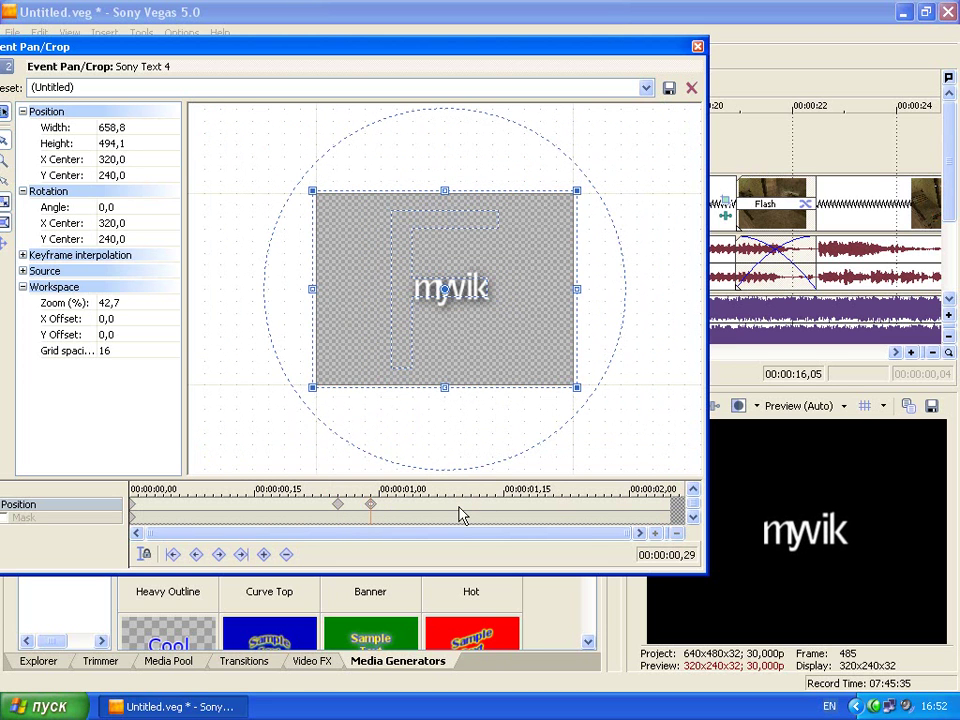
{"action": "left_click", "coordinate": [697, 48]}
Play the timeline from the title's start through the last video clip.
{"action": "left_click", "coordinate": [439, 212]}
{"action": "left_click", "coordinate": [294, 373]}
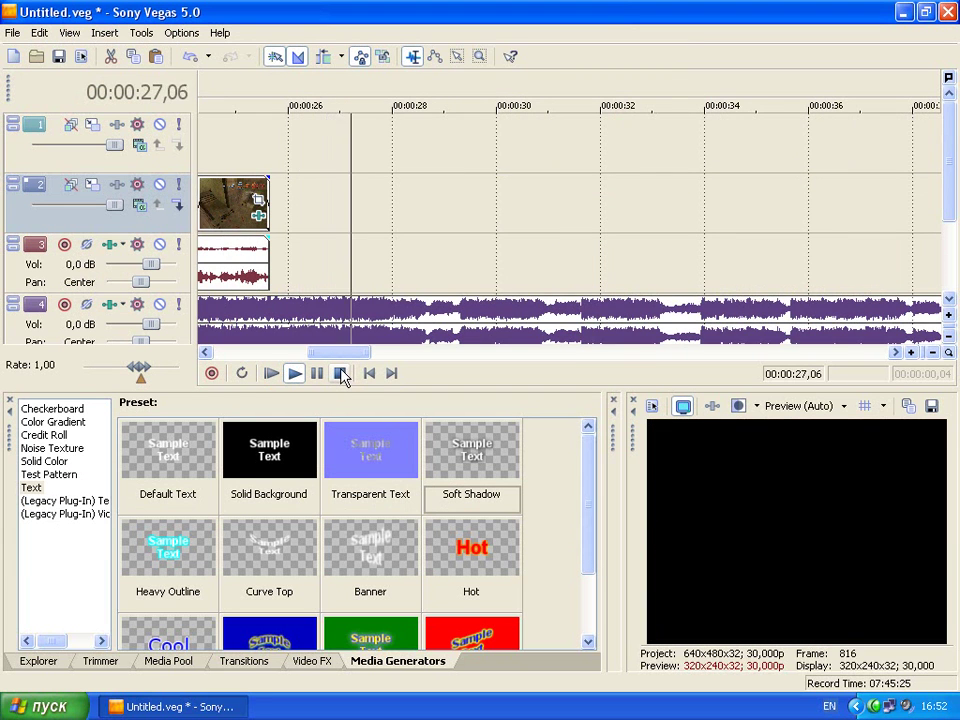
{"action": "left_click", "coordinate": [340, 374]}
Add a Plain Scrolling on Black credit roll to track 2 directly after the last clip and trim it to about 3.7 seconds.
{"action": "scroll", "coordinate": [458, 305], "scroll_direction": "down", "scroll_amount": 5}
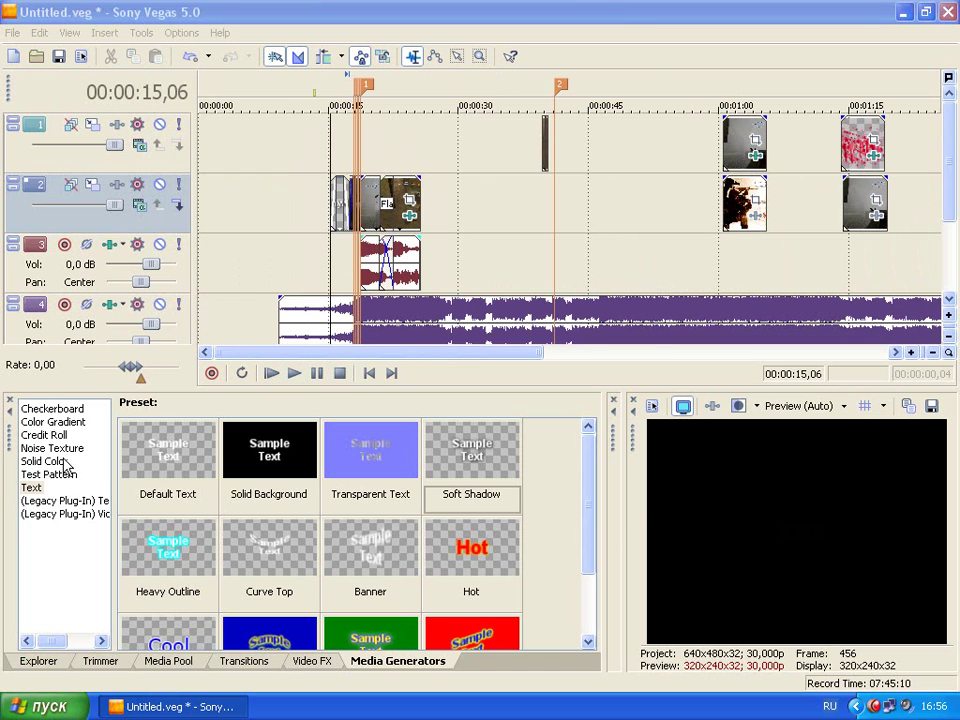
{"action": "left_click", "coordinate": [58, 436]}
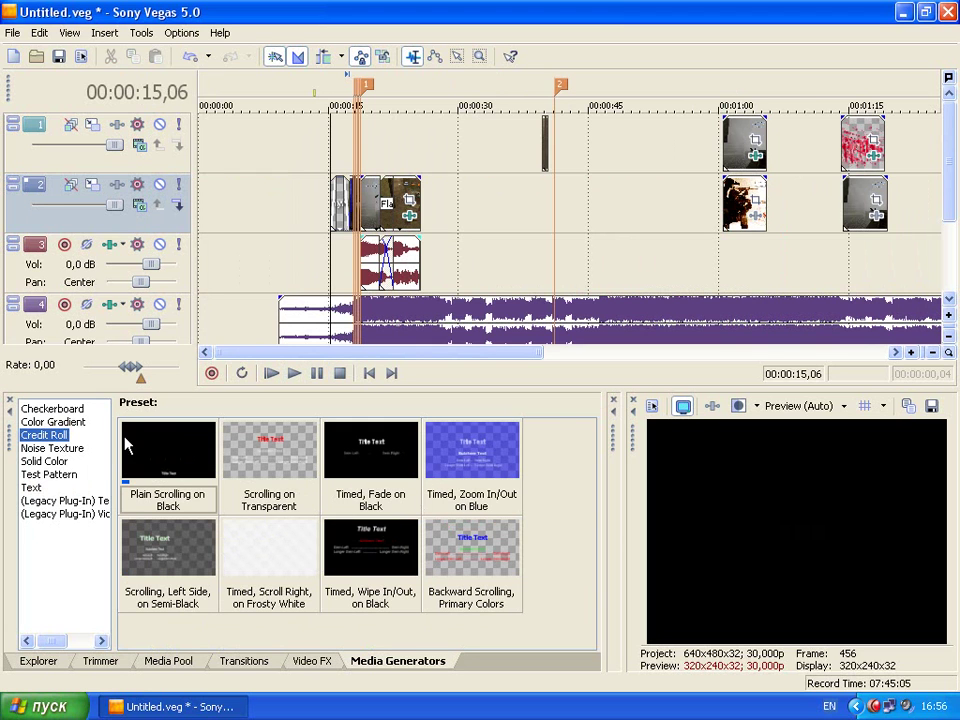
{"action": "left_click_drag", "start_coordinate": [125, 445], "coordinate": [435, 242]}
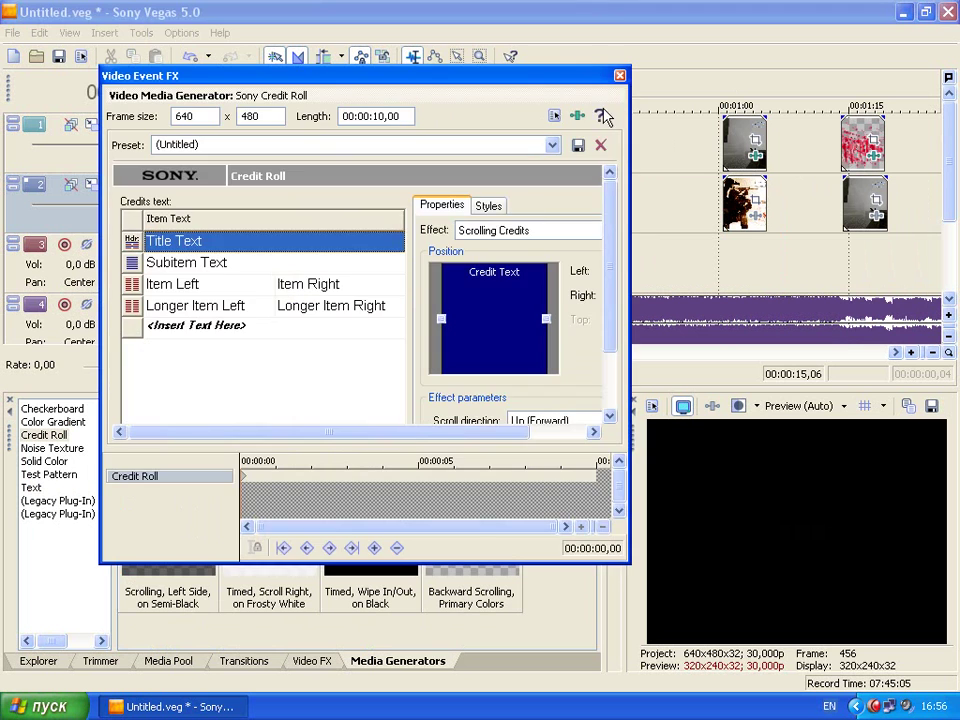
{"action": "left_click", "coordinate": [618, 77]}
{"action": "left_click_drag", "start_coordinate": [508, 194], "coordinate": [453, 198]}
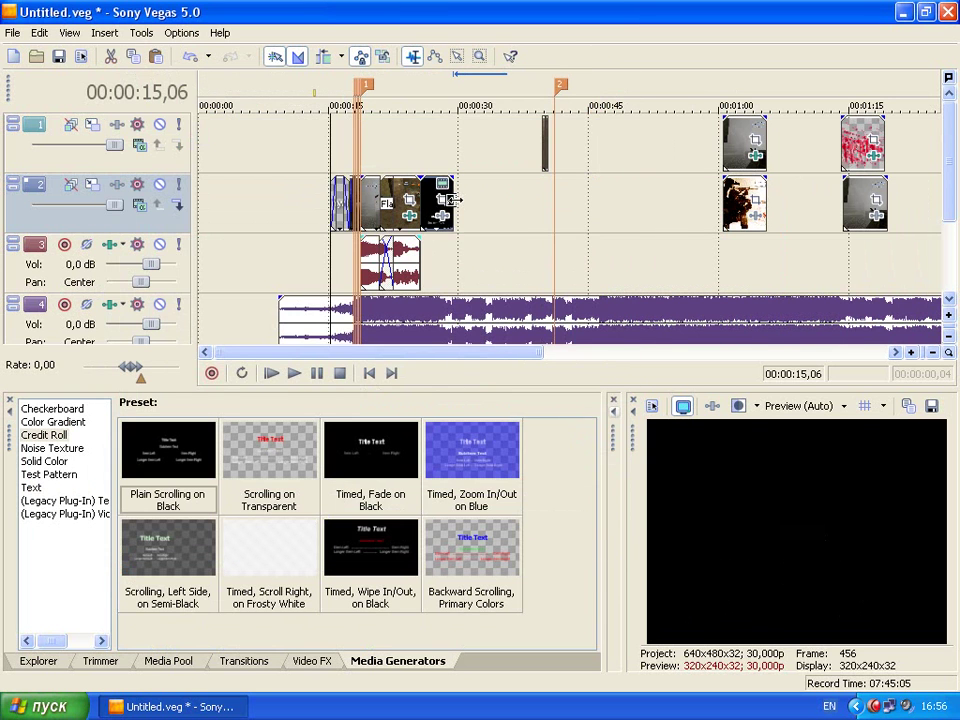
Set the credit title to "nbvnn", the subitem to "cbfbfcb", and the first item pair to "Itemxdvd Left" and "Item Righxdvvt".
{"action": "left_click", "coordinate": [441, 187]}
{"action": "left_click", "coordinate": [170, 241]}
{"action": "type", "text": "nbvnn"}
{"action": "left_click", "coordinate": [182, 263]}
{"action": "type", "text": "cbfbfcb"}
{"action": "left_click", "coordinate": [175, 285]}
{"action": "left_click", "coordinate": [175, 285]}
{"action": "type", "text": "xdvd"}
{"action": "left_click", "coordinate": [334, 285]}
{"action": "type", "text": "xdv"}
Replace the longer item pair with "vxdxv" and "vxdvdxv", and add a header line "dxvdxv" below it.
{"action": "left_click", "coordinate": [190, 306]}
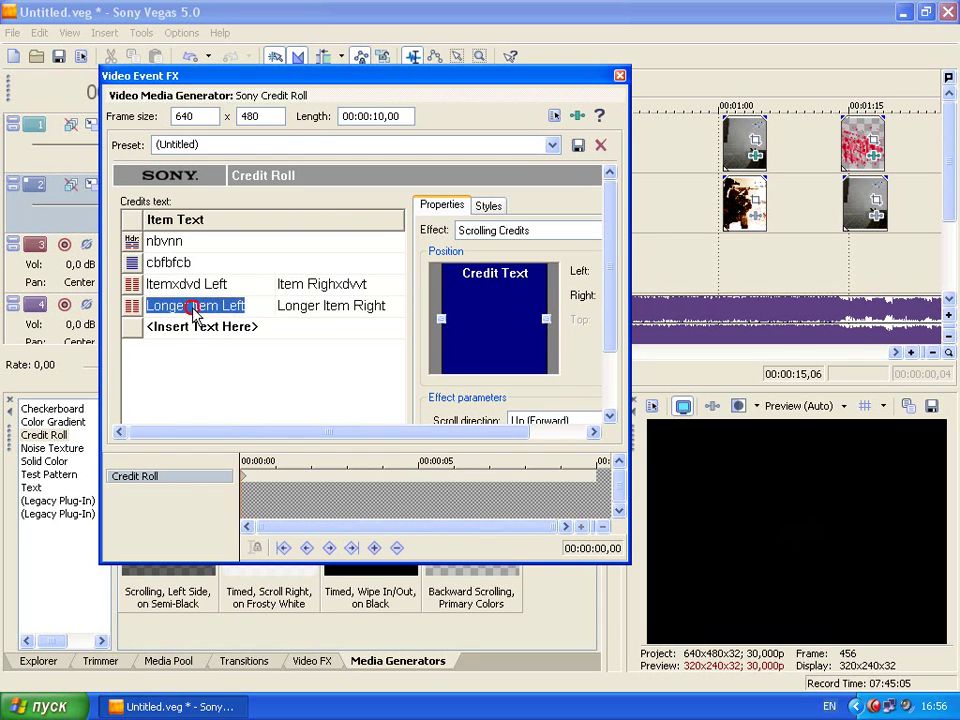
{"action": "type", "text": "vxdxv"}
{"action": "left_click", "coordinate": [322, 308]}
{"action": "type", "text": "vxdvdxv"}
{"action": "left_click", "coordinate": [193, 326]}
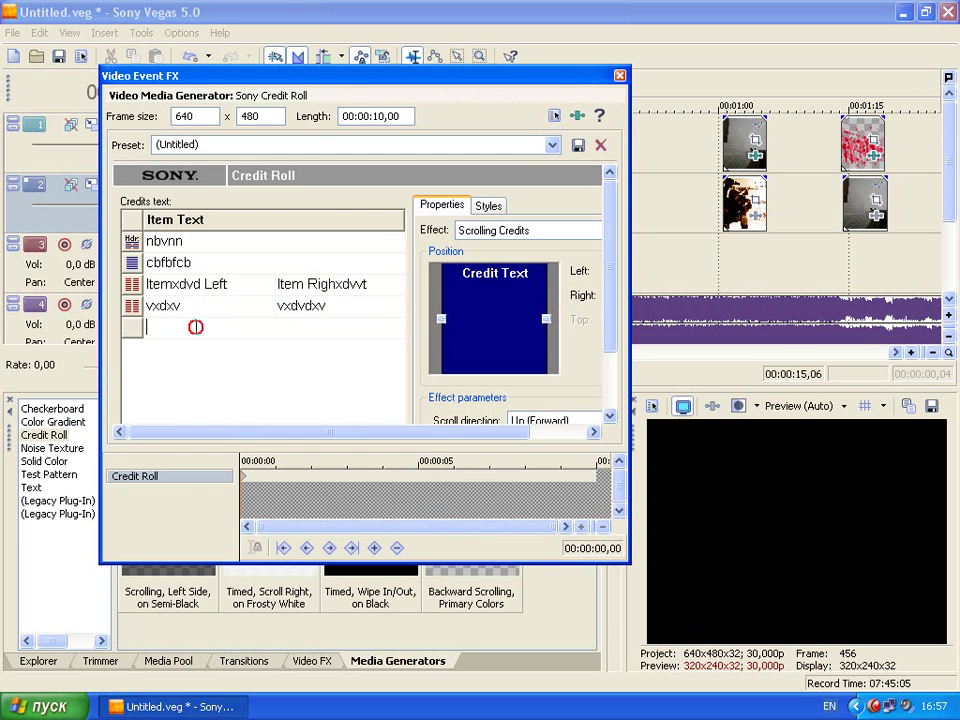
{"action": "left_click", "coordinate": [126, 328]}
{"action": "left_click", "coordinate": [155, 330]}
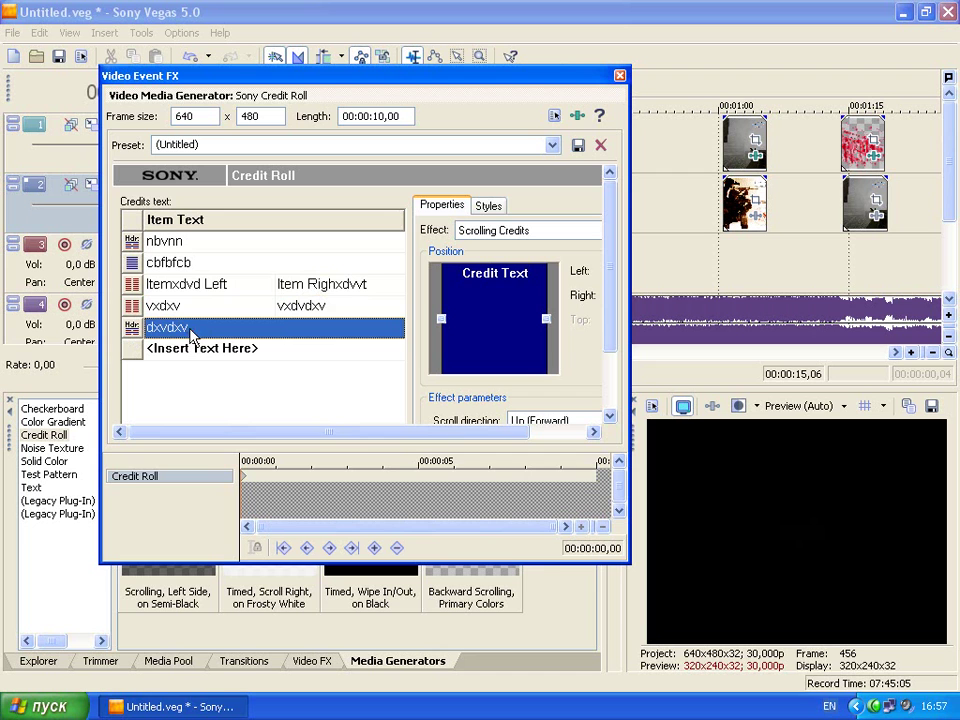
Set the credit roll's Header style font to Arno Pro and close the generator settings.
{"action": "left_click", "coordinate": [190, 330]}
{"action": "mouse_move", "coordinate": [612, 283]}
{"action": "left_mouse_down"}
{"action": "mouse_move", "coordinate": [613, 362]}
{"action": "mouse_move", "coordinate": [610, 277]}
{"action": "left_mouse_up"}
{"action": "left_click", "coordinate": [489, 206]}
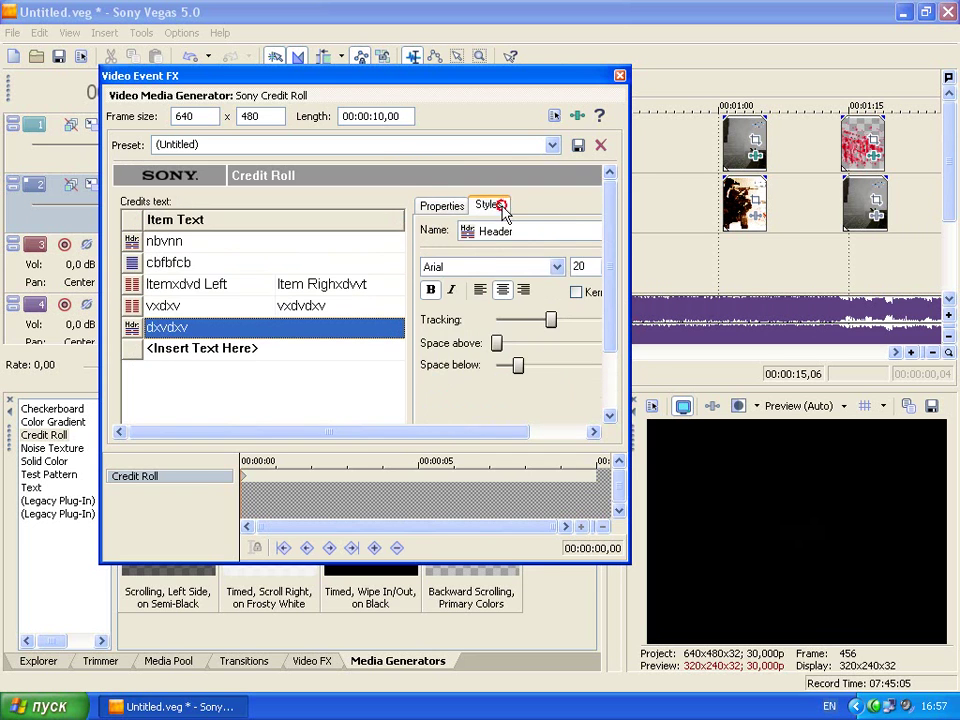
{"action": "left_click", "coordinate": [556, 266]}
{"action": "left_click", "coordinate": [529, 429]}
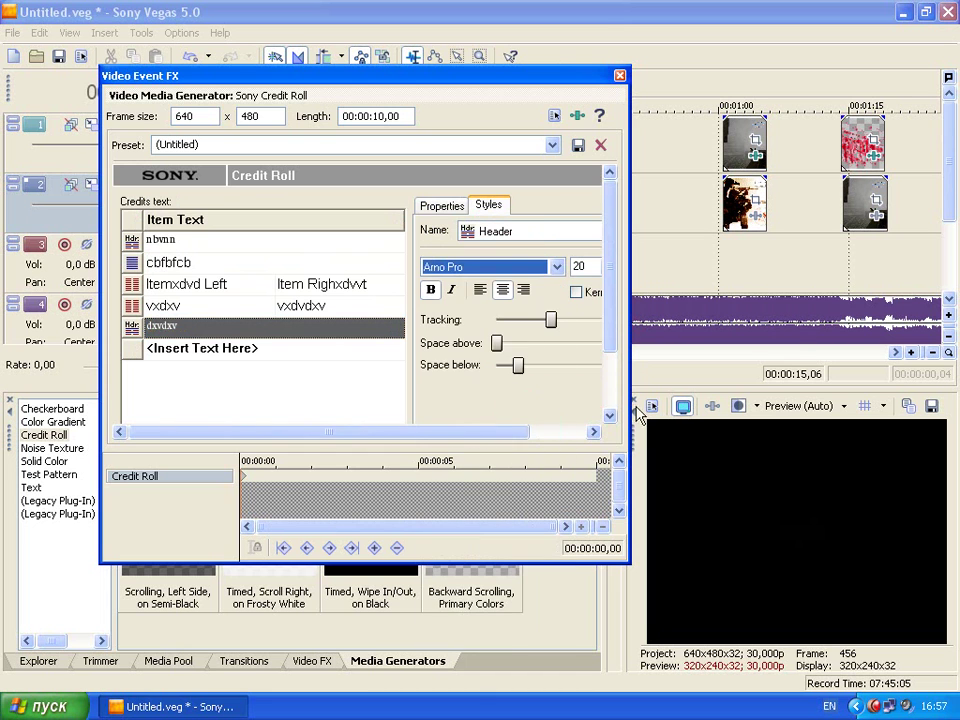
{"action": "left_click", "coordinate": [619, 77]}
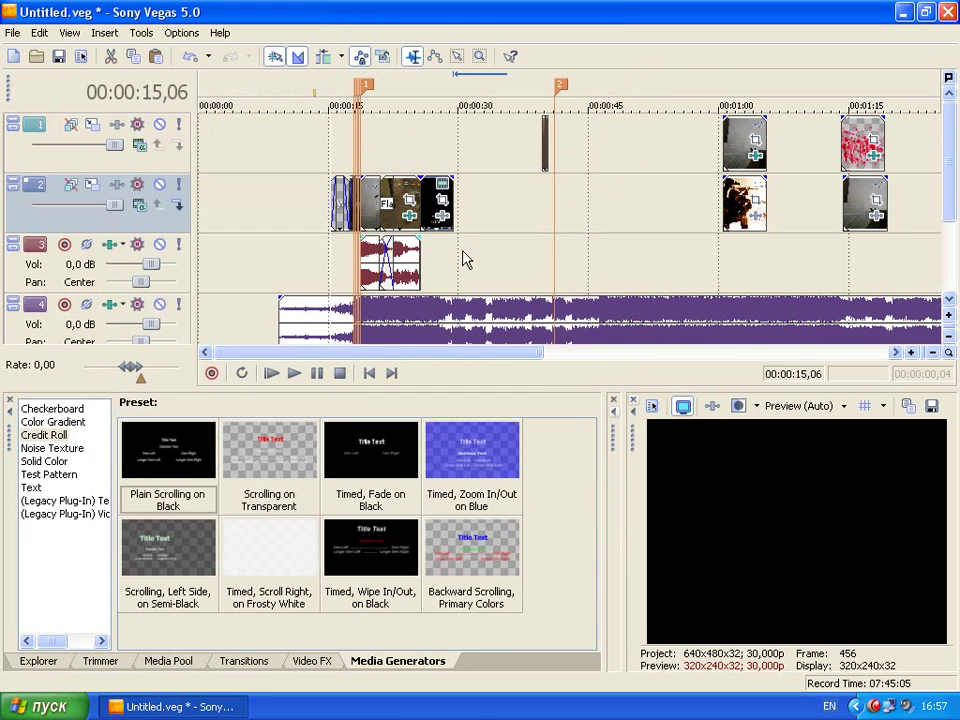
Play the credit roll from its start to past its end.
{"action": "left_click", "coordinate": [423, 192]}
{"action": "left_click", "coordinate": [293, 374]}
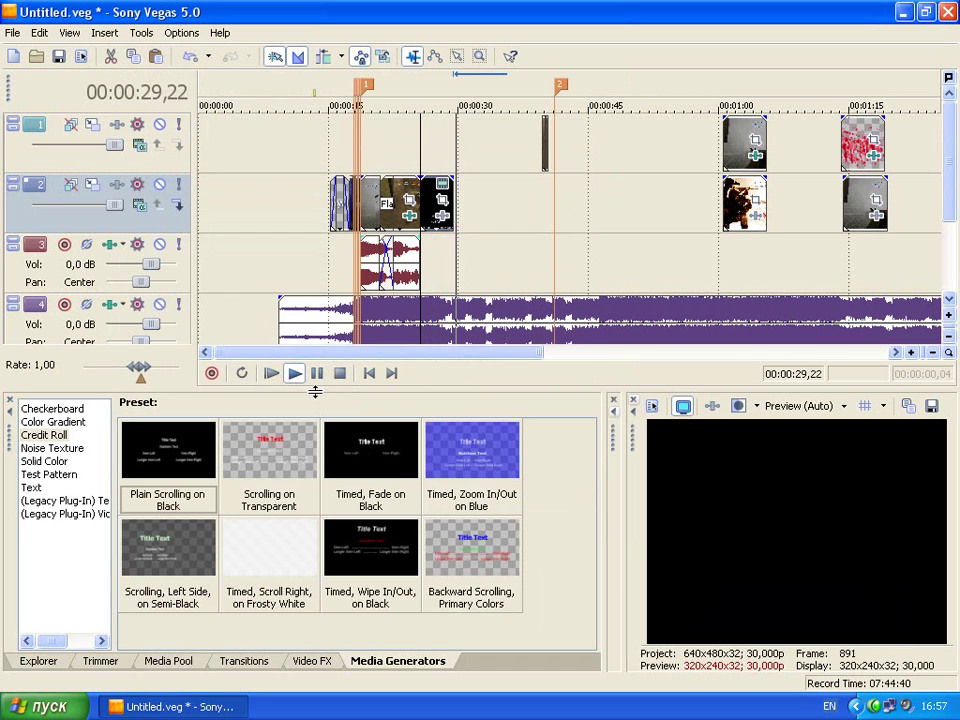
{"action": "left_click", "coordinate": [341, 372]}
Trim the music on track 4 to end at about 00:00:29,25 and fade it out over about 3 seconds.
{"action": "left_click", "coordinate": [455, 315]}
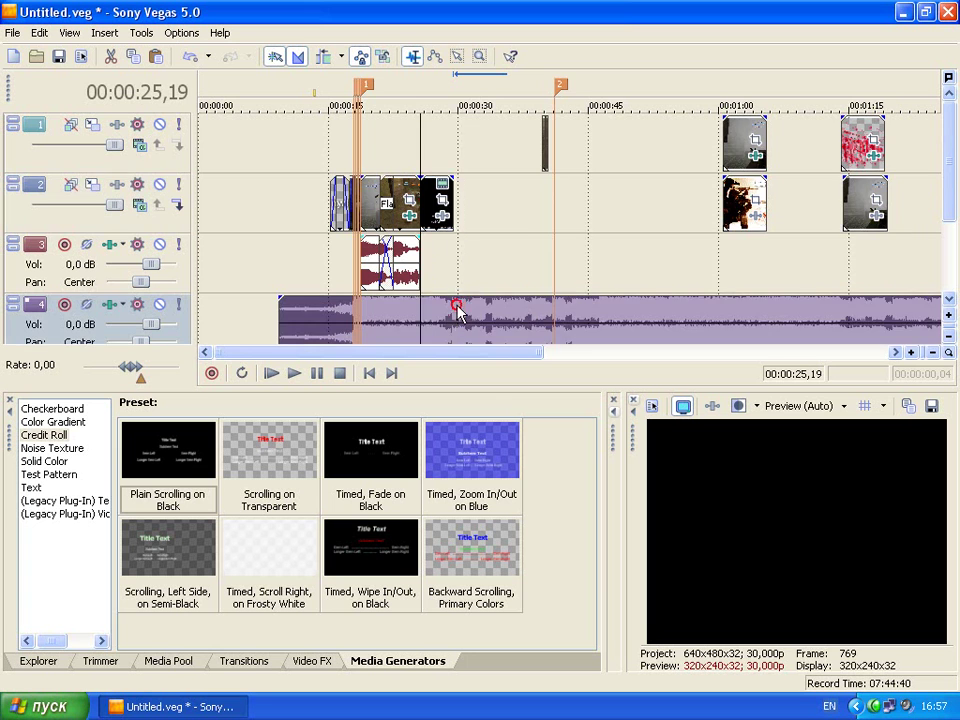
{"action": "scroll", "coordinate": [520, 298], "scroll_direction": "down", "scroll_amount": 3}
{"action": "left_click_drag", "start_coordinate": [906, 320], "coordinate": [325, 323]}
{"action": "scroll", "coordinate": [493, 306], "scroll_direction": "up", "scroll_amount": 5}
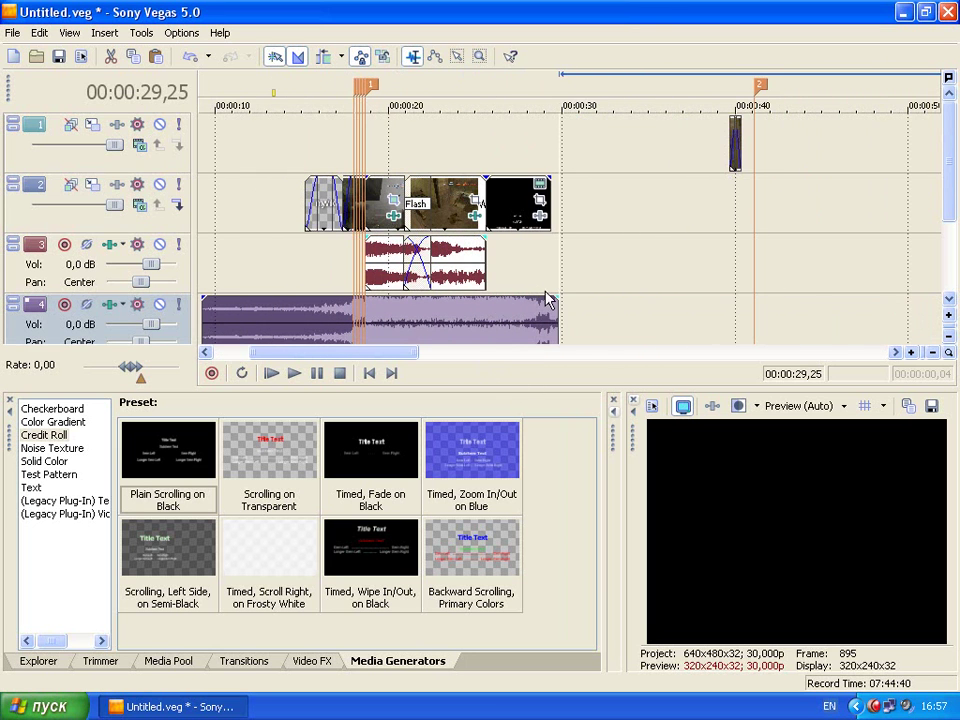
{"action": "left_click_drag", "start_coordinate": [558, 298], "coordinate": [500, 300]}
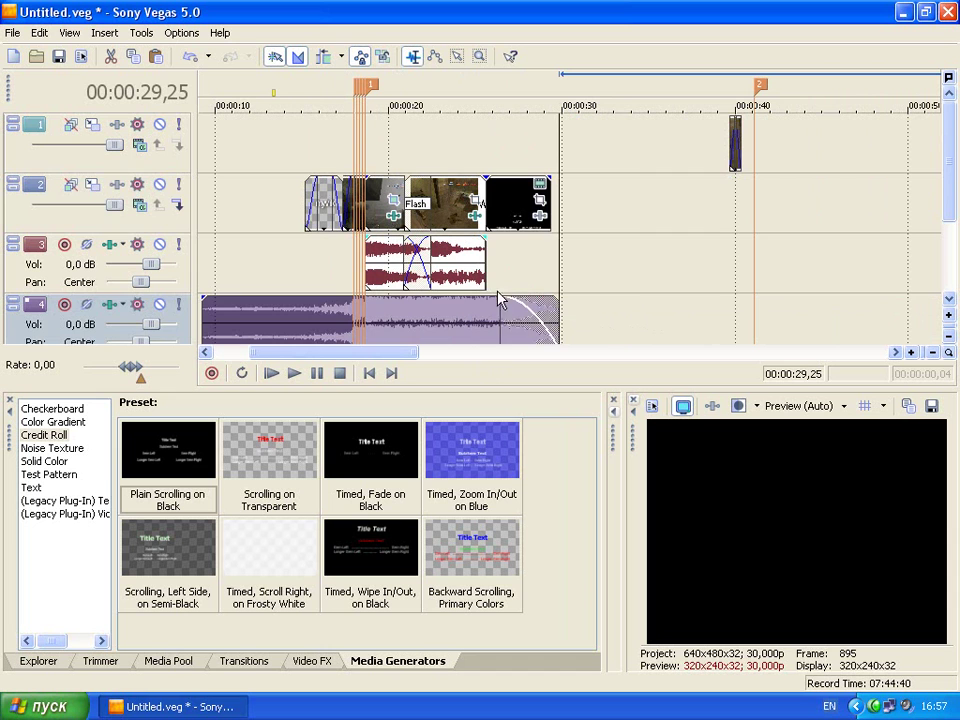
Play the credit roll together with the music's fade-out.
{"action": "left_click", "coordinate": [483, 215]}
{"action": "left_click", "coordinate": [294, 374]}
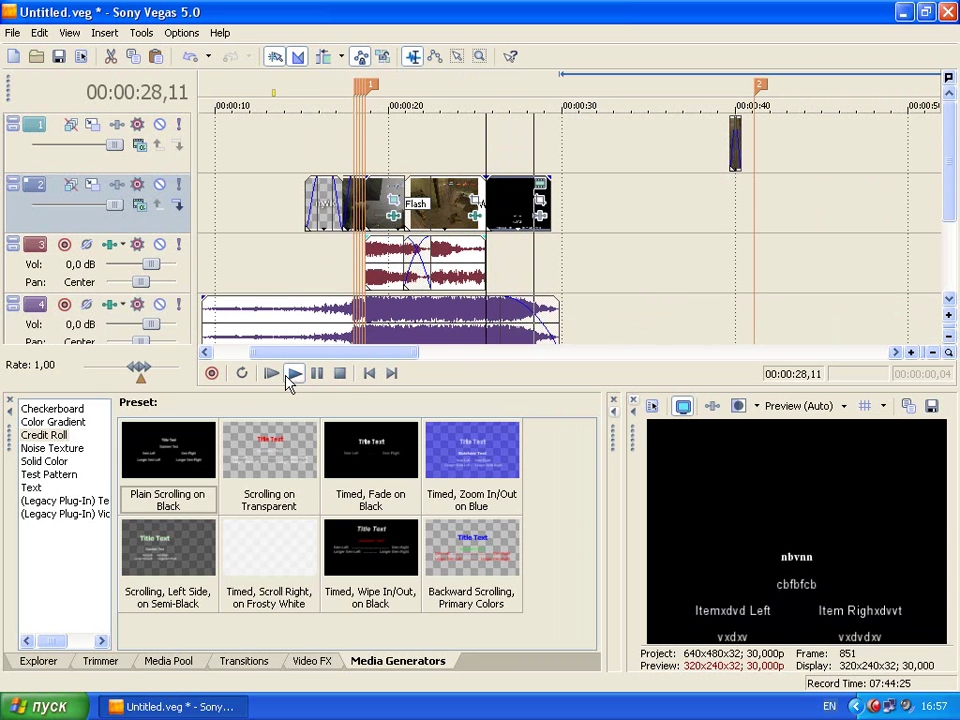
{"action": "left_click", "coordinate": [339, 373]}
Lengthen the credit roll to end together with the music on track 4 and play it back.
{"action": "left_click_drag", "start_coordinate": [548, 201], "coordinate": [652, 190]}
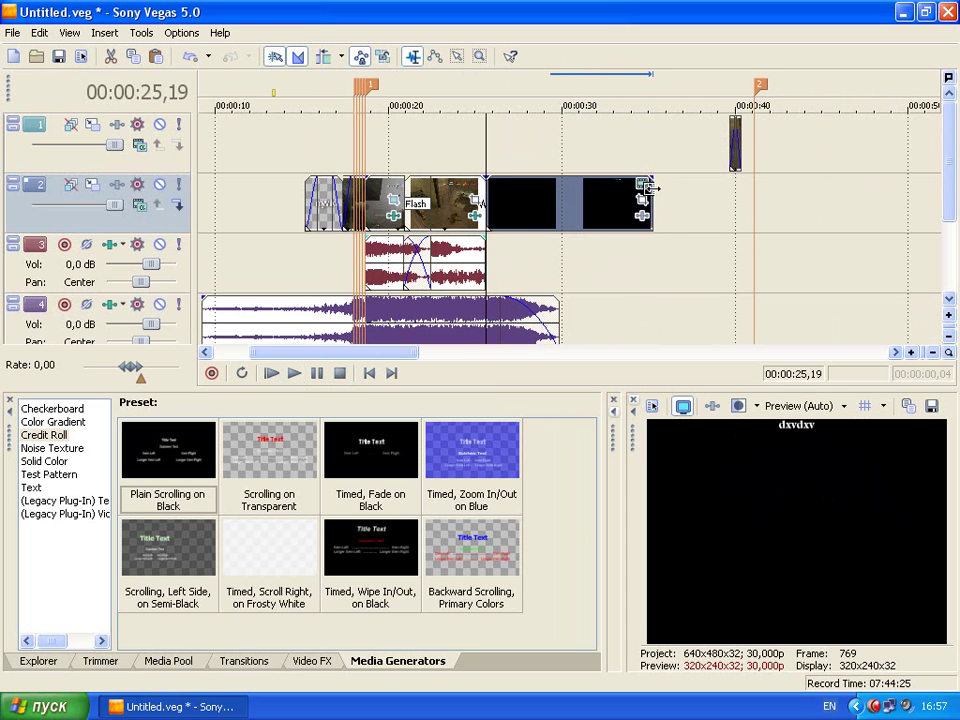
{"action": "left_click_drag", "start_coordinate": [648, 206], "coordinate": [553, 206]}
{"action": "left_click", "coordinate": [490, 210]}
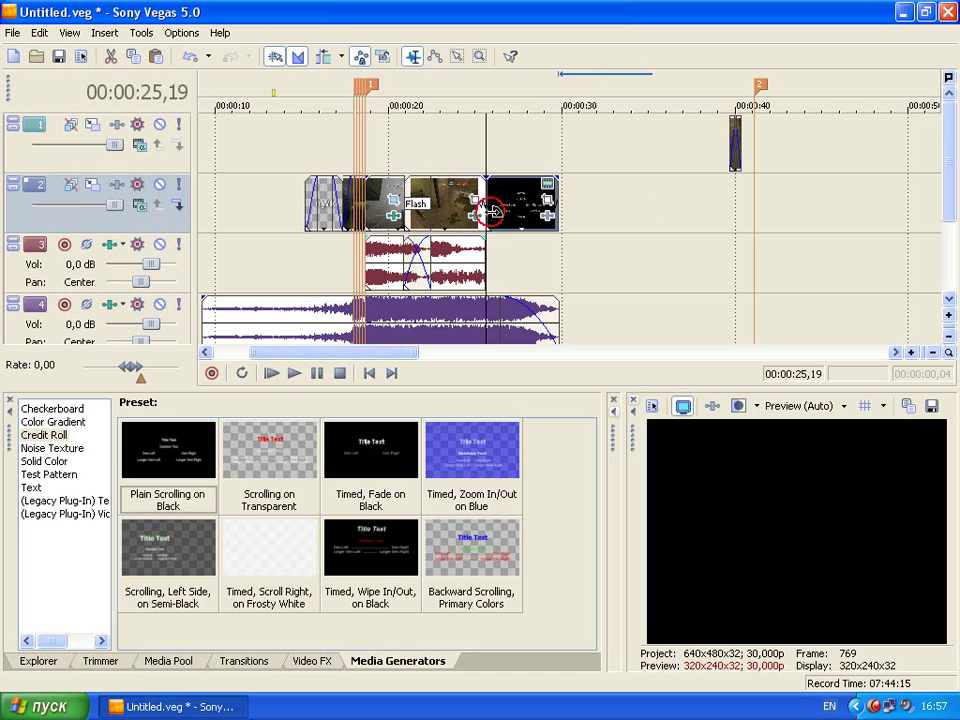
{"action": "left_click", "coordinate": [299, 372]}
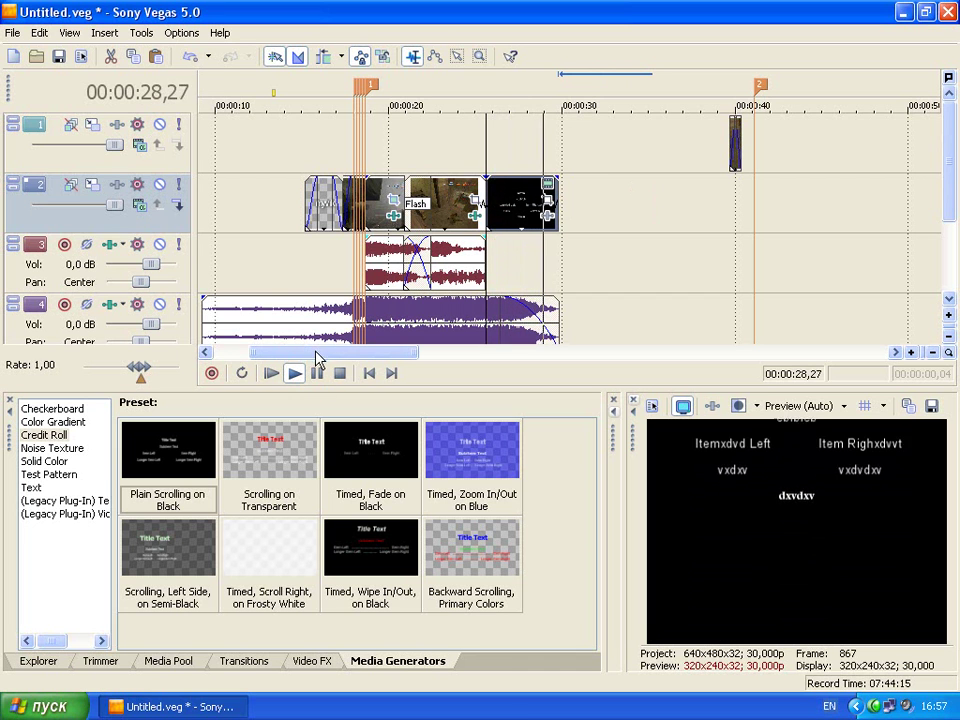
{"action": "left_click", "coordinate": [339, 372]}
{"action": "left_click", "coordinate": [545, 238]}
{"action": "scroll", "coordinate": [520, 244], "scroll_direction": "down", "scroll_amount": 2}
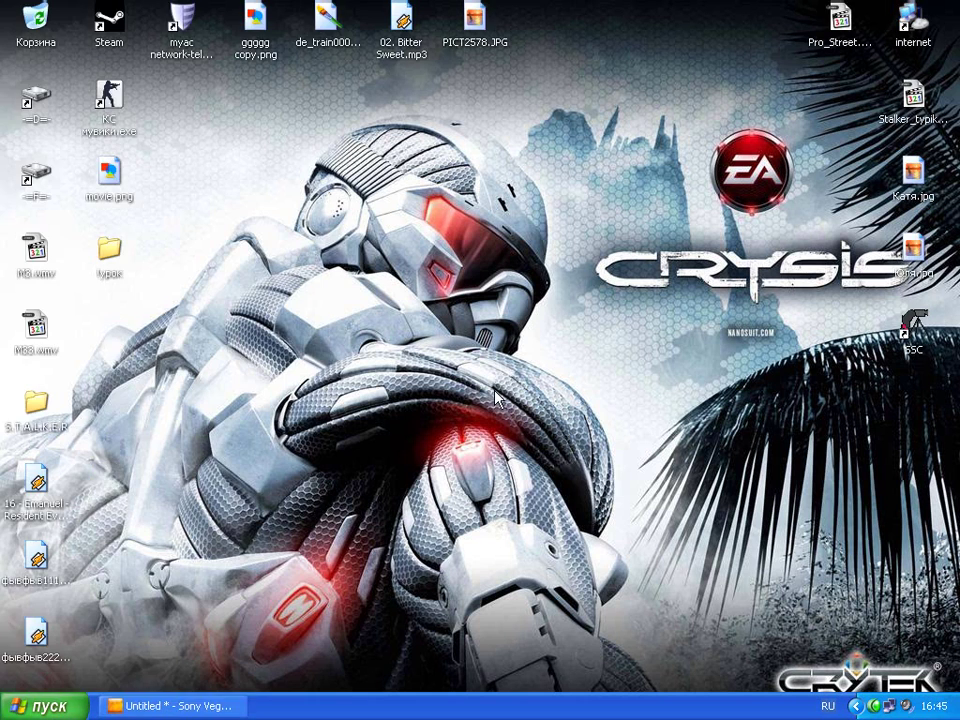
Launch КС мувики.exe from the desktop.
{"action": "key", "text": "super"}
{"action": "key", "text": "Escape"}
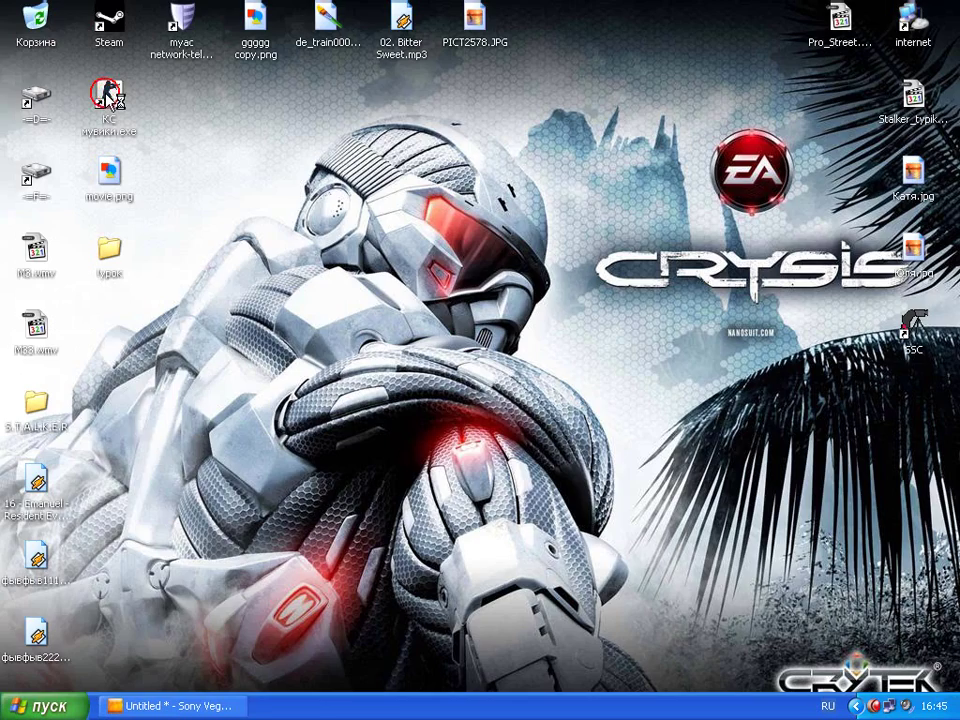
{"action": "double_click", "coordinate": [108, 97]}
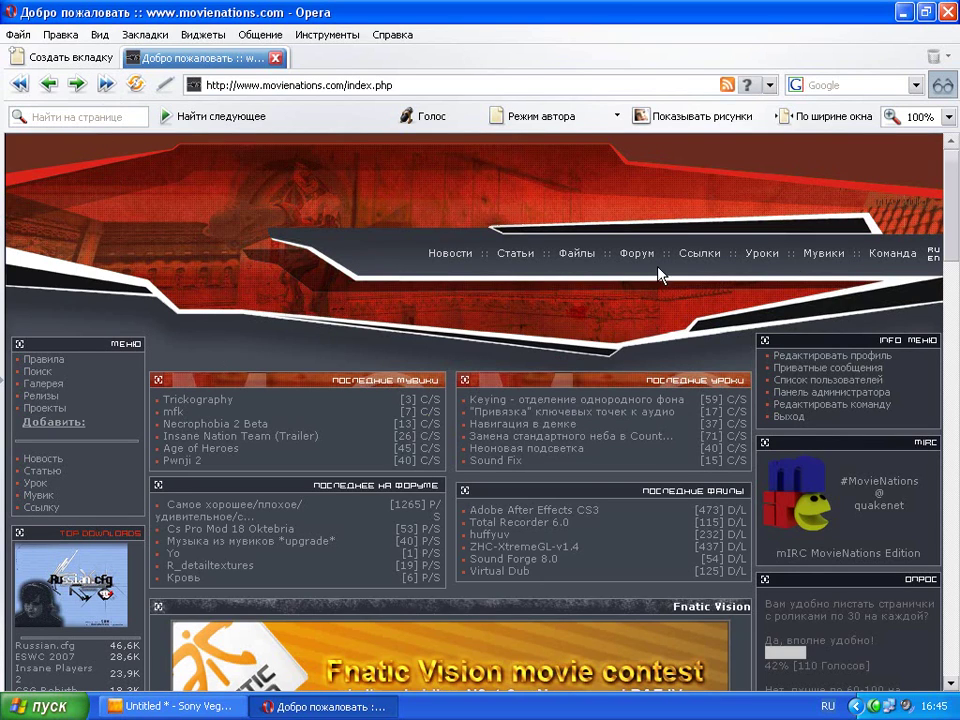
Switch to Opera and open the Кодирование category of the Уроки section on movienations.com.
{"action": "left_click", "coordinate": [762, 253]}
{"action": "left_click", "coordinate": [318, 447]}
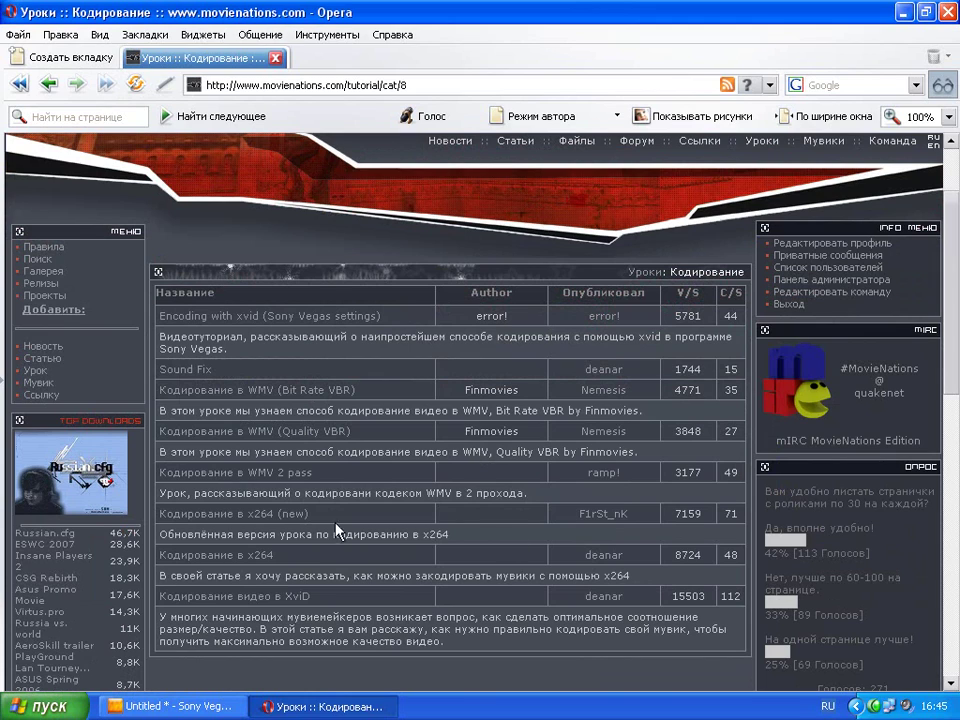
Close the browser, switch back to Sony Vegas and add a Heavy Outline text event with its default text to track 1.
{"action": "key", "text": "alt+F4"}
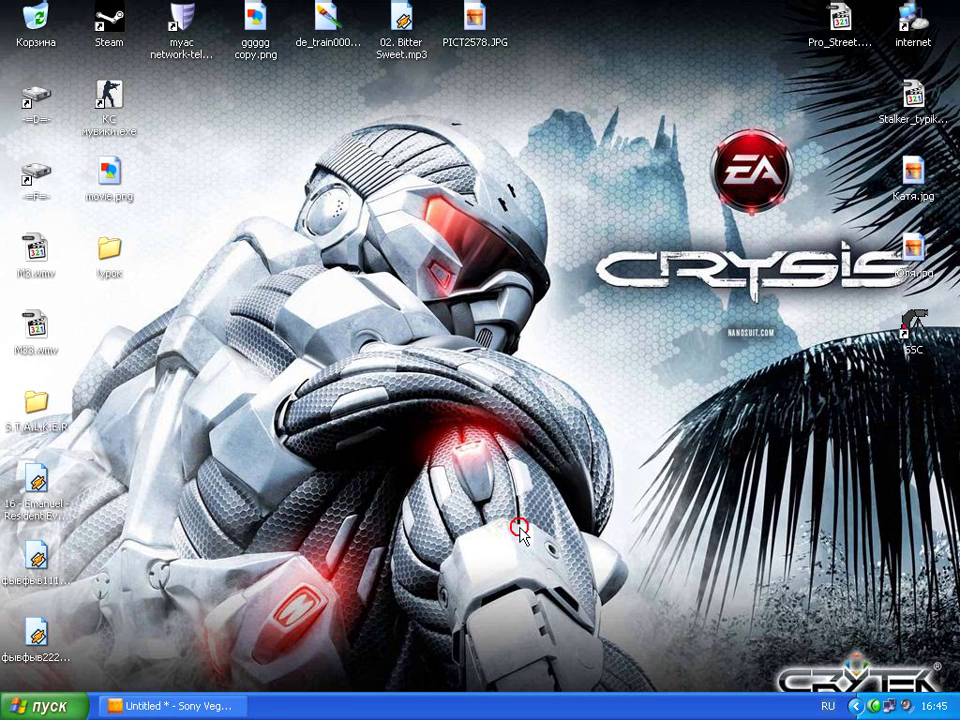
{"action": "left_click", "coordinate": [170, 706]}
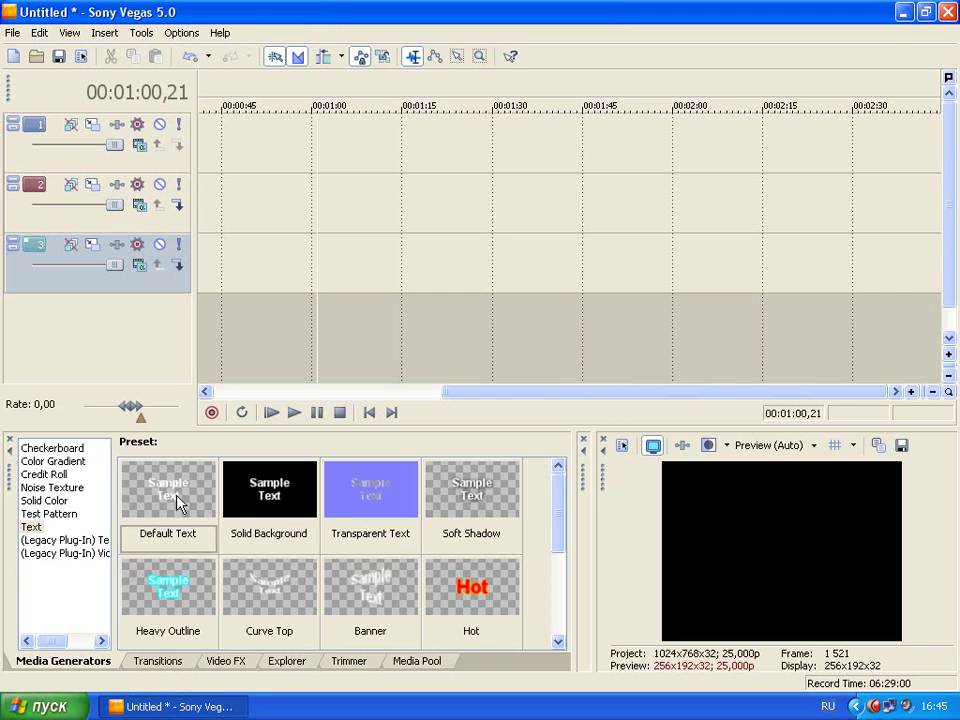
{"action": "left_click_drag", "start_coordinate": [157, 620], "coordinate": [505, 146]}
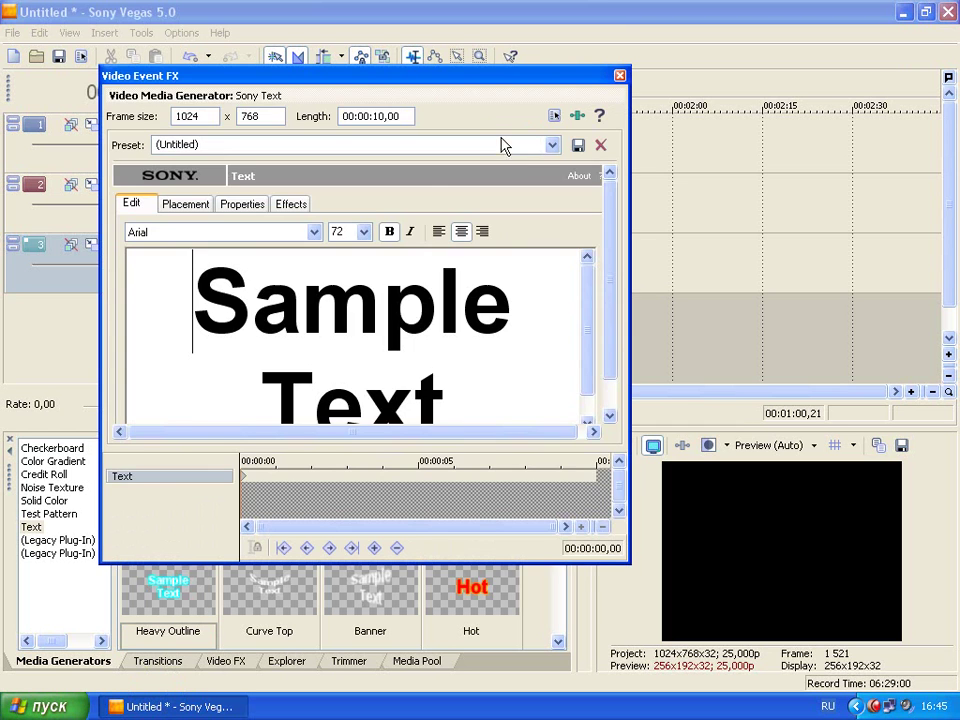
{"action": "left_click", "coordinate": [621, 77]}
Fit the loop region to the text event on track 1, from 00:01:30,05 to 00:01:40,05.
{"action": "left_click_drag", "start_coordinate": [493, 77], "coordinate": [552, 76]}
{"action": "scroll", "coordinate": [487, 106], "scroll_direction": "up", "scroll_amount": 3}
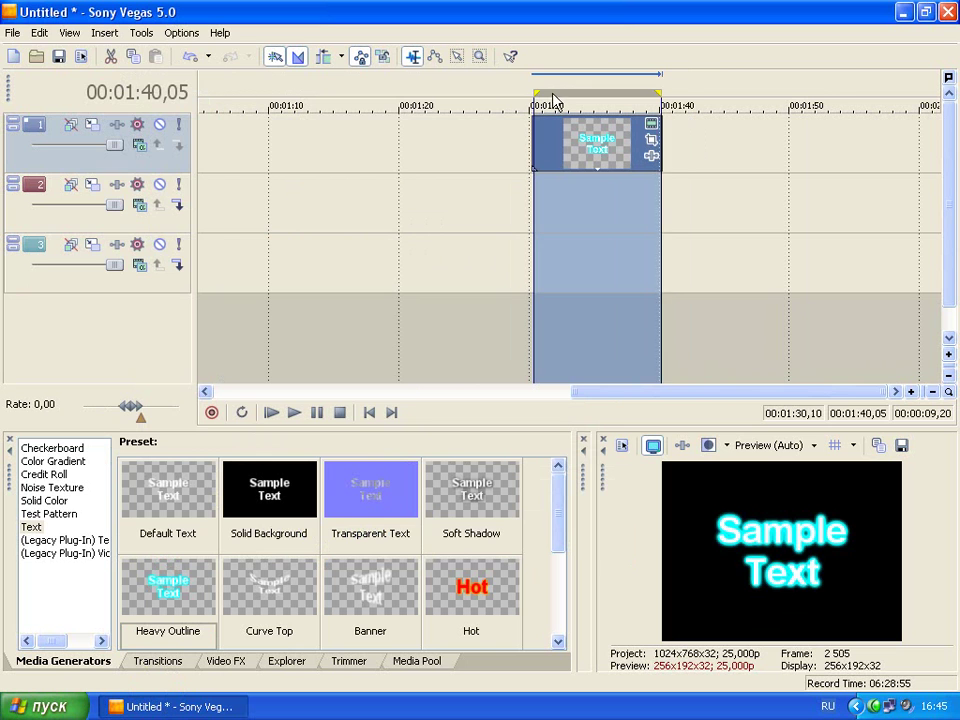
{"action": "left_click_drag", "start_coordinate": [537, 92], "coordinate": [534, 92]}
Start rendering the loop region and choose Windows Media Video V9 (*.wmv) as the output format.
{"action": "left_click", "coordinate": [12, 32]}
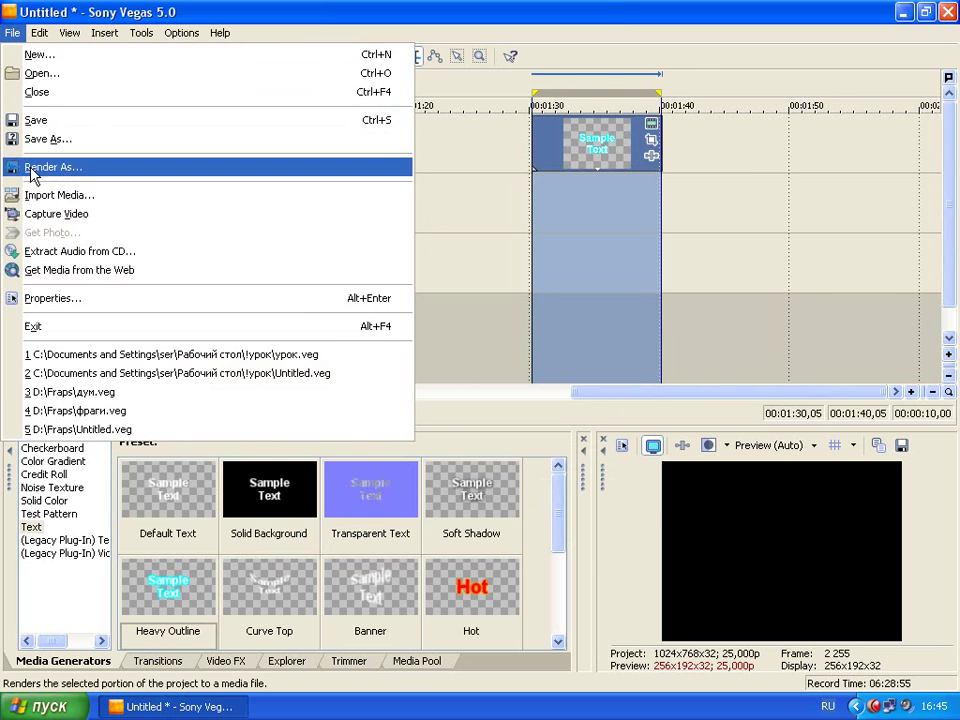
{"action": "left_click", "coordinate": [40, 170]}
{"action": "left_click", "coordinate": [544, 318]}
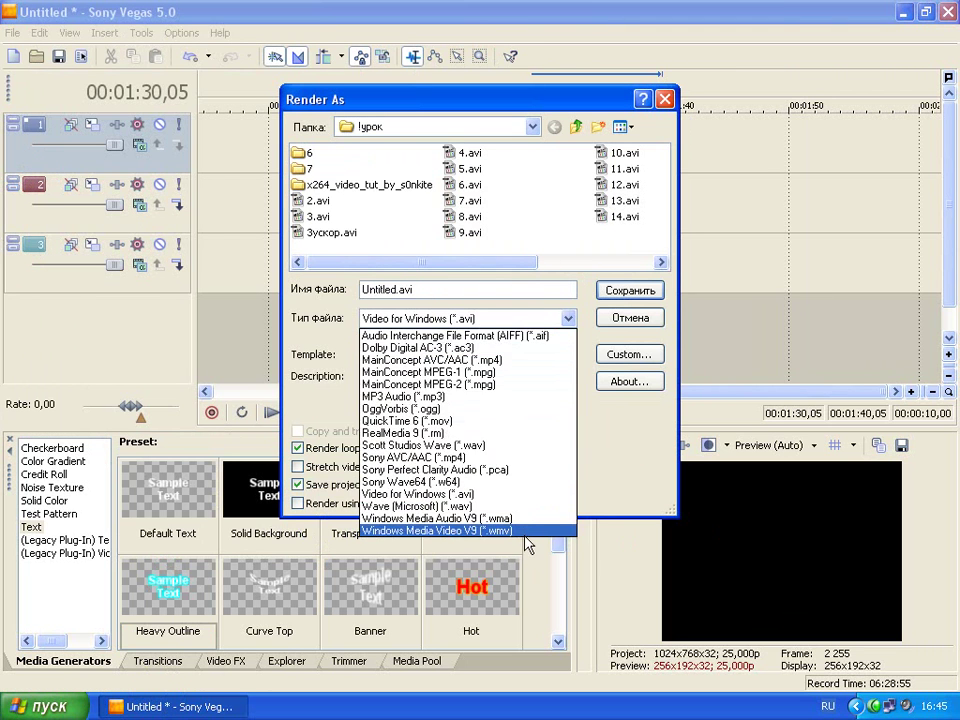
{"action": "left_click", "coordinate": [440, 529]}
Customise the WMV template to 79 % quality and a 30,000 fps frame rate, and name the output file ркепкd.wmv.
{"action": "left_click", "coordinate": [617, 358]}
{"action": "left_click", "coordinate": [374, 507]}
{"action": "left_click", "coordinate": [436, 507]}
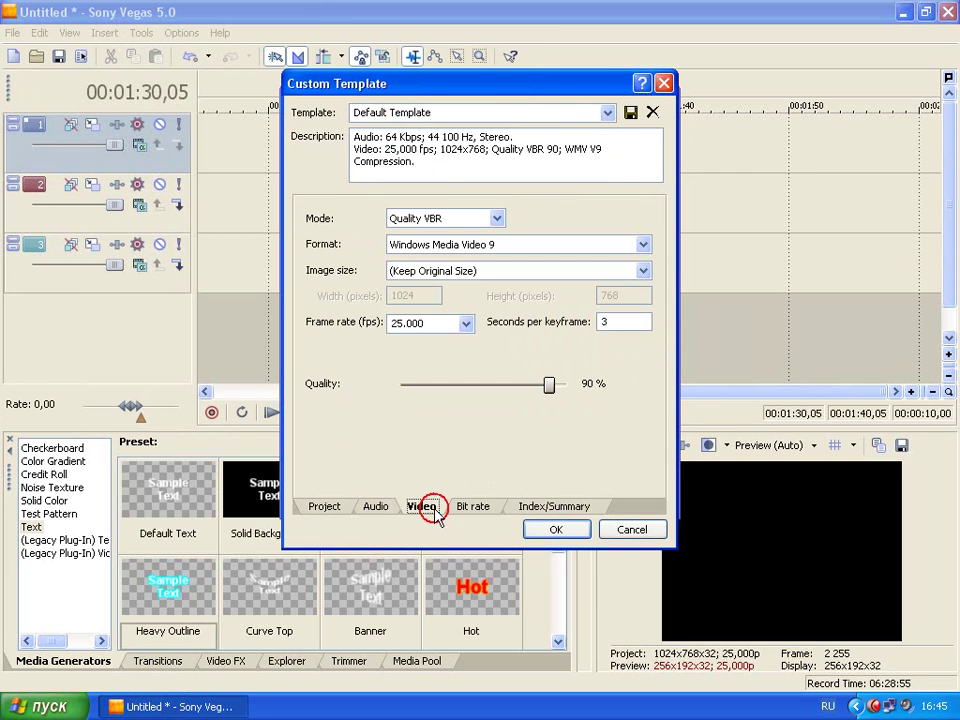
{"action": "left_click_drag", "start_coordinate": [551, 389], "coordinate": [531, 389]}
{"action": "left_click", "coordinate": [465, 323]}
{"action": "left_click", "coordinate": [450, 390]}
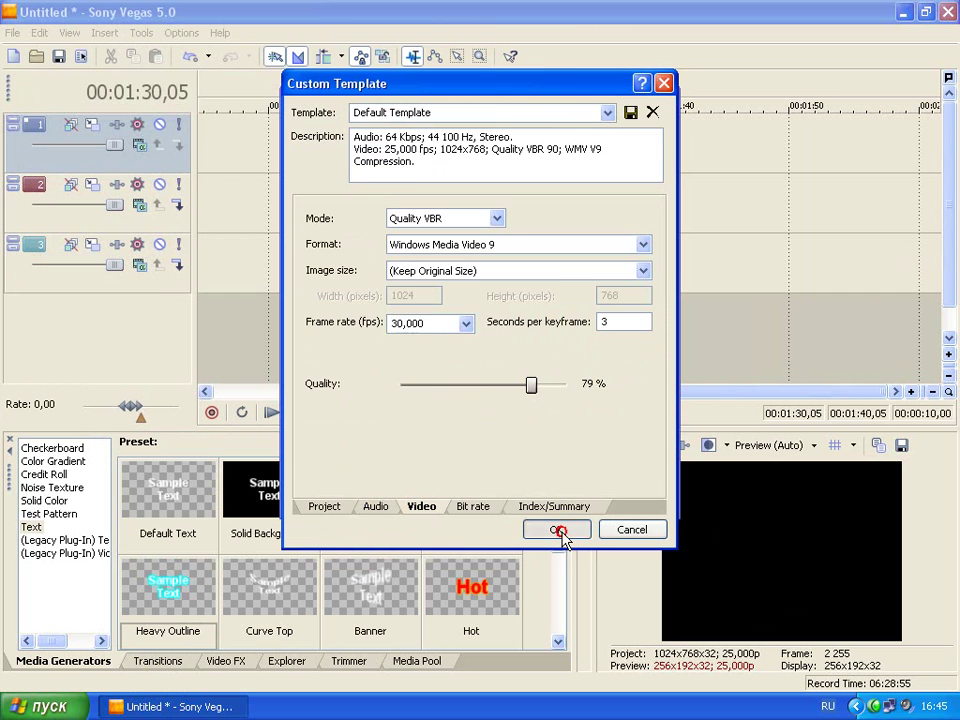
{"action": "left_click", "coordinate": [560, 531]}
{"action": "double_click", "coordinate": [391, 287]}
{"action": "type", "text": "pkd"}
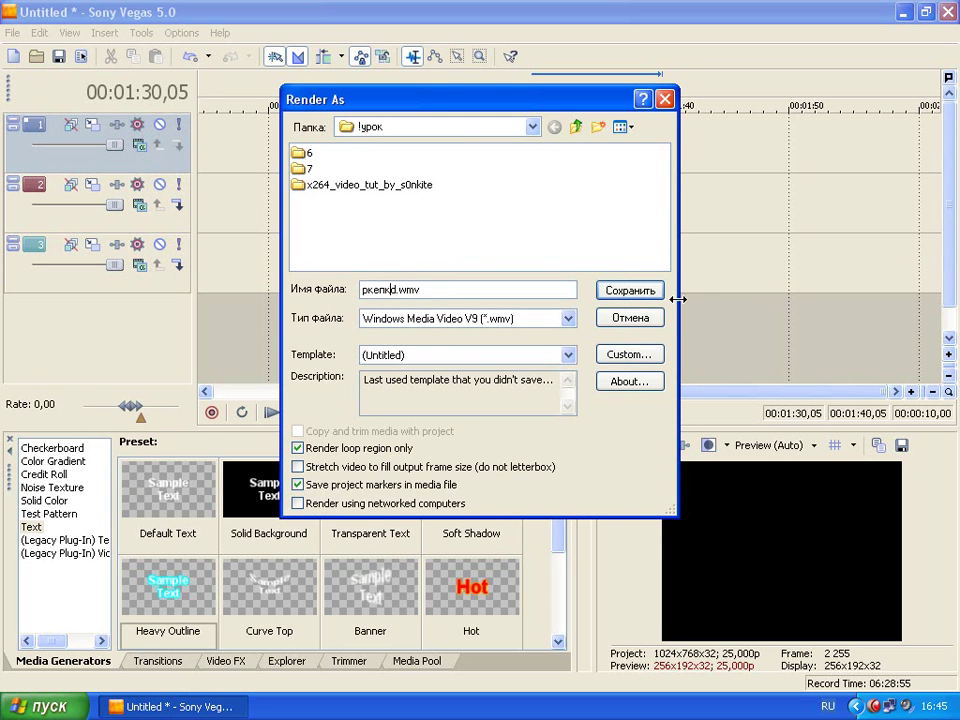
Set the render format to Video for Windows (*.avi) with the НЕСЖАТОЕ template and review its video settings and frame rate options.
{"action": "left_click", "coordinate": [568, 318]}
{"action": "left_click", "coordinate": [508, 506]}
{"action": "left_click", "coordinate": [568, 354]}
{"action": "left_click", "coordinate": [470, 482]}
{"action": "left_click", "coordinate": [634, 356]}
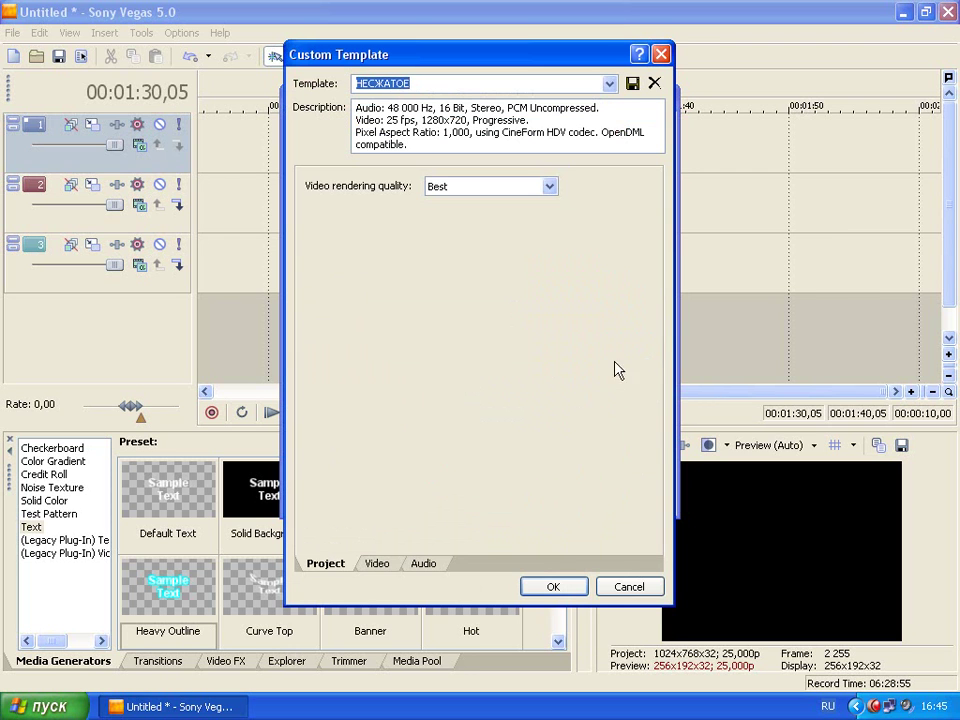
{"action": "left_click", "coordinate": [378, 563]}
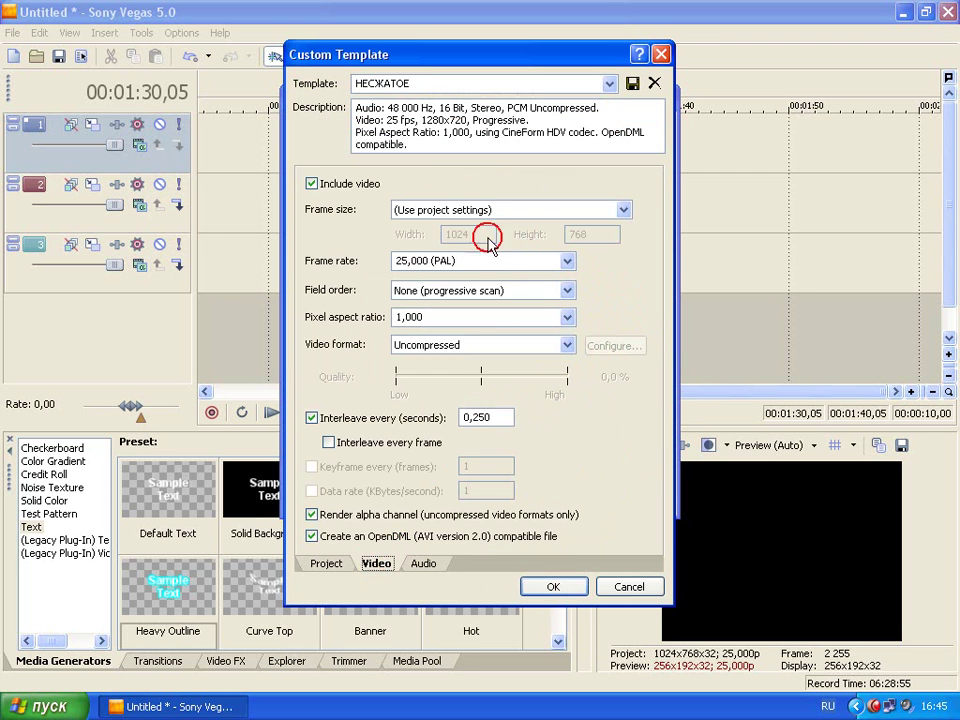
{"action": "left_click", "coordinate": [567, 262]}
{"action": "left_click", "coordinate": [567, 262]}
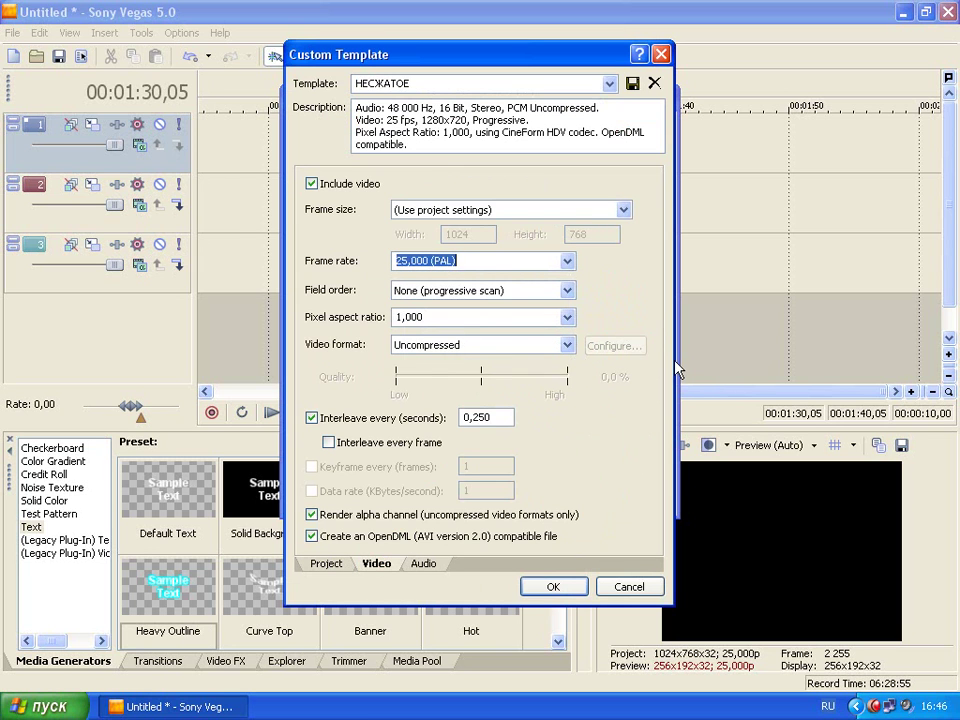
Include audio at a 44 100 Hz sample rate in the AVI template, dismiss the render dialog without rendering and minimise Sony Vegas.
{"action": "left_click", "coordinate": [424, 563]}
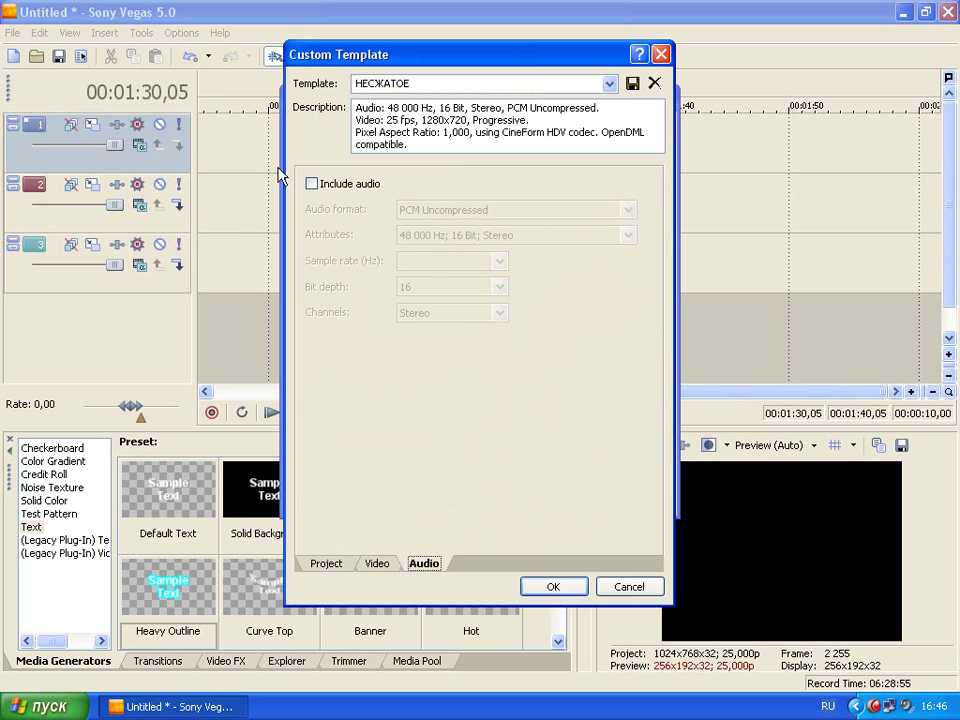
{"action": "left_click", "coordinate": [311, 188]}
{"action": "left_click", "coordinate": [499, 262]}
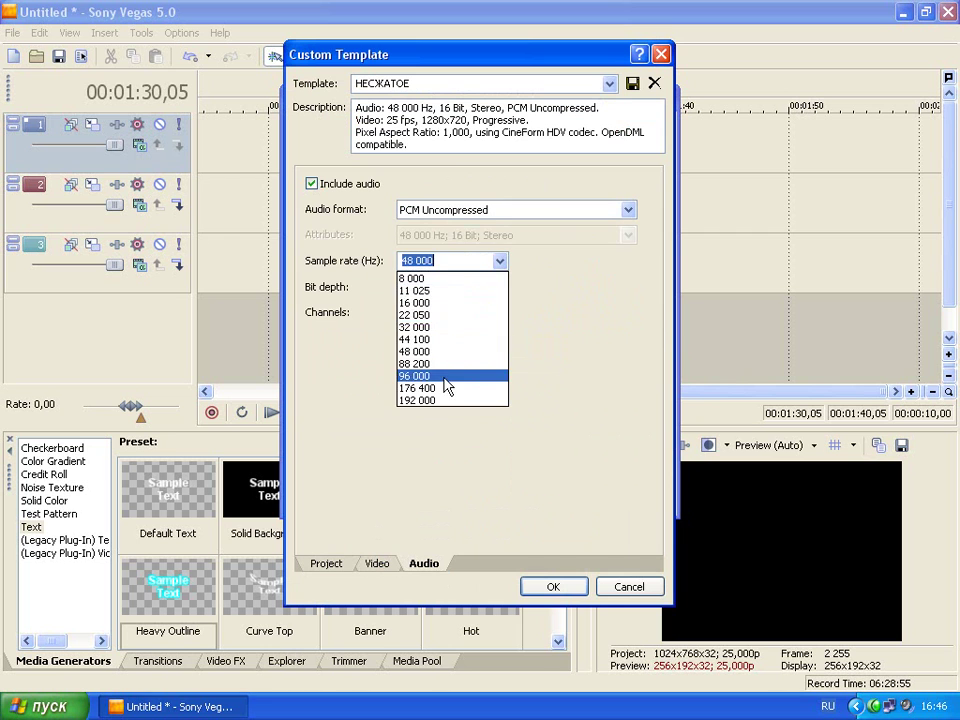
{"action": "left_click", "coordinate": [446, 336]}
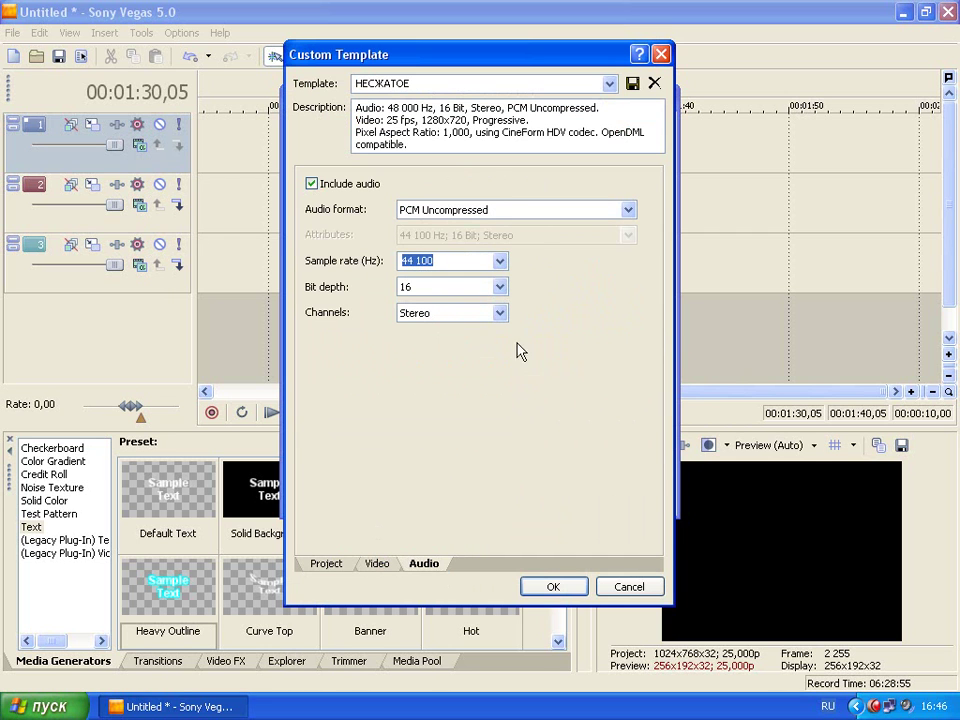
{"action": "left_click", "coordinate": [553, 587]}
{"action": "left_click", "coordinate": [665, 100]}
{"action": "left_click", "coordinate": [903, 12]}
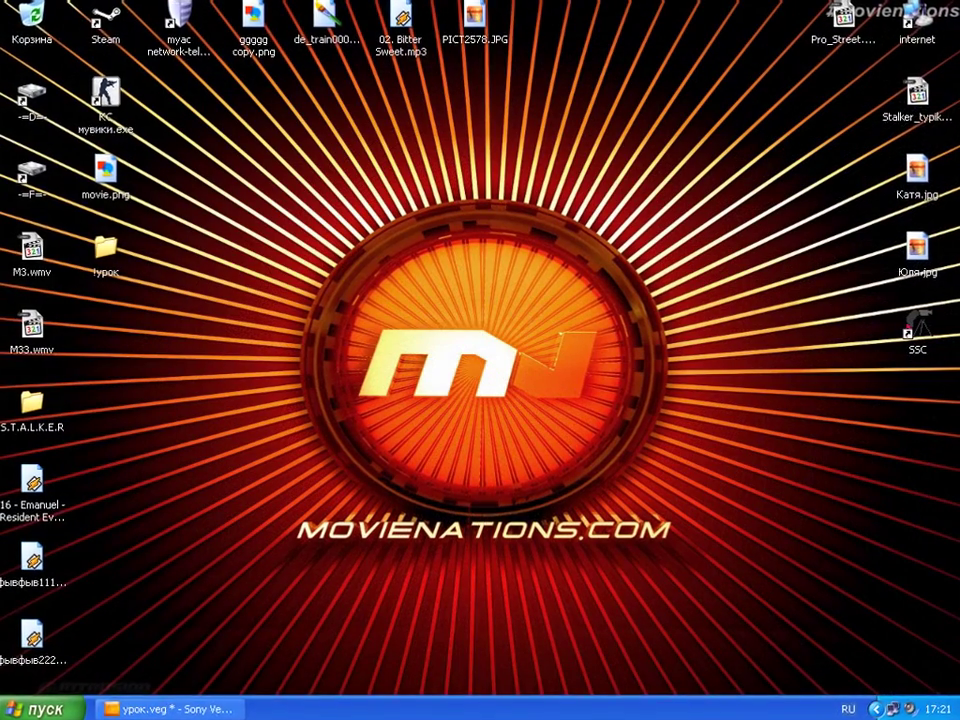